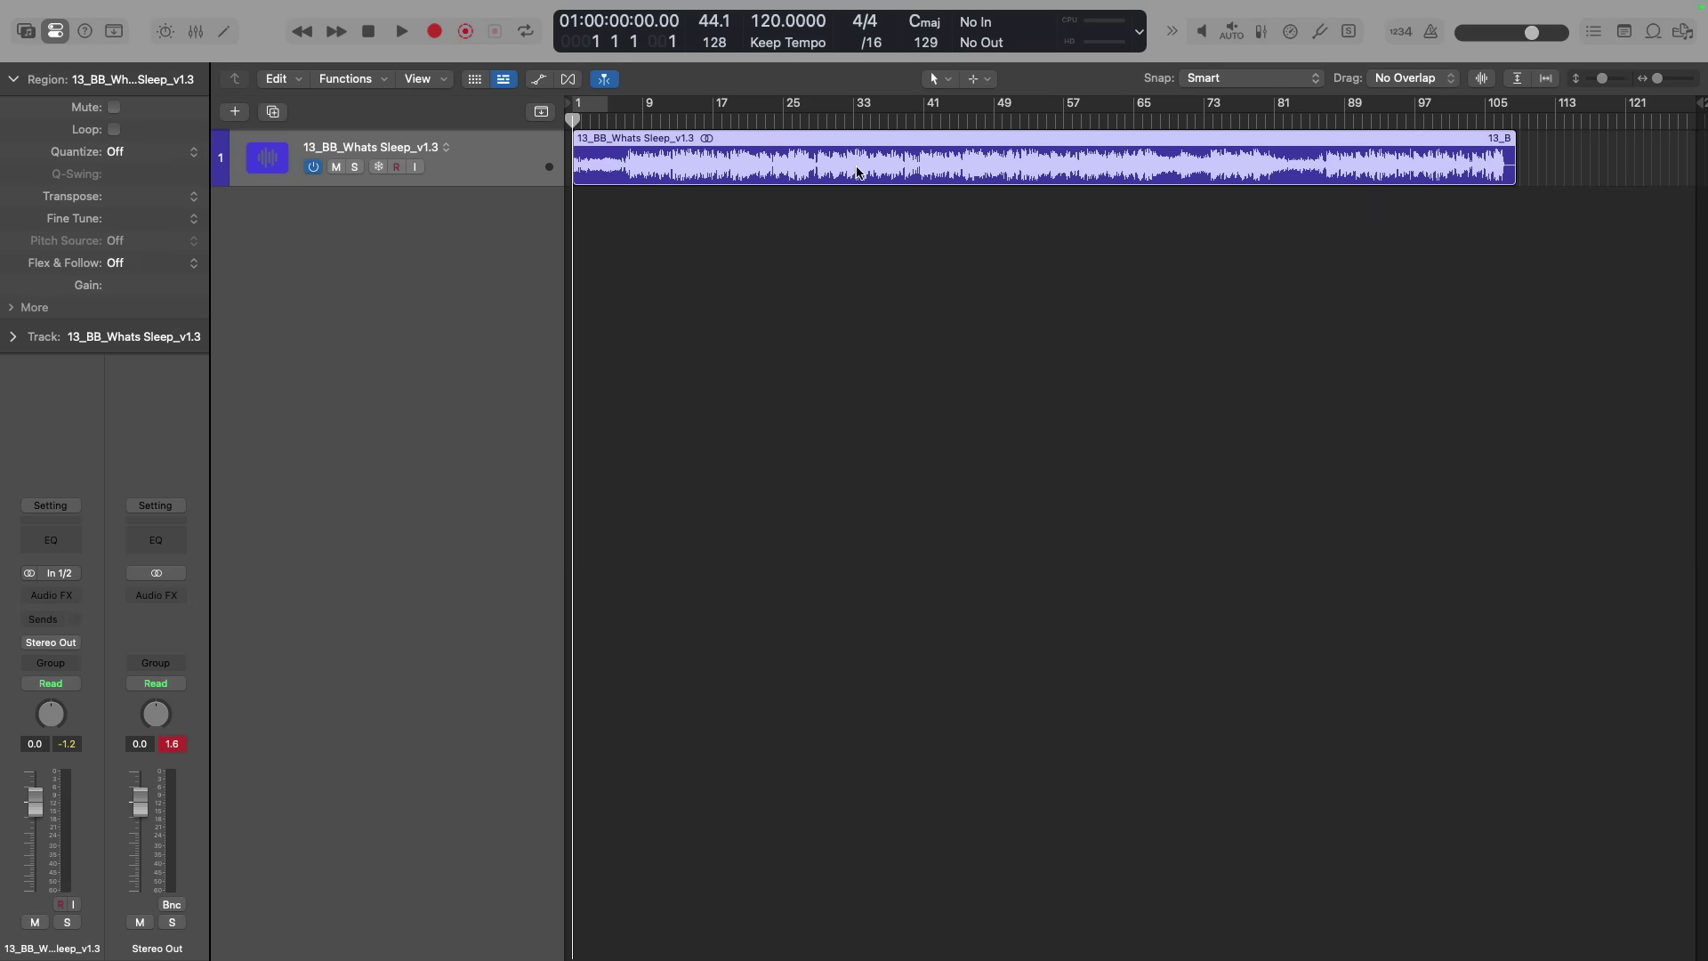
# Split the 13_BB_Whats Sleep_v1.3 region into Vocals, Drums, Bass and Other stems with Stem Splitter
pyautogui.rightClick(857, 164)
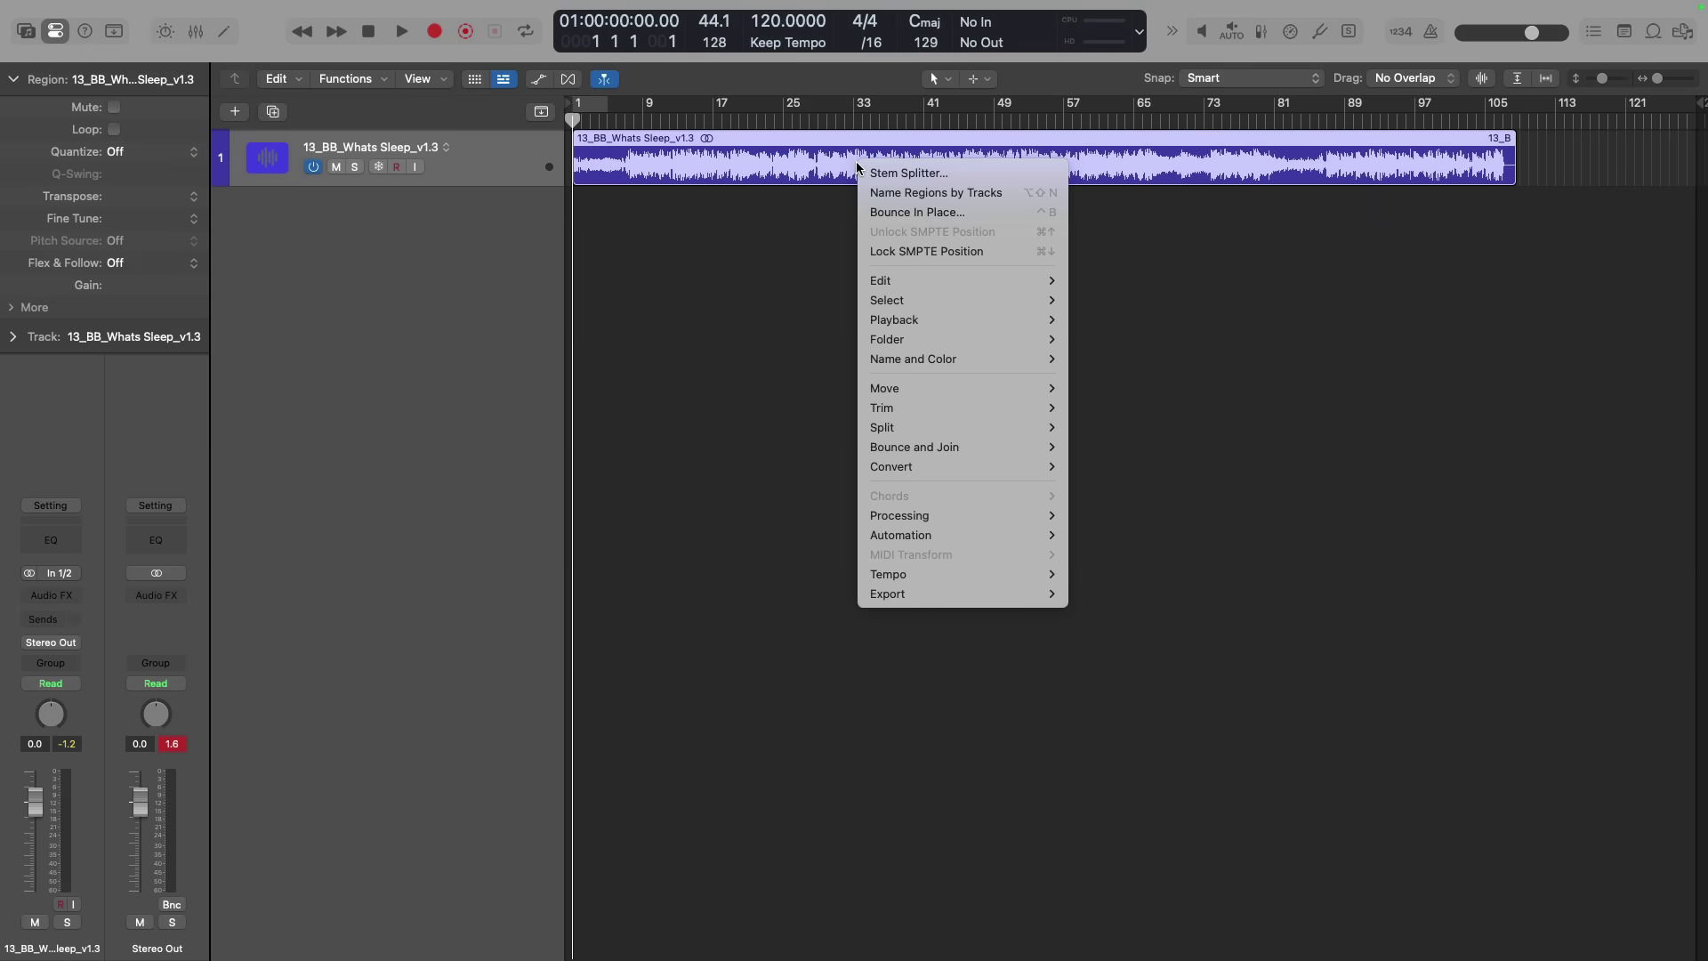
pyautogui.click(871, 174)
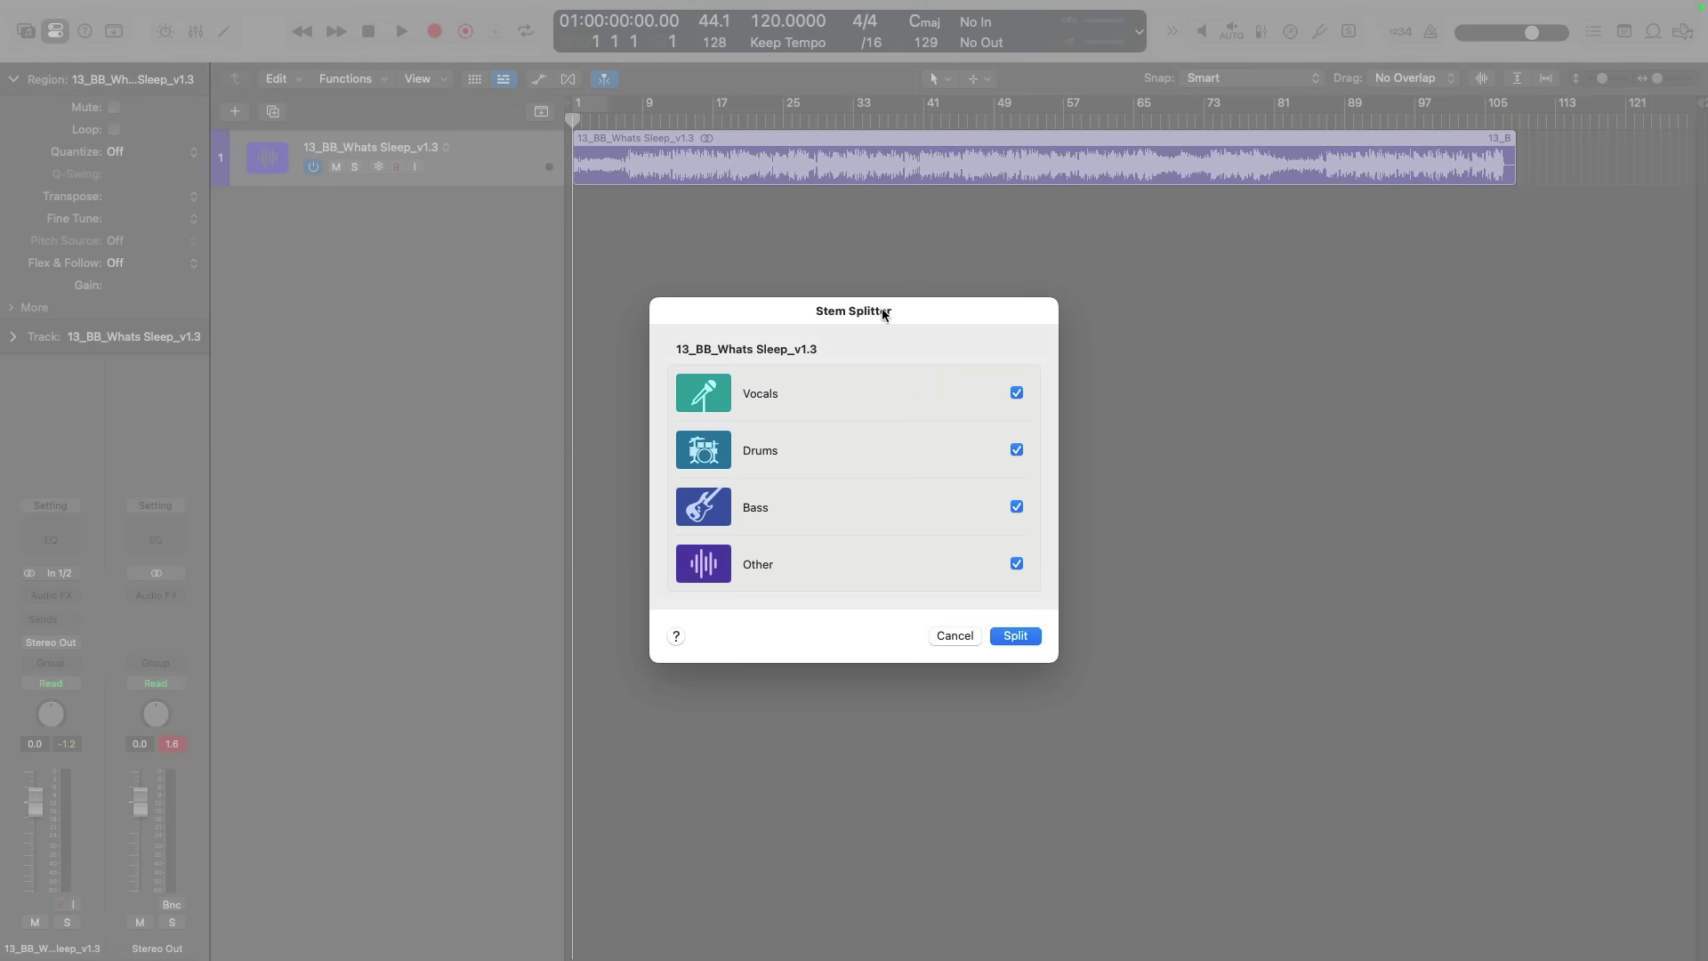
pyautogui.click(1027, 637)
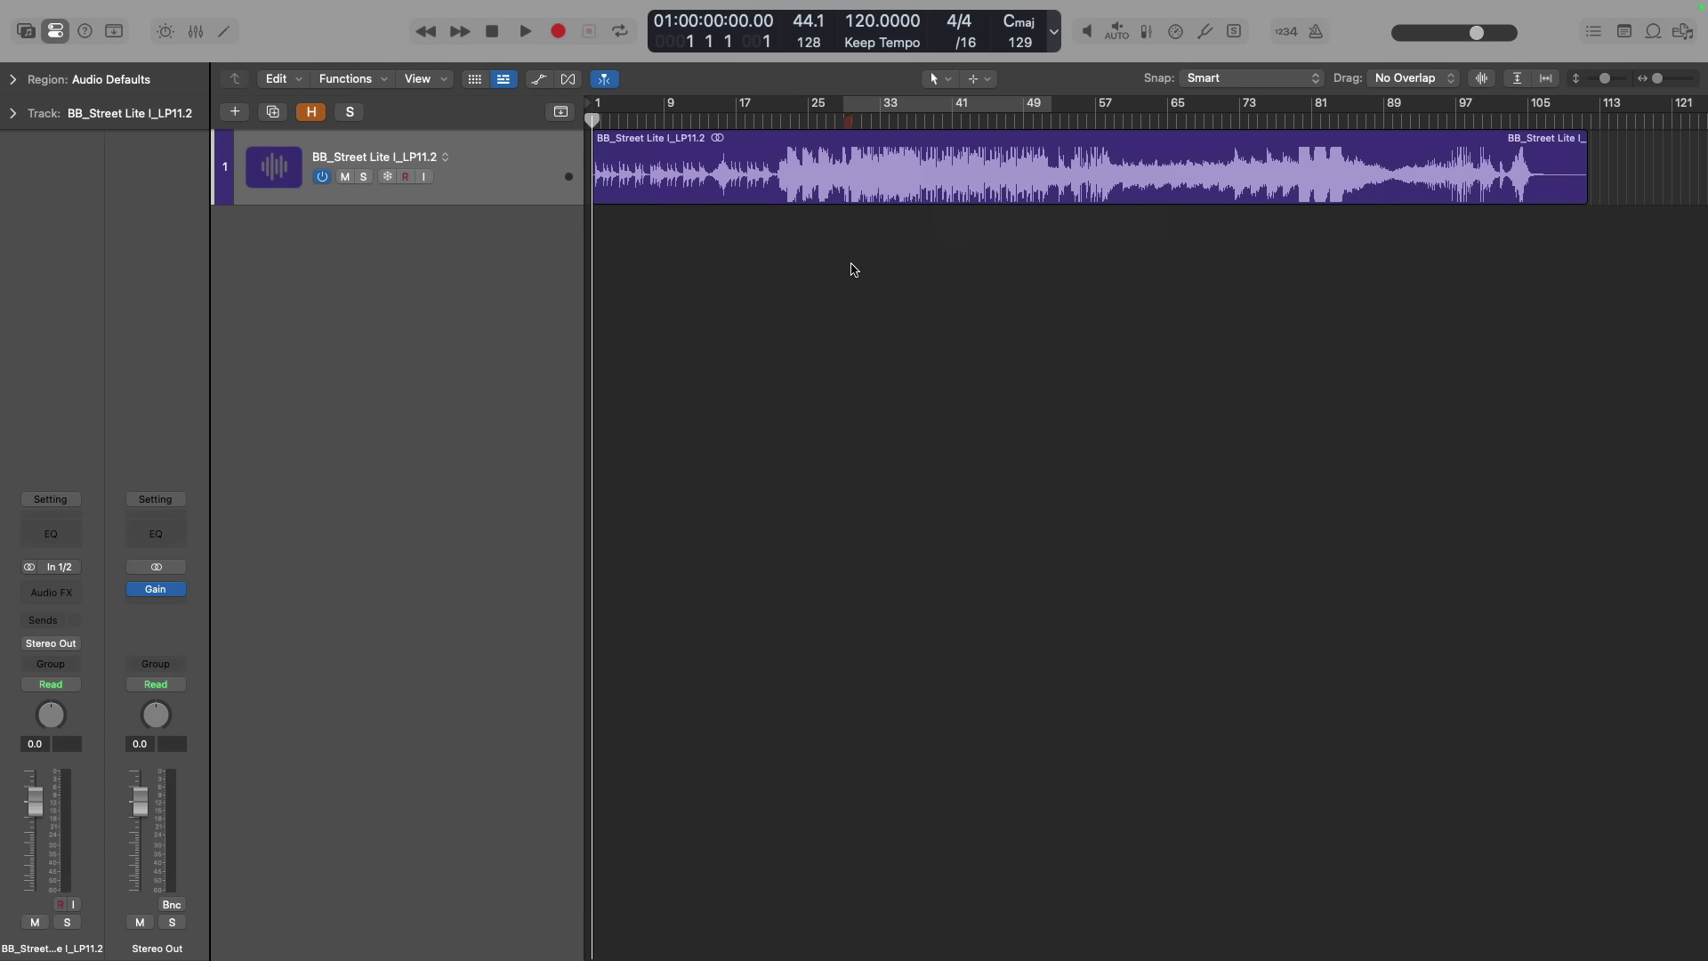
# Open Stem Splitter for the BB_Street Lite I_LP11.2 region from its Processing submenu
pyautogui.rightClick(808, 153)
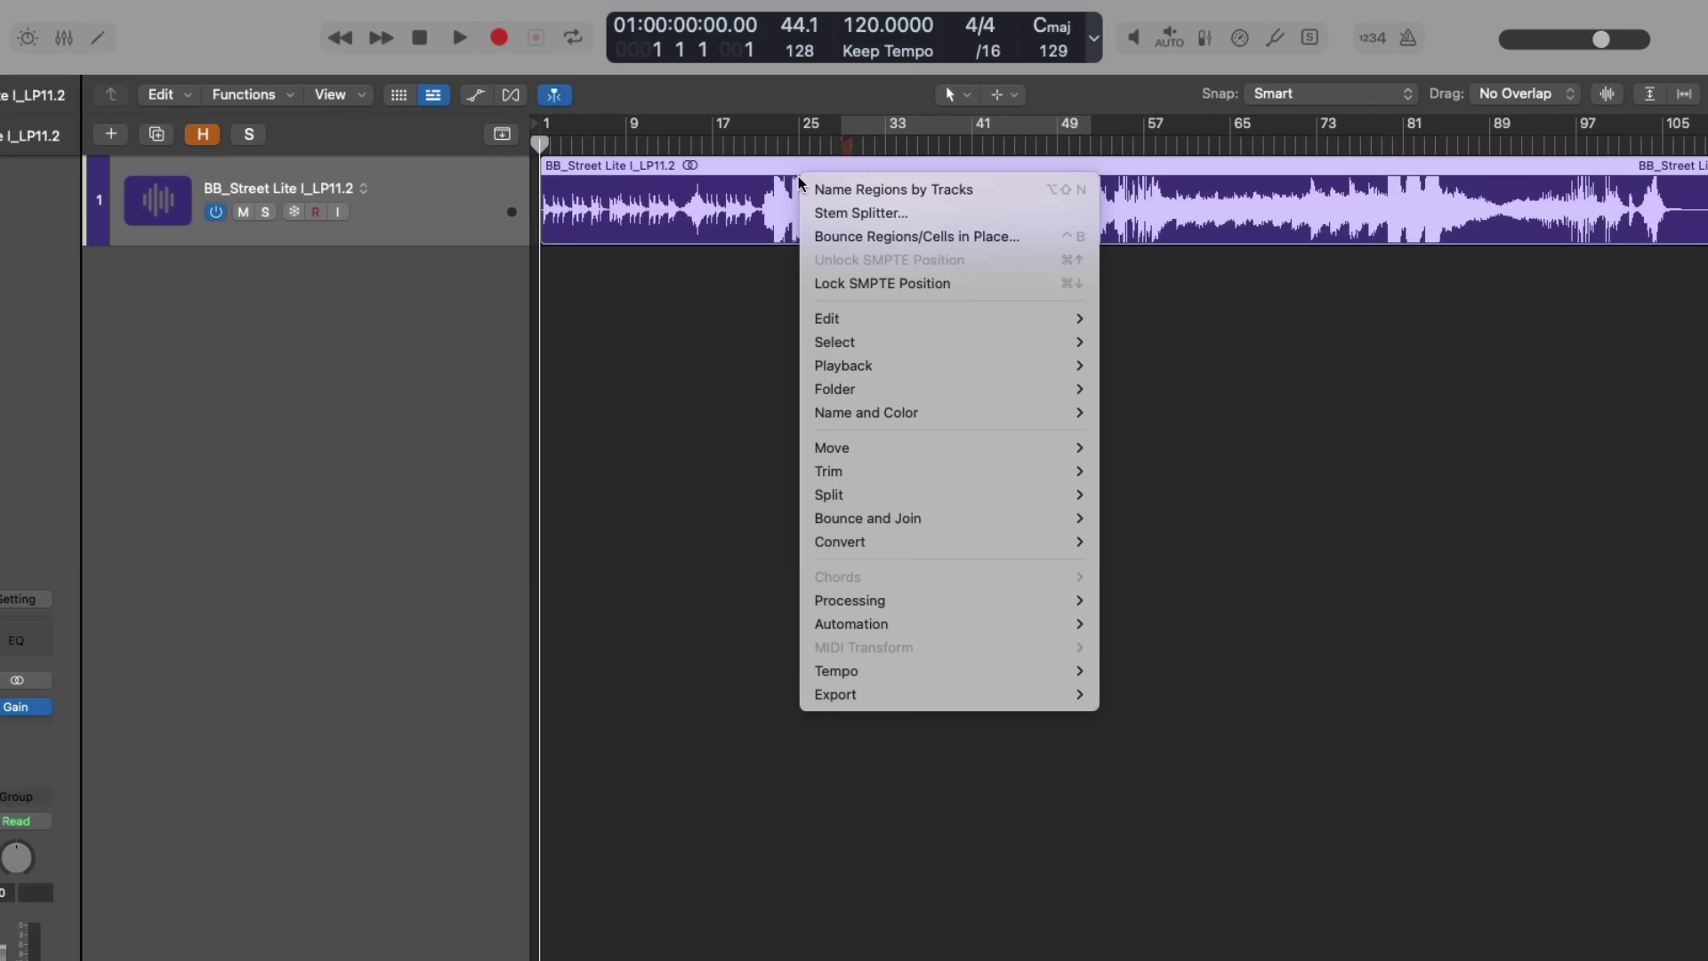
pyautogui.moveTo(902, 598)
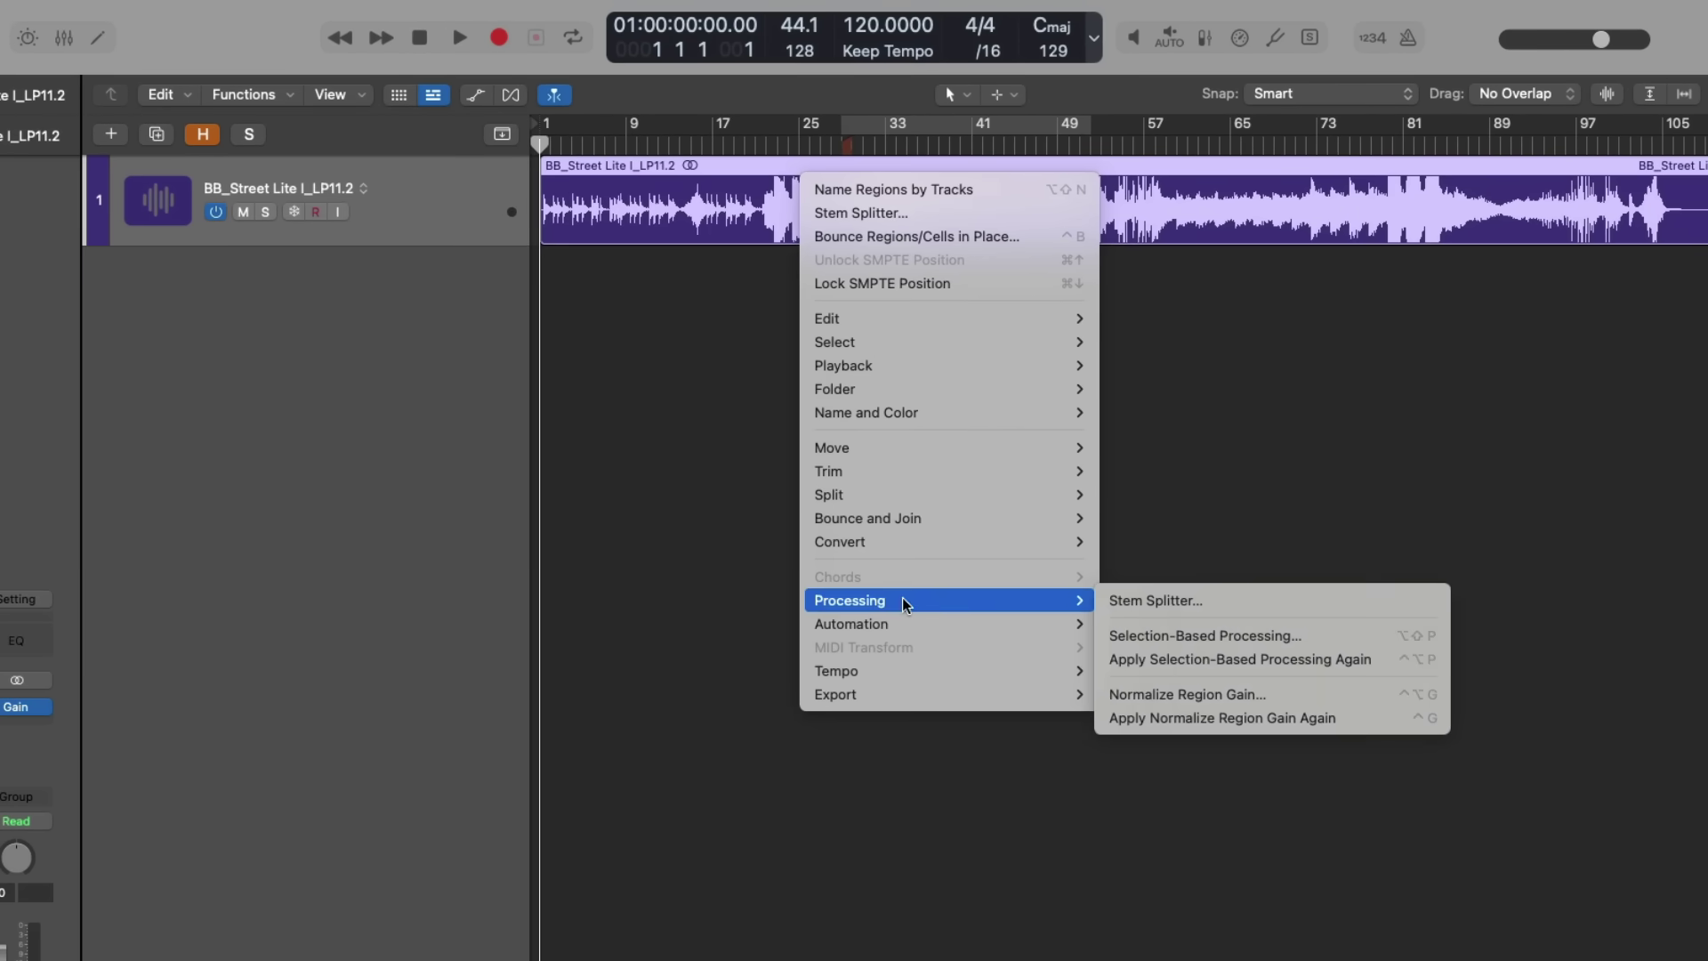
pyautogui.click(1108, 603)
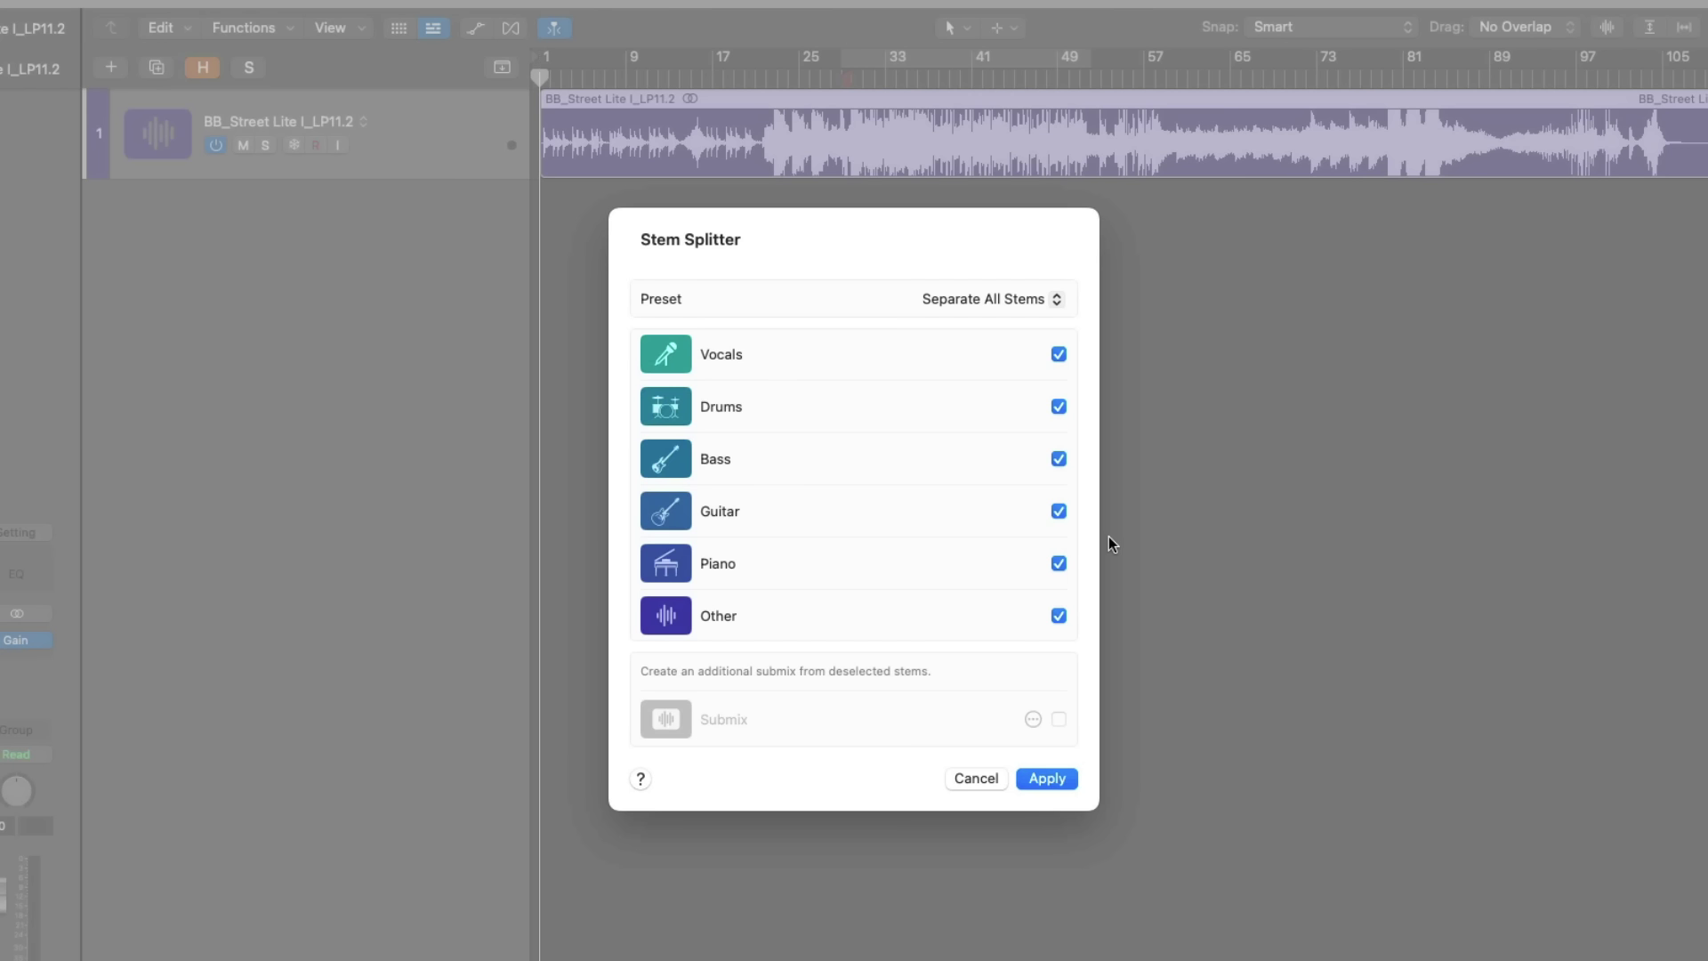
pyautogui.click(1000, 301)
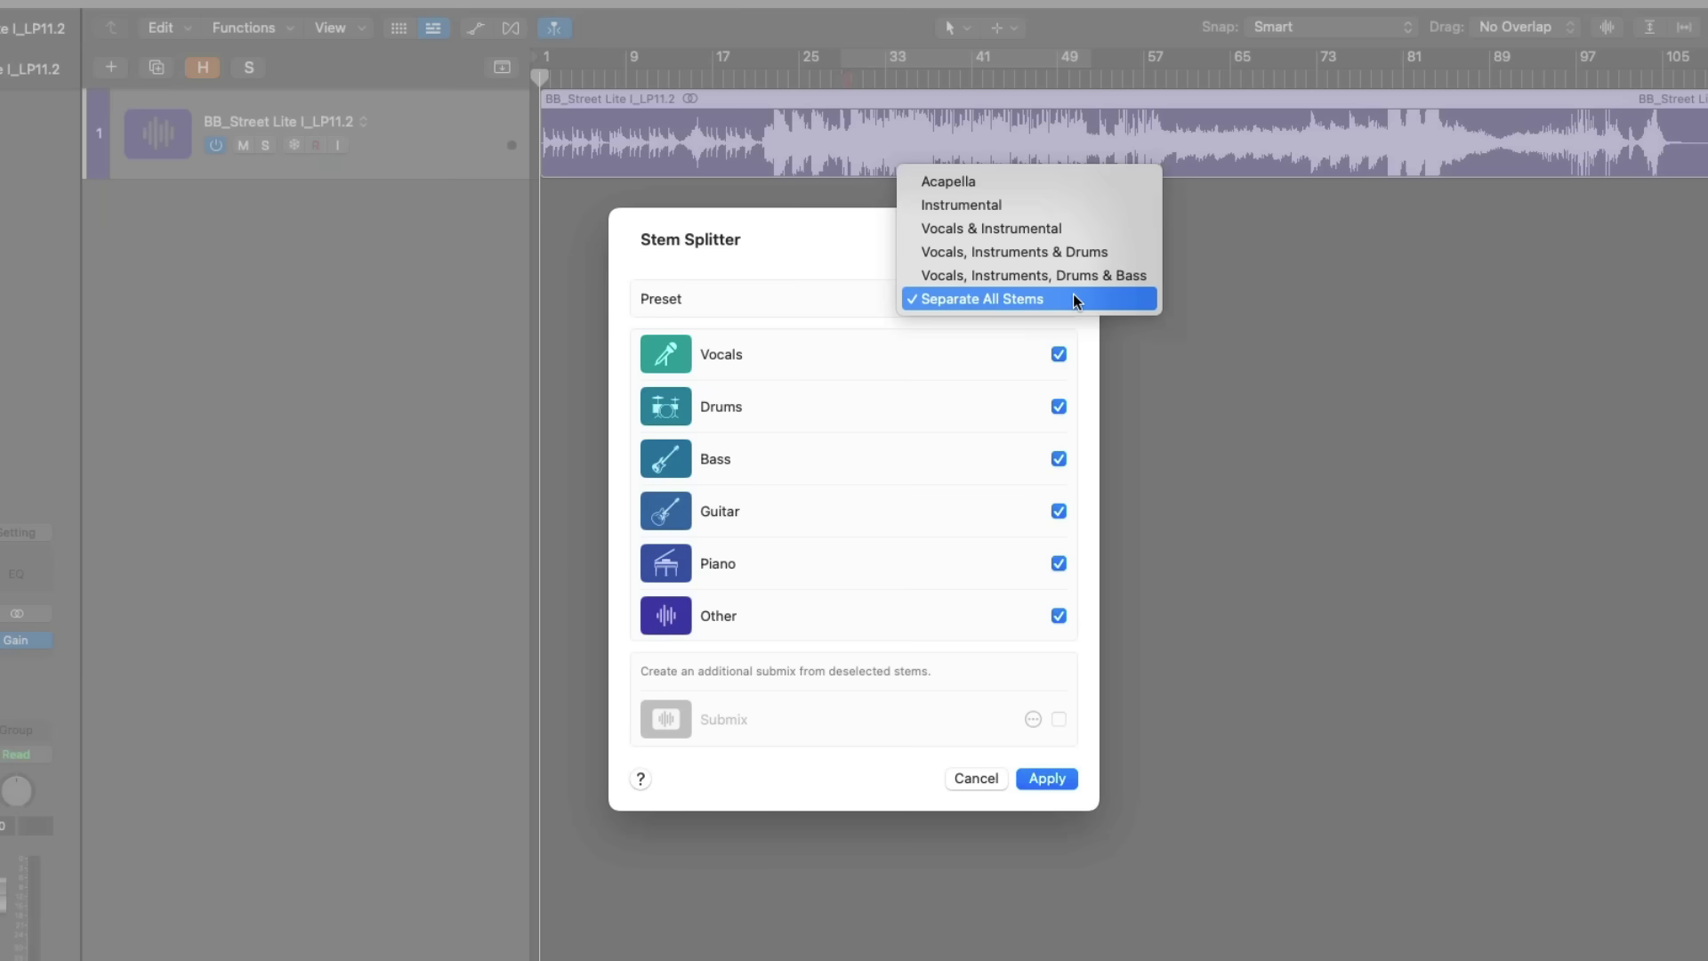
pyautogui.click(993, 181)
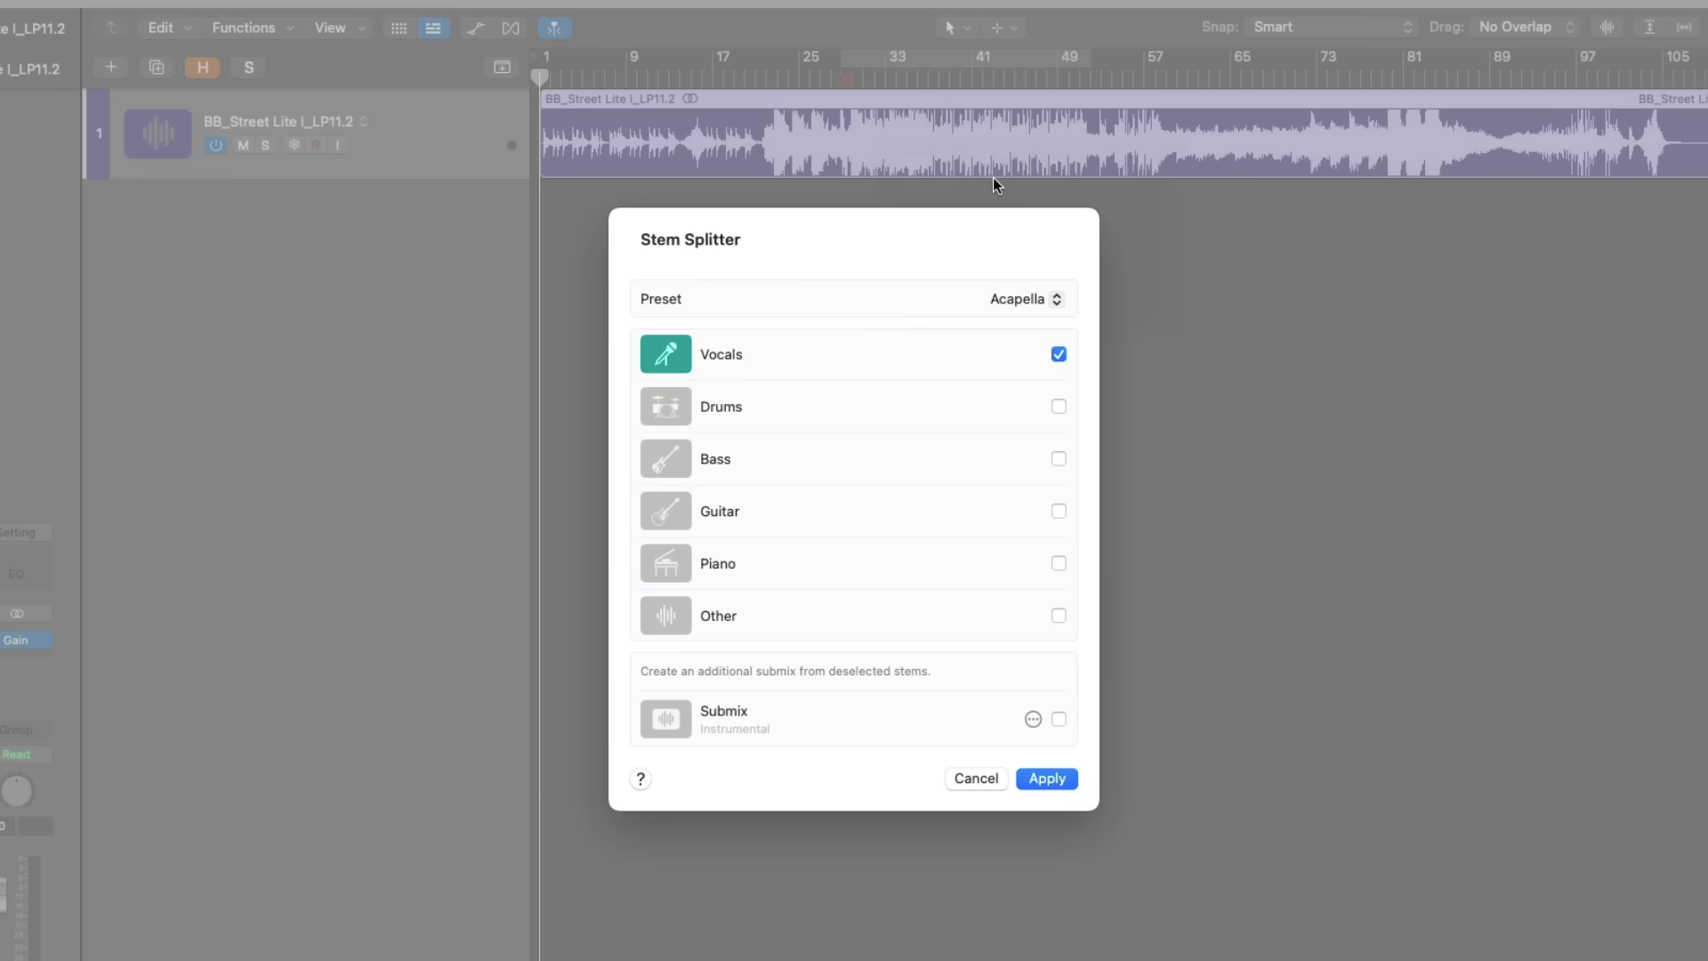
pyautogui.click(1055, 299)
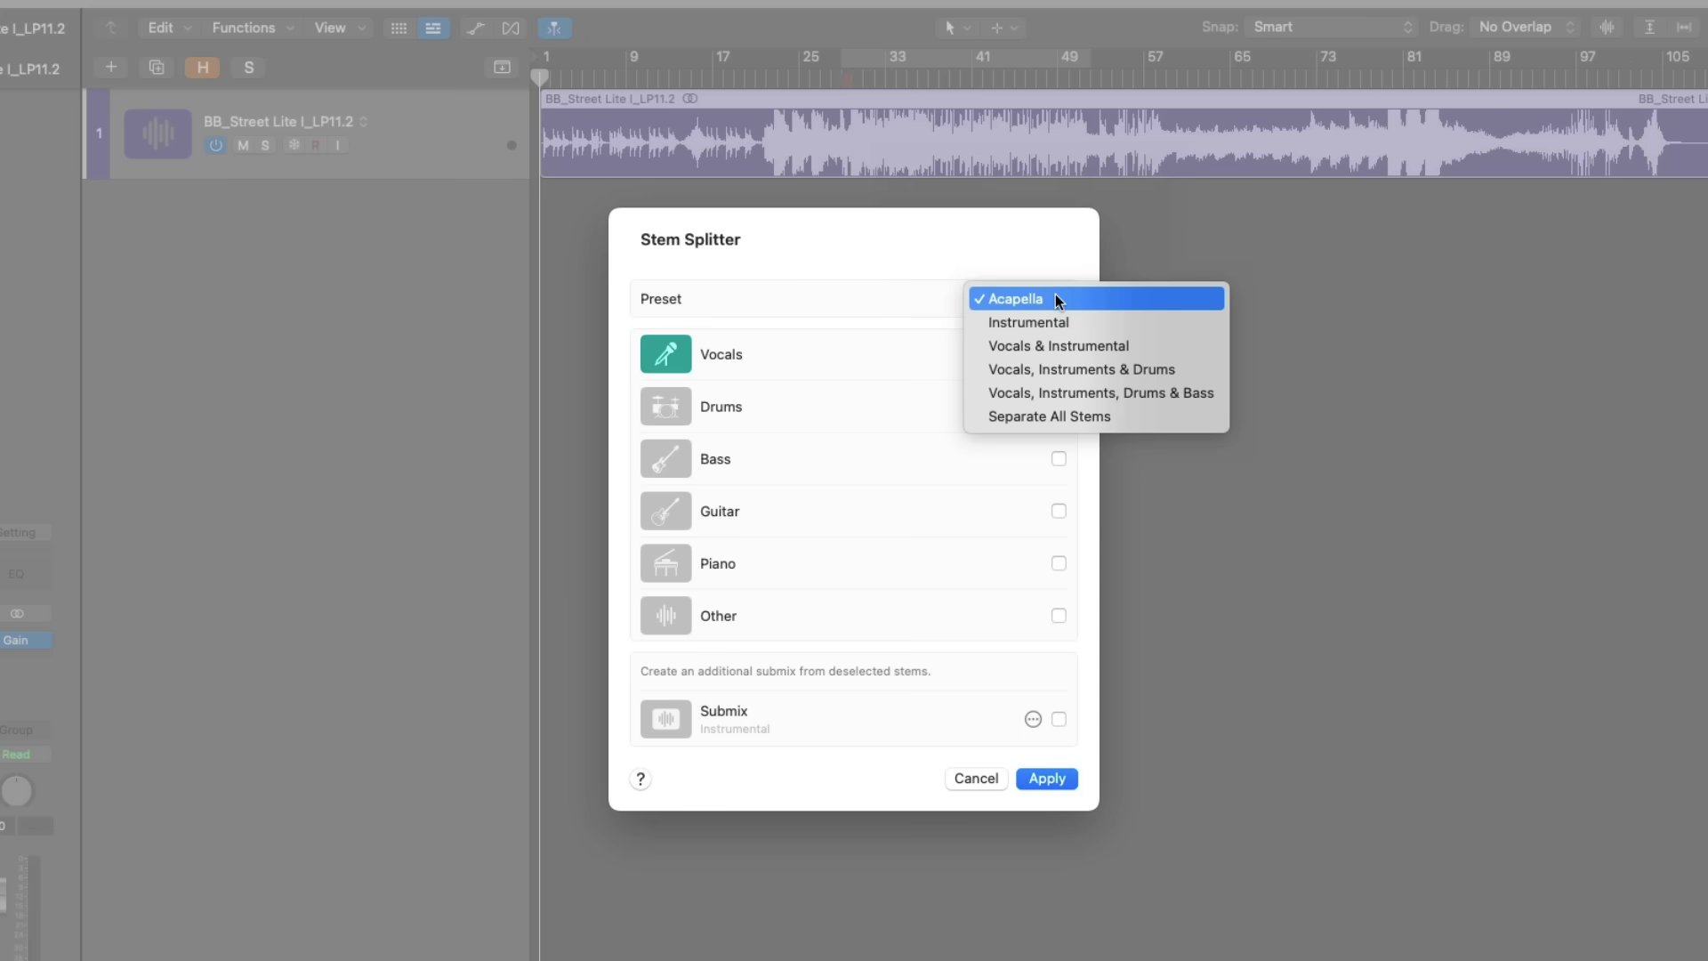
pyautogui.click(1080, 323)
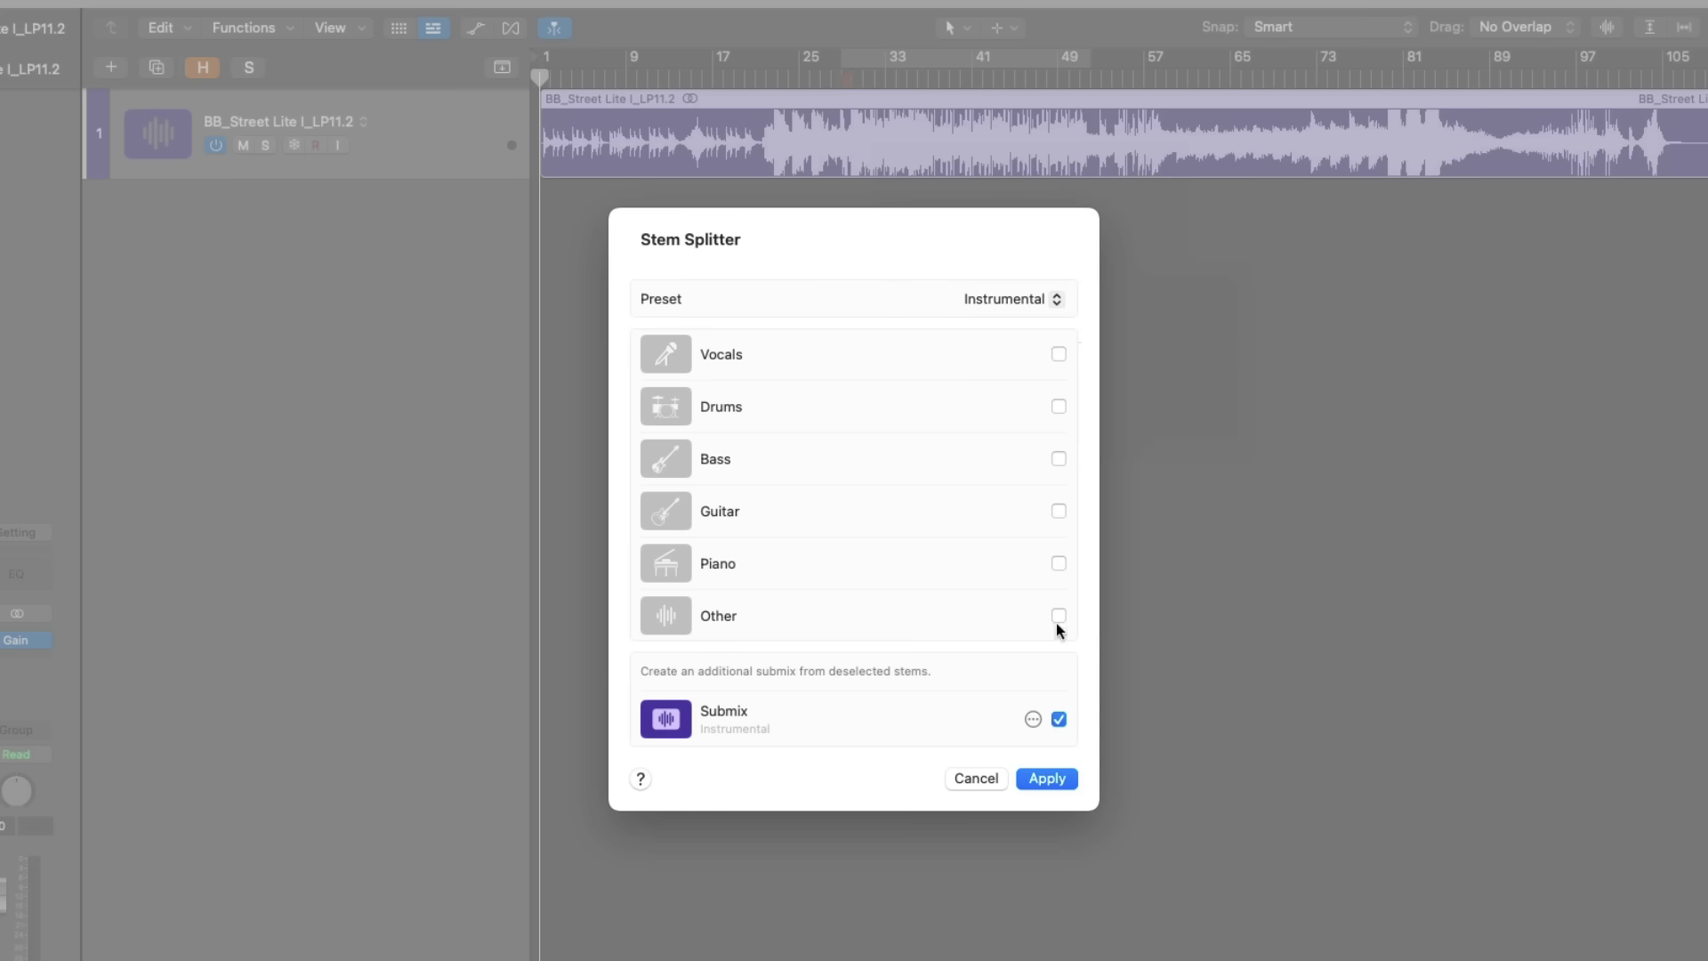
pyautogui.click(1033, 719)
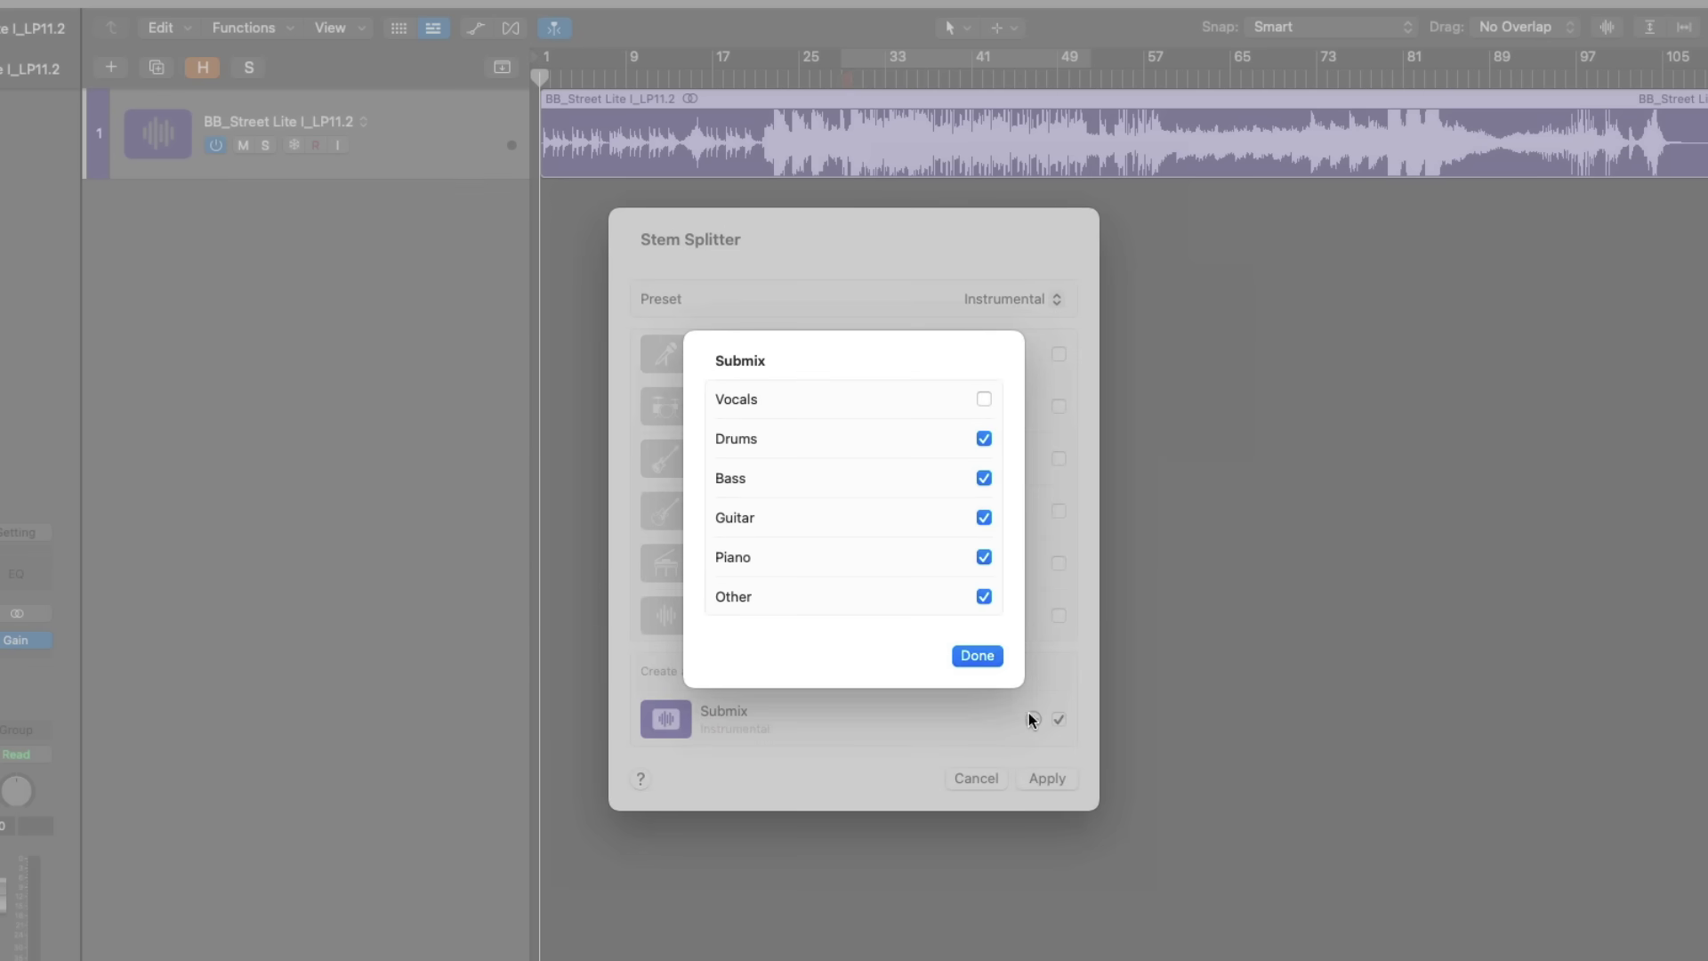
pyautogui.click(983, 655)
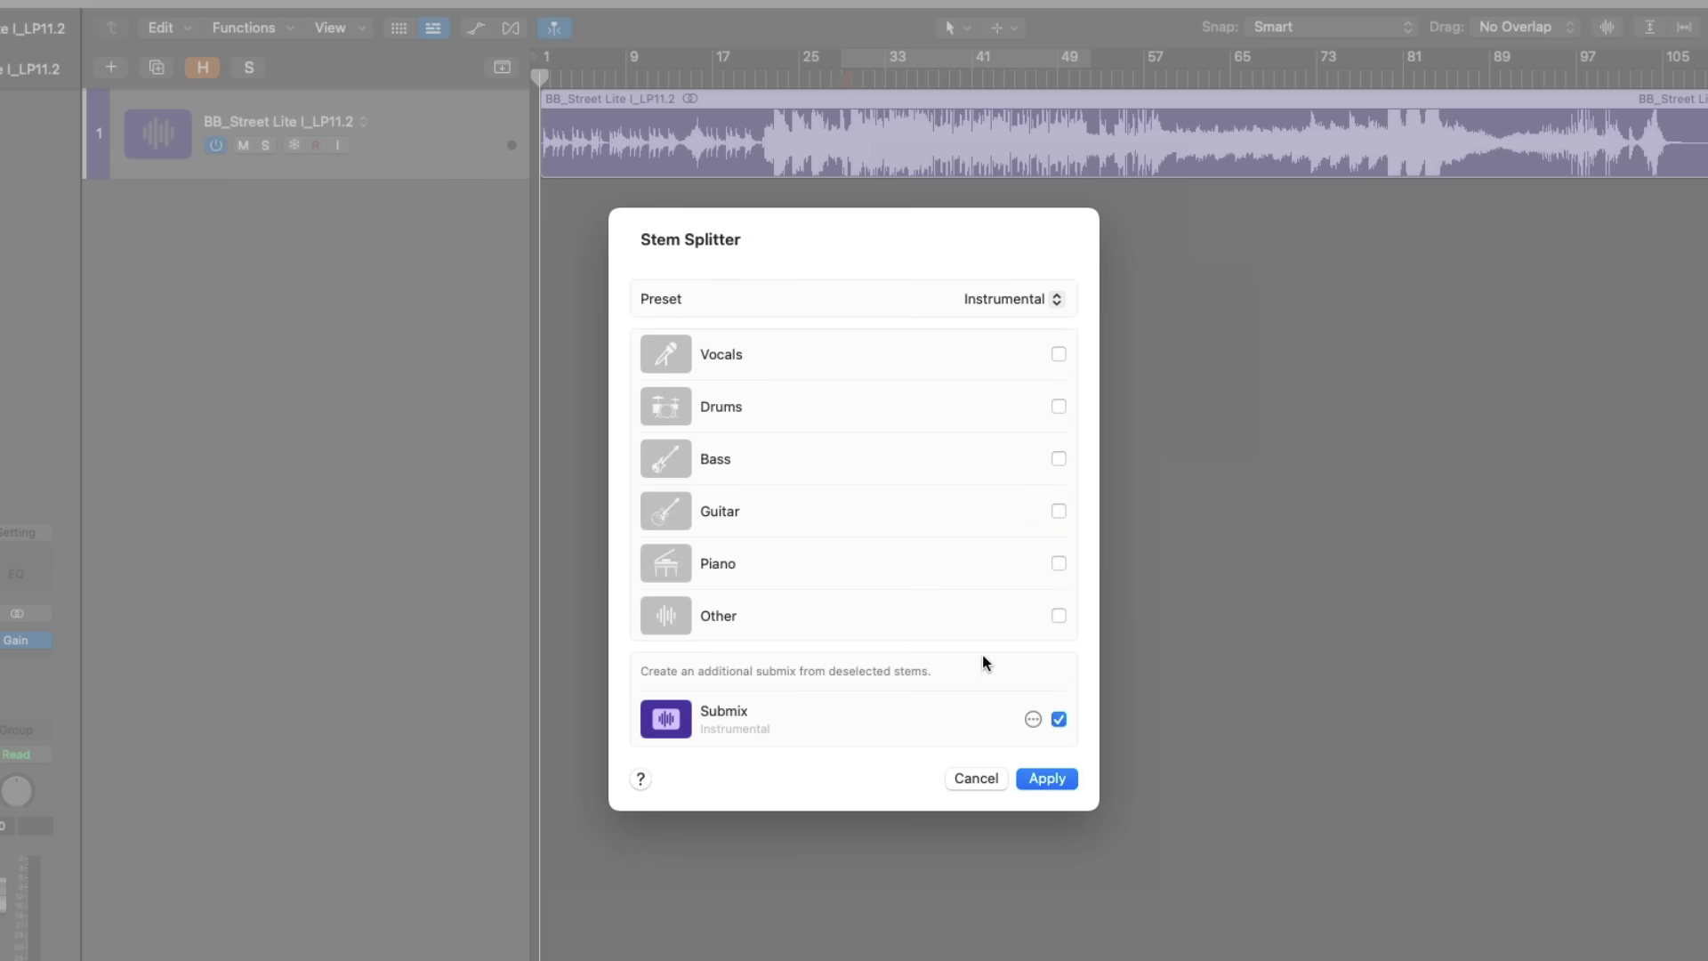
pyautogui.click(1041, 299)
pyautogui.click(1042, 318)
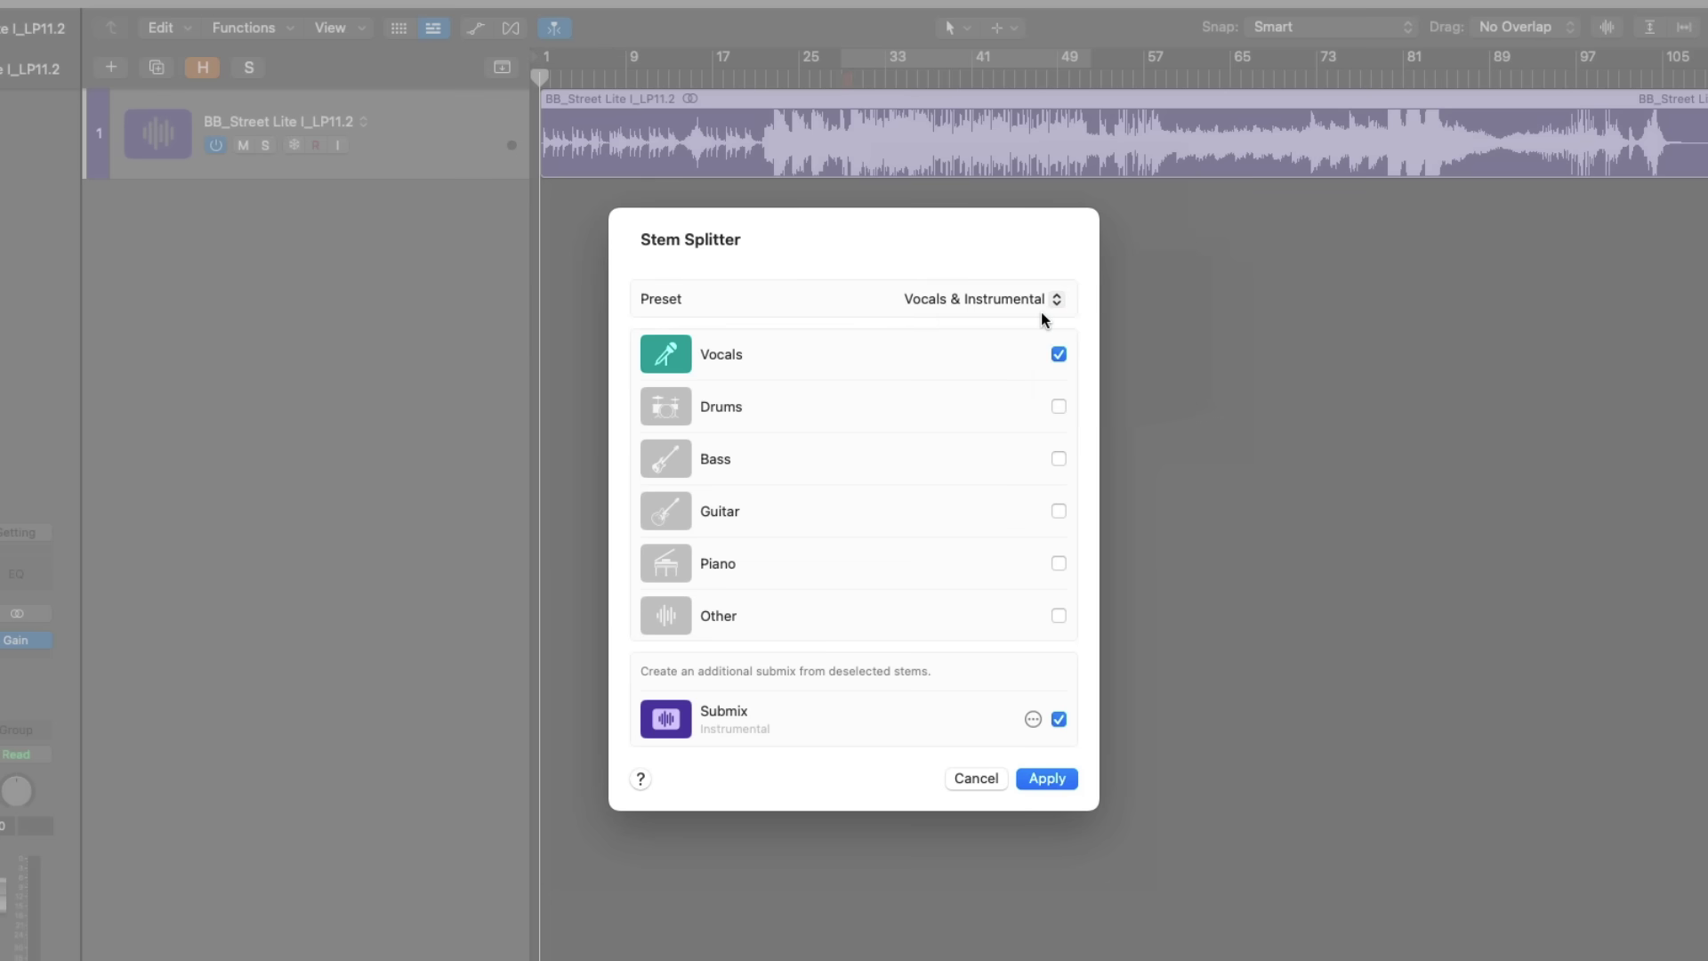
pyautogui.click(1042, 307)
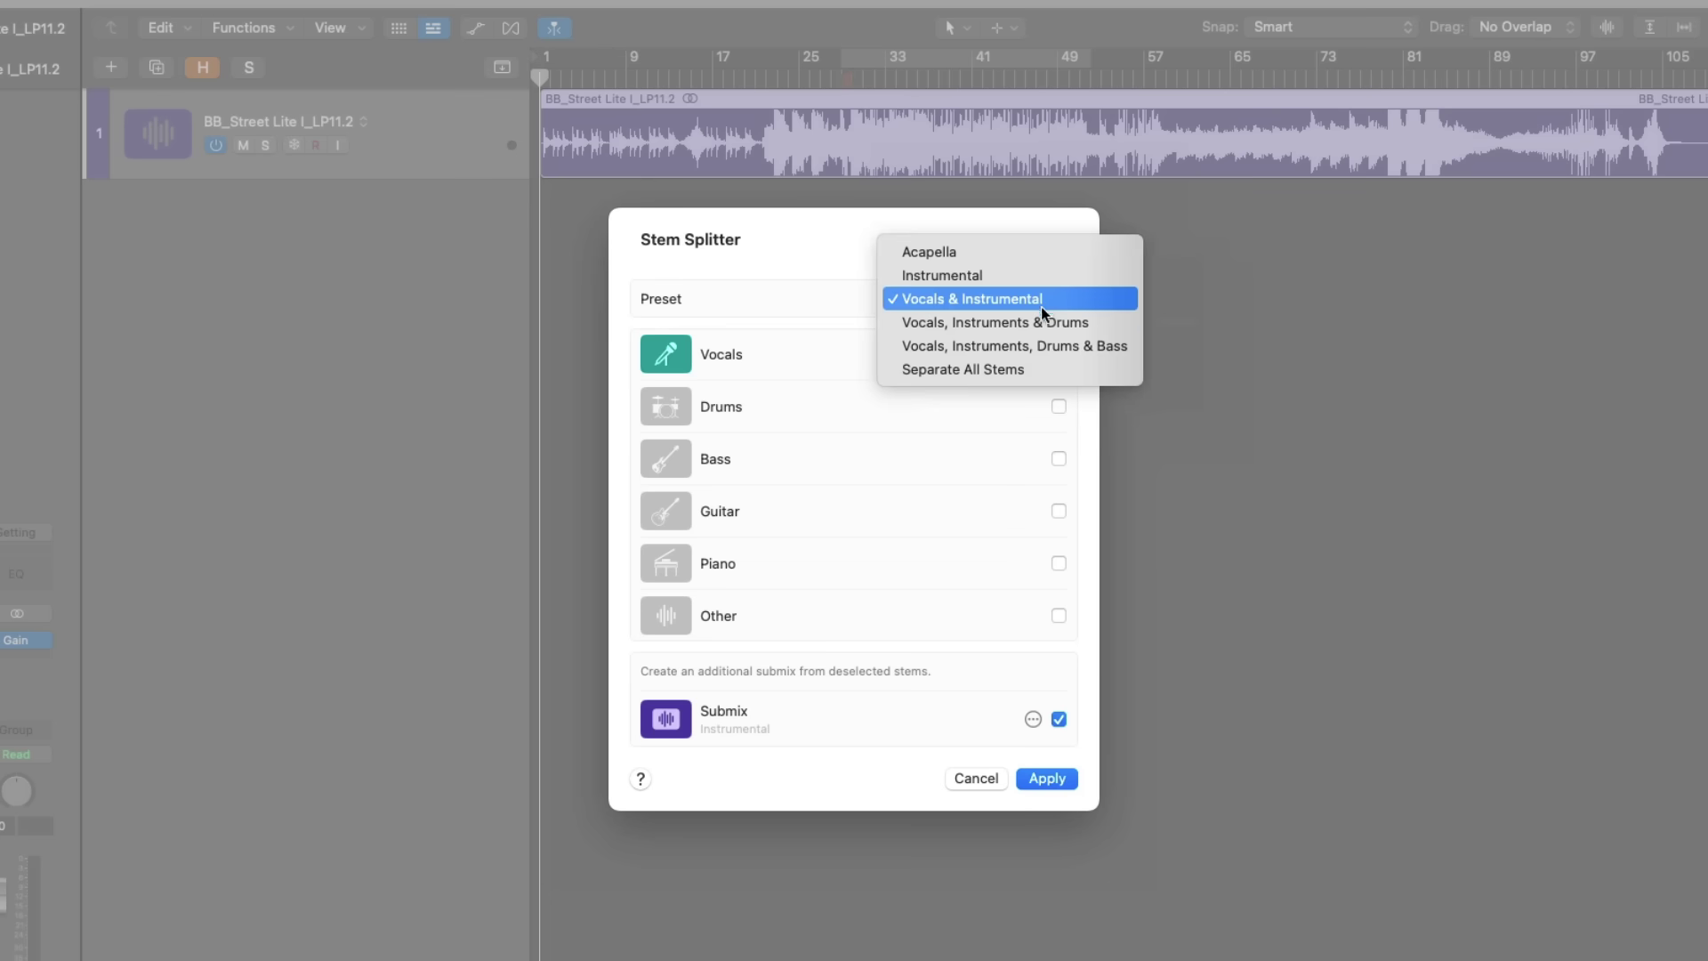
pyautogui.click(1128, 345)
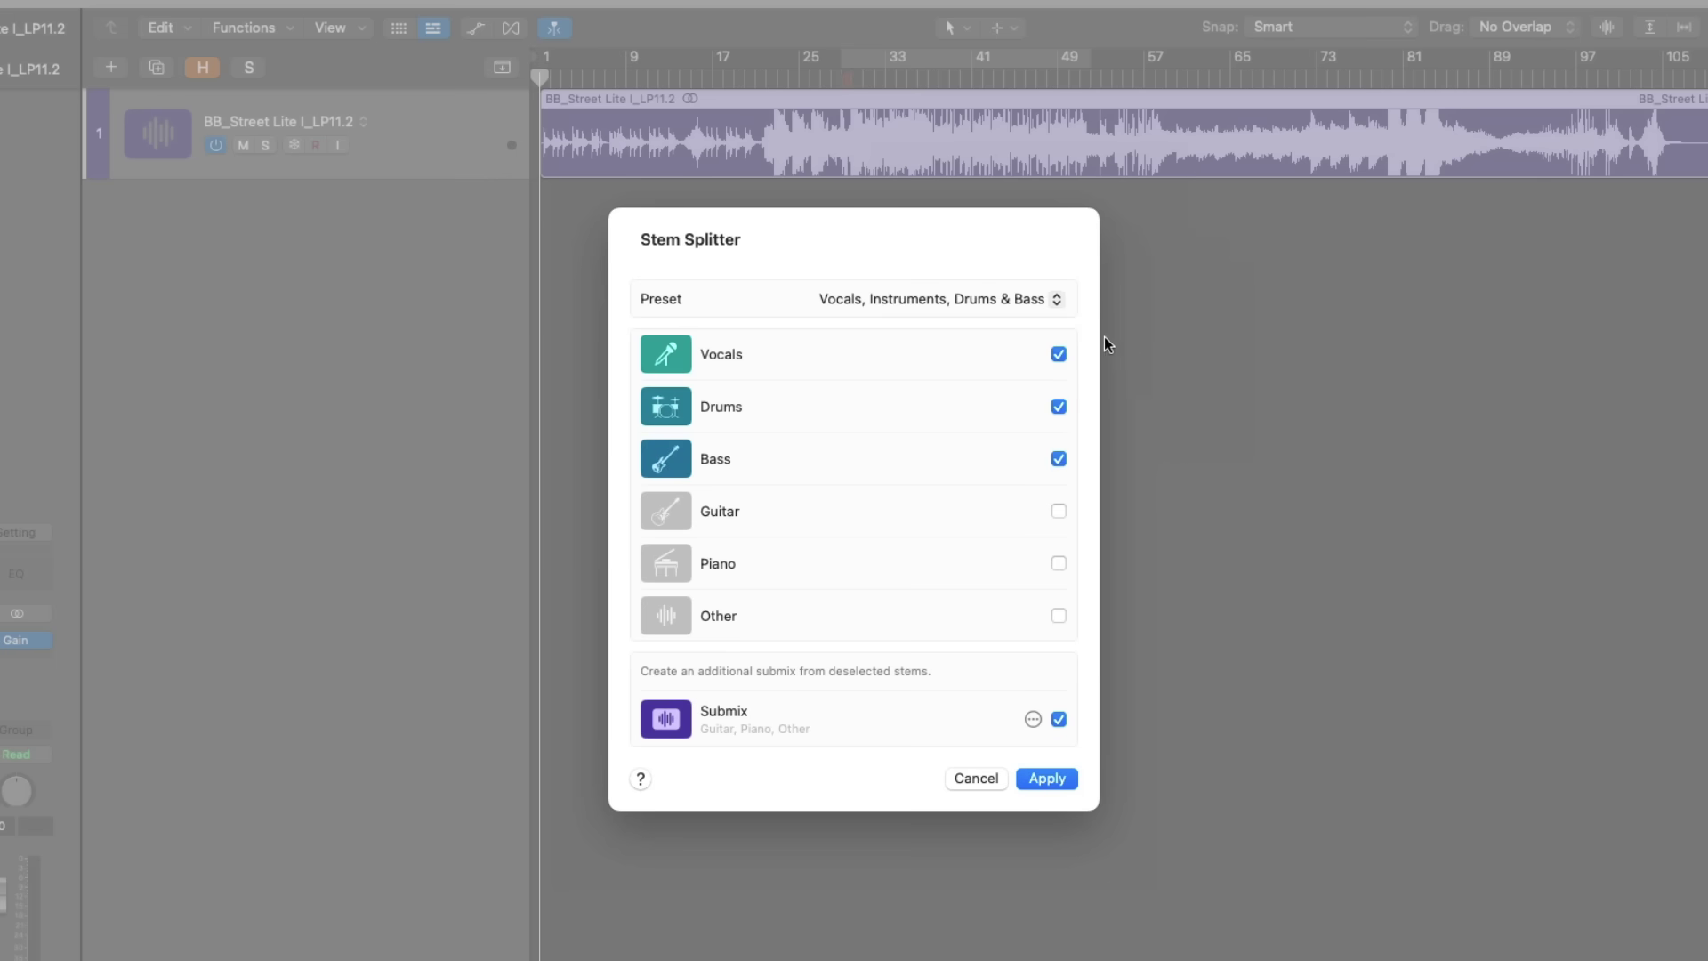
pyautogui.click(1039, 302)
pyautogui.click(1025, 321)
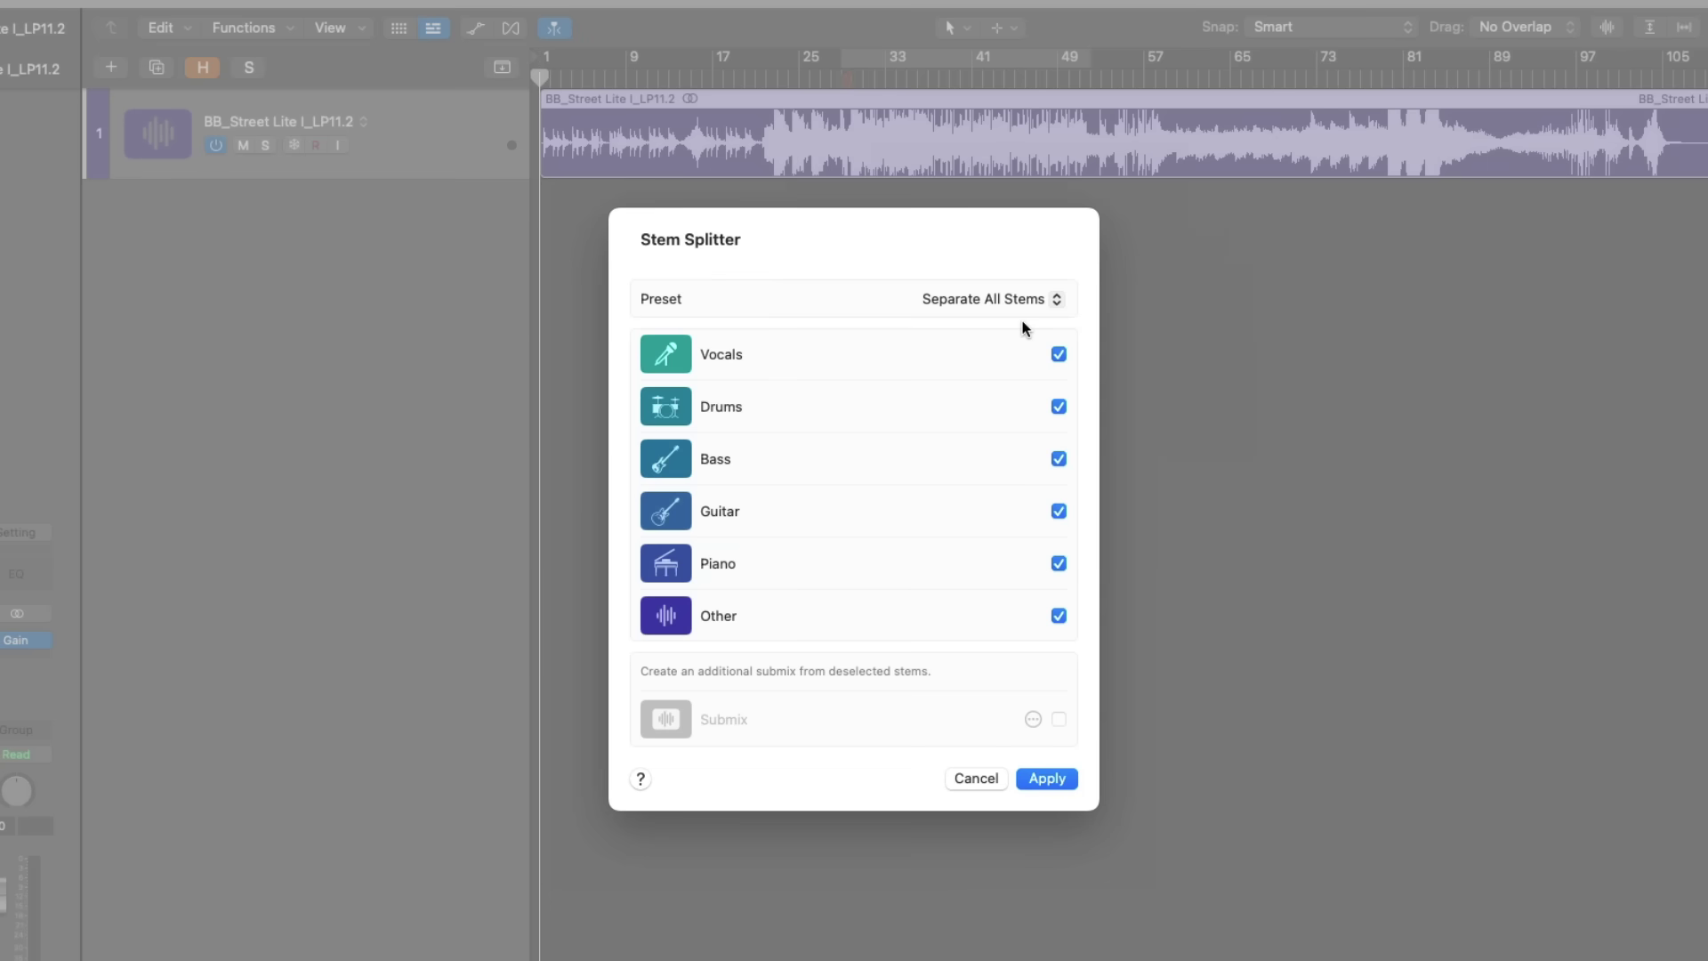
# Apply the six-stem split, then audition the stems starting from bar 29
pyautogui.click(1046, 779)
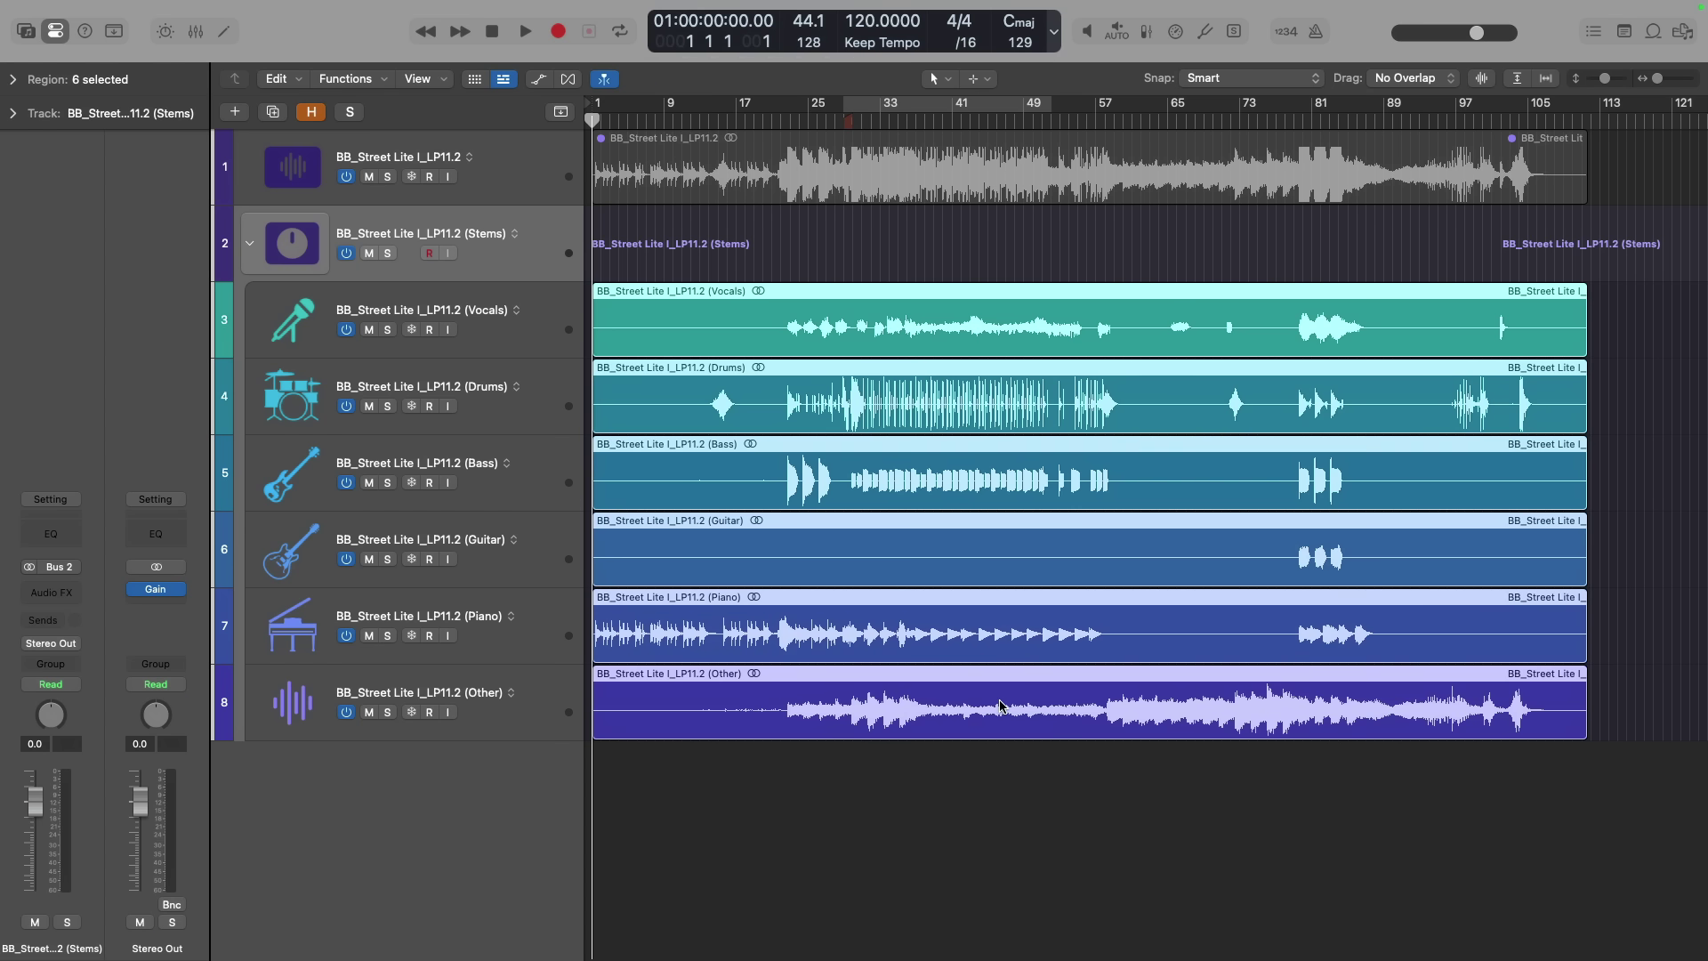
pyautogui.hotkey('alt', '.')
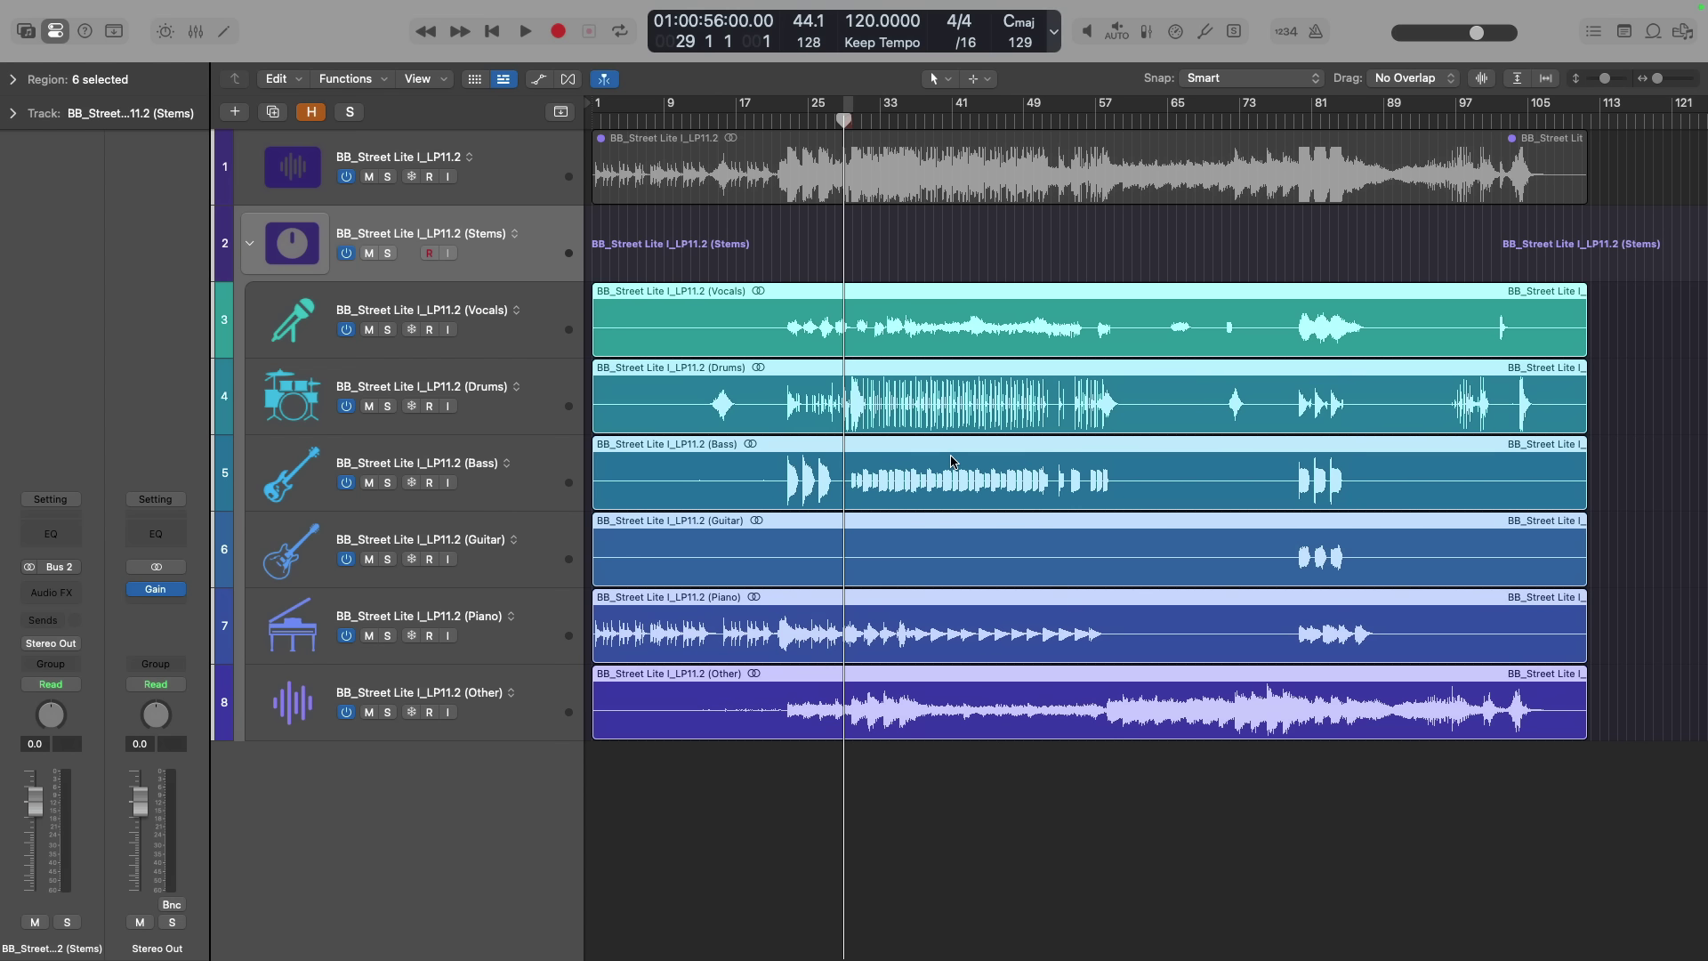
pyautogui.press('space')
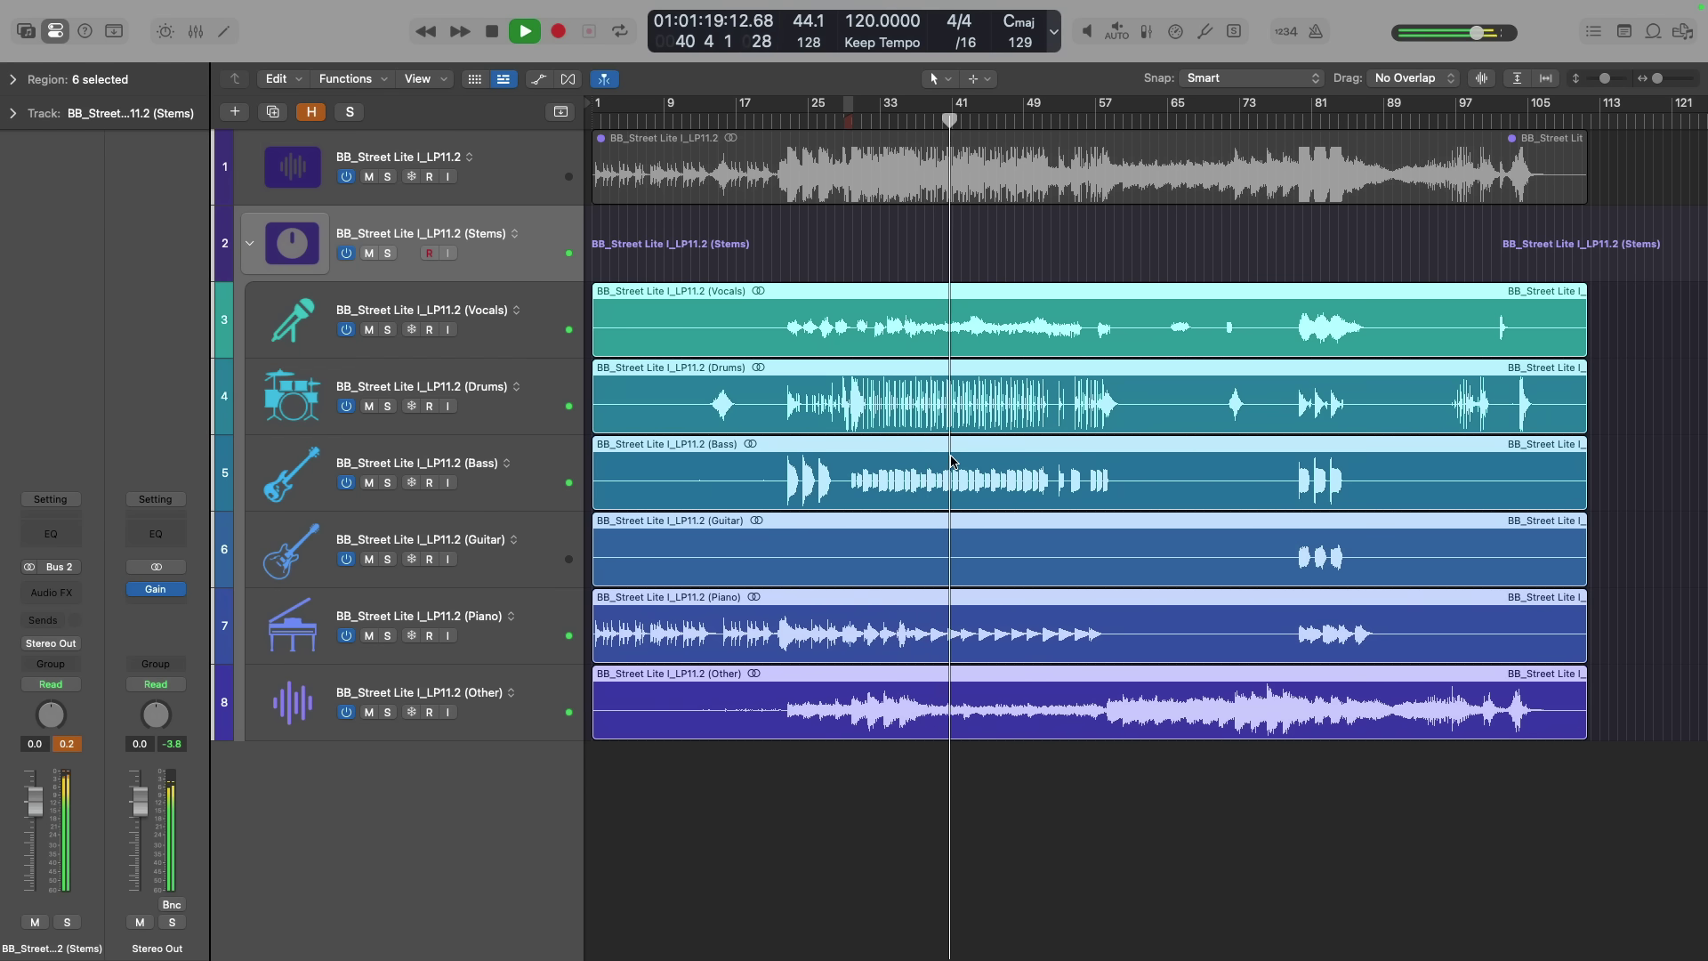
pyautogui.press('space')
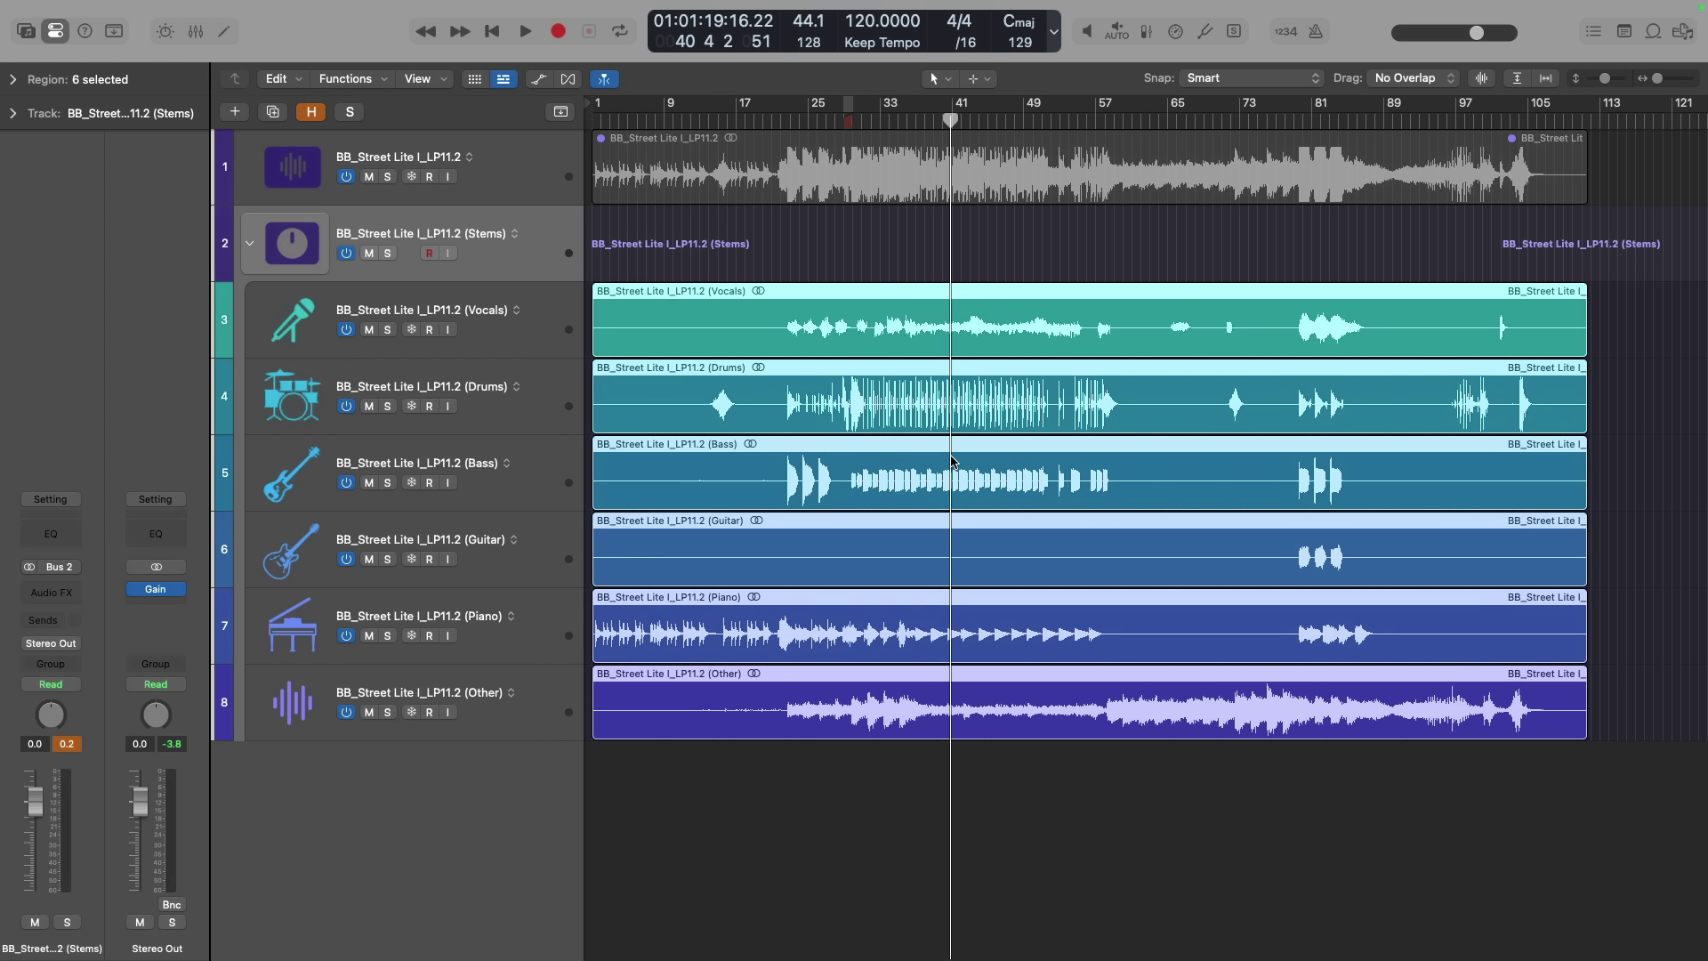
# Reveal hidden tracks, unhide and re-enable track 11.1.2, and expand its folder
pyautogui.press('h')
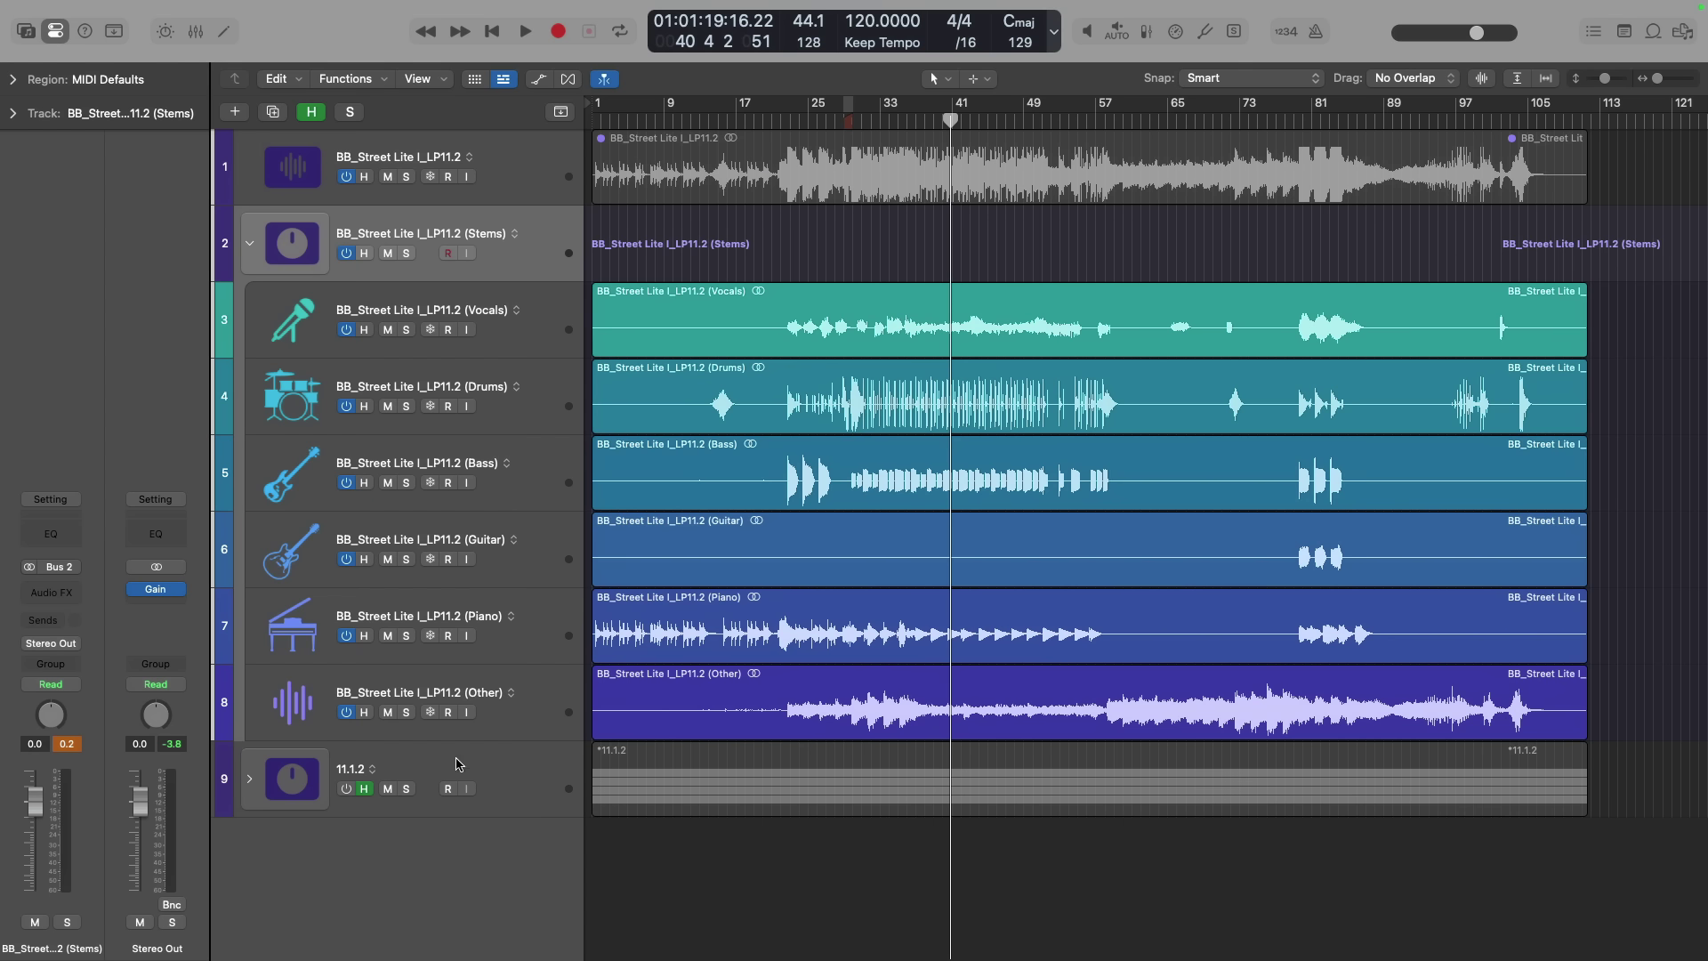
pyautogui.click(363, 788)
pyautogui.click(346, 788)
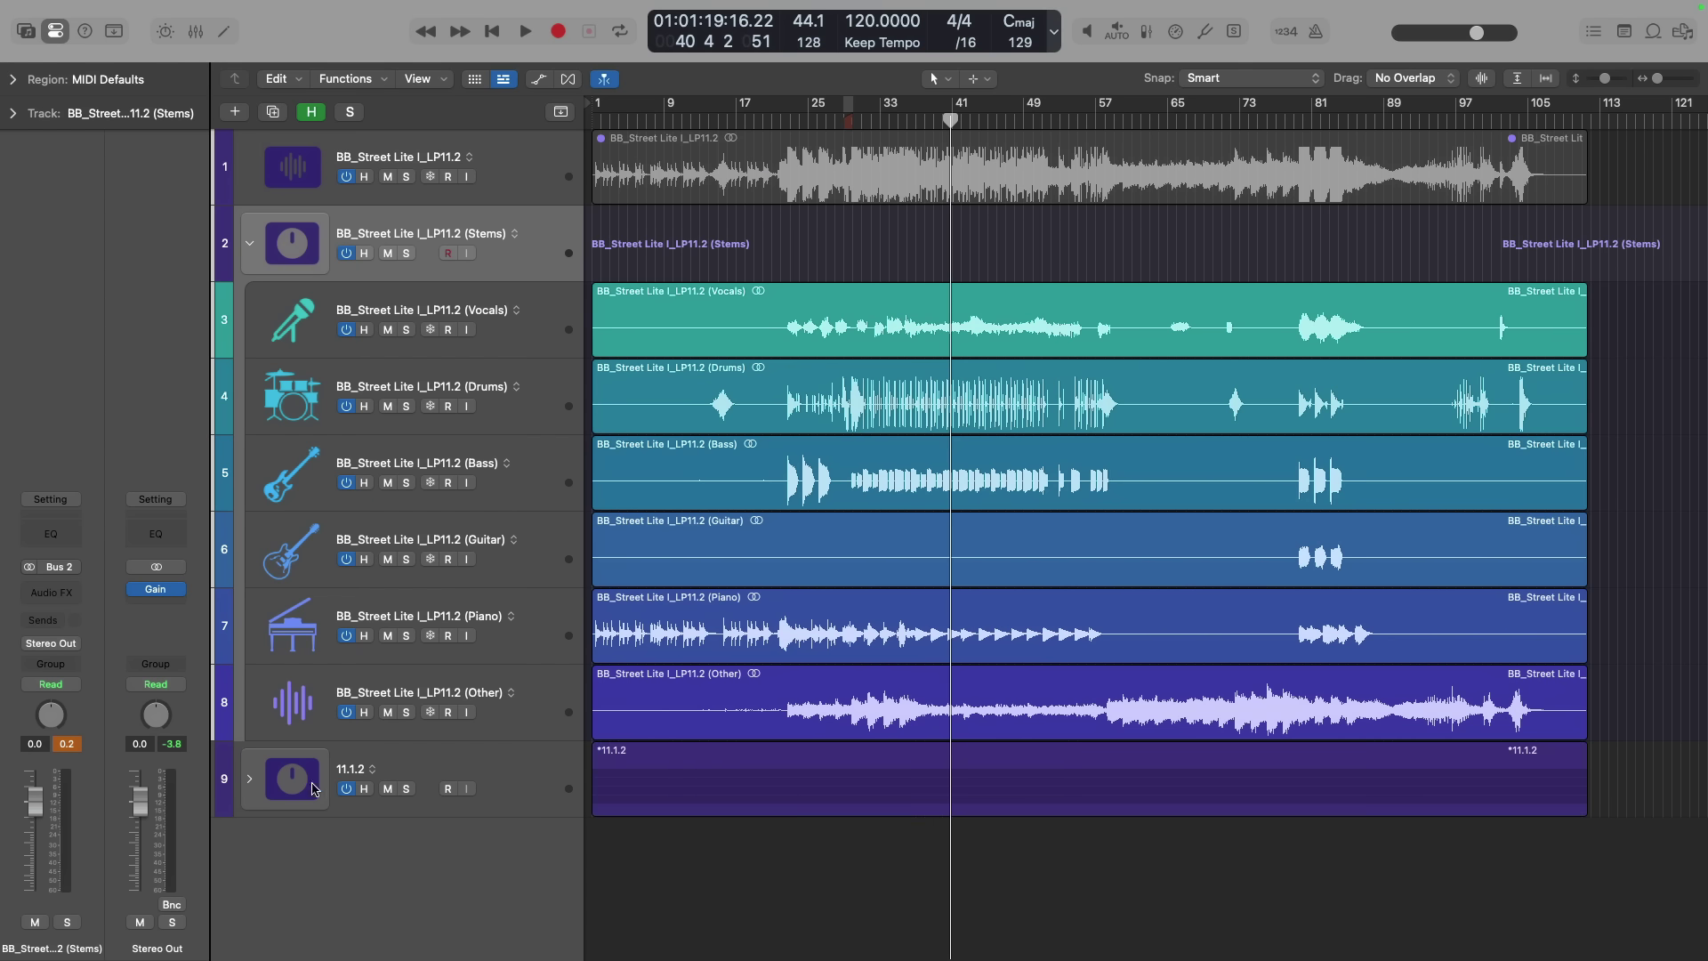
pyautogui.click(250, 779)
# Solo the 11.1.2 (Vocals) stem and play it back
pyautogui.scroll(-5, 716, 716)
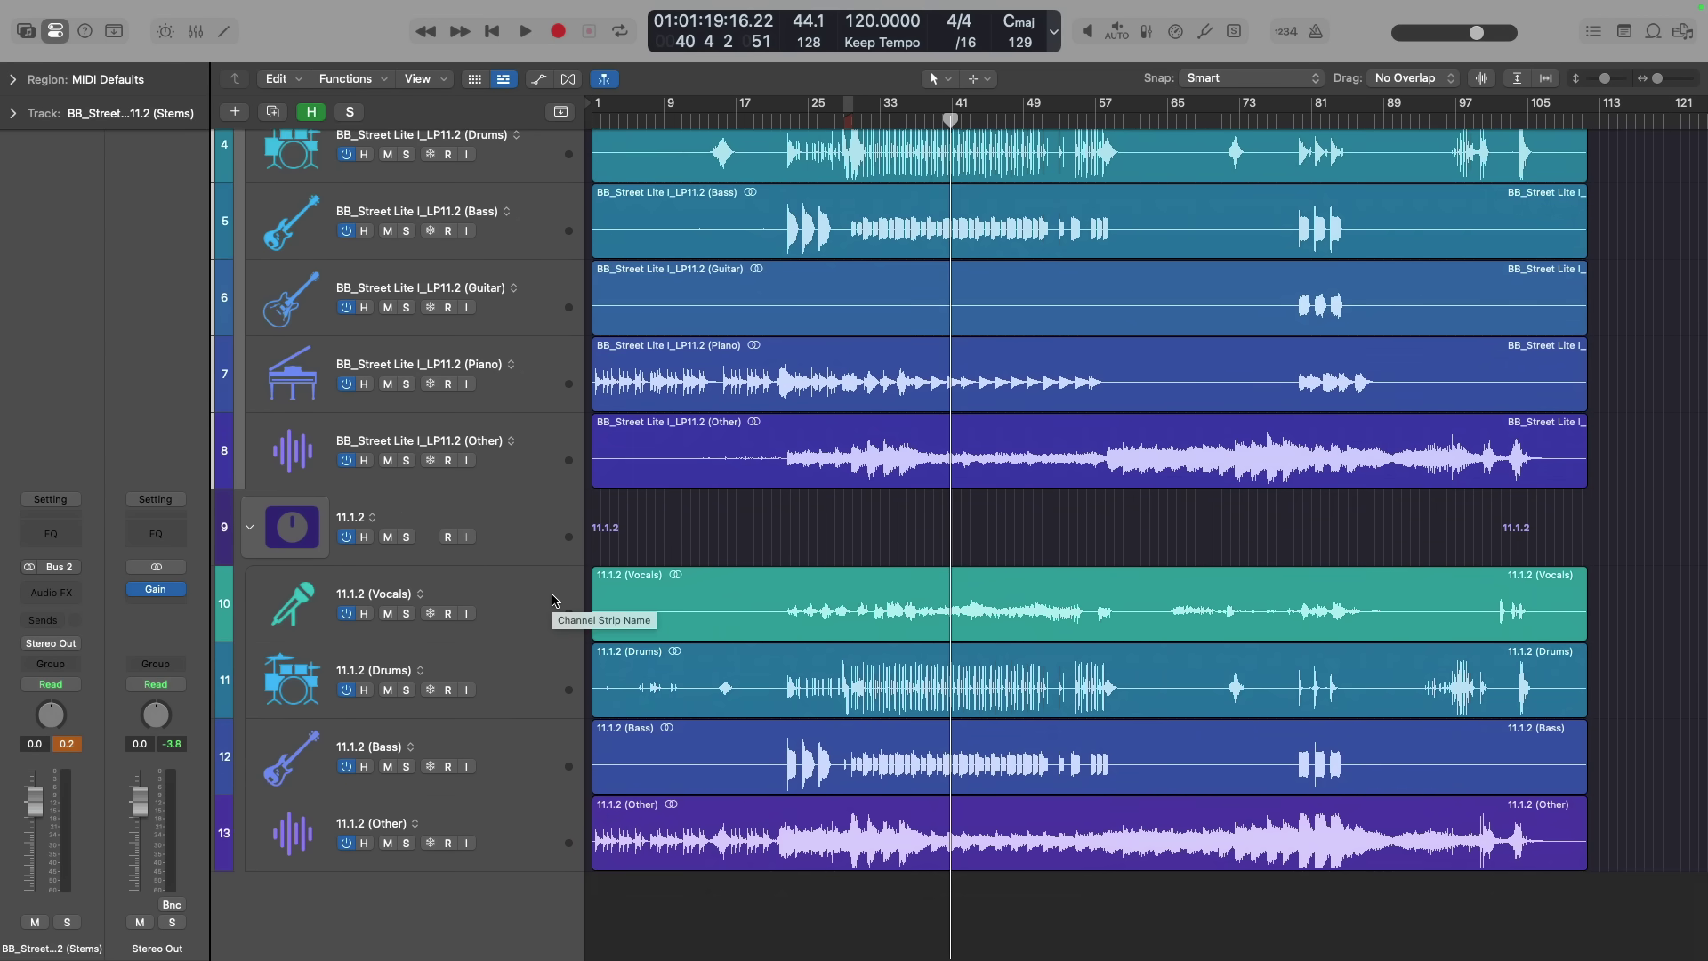
pyautogui.click(406, 613)
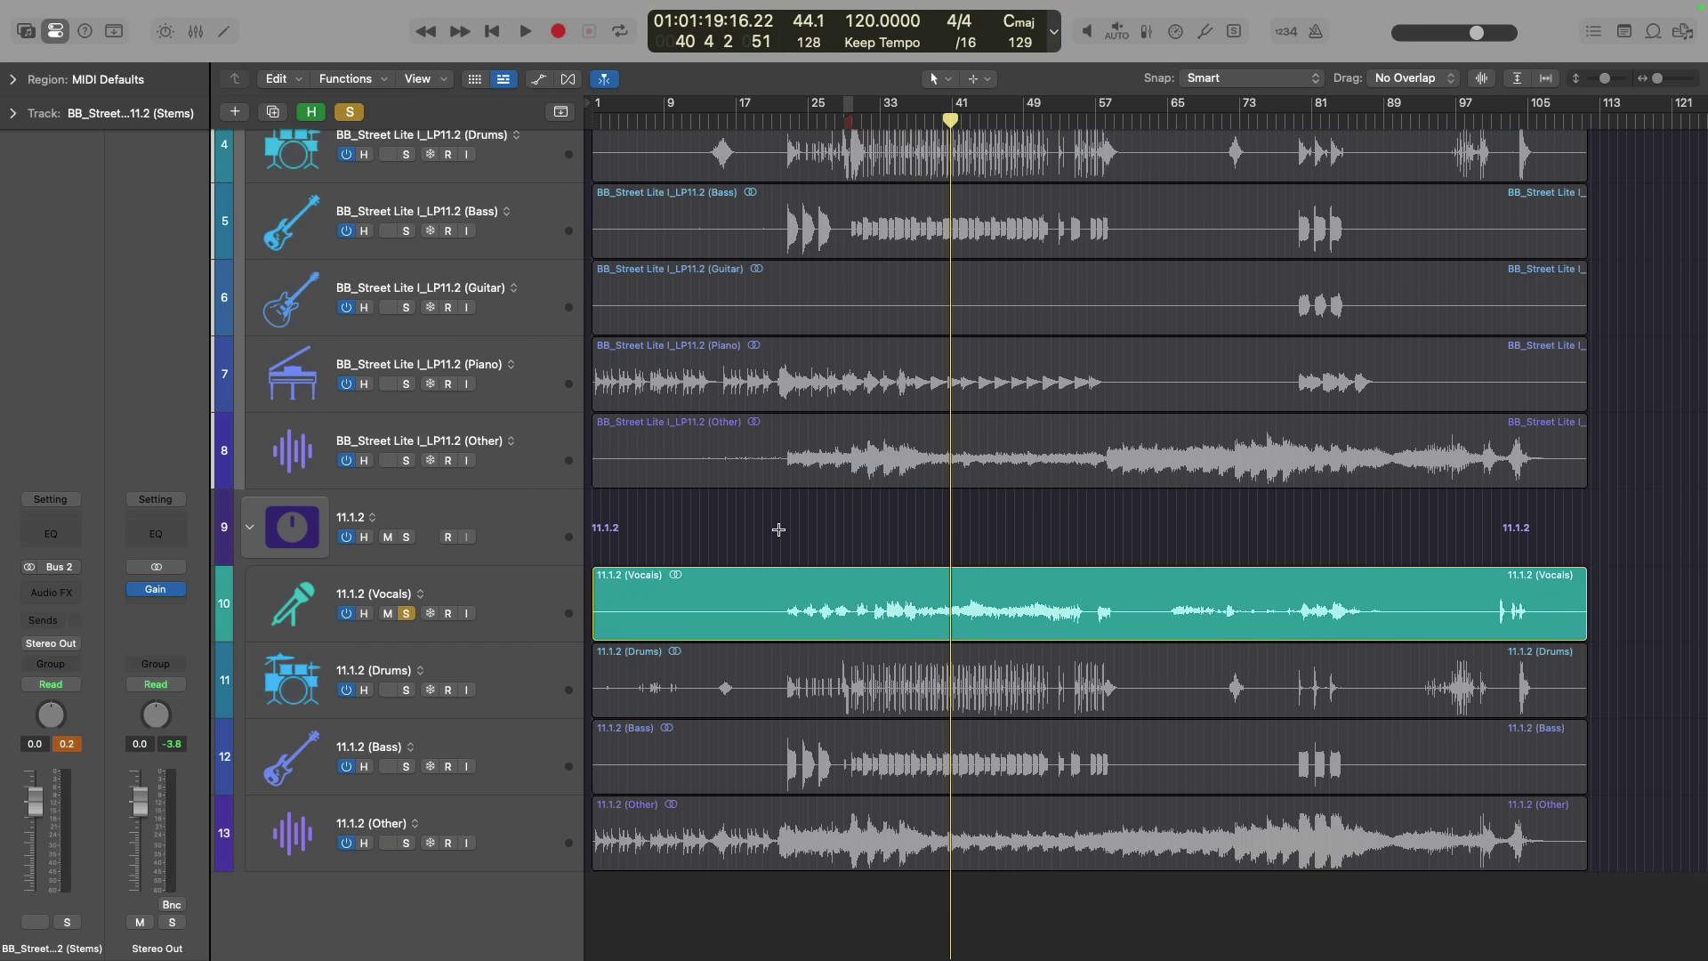
pyautogui.press('space')
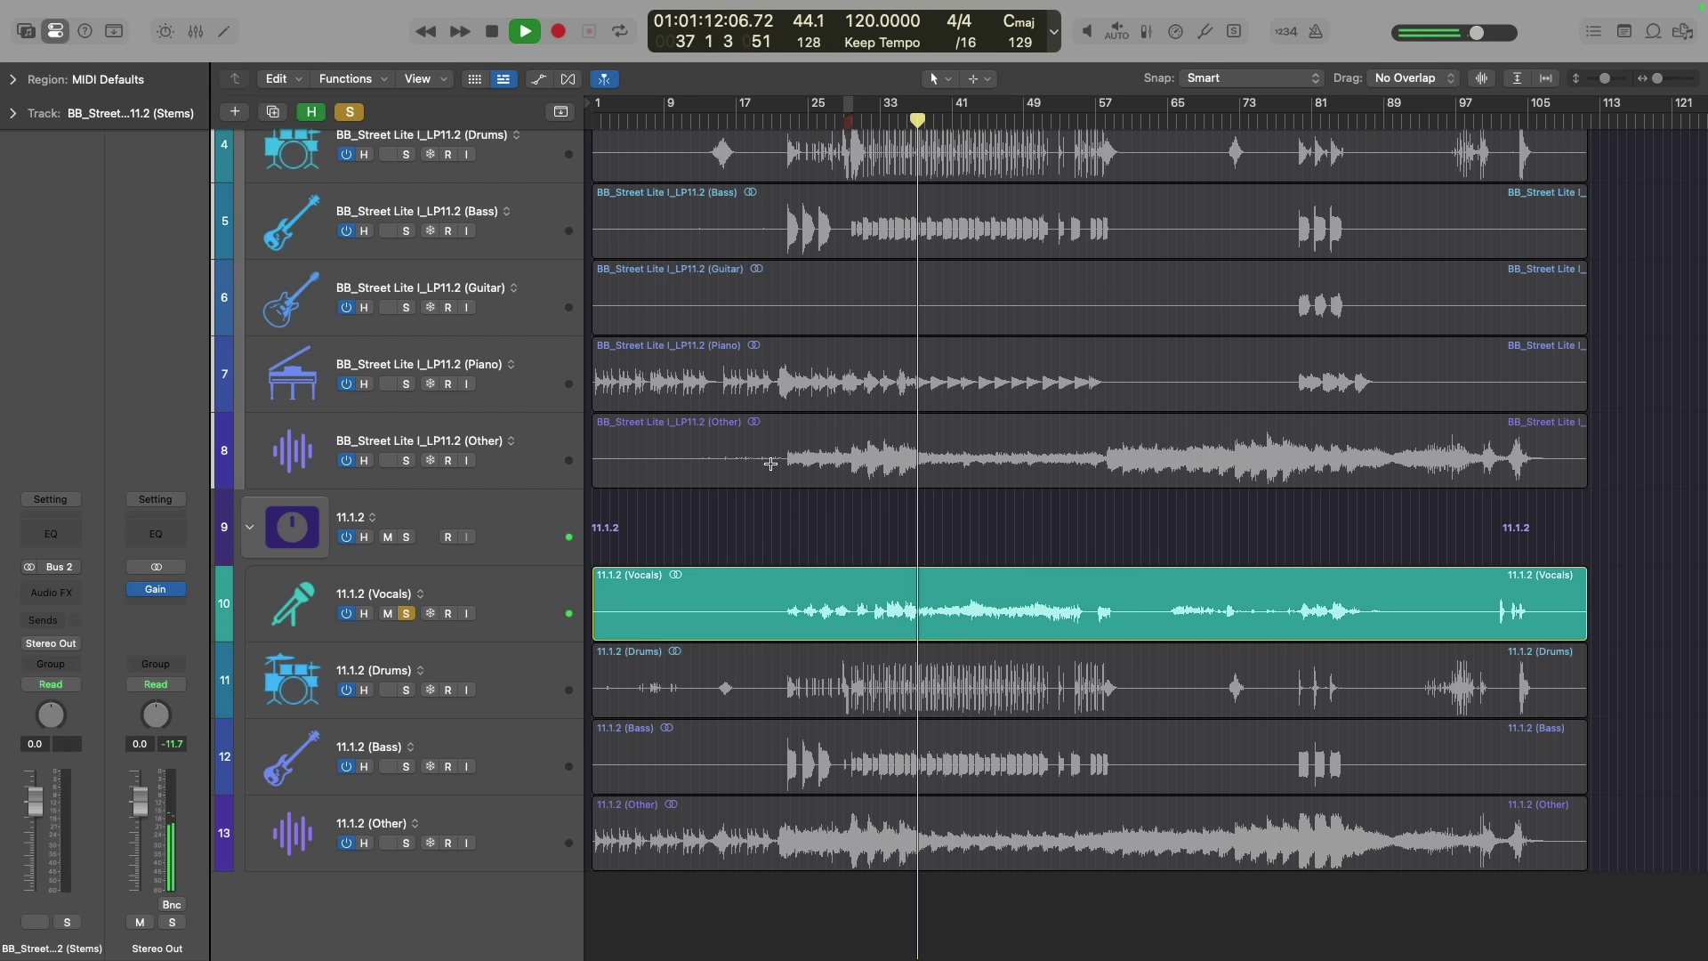
# Solo the BB_Street Lite I_LP11.2 (Vocals) stem instead and audition it
pyautogui.press('space')
pyautogui.scroll(5, 771, 463)
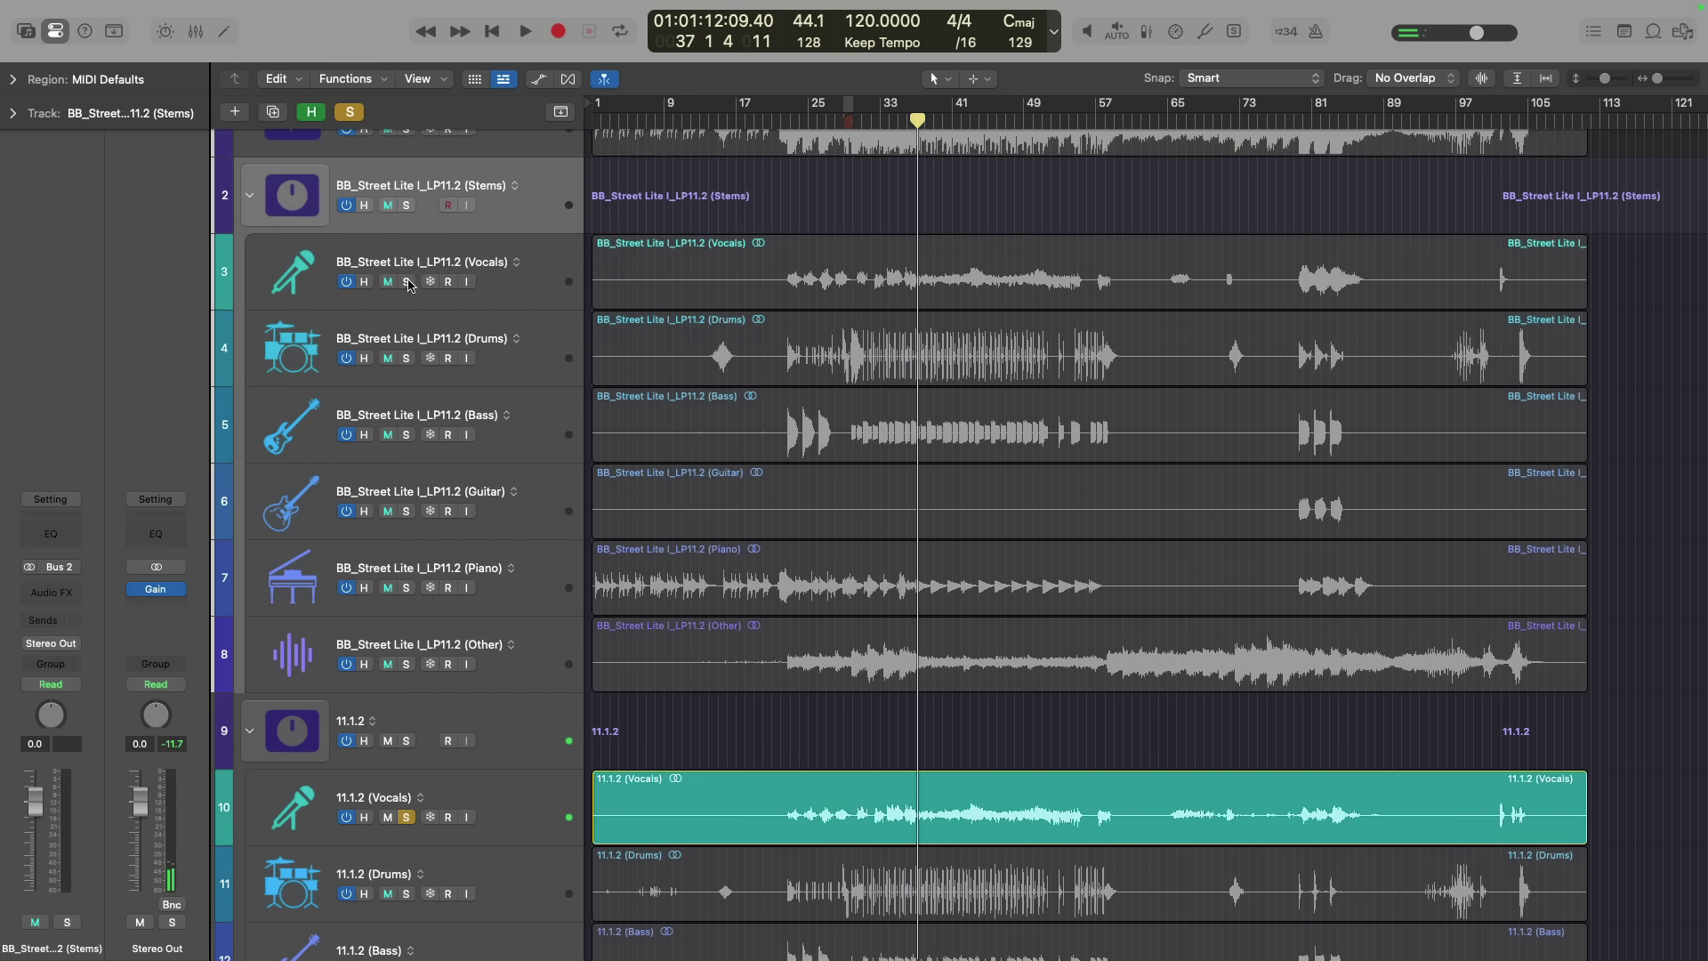
pyautogui.click(408, 282)
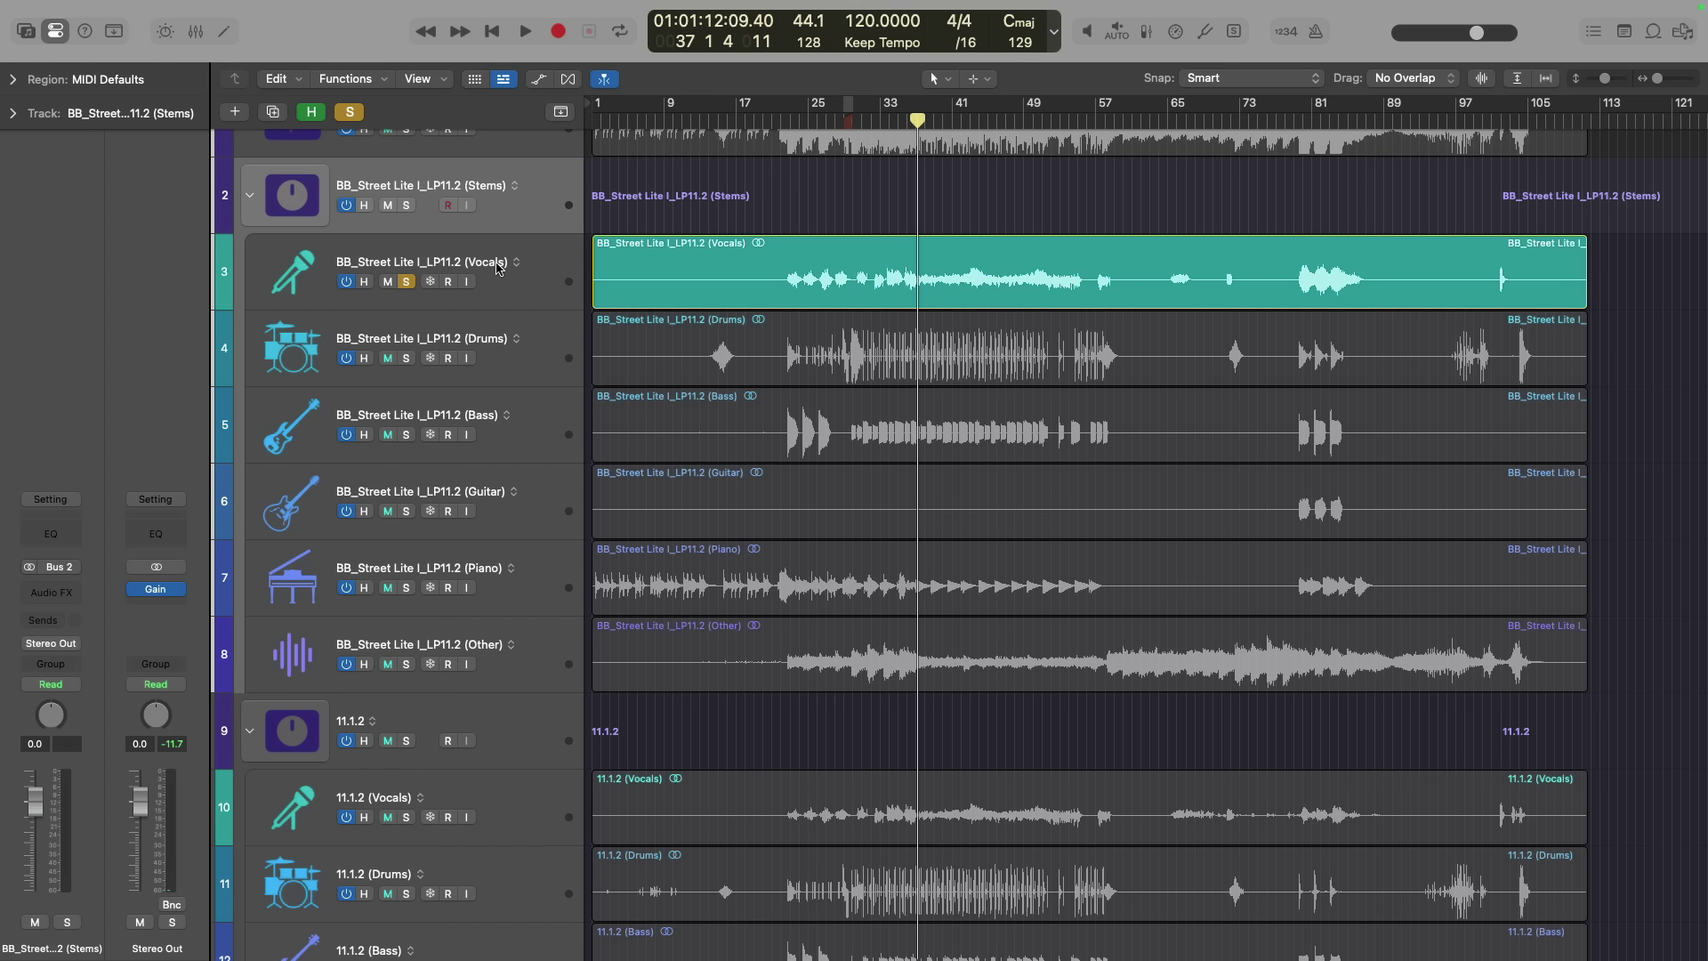
pyautogui.press('space')
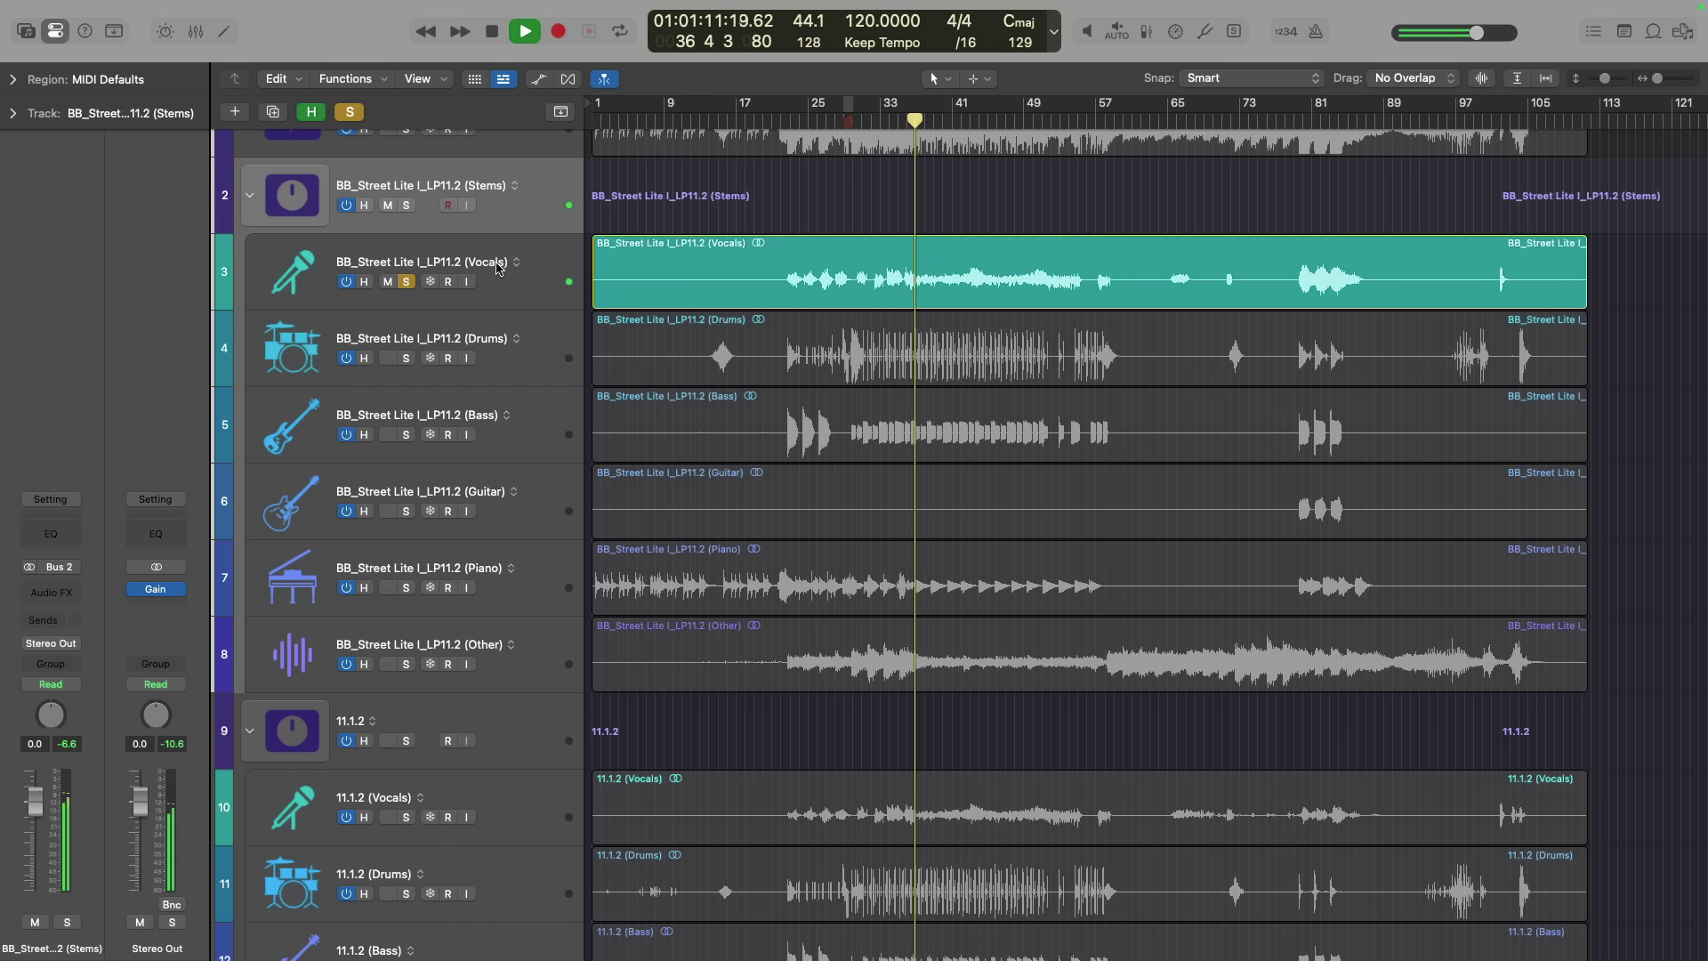
pyautogui.press('space')
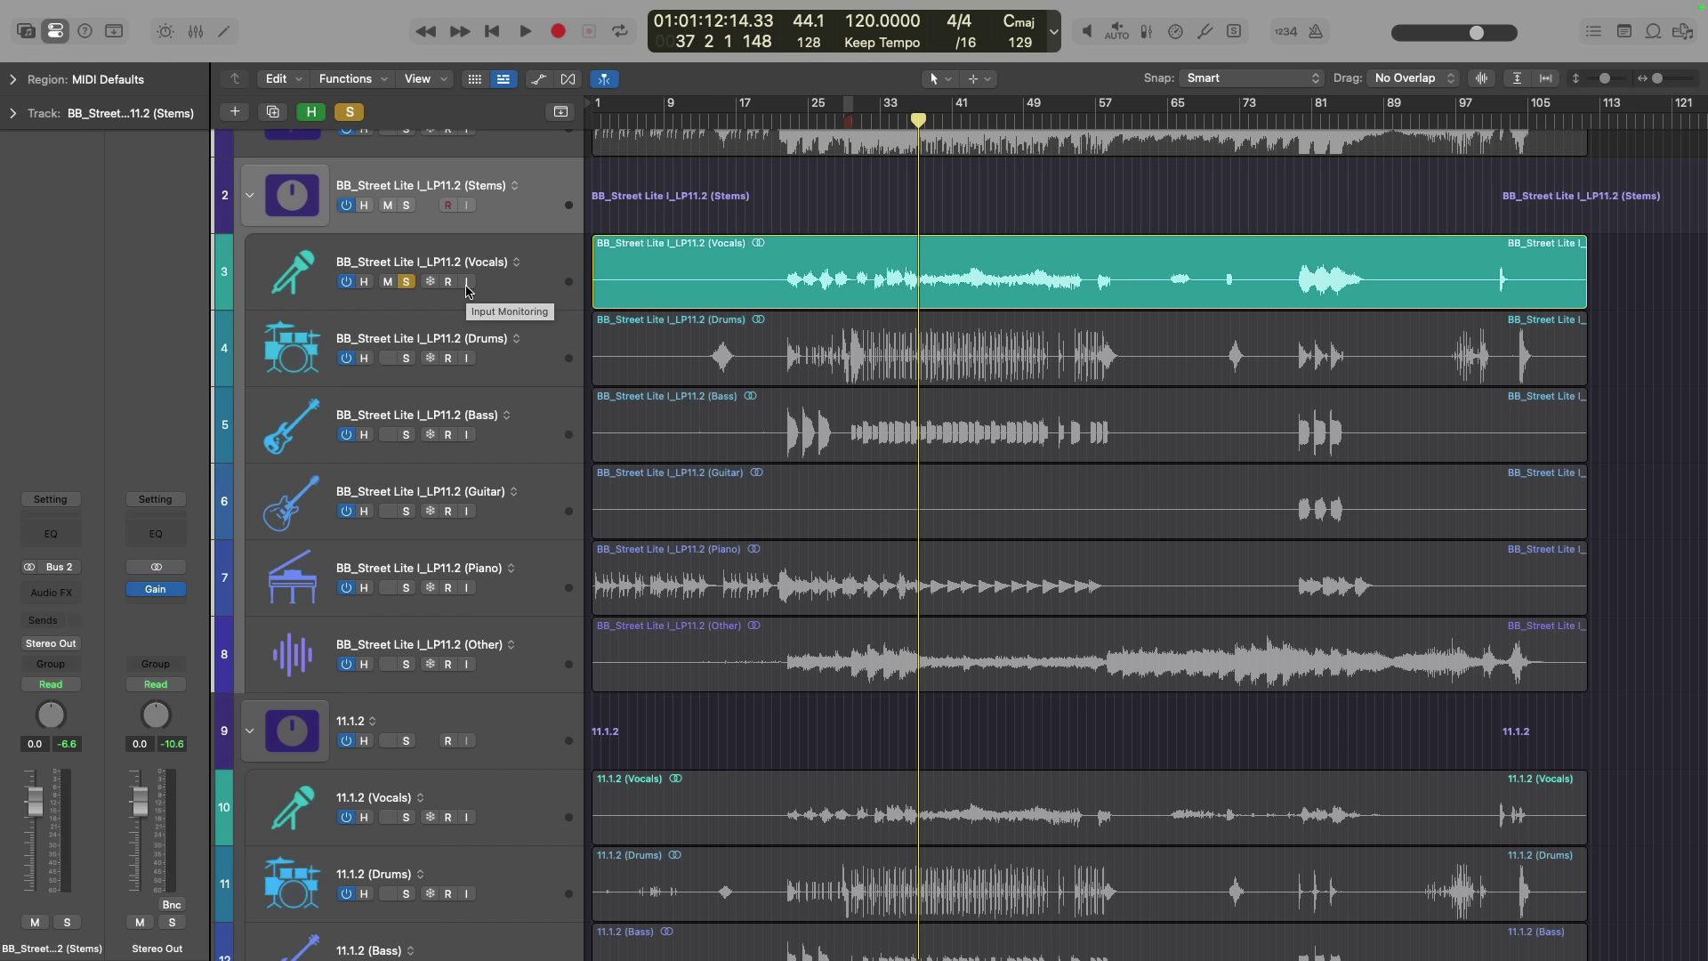
# Solo the 11.1.2 (Drums) stem and audition it
pyautogui.scroll(-2, 446, 637)
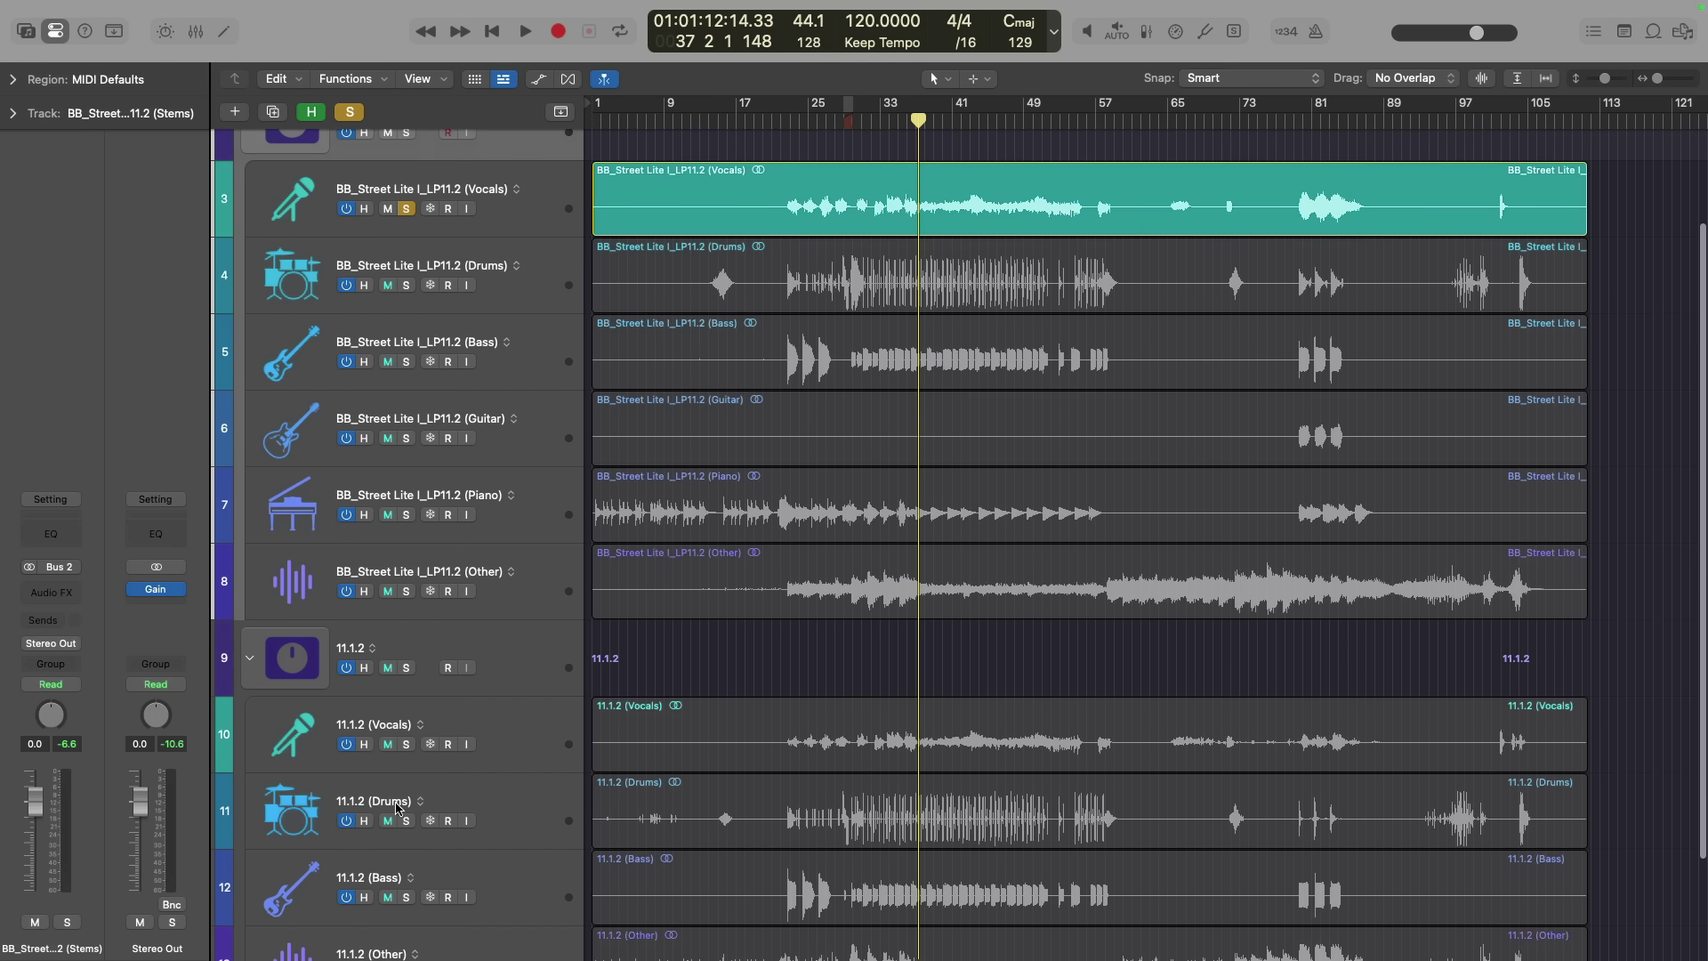
pyautogui.click(406, 820)
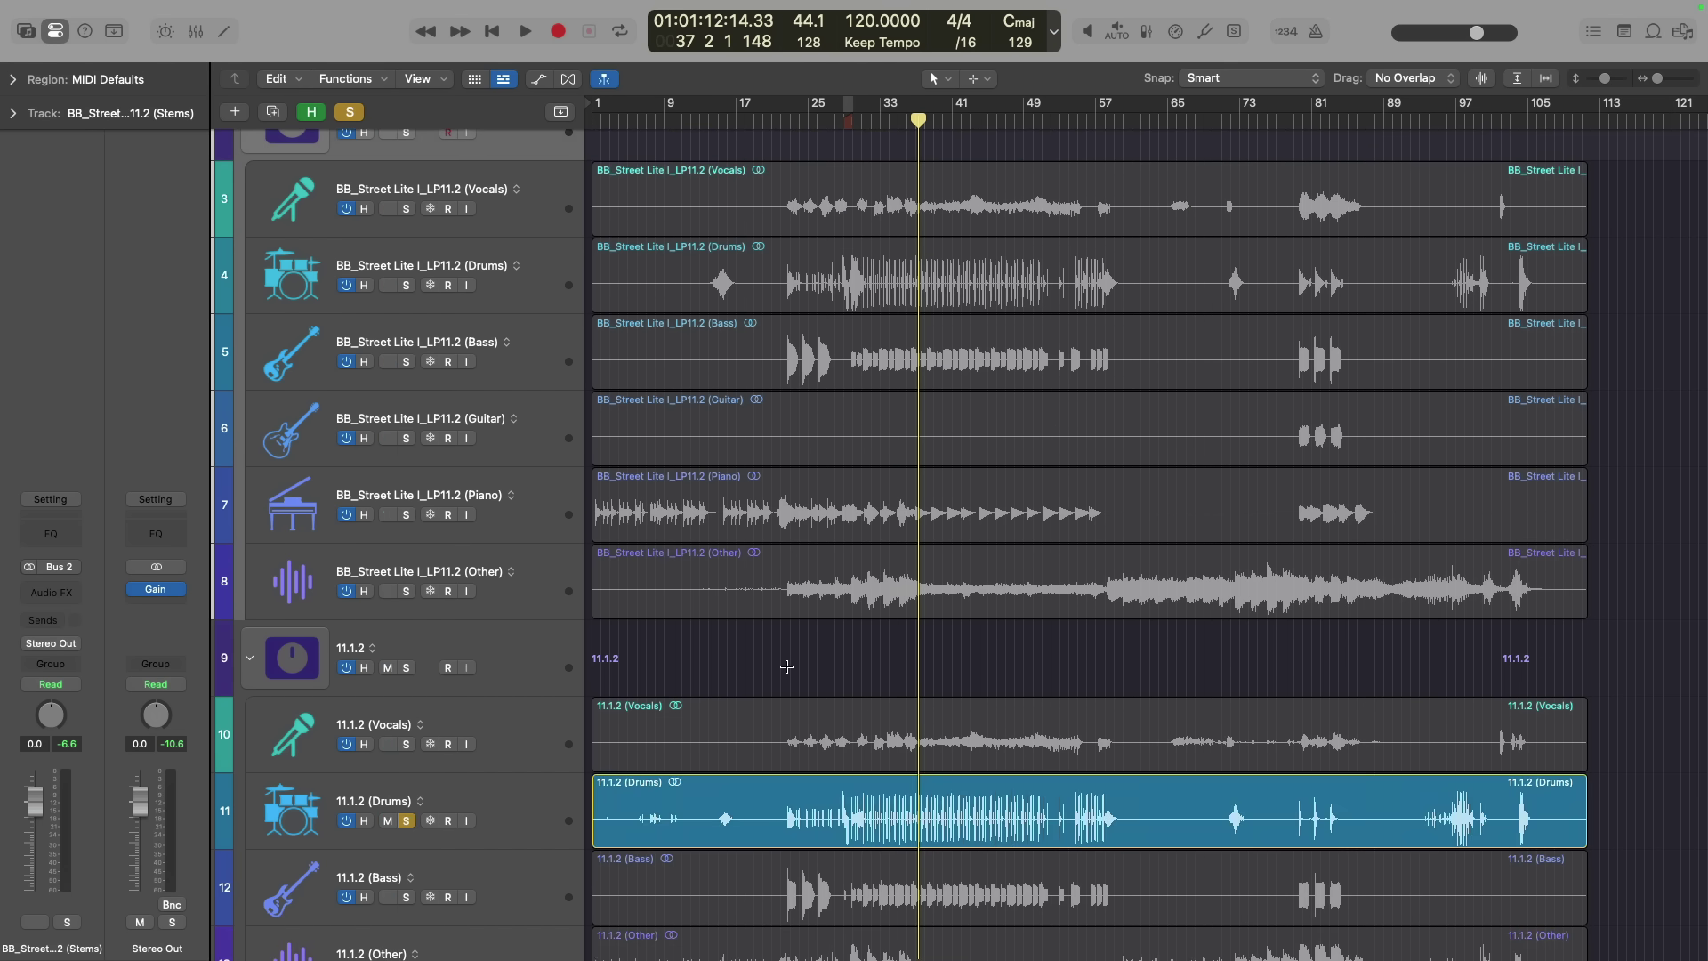
pyautogui.press('space')
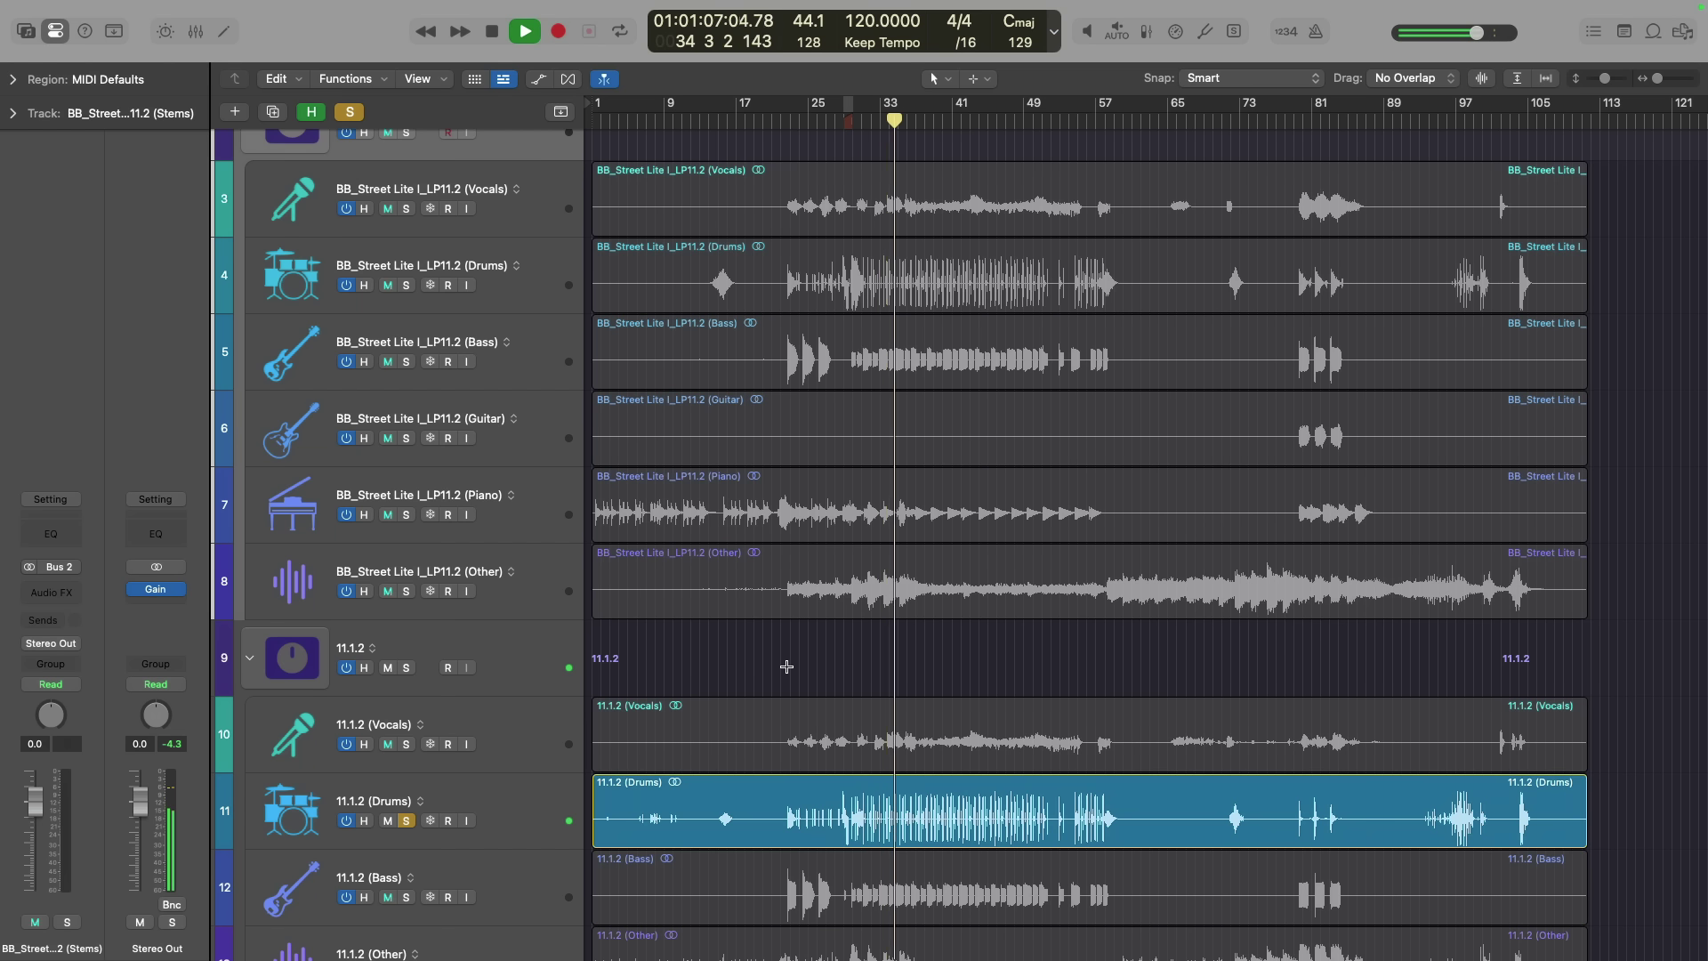
pyautogui.press('space')
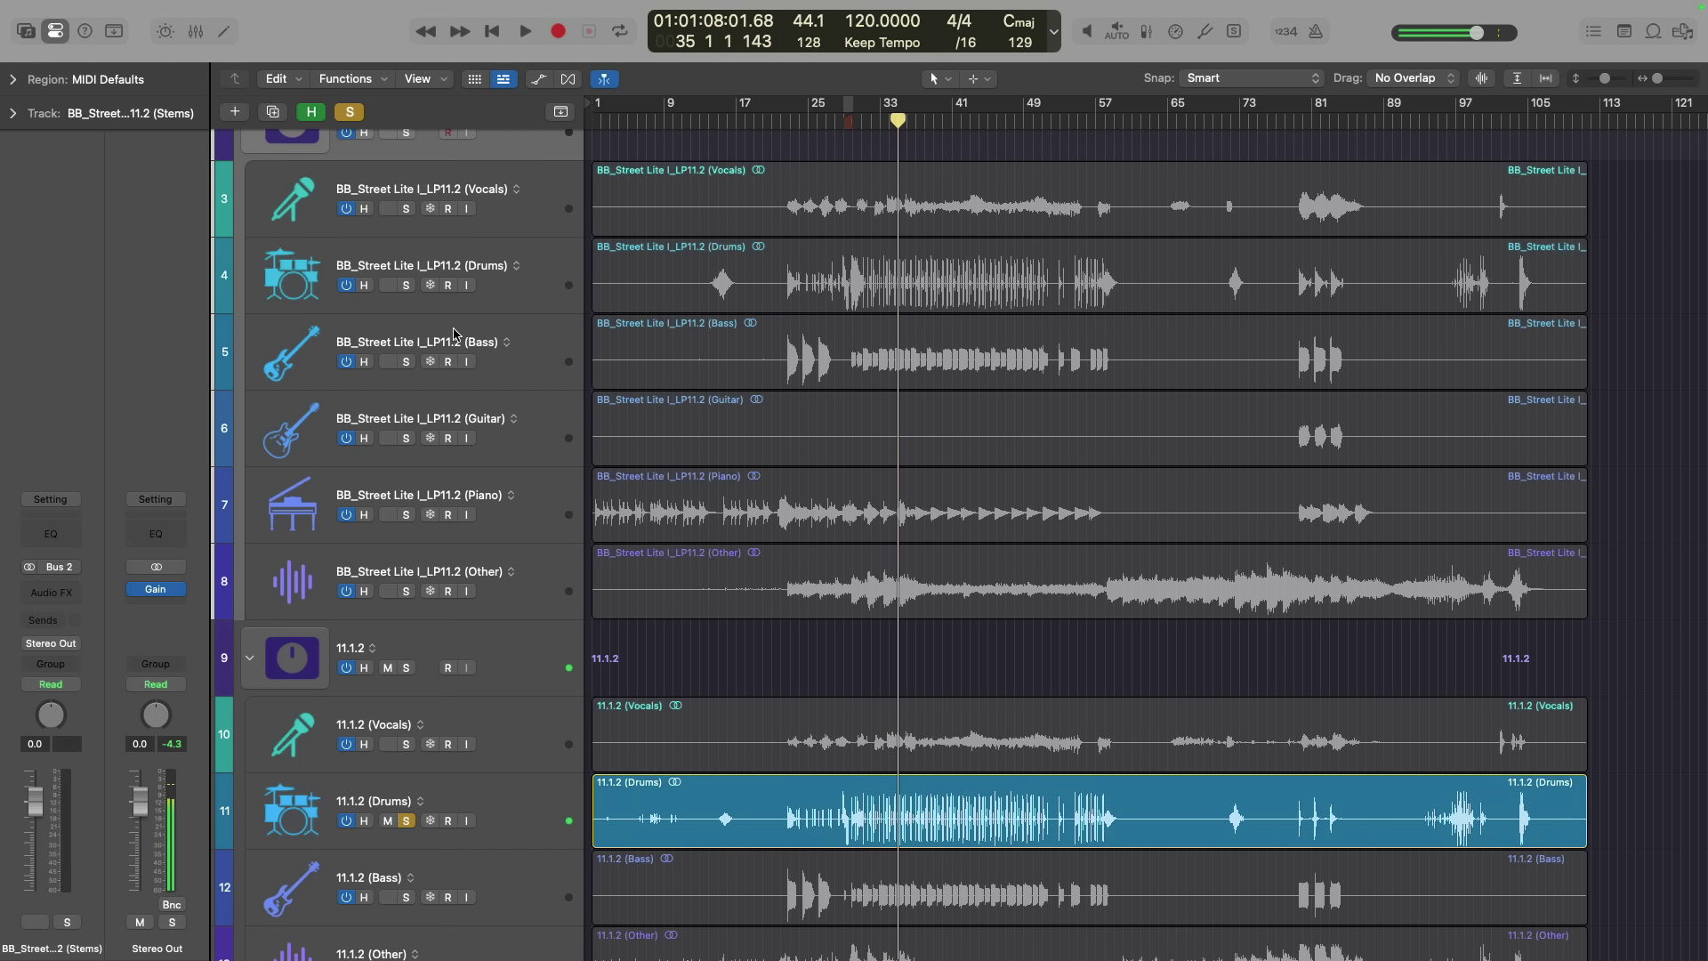
# Solo the BB_Street Lite I_LP11.2 (Drums) stem instead and audition it
pyautogui.click(417, 297)
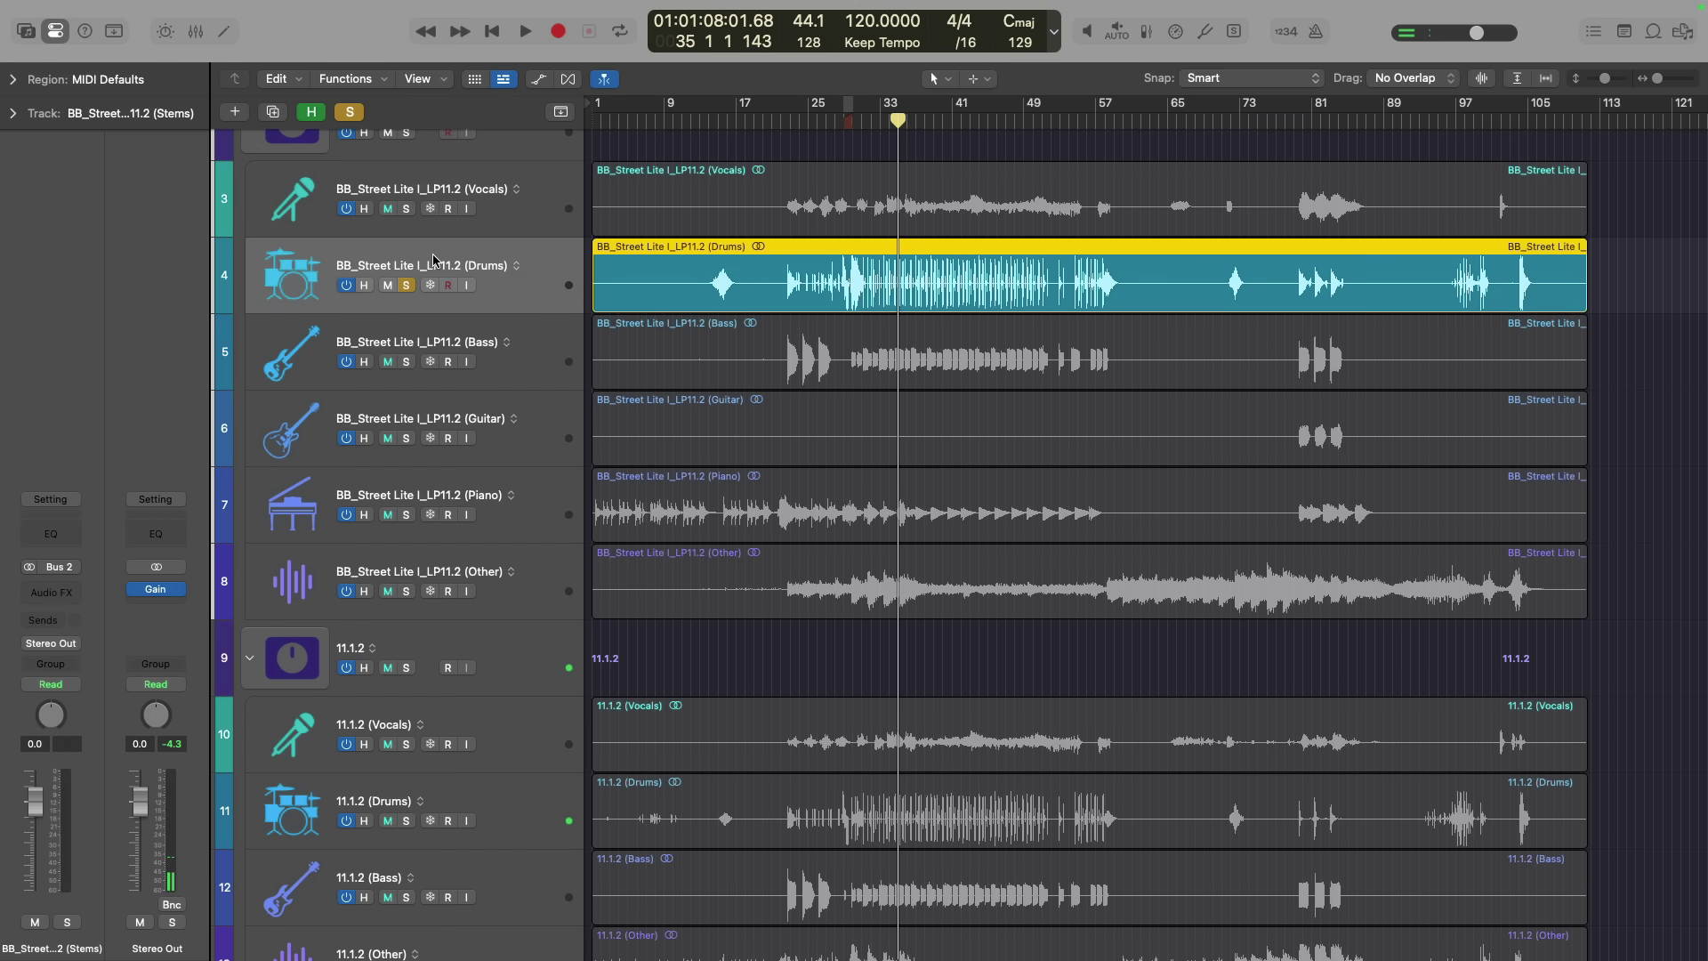
pyautogui.press('space')
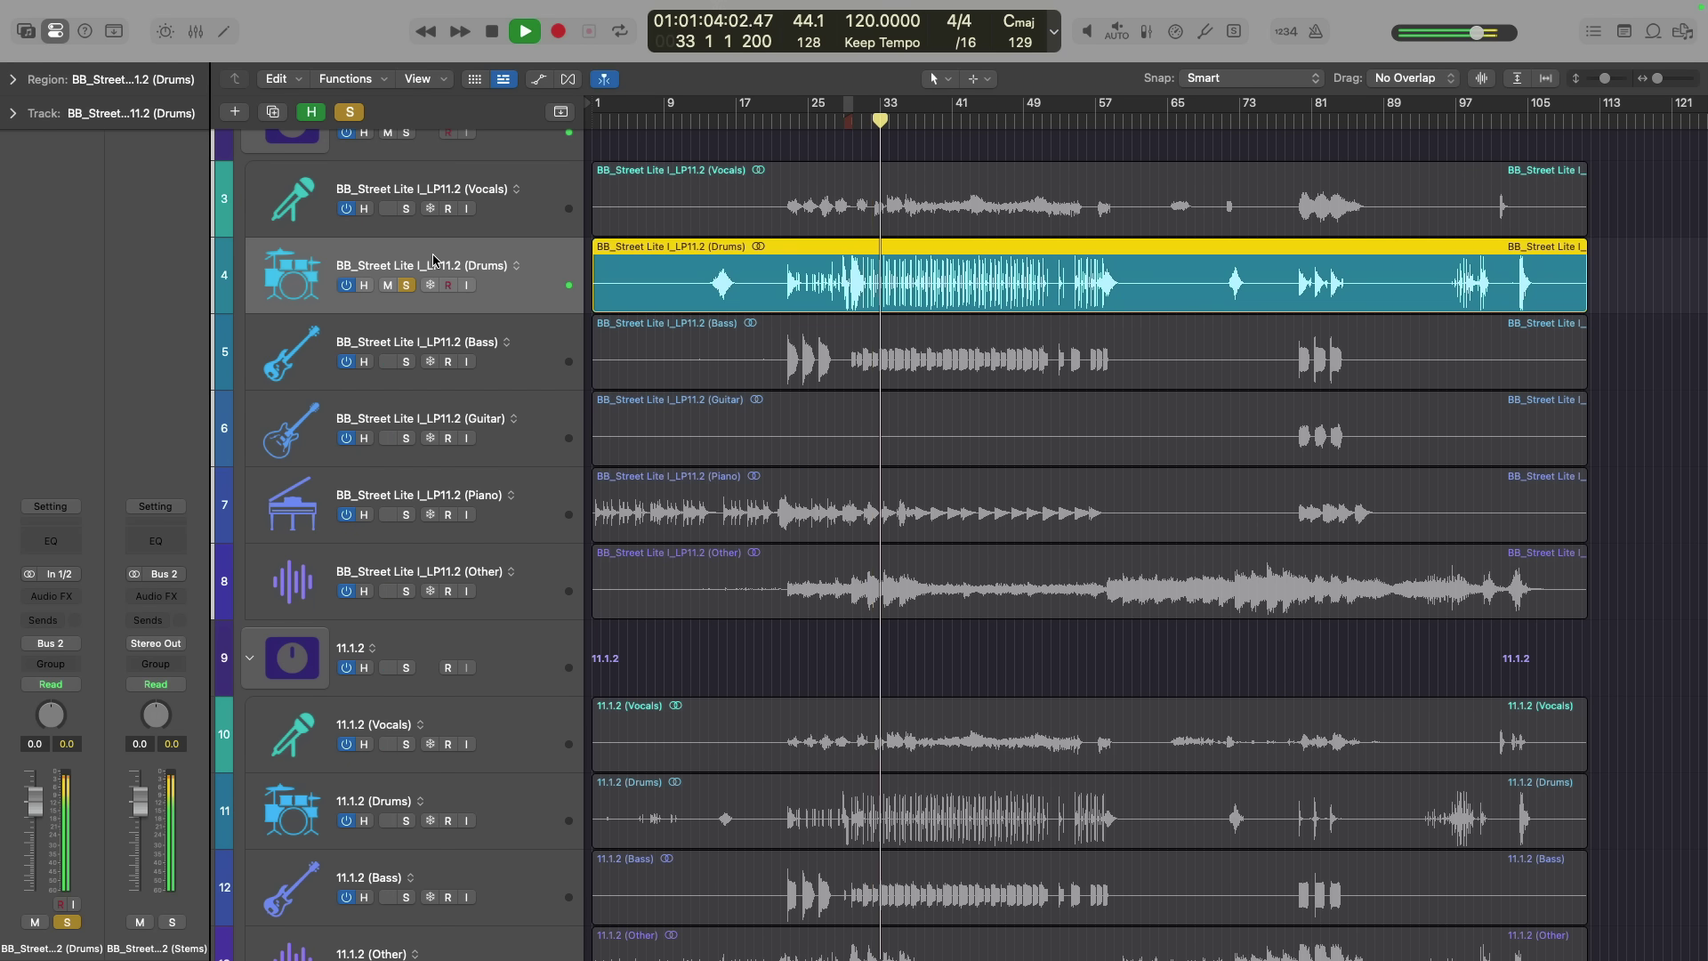
pyautogui.press('space')
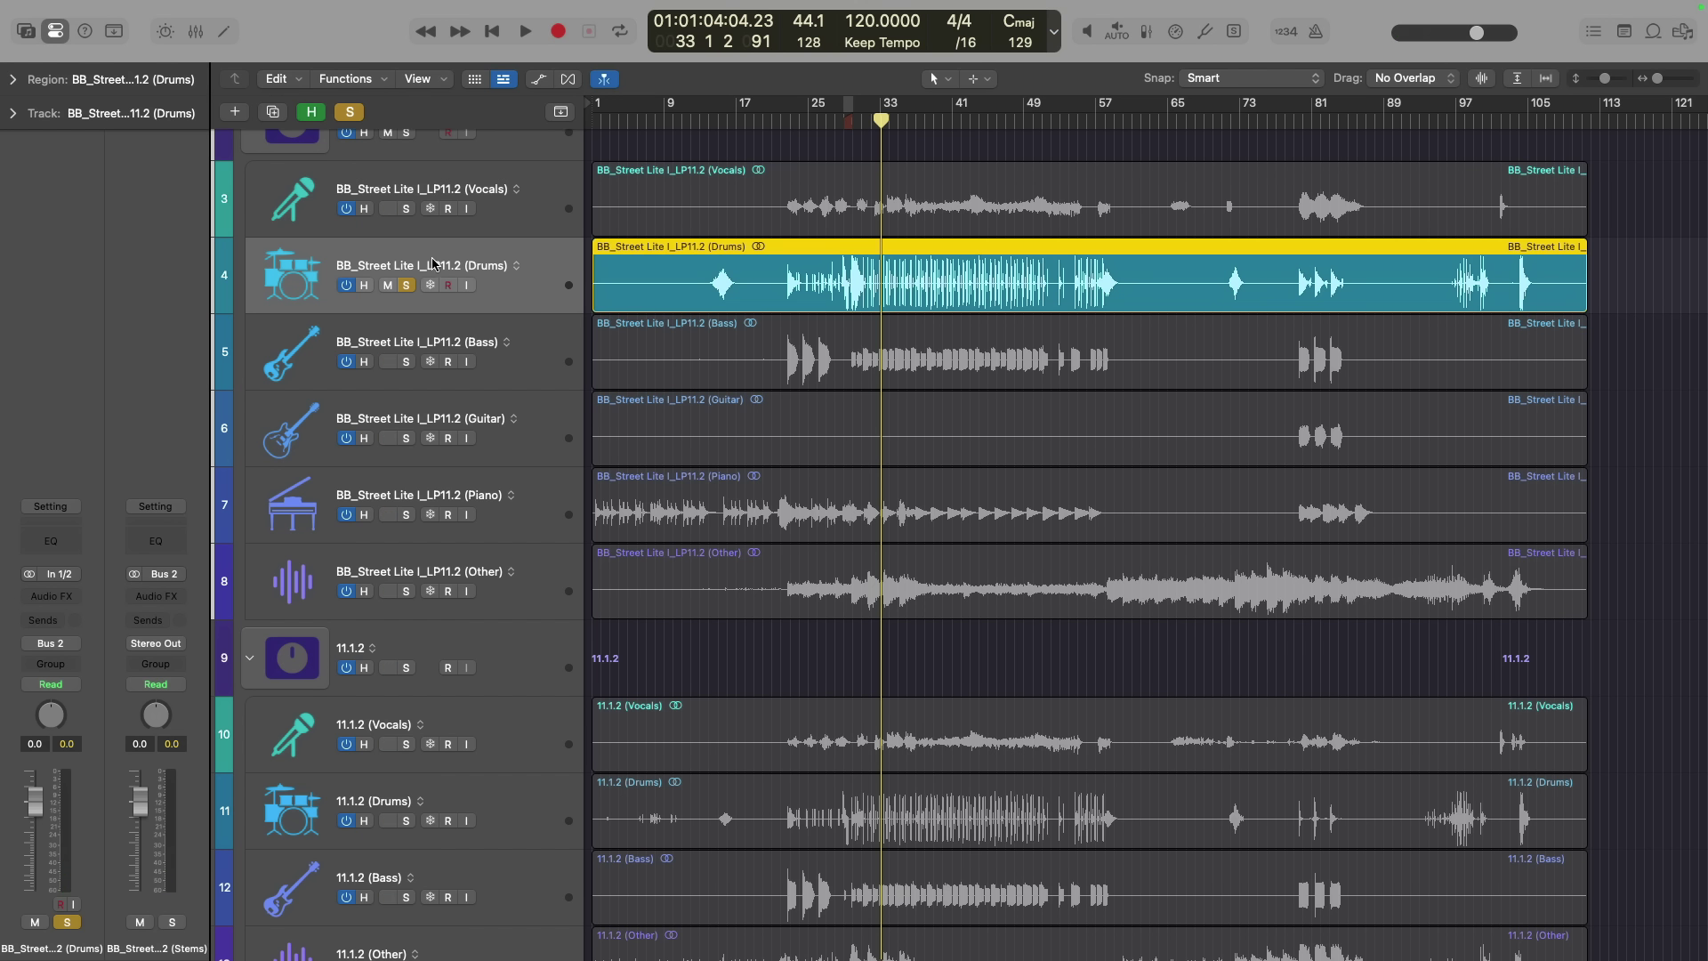
# Solo the 11.1.2 (Bass) stem and audition it
pyautogui.click(407, 896)
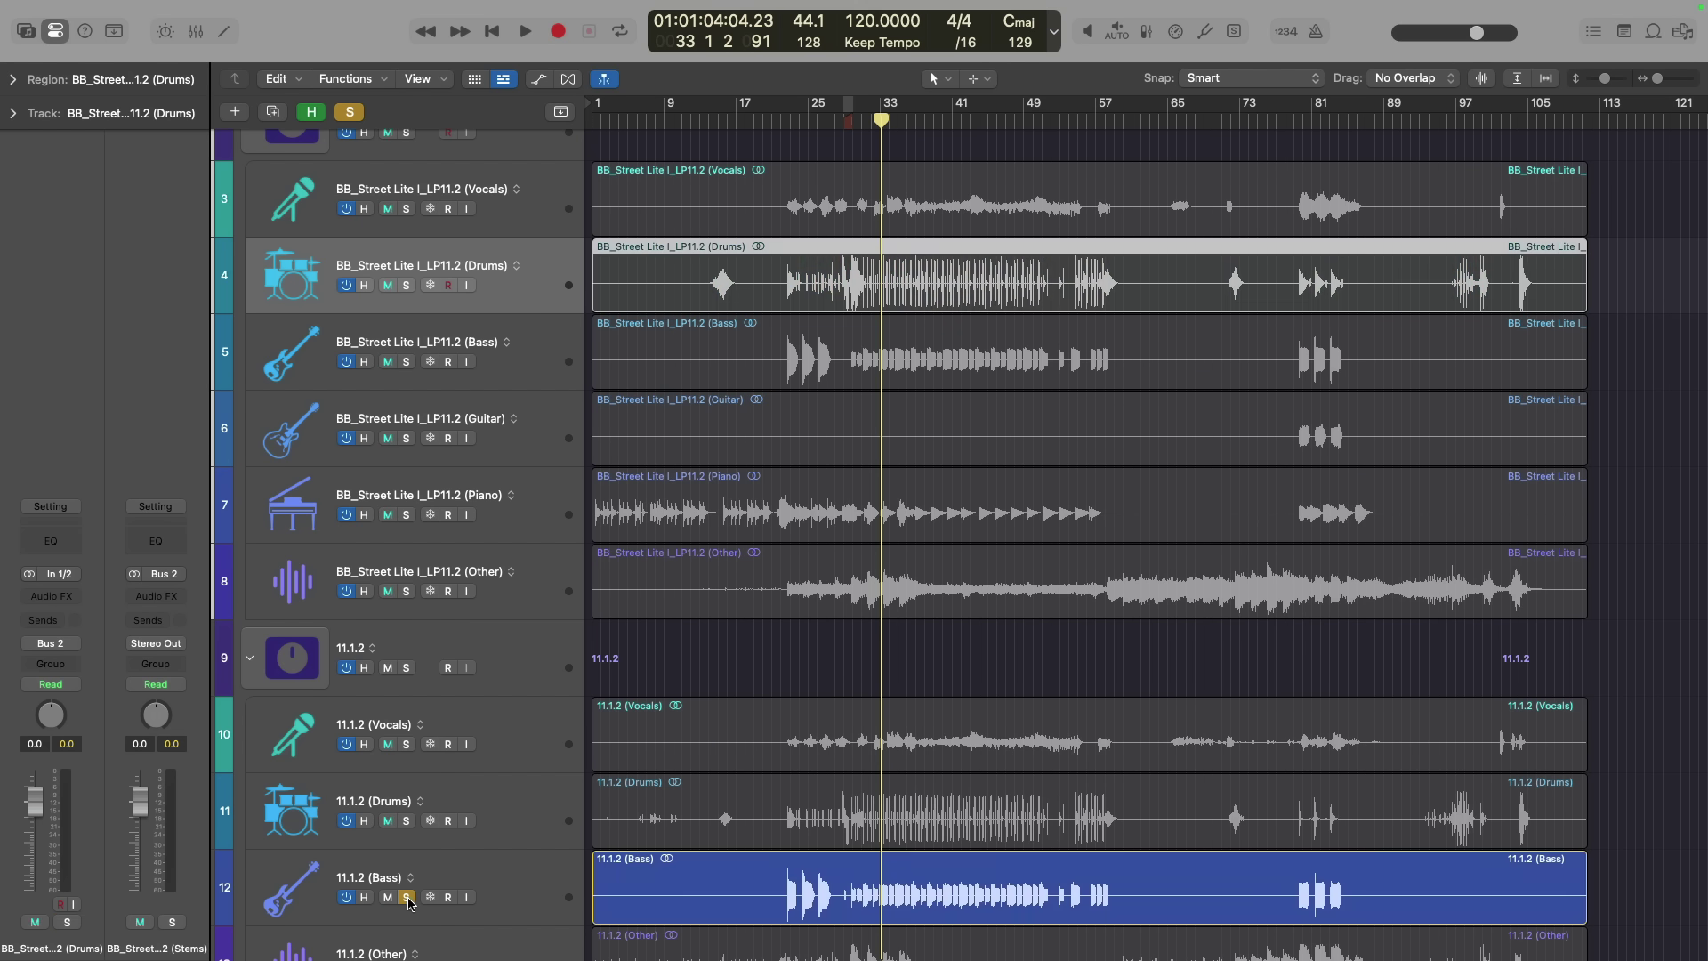
pyautogui.press('space')
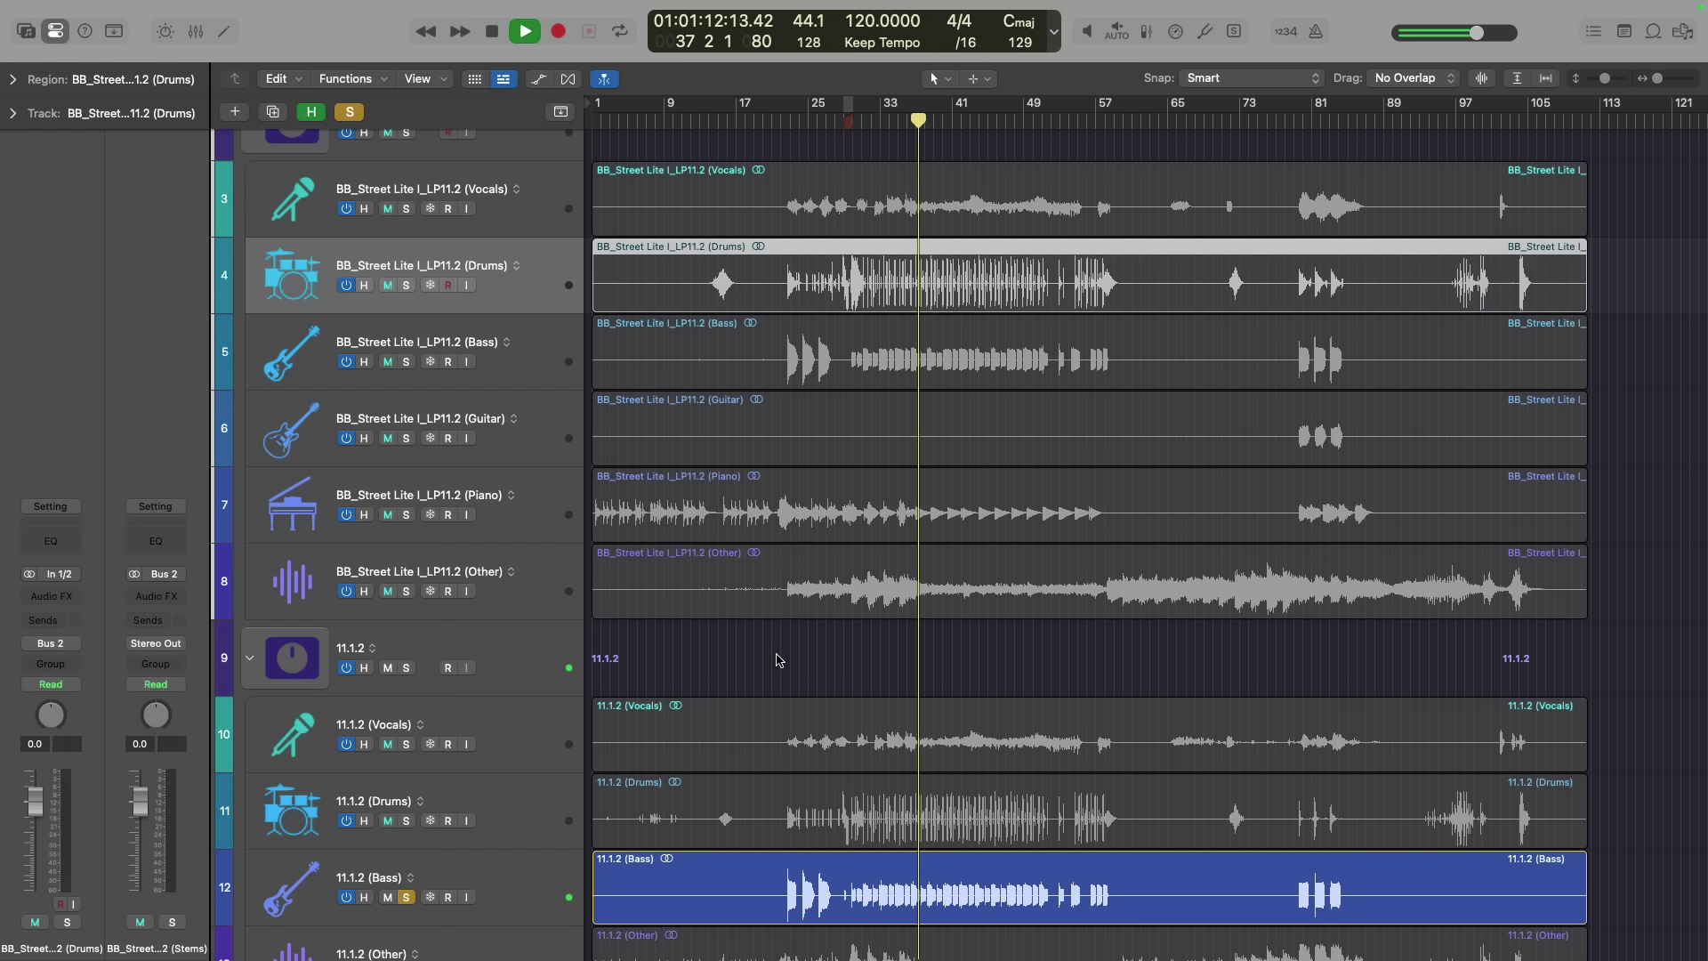
pyautogui.press('space')
# Solo the BB_Street Lite I_LP11.2 (Bass) stem instead and play it
pyautogui.click(409, 362)
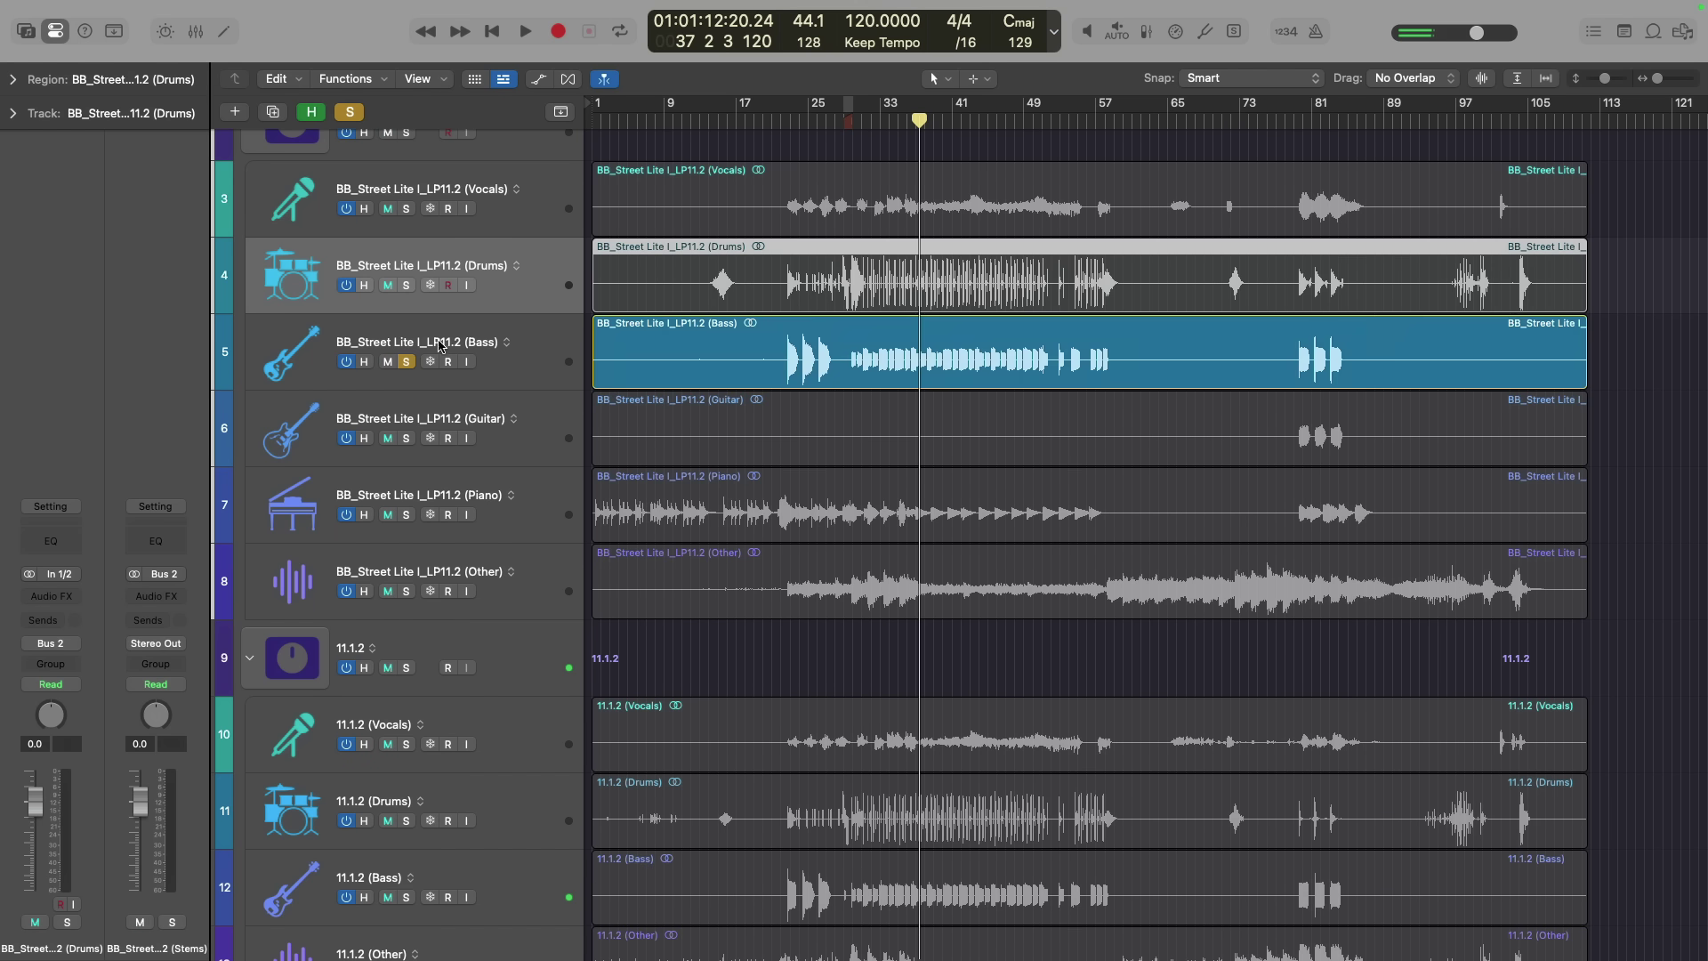
pyautogui.press('space')
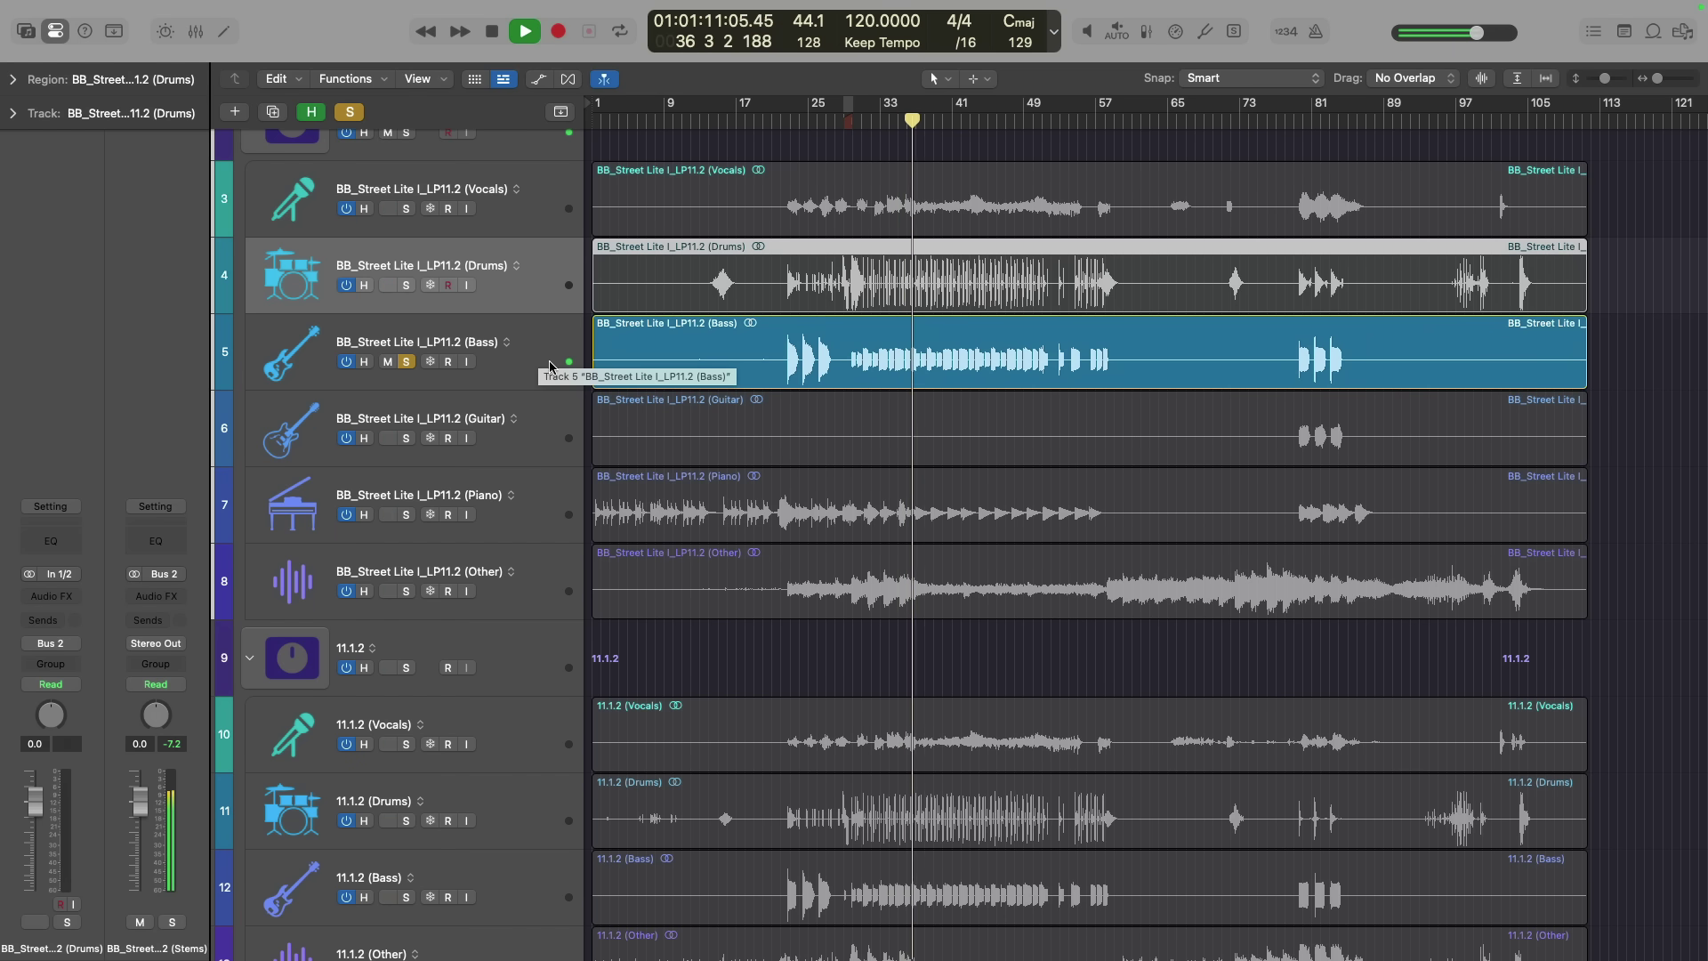
pyautogui.scroll(-4, 694, 544)
# Solo the 11.1.2 (Other) stem and audition it from bar 79 to bar 85
pyautogui.press('space')
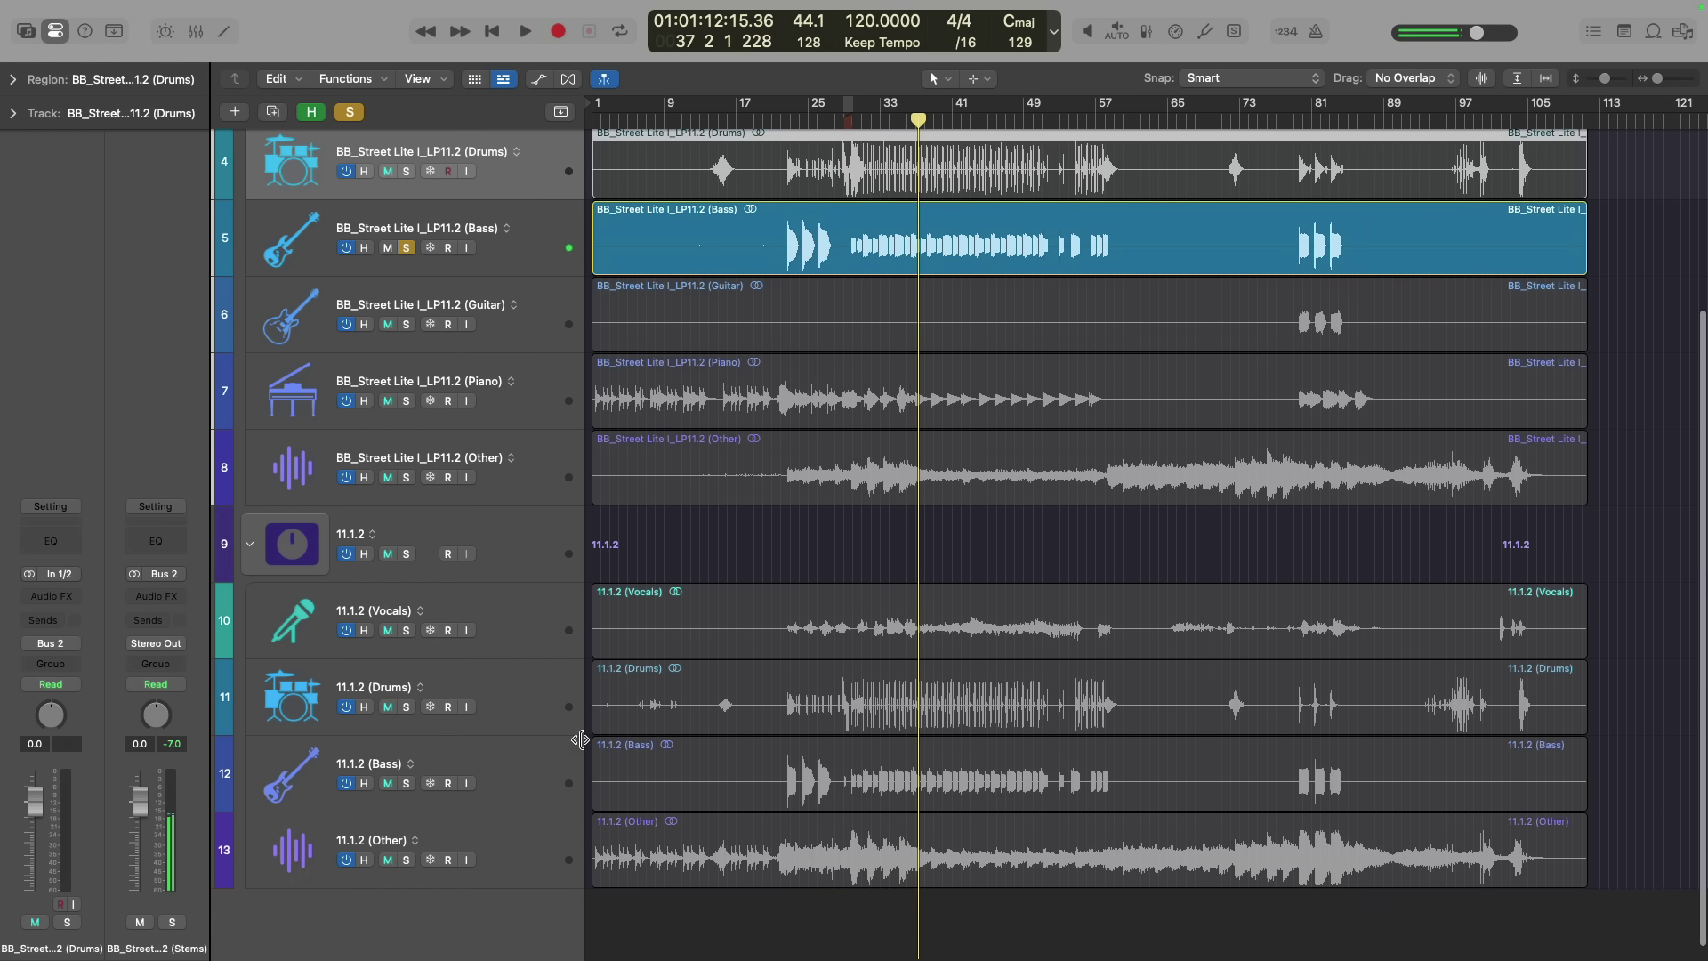
pyautogui.click(407, 861)
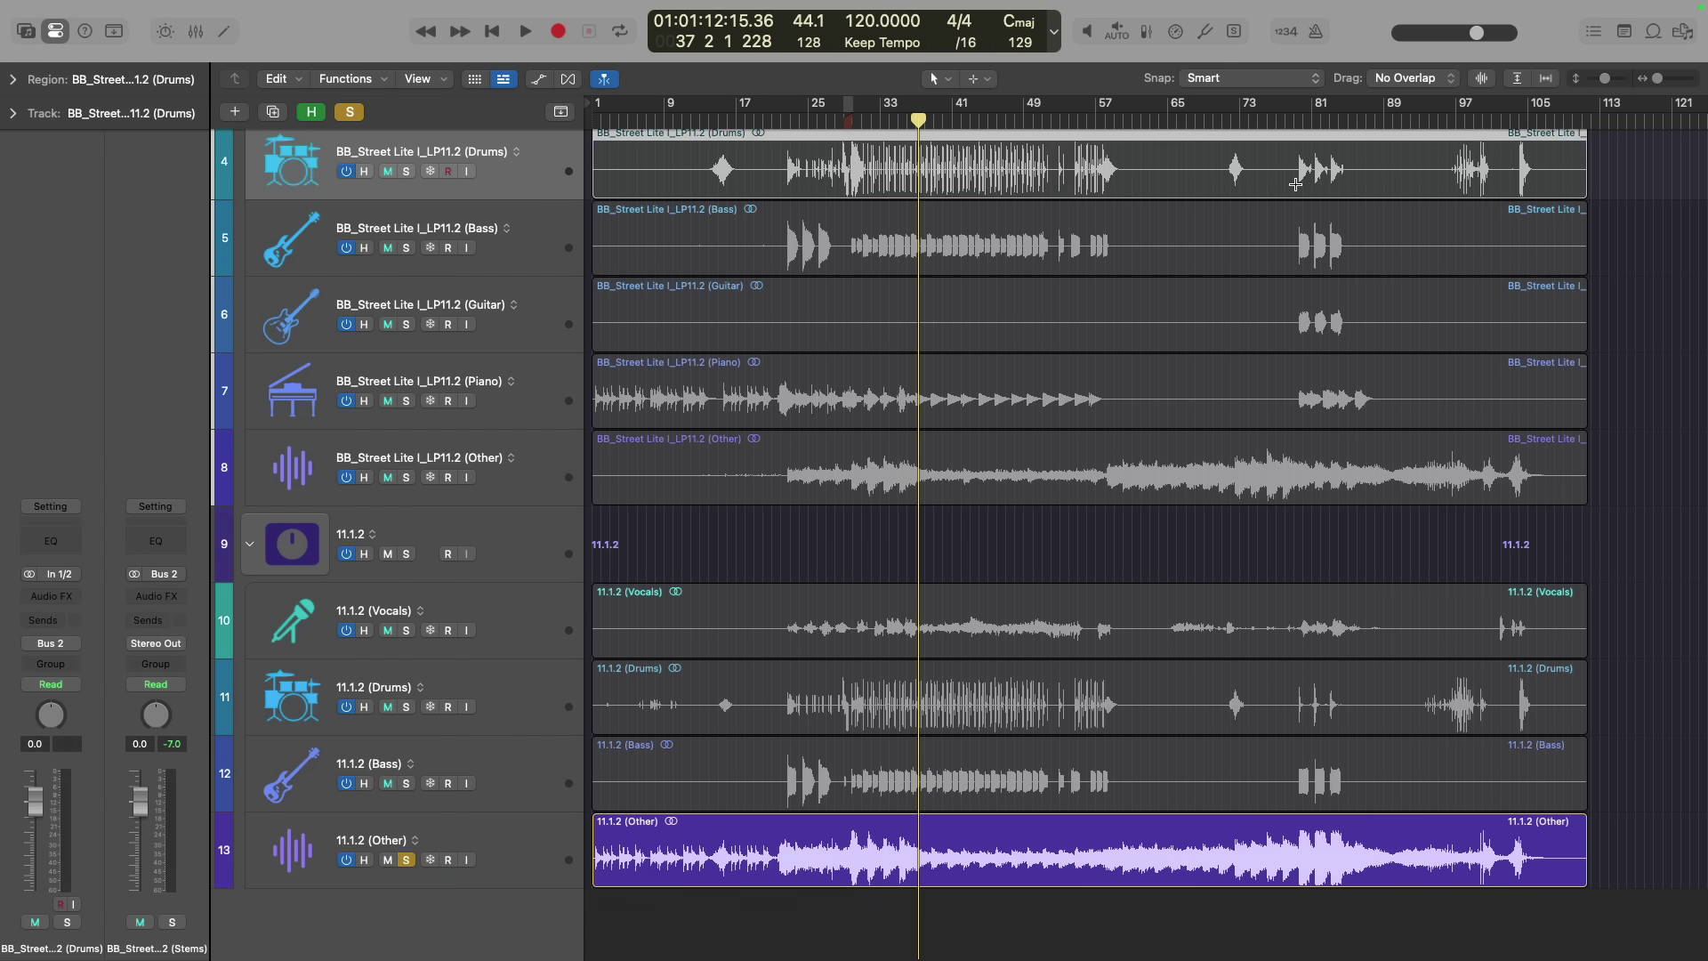
pyautogui.click(1292, 124)
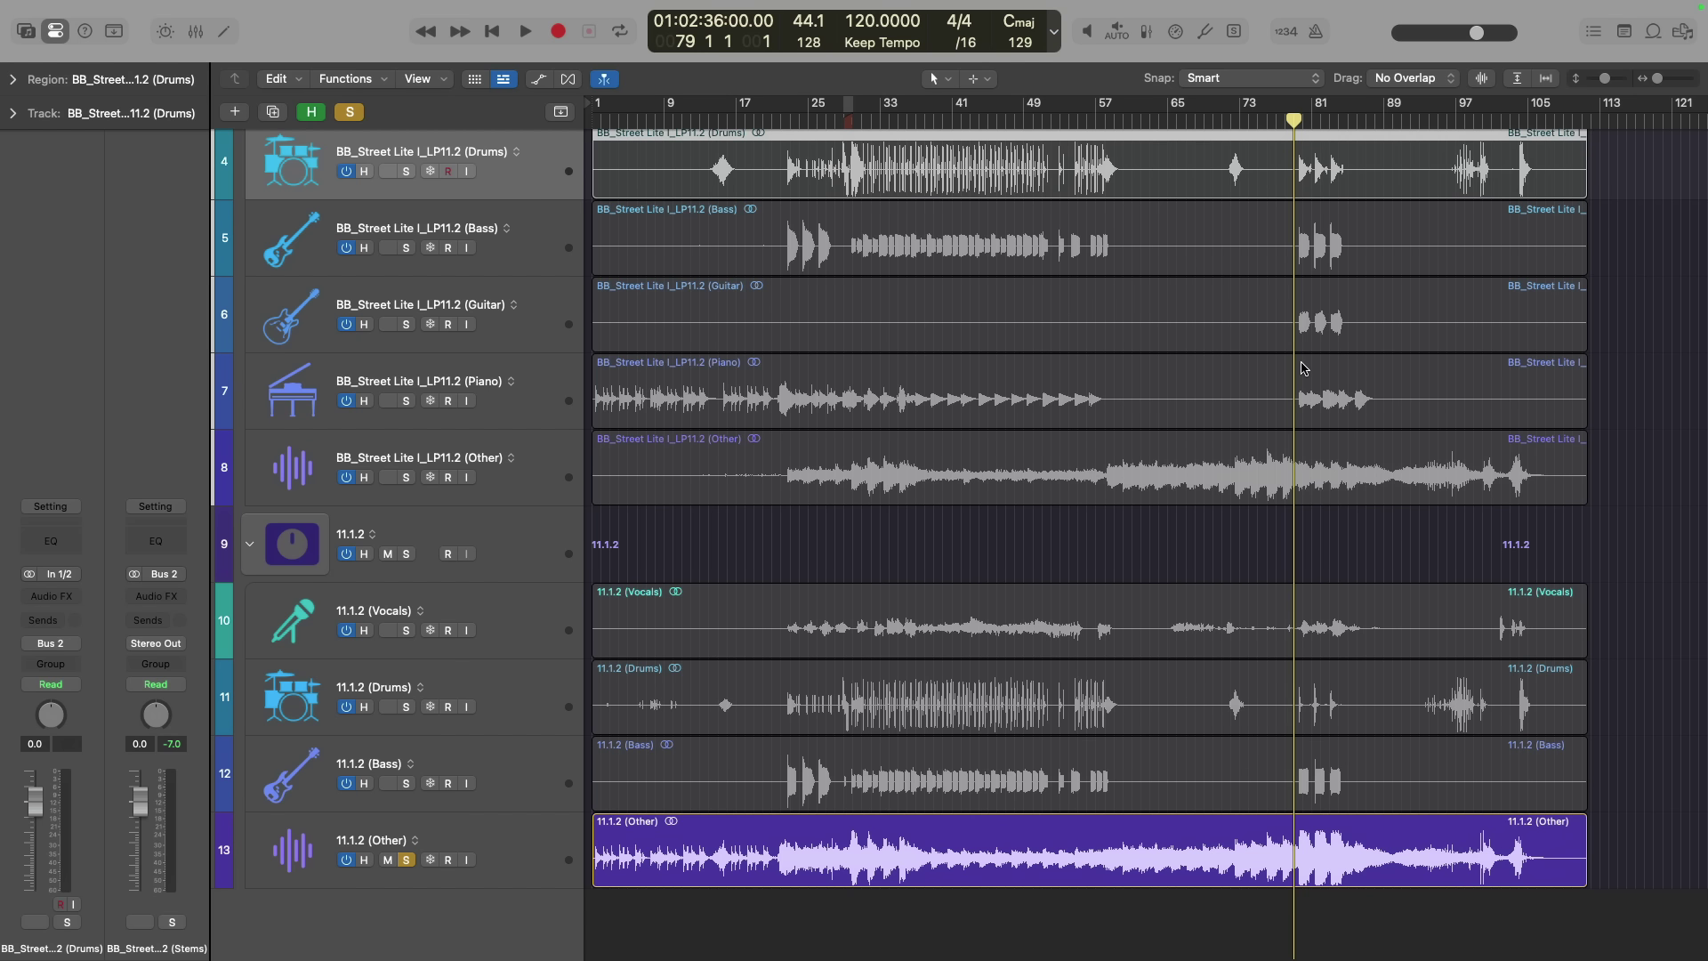
pyautogui.press('space')
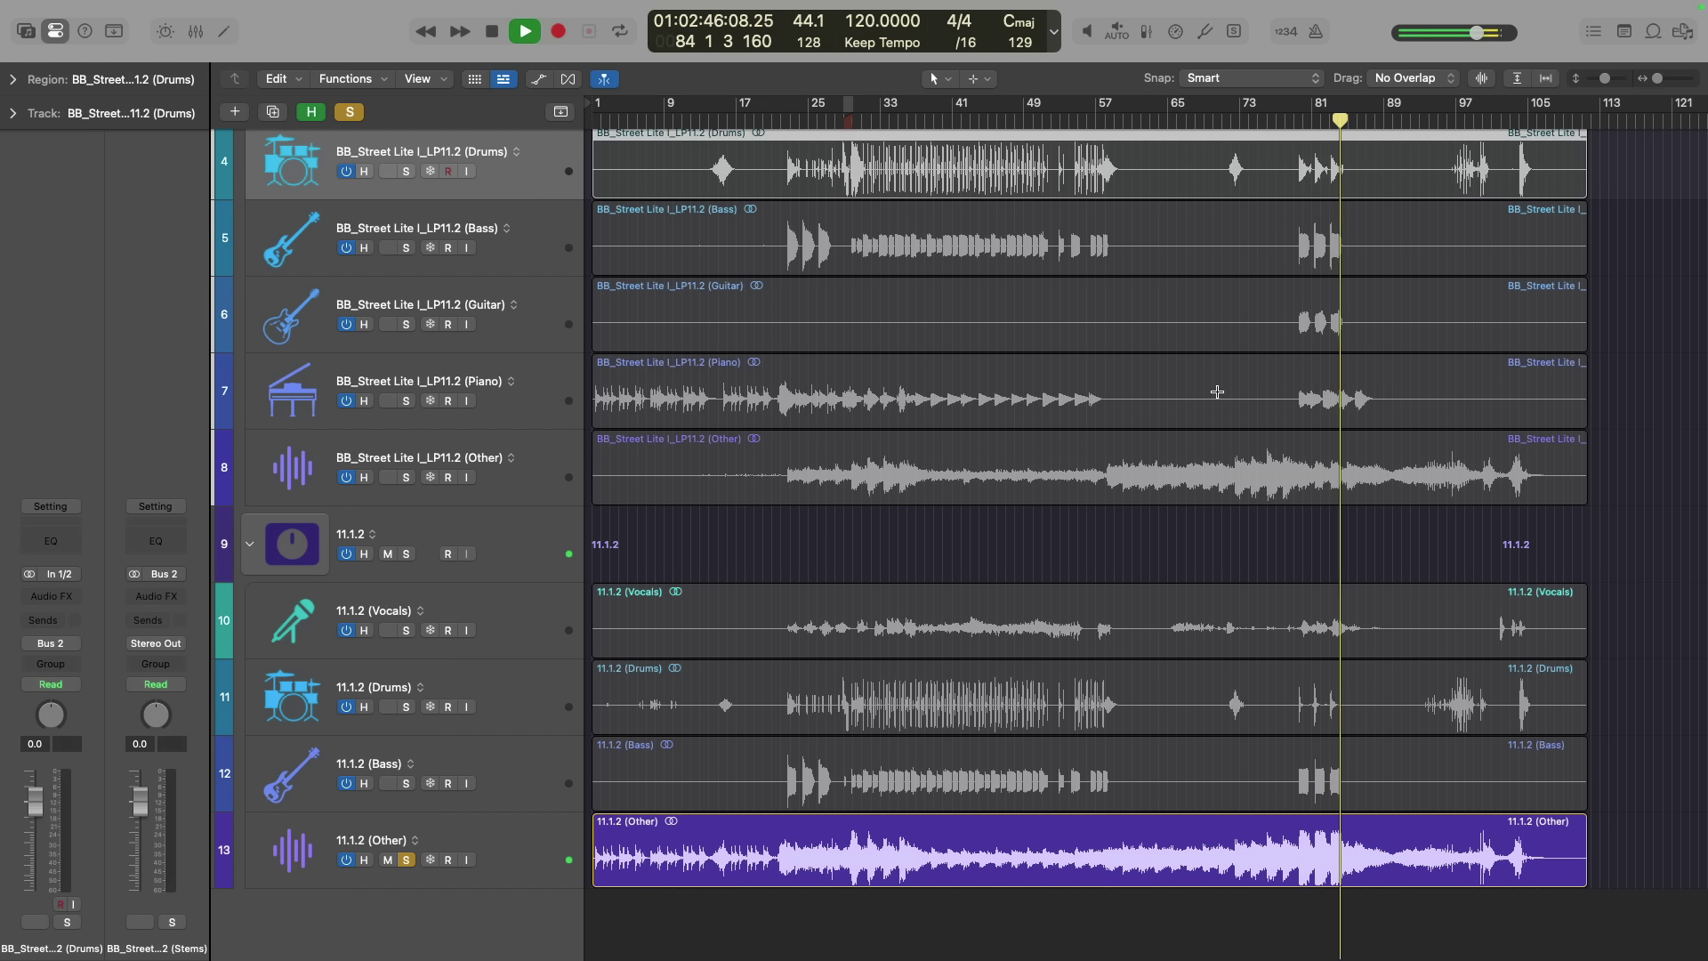
pyautogui.press('space')
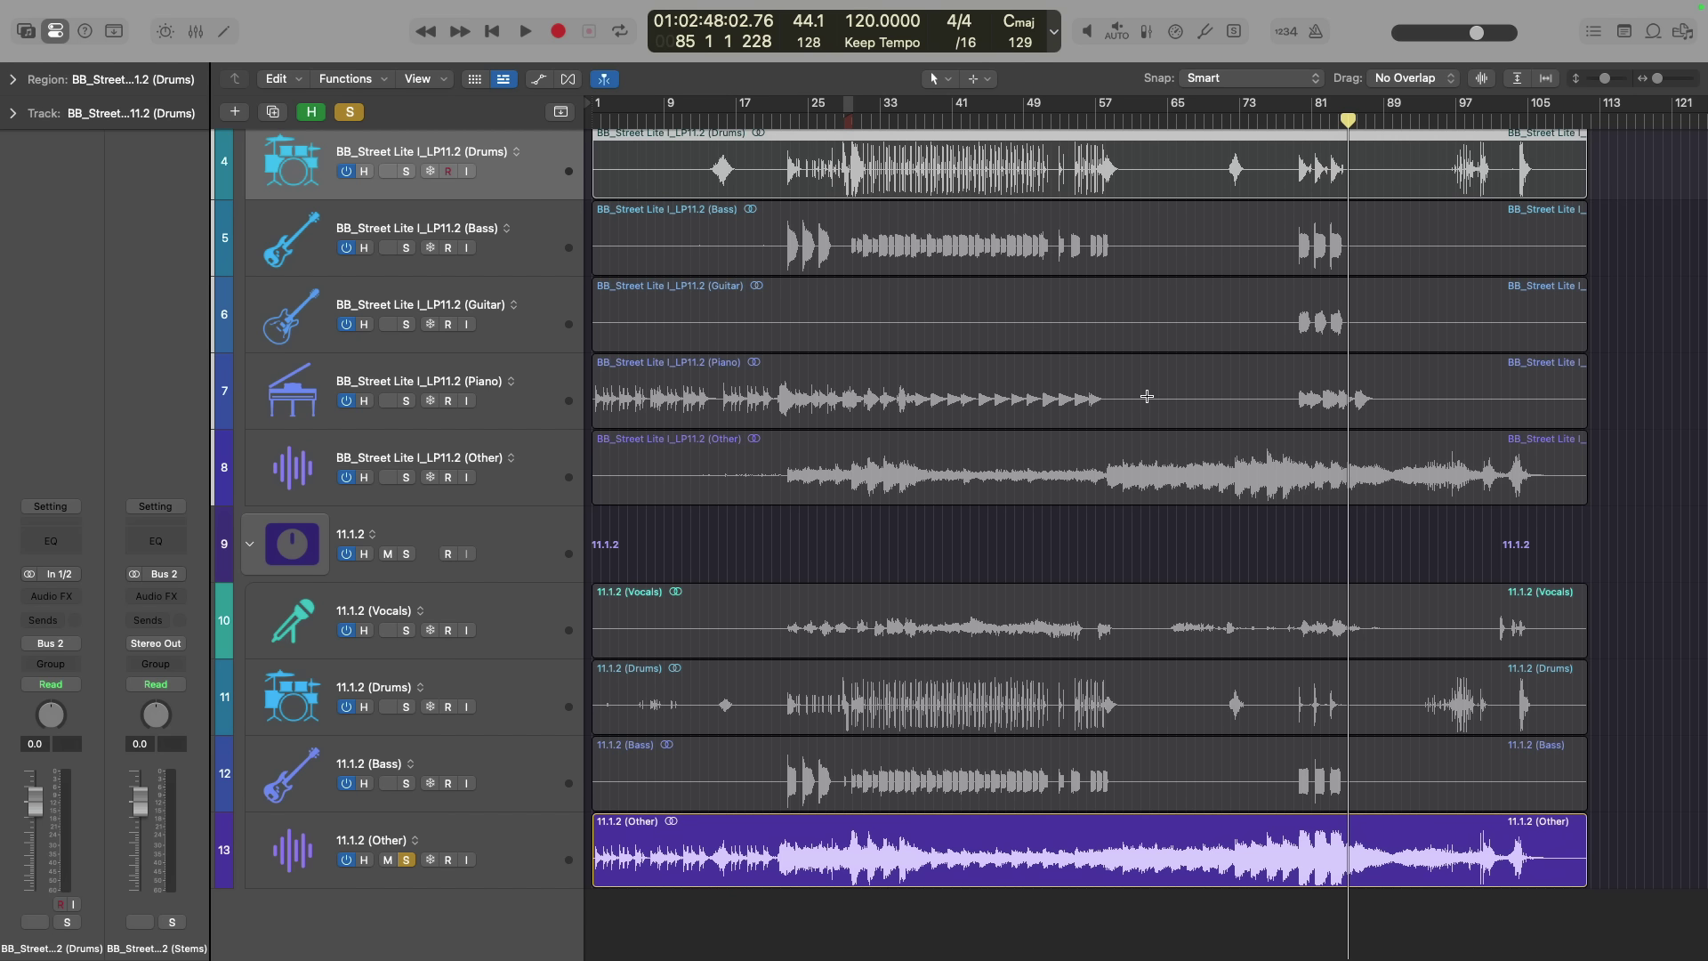
# Solo the BB_Street Lite bass, zoom on bars 77–97, and audition it from bar 79
pyautogui.keyDown('alt'); pyautogui.click(409, 248); pyautogui.keyUp('alt')
pyautogui.click(1072, 234)
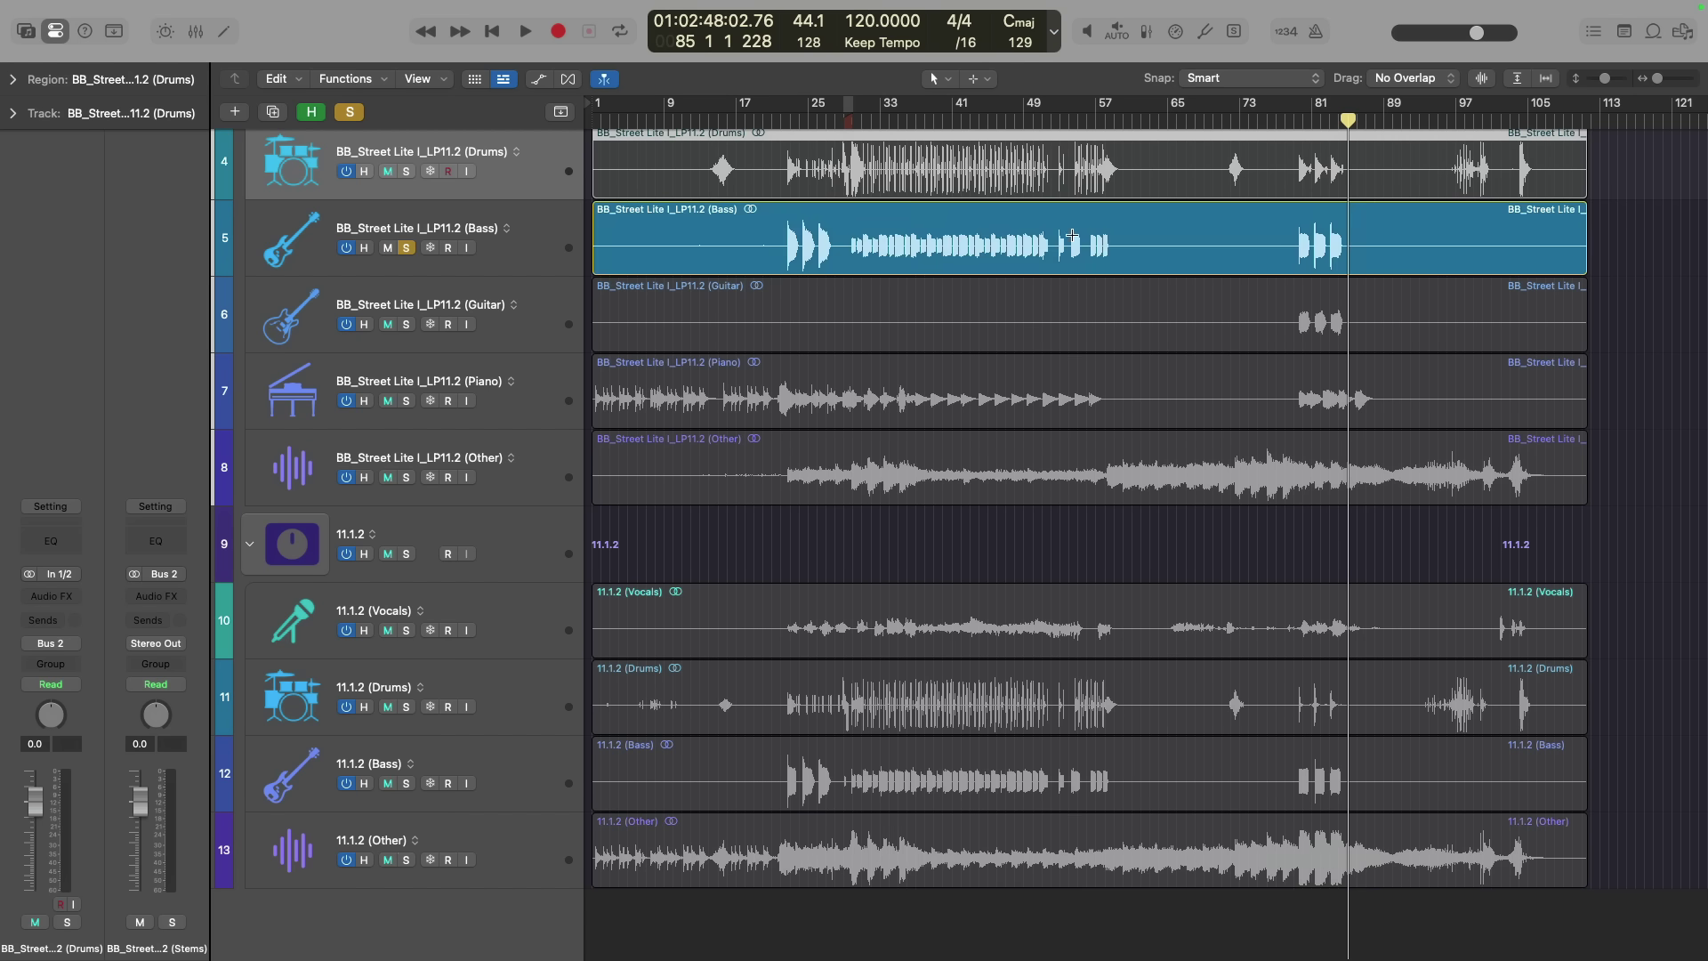
pyautogui.moveTo(1286, 193); pyautogui.dragTo(1468, 524)
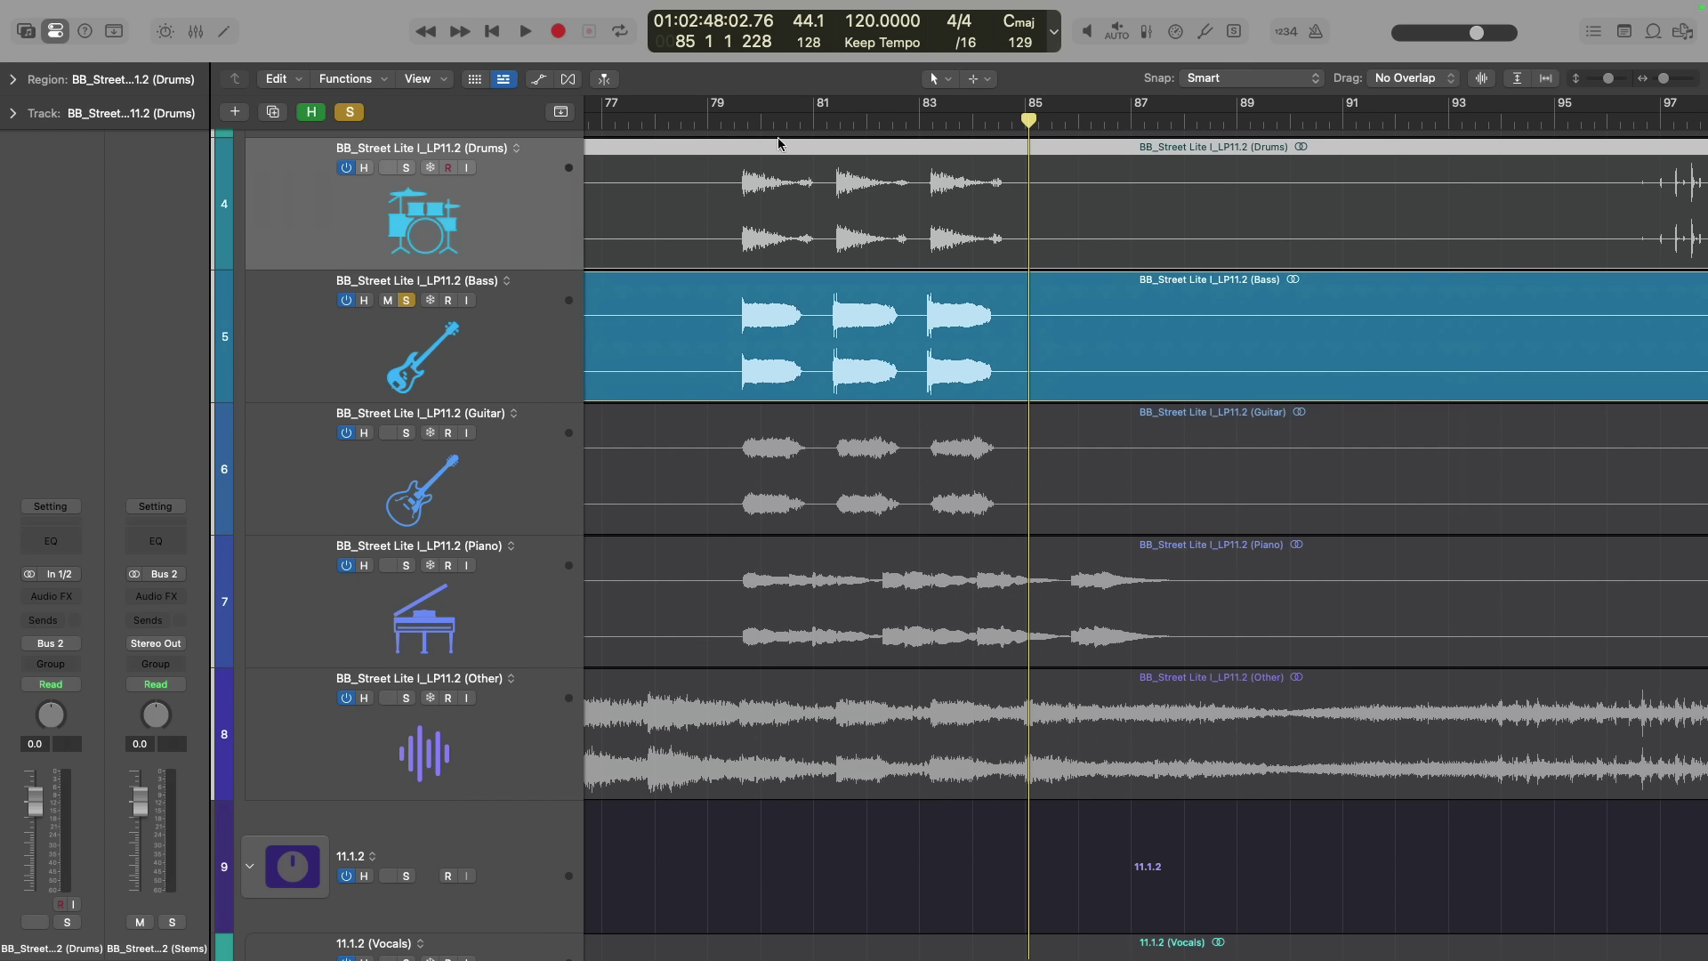
pyautogui.click(737, 116)
pyautogui.press('space')
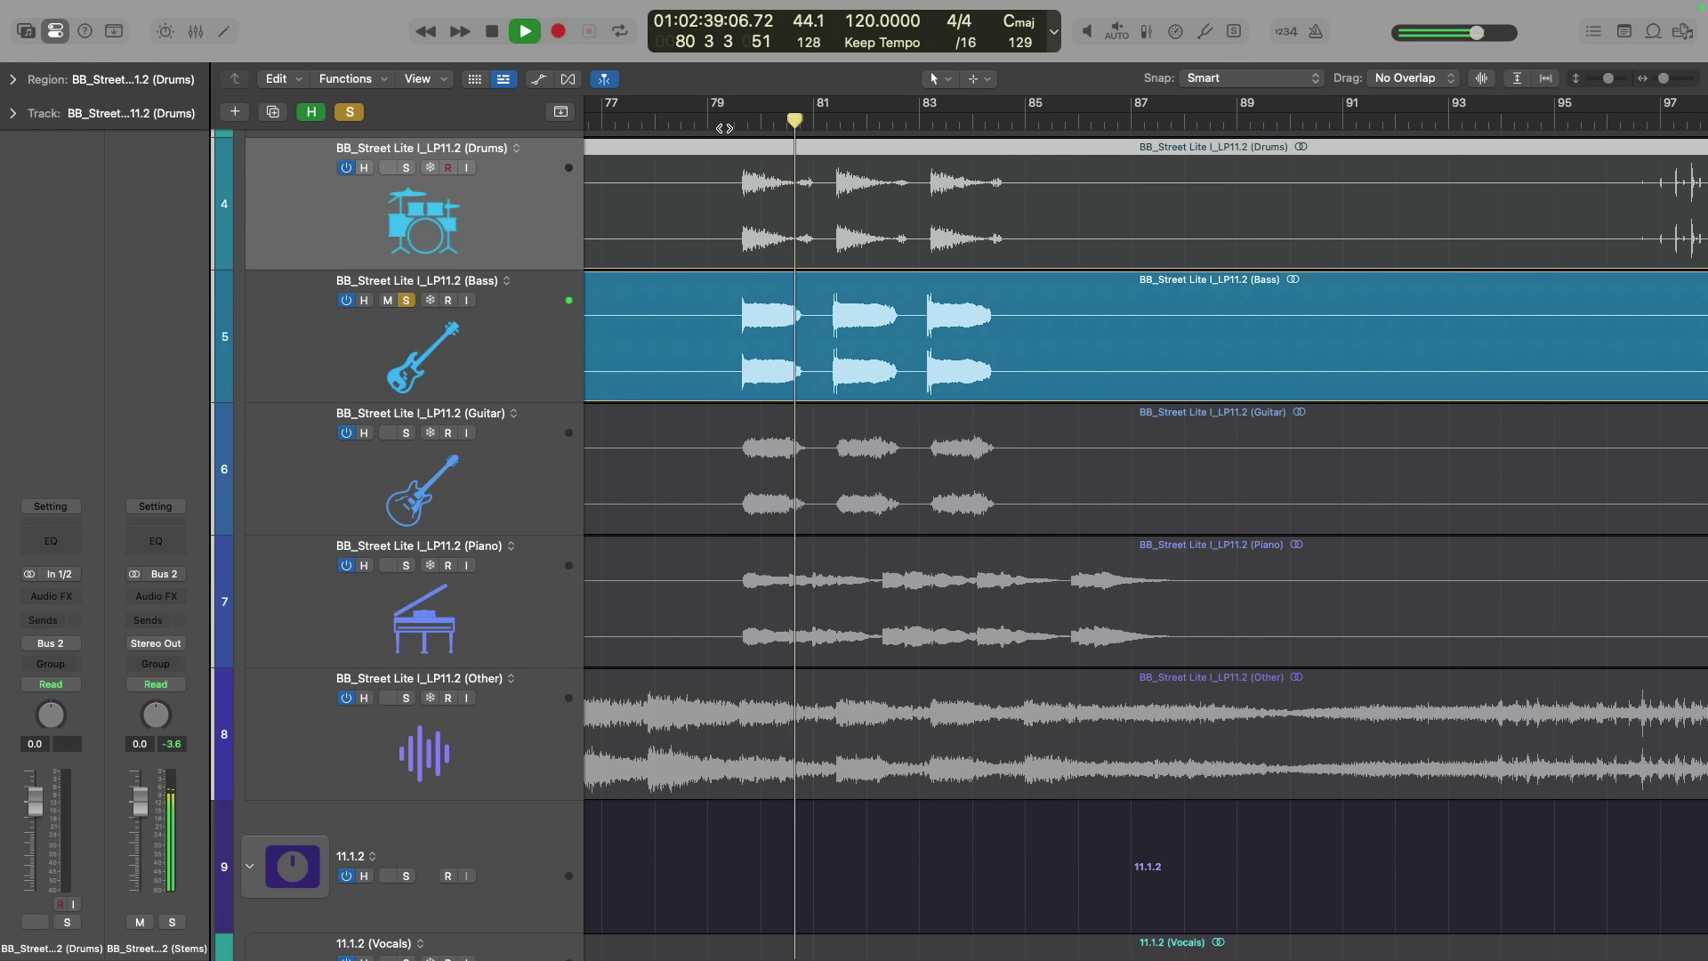
pyautogui.press('space')
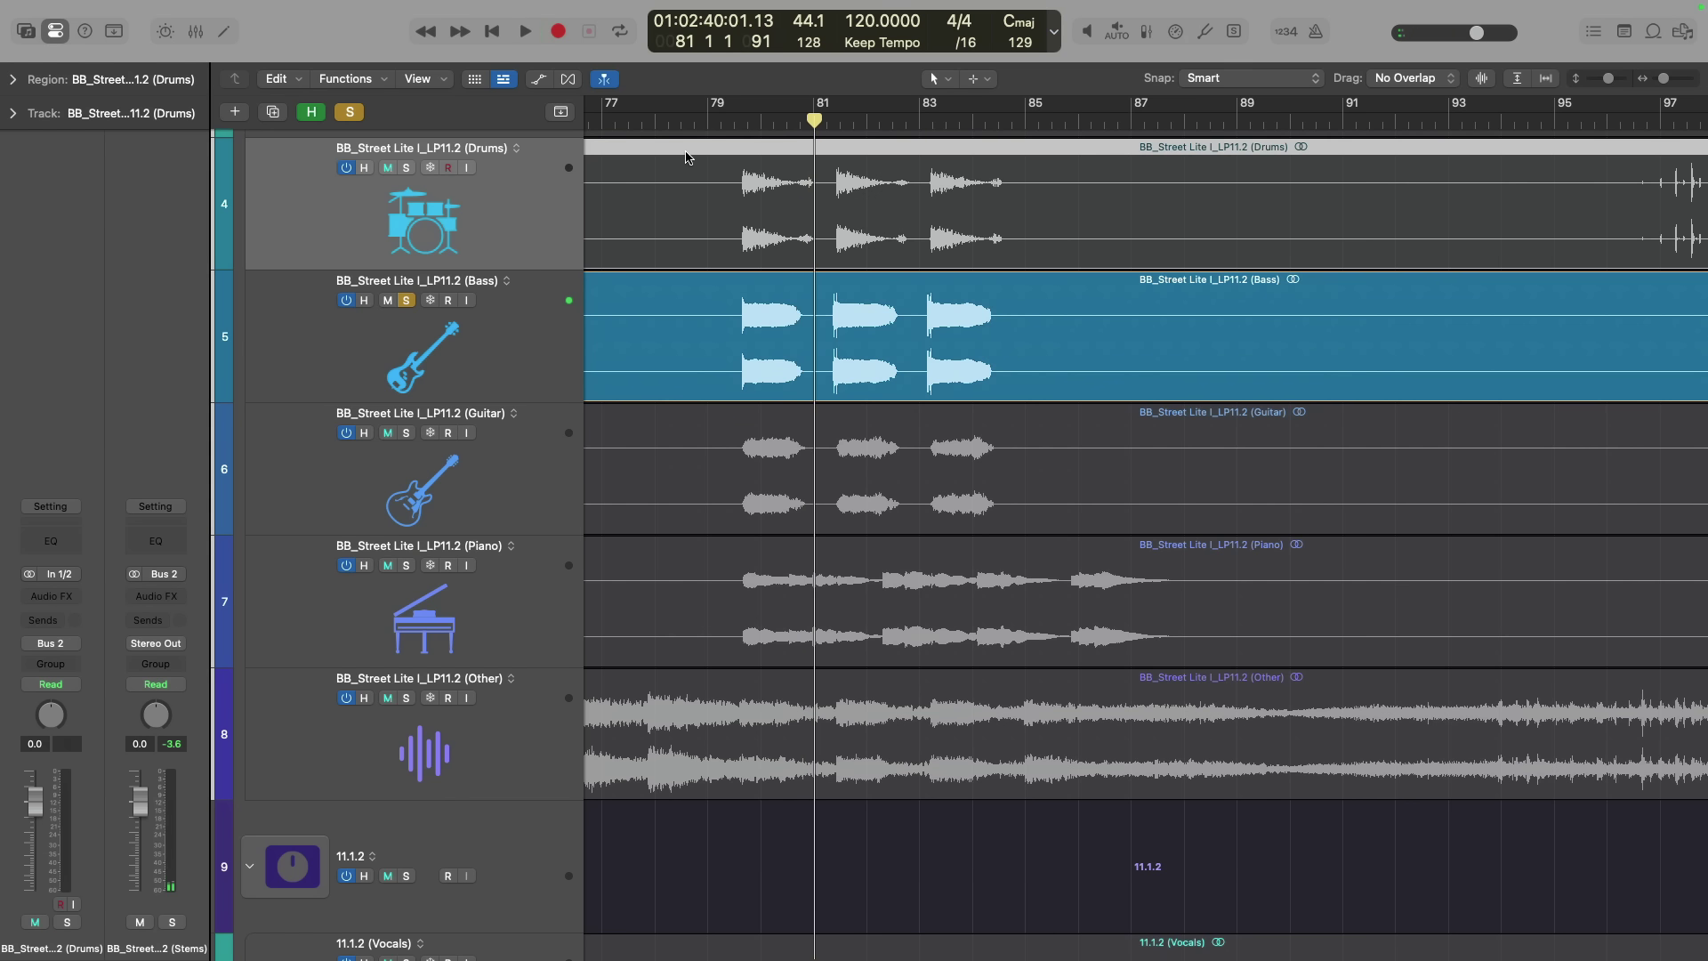
# Audition the Drums stem, then the Guitar stem, each soloed over the same passage
pyautogui.click(409, 168)
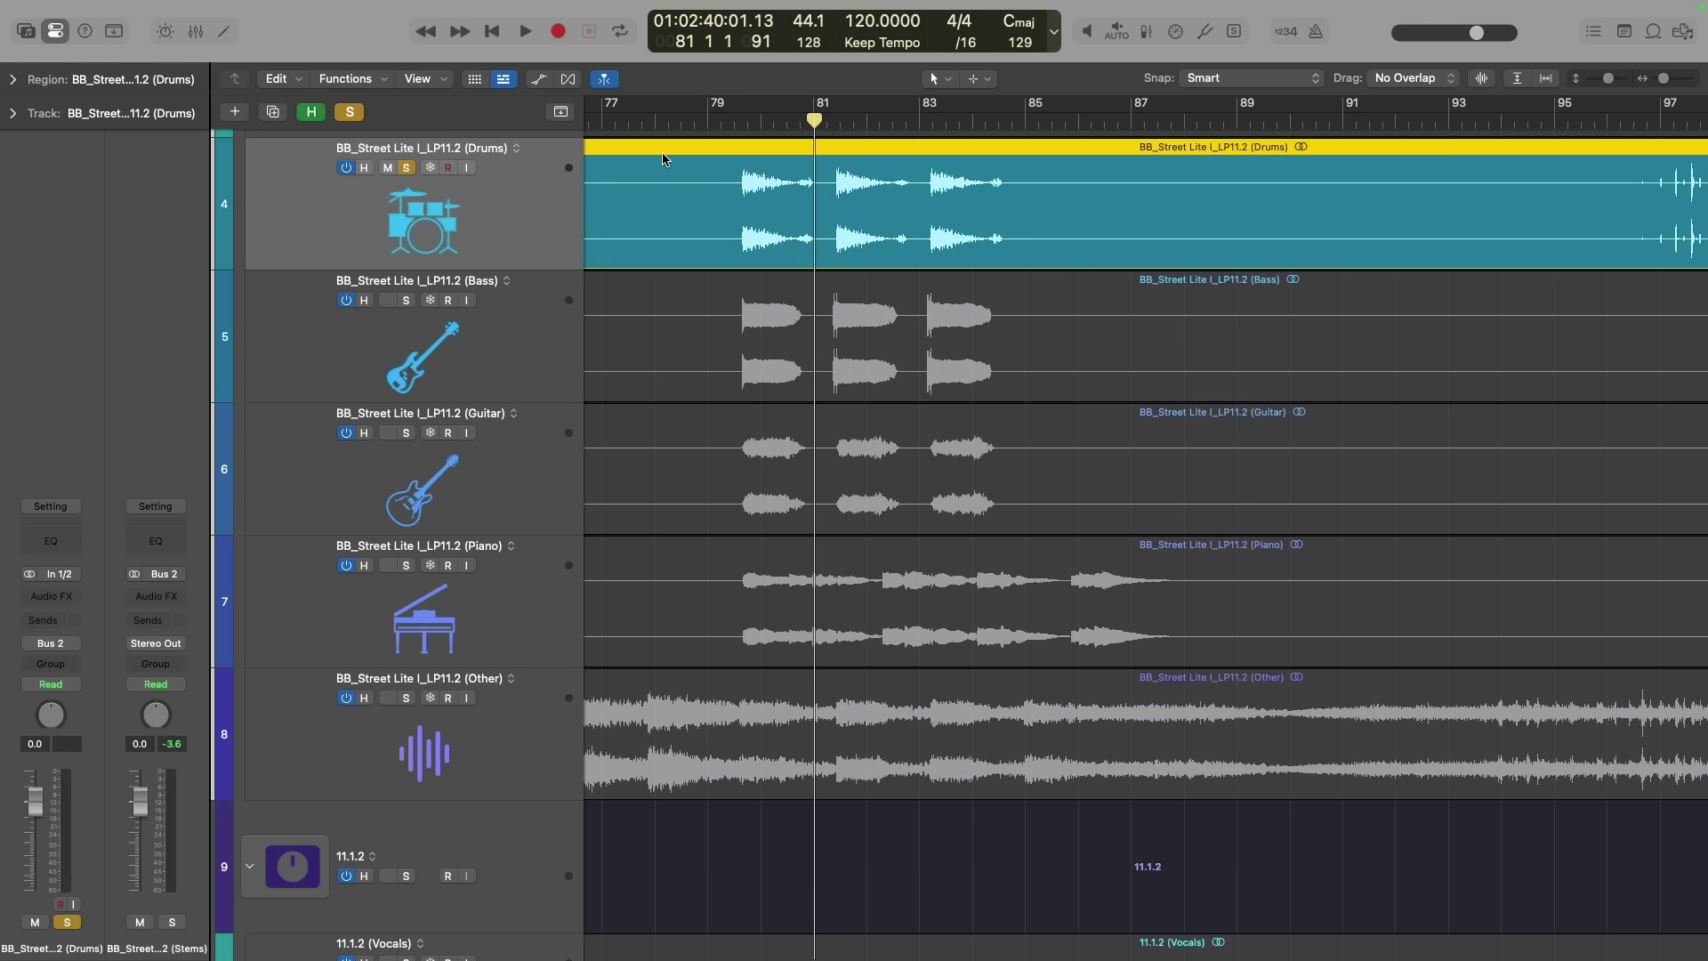
pyautogui.press('space')
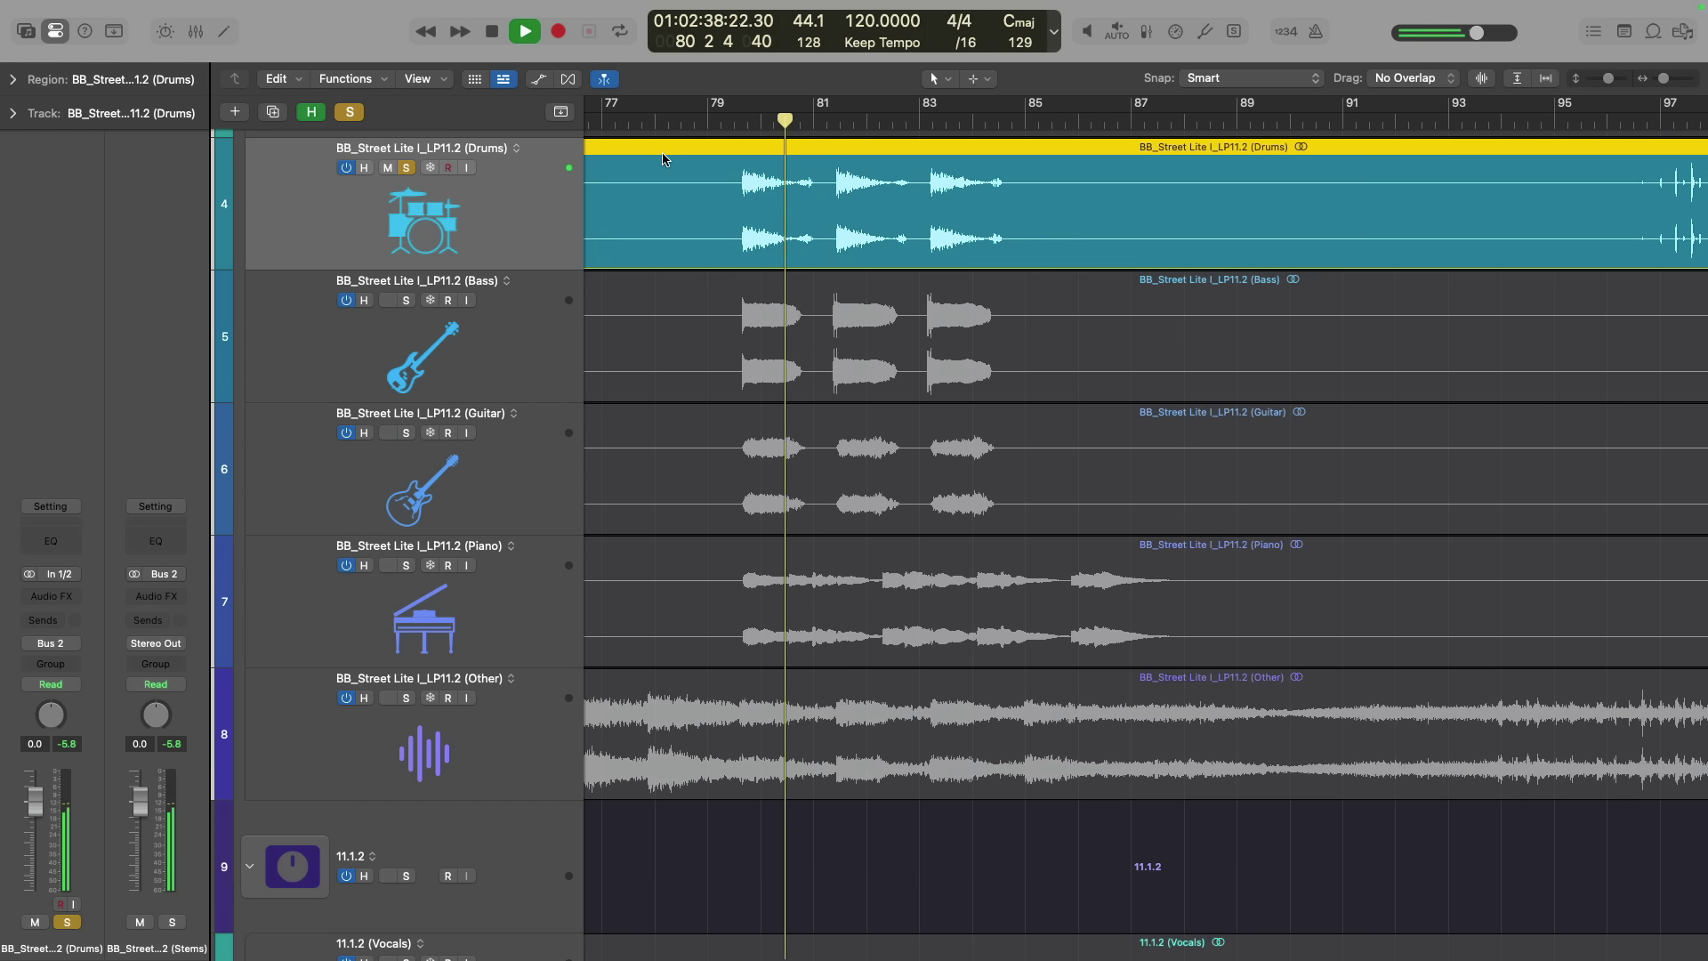
pyautogui.press('space')
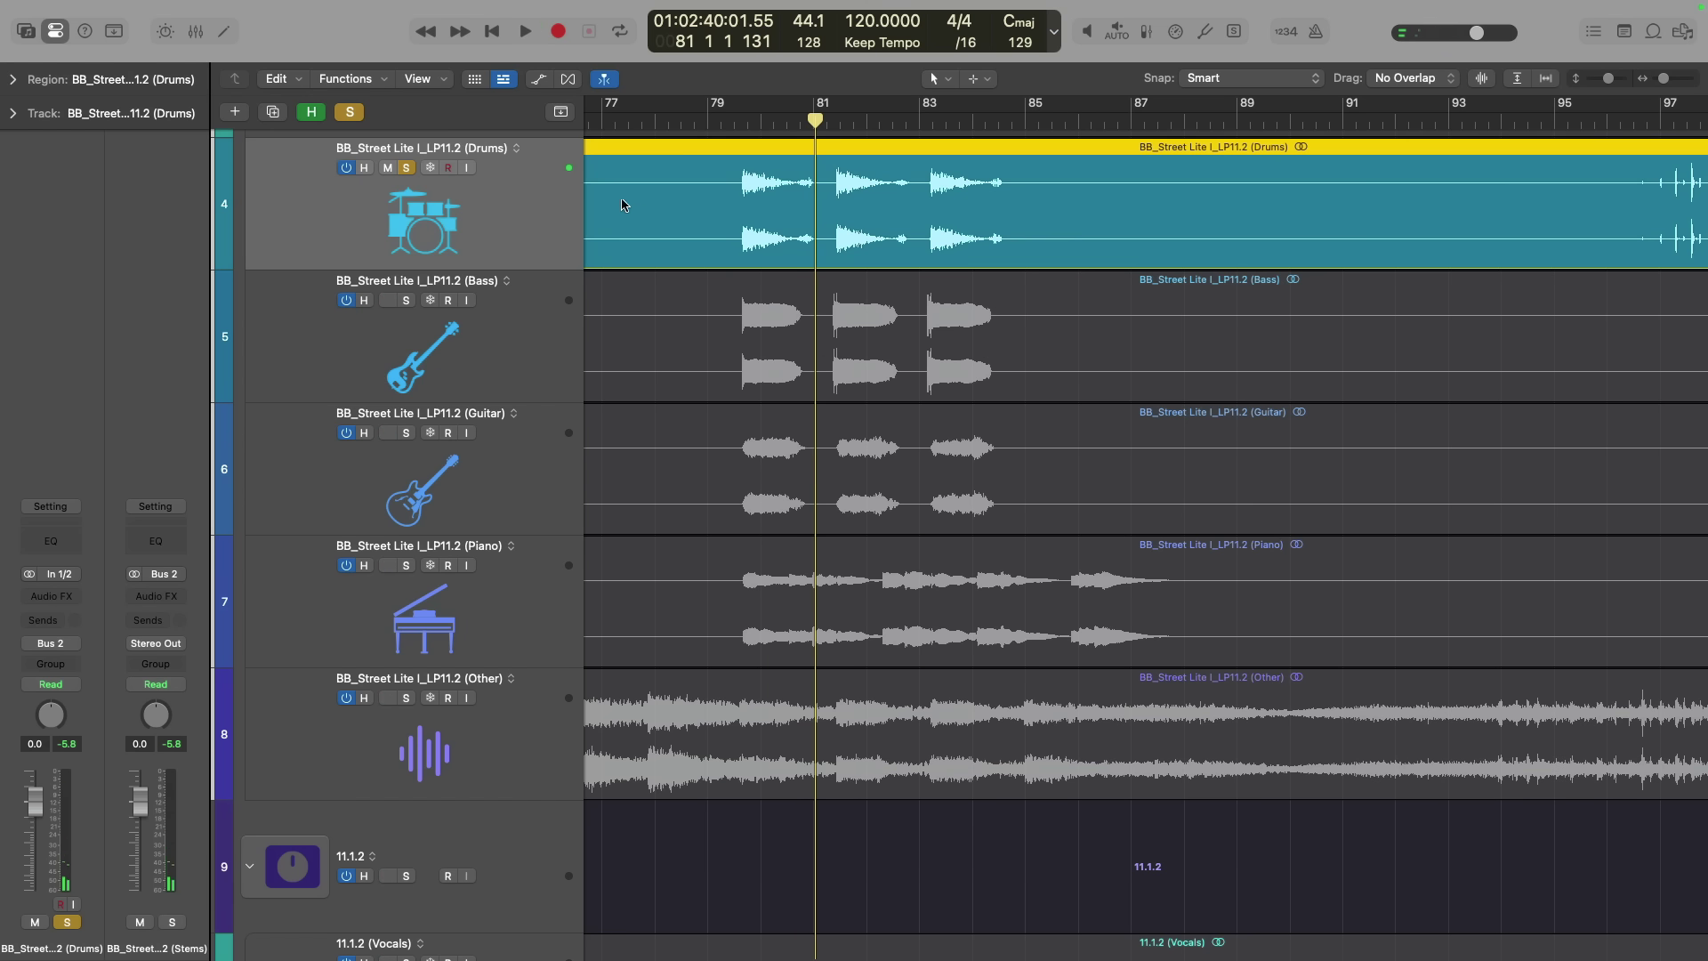
pyautogui.click(409, 434)
pyautogui.press('space')
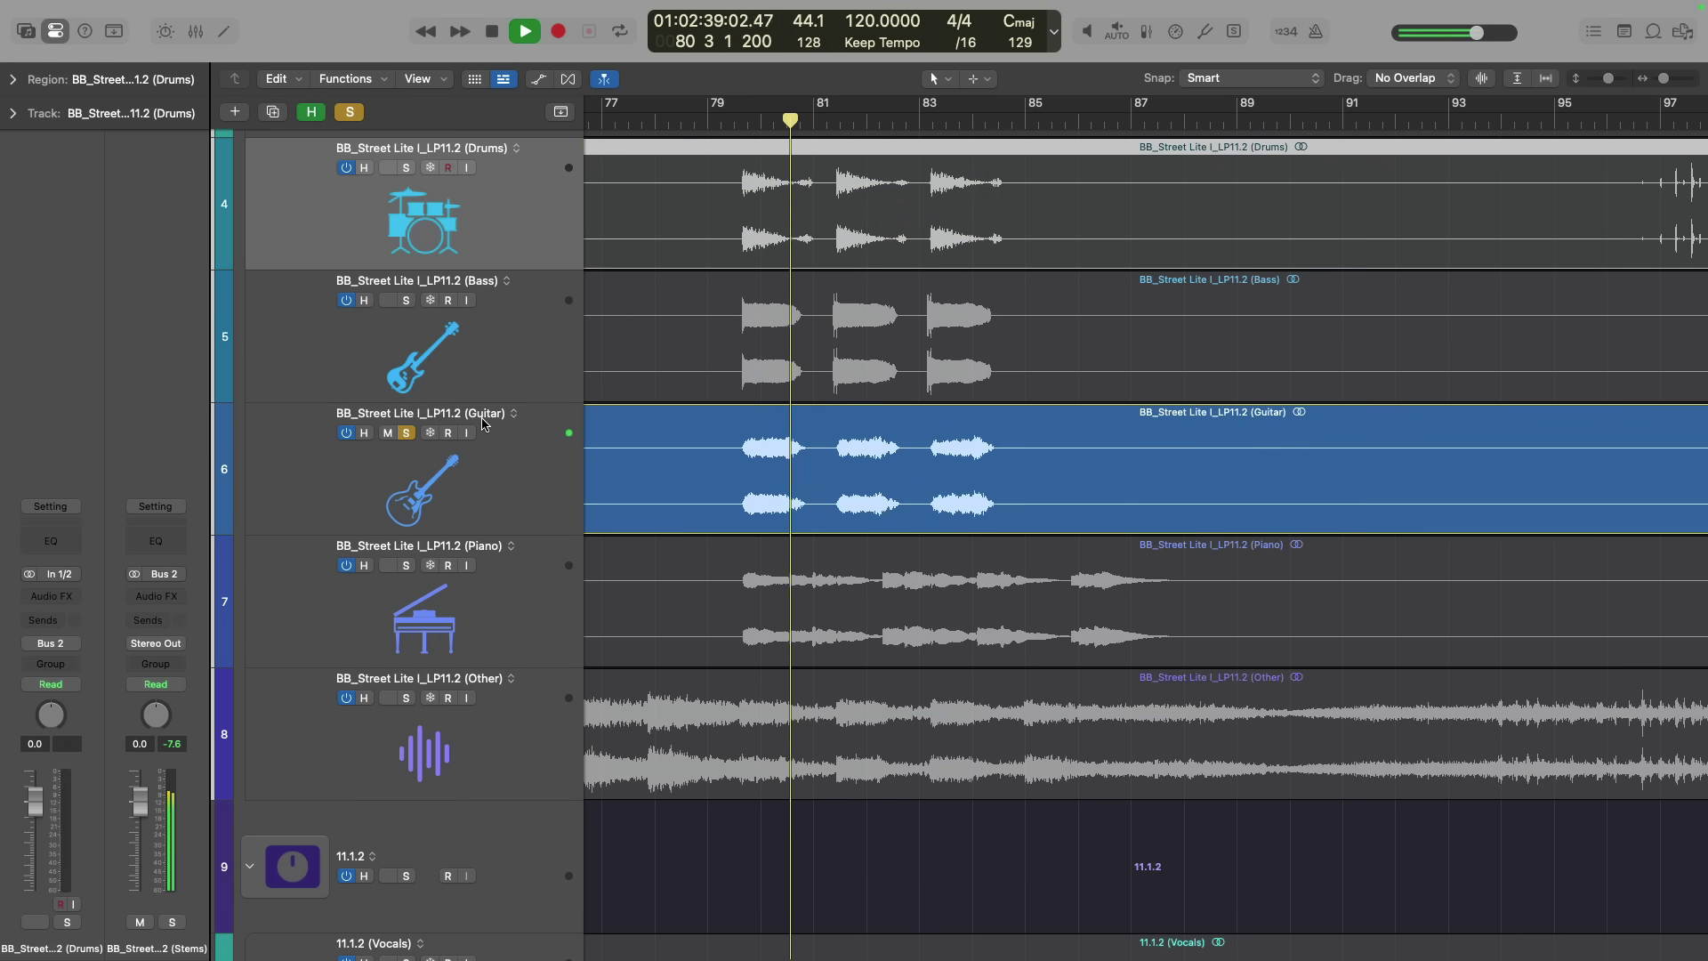
pyautogui.press('space')
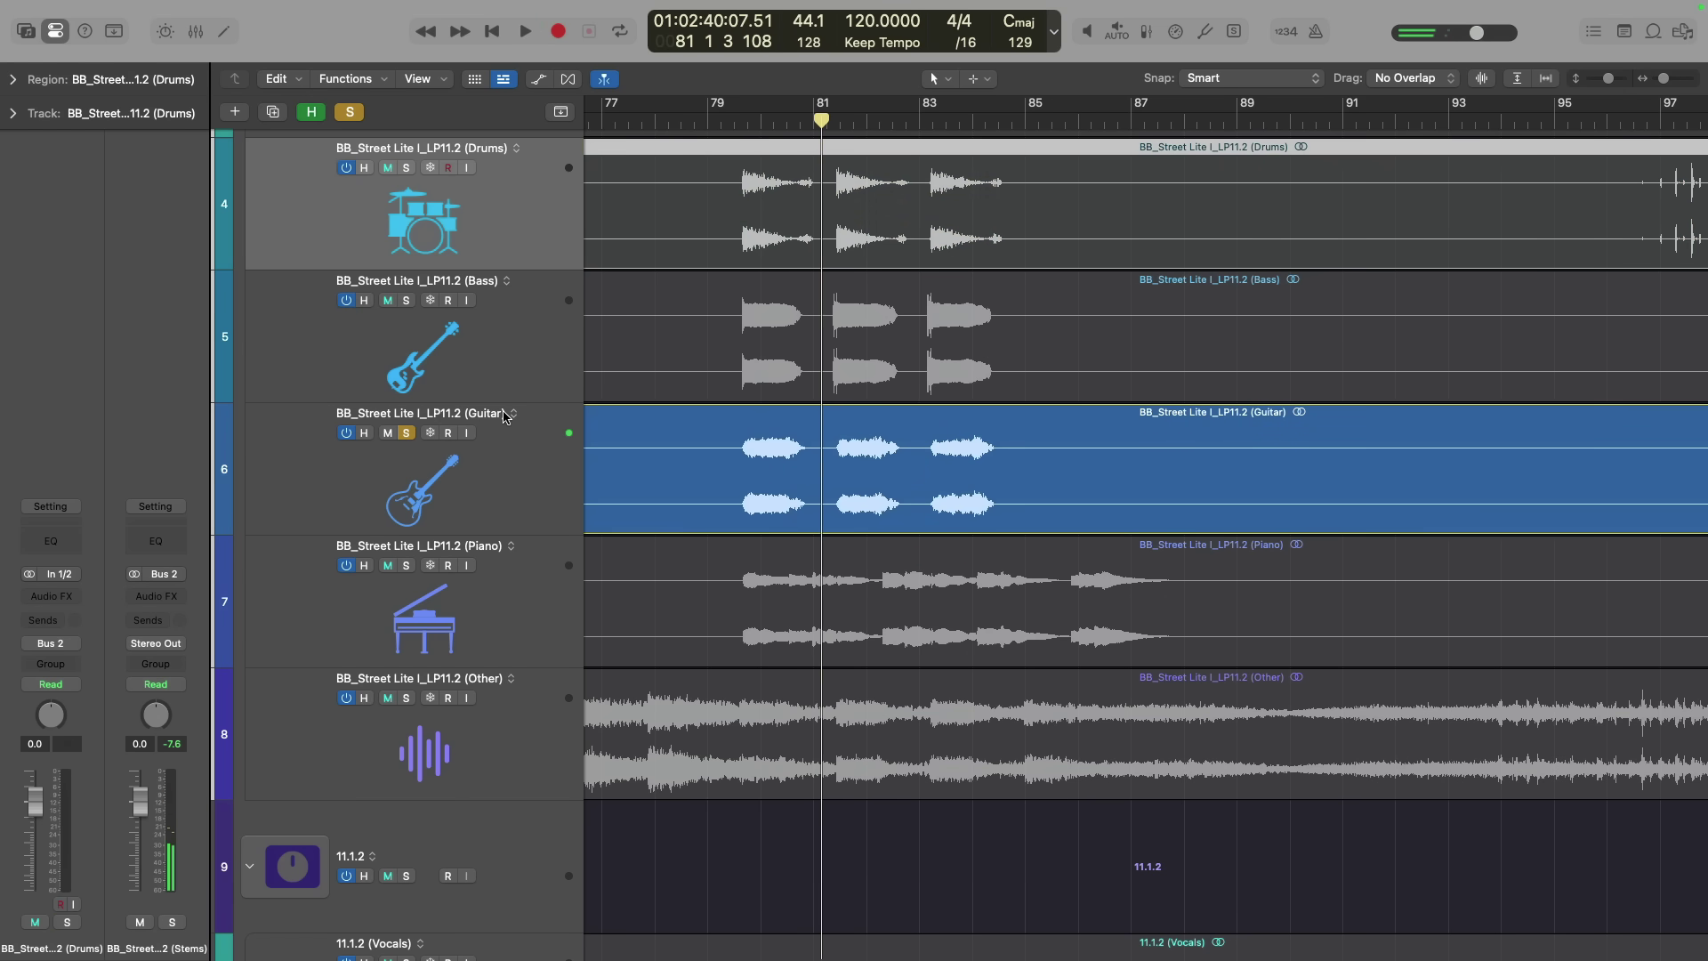
# Audition the Piano stem soloed, then switch the solo to the Other stem and play it
pyautogui.click(408, 568)
pyautogui.press('space')
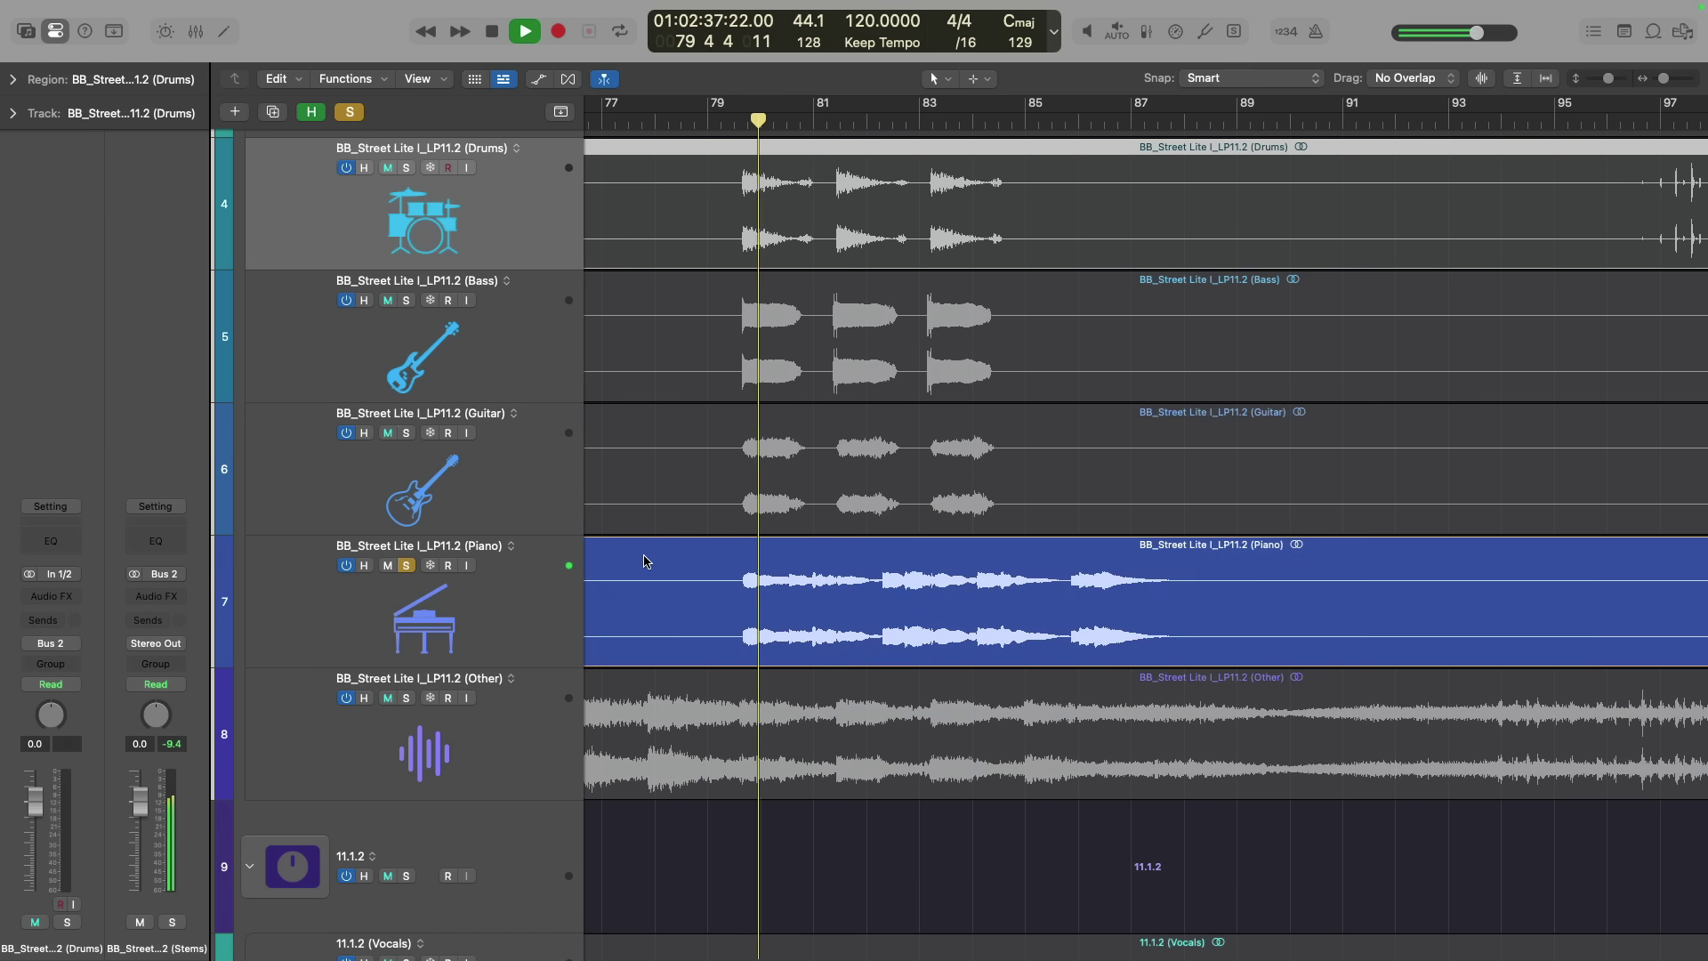
pyautogui.scroll(-1, 647, 560)
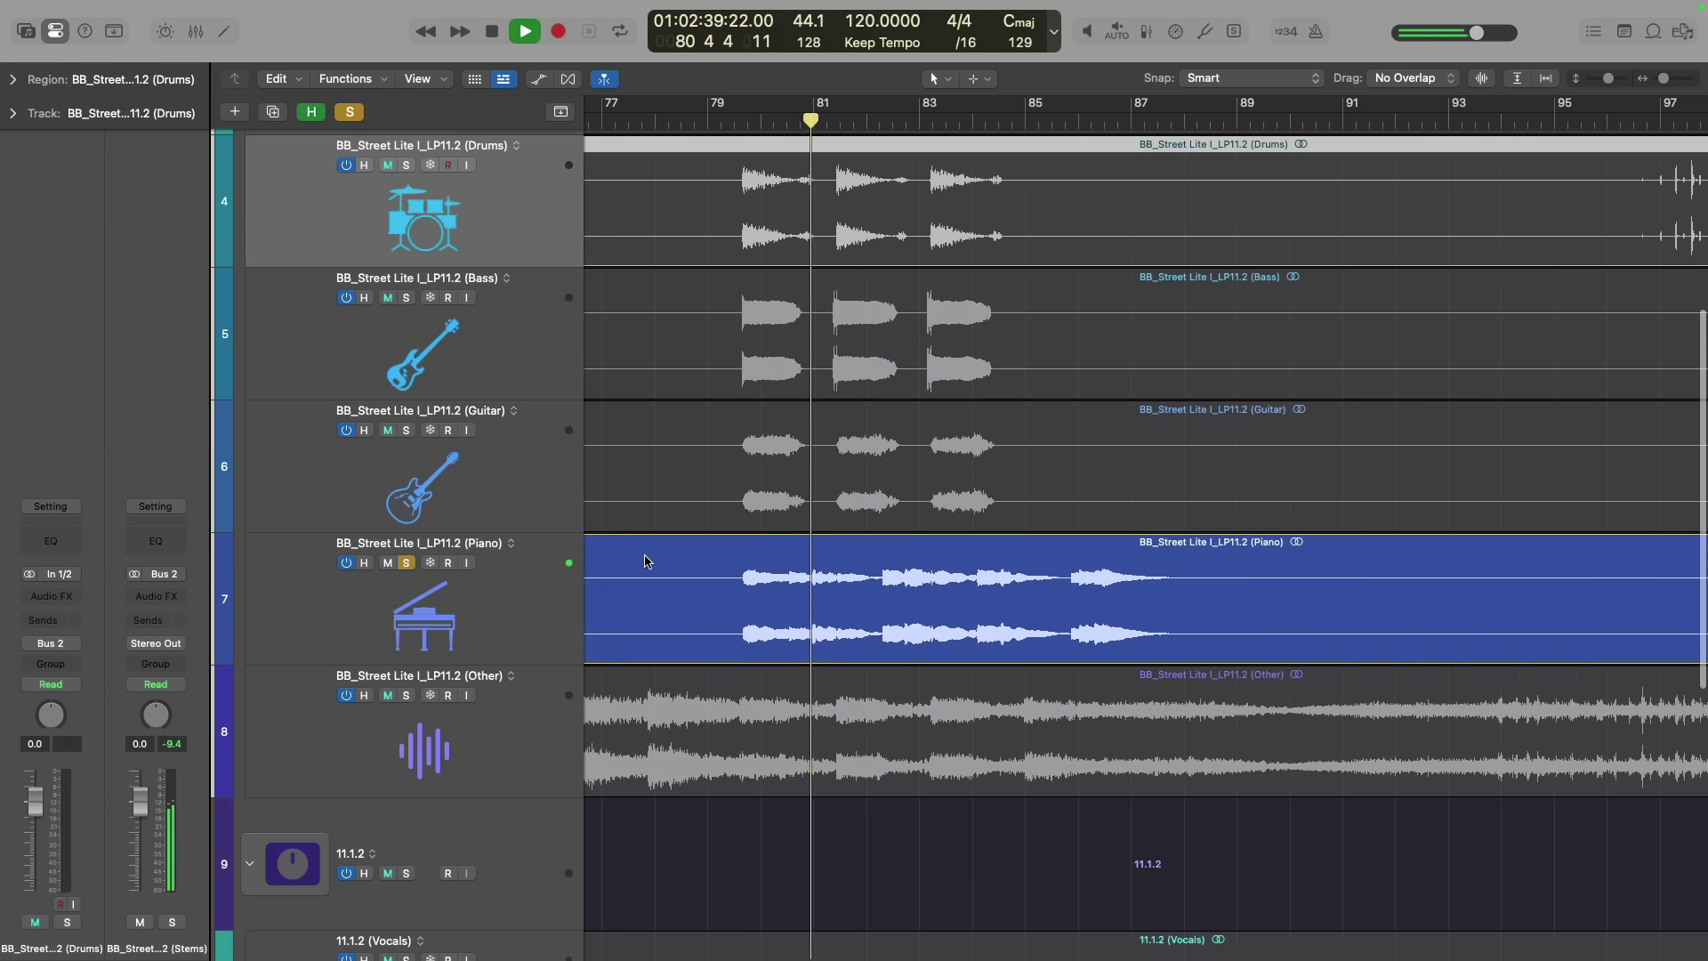
pyautogui.scroll(1, 646, 561)
pyautogui.press('space')
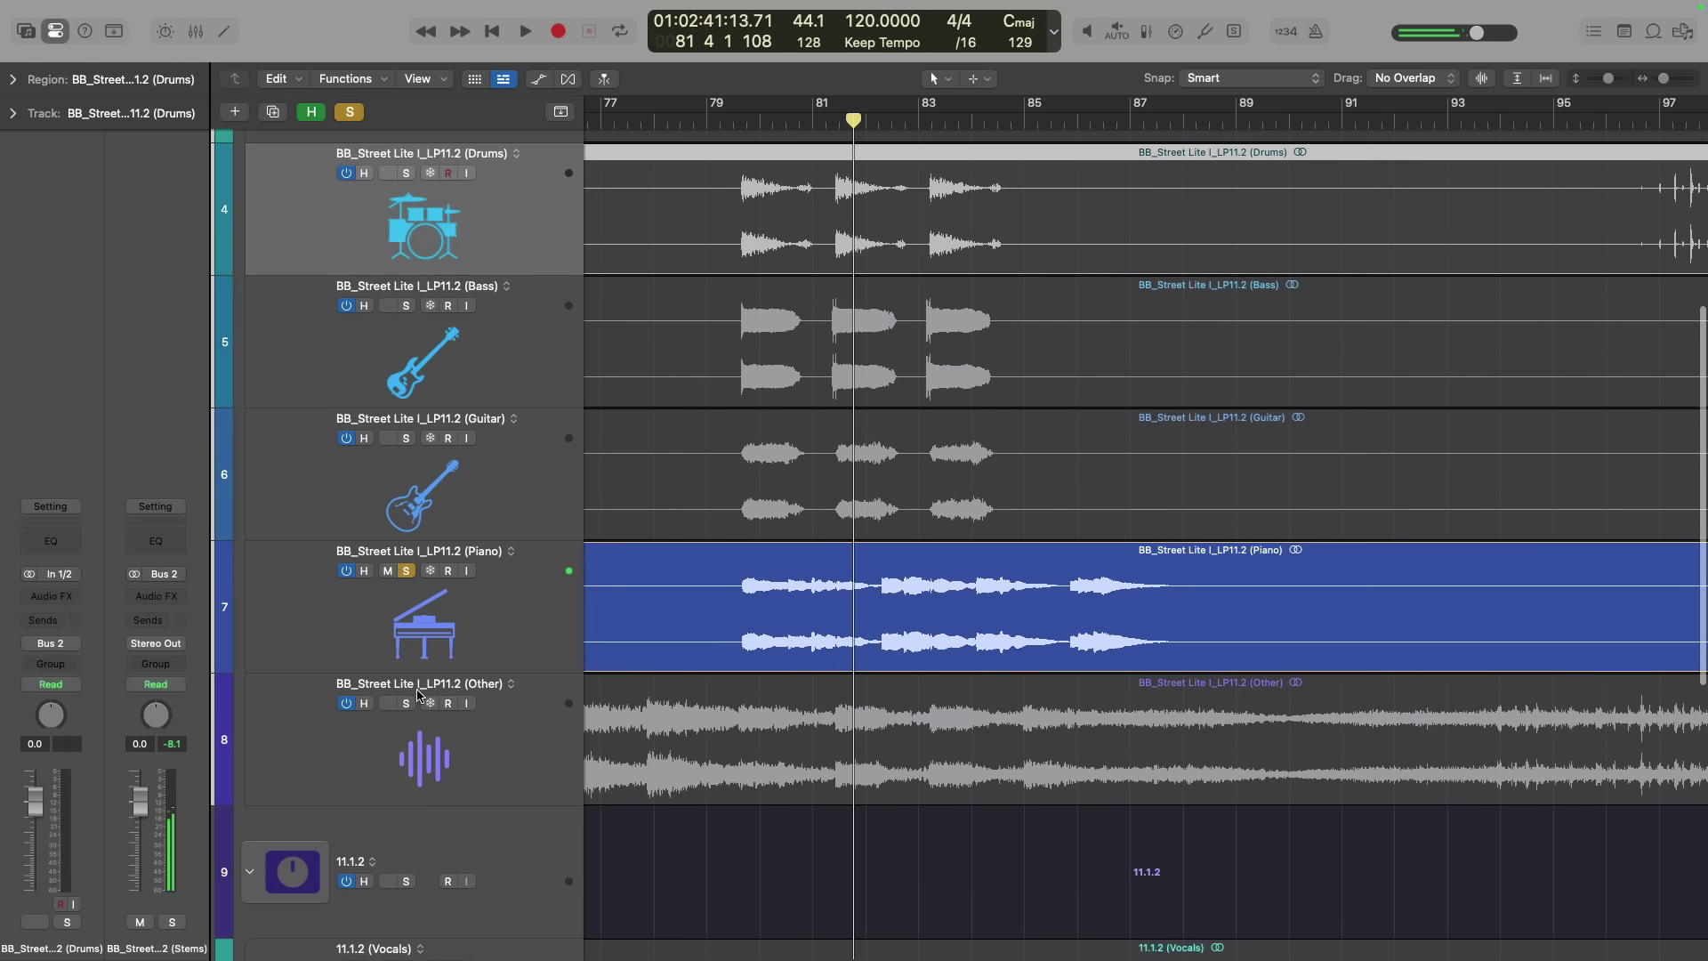
pyautogui.click(416, 696)
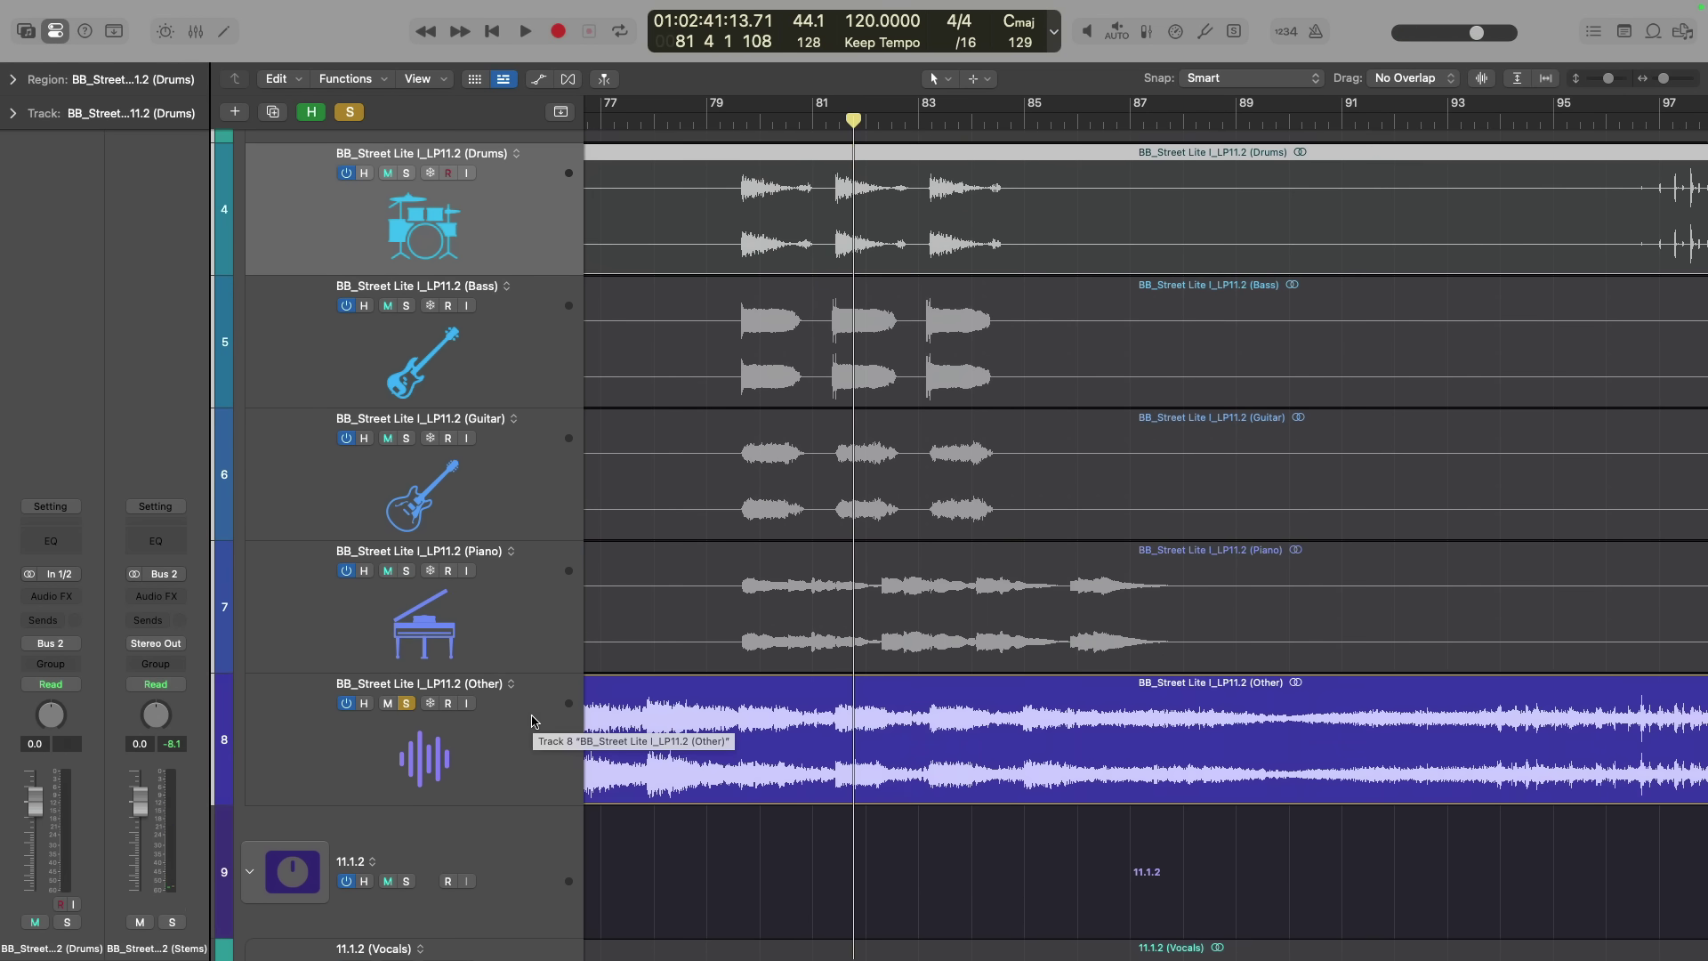
pyautogui.press('space')
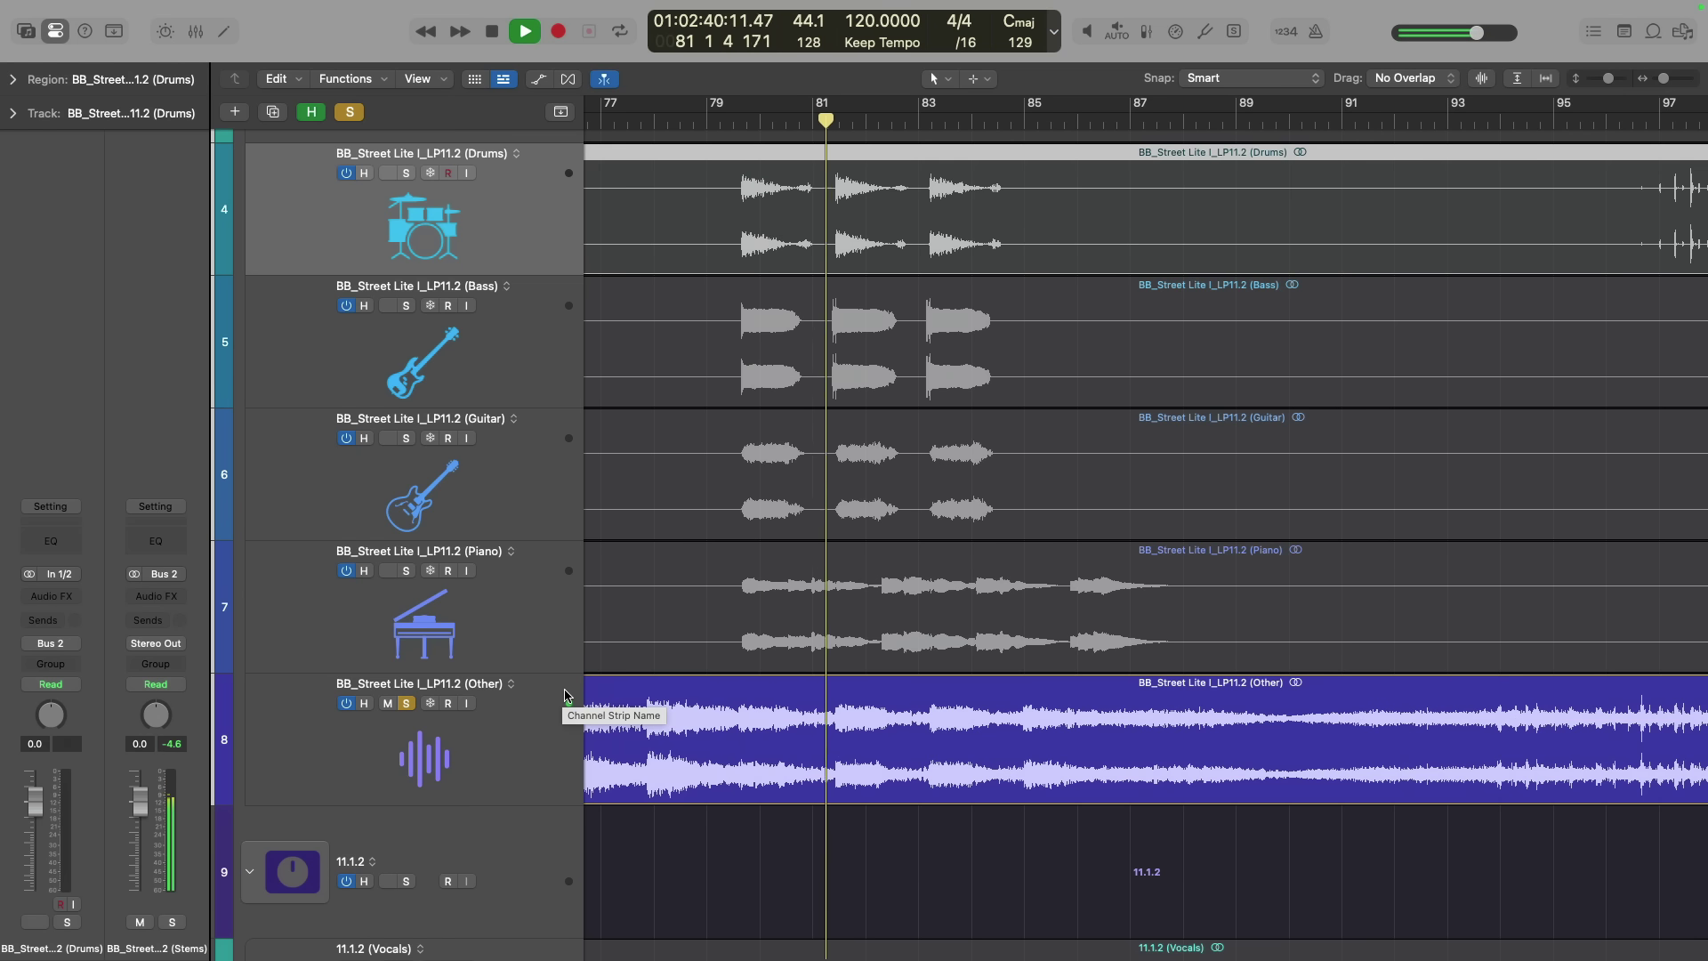
# Audition the soloed Piano stem from bar 28 zoomed in, then unsolo it and zoom out
pyautogui.press('space')
pyautogui.keyDown('ctrl'); pyautogui.keyDown('alt'); pyautogui.click(738, 524); pyautogui.keyUp('alt'); pyautogui.keyUp('ctrl')
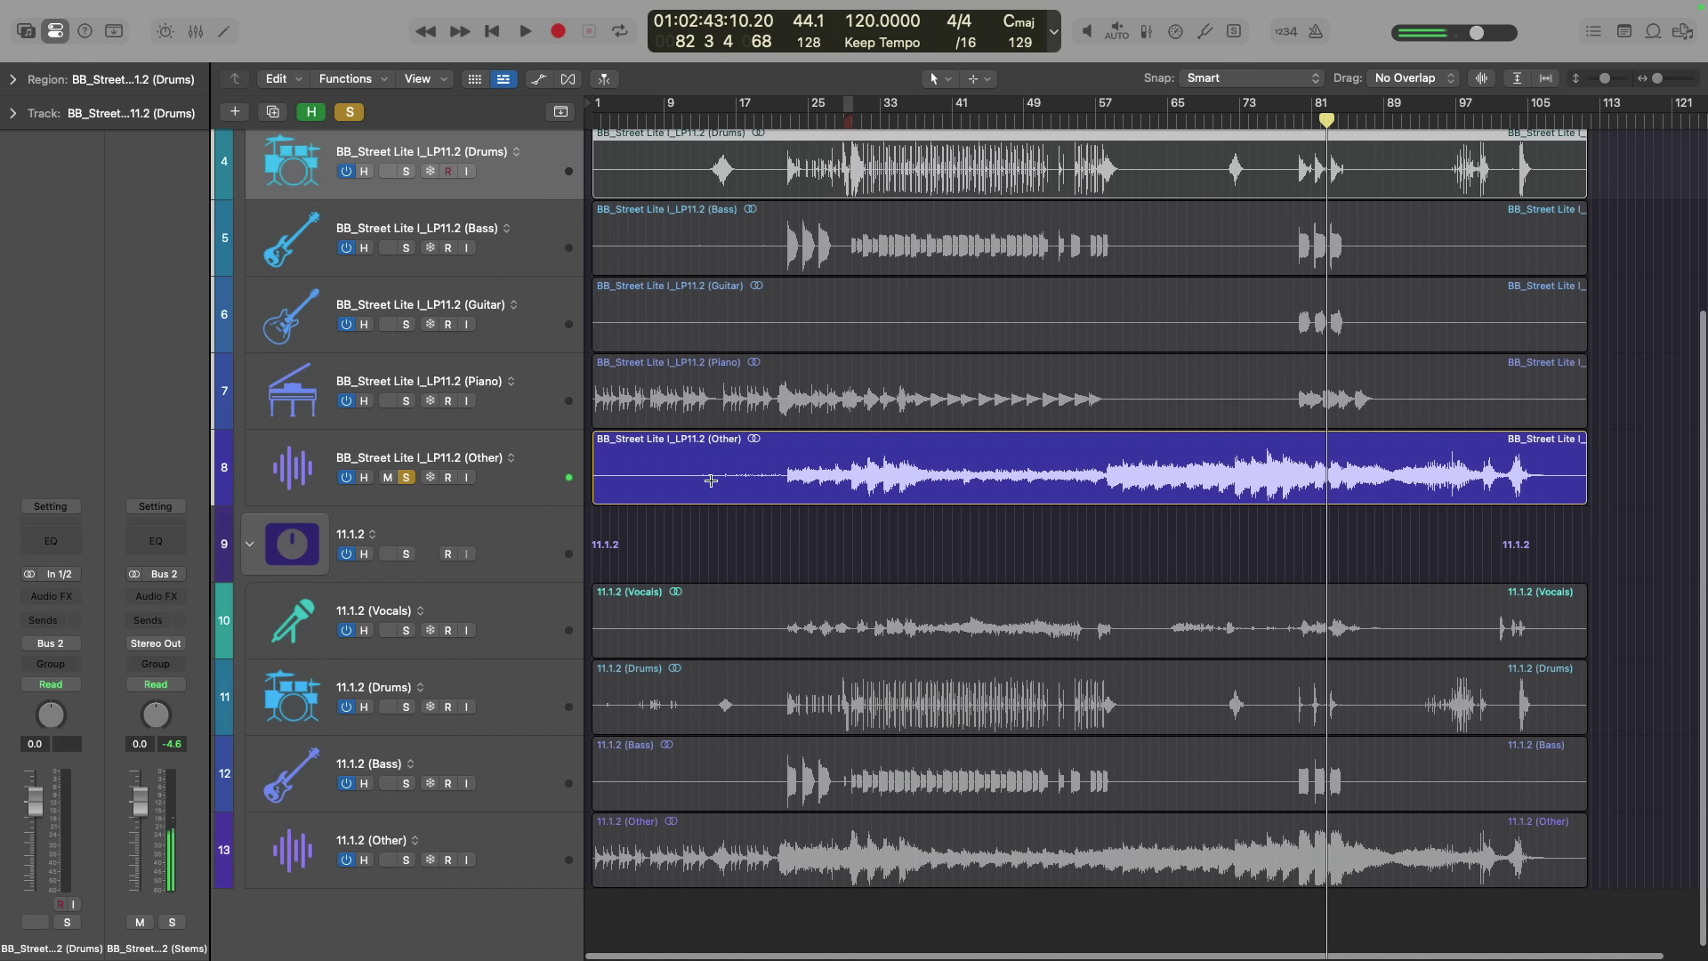
pyautogui.click(406, 401)
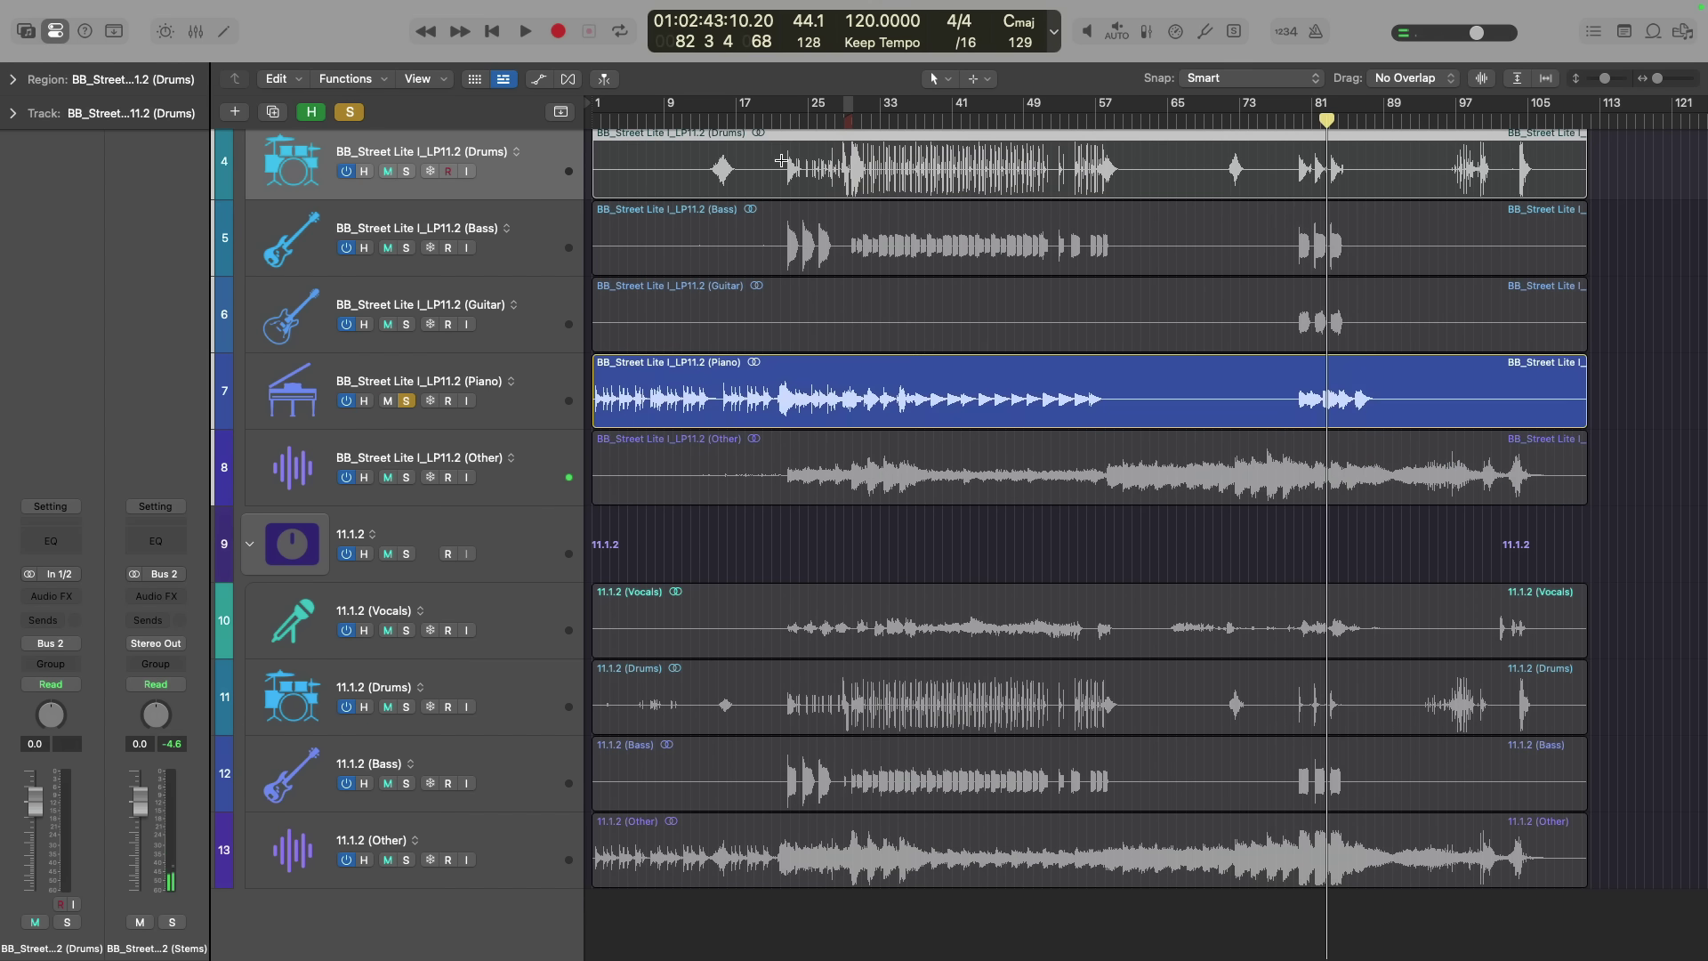
pyautogui.click(833, 120)
pyautogui.press('space')
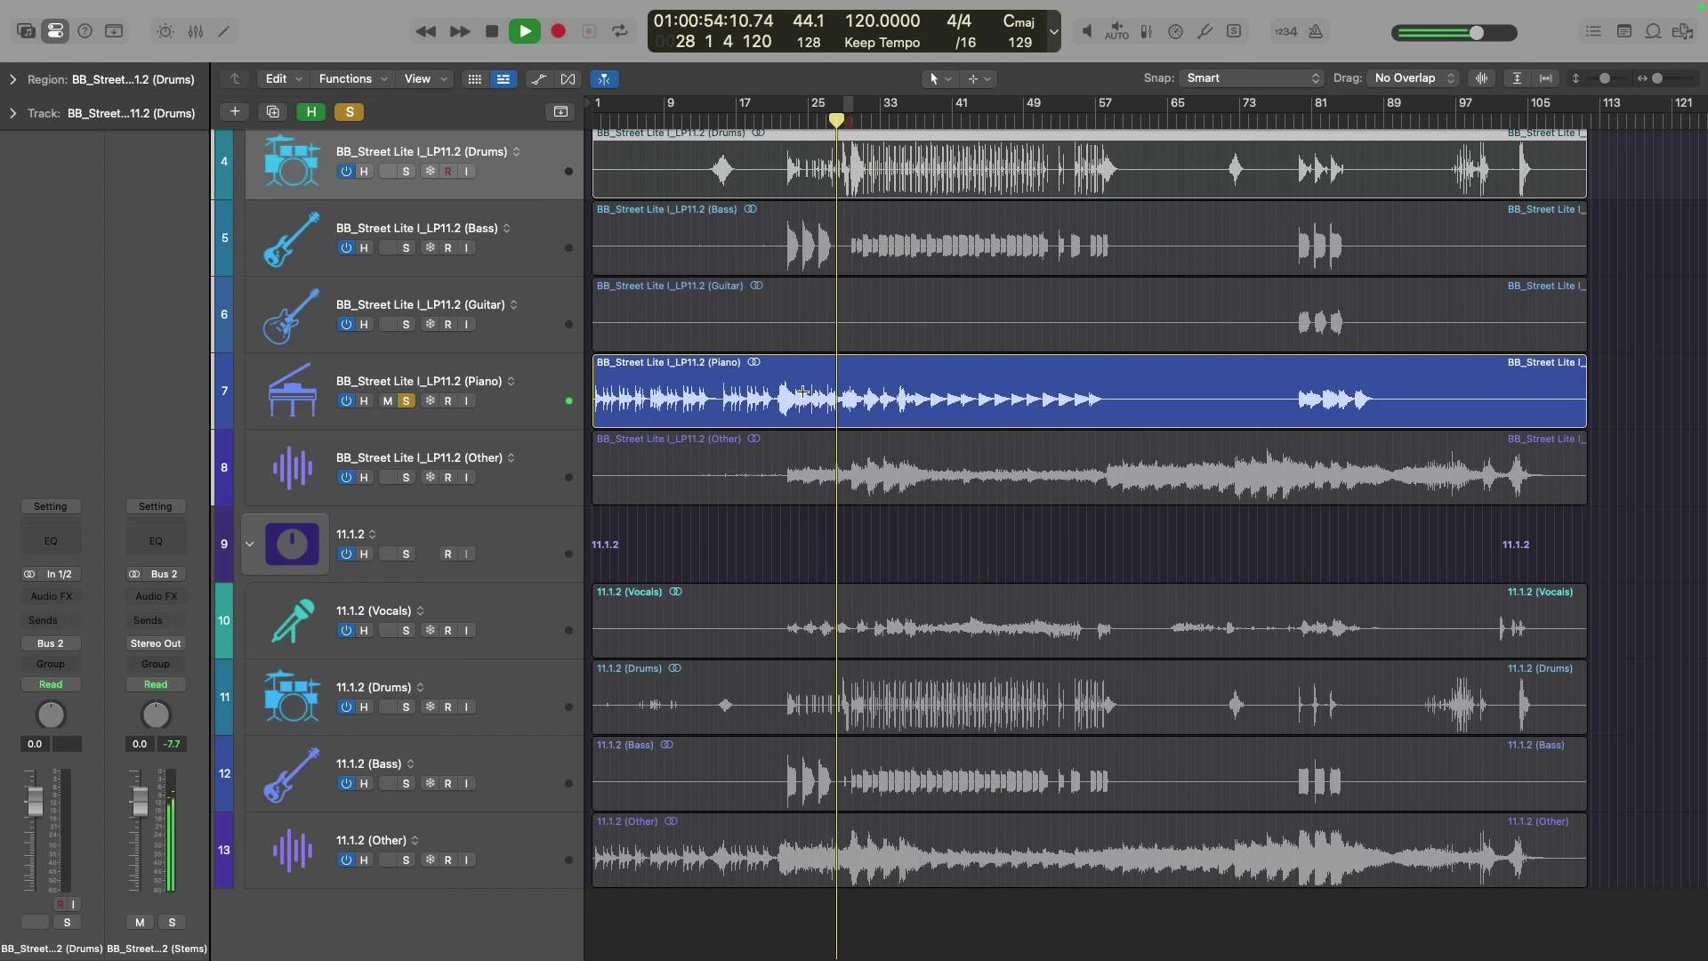
pyautogui.moveTo(812, 278); pyautogui.dragTo(1060, 582)
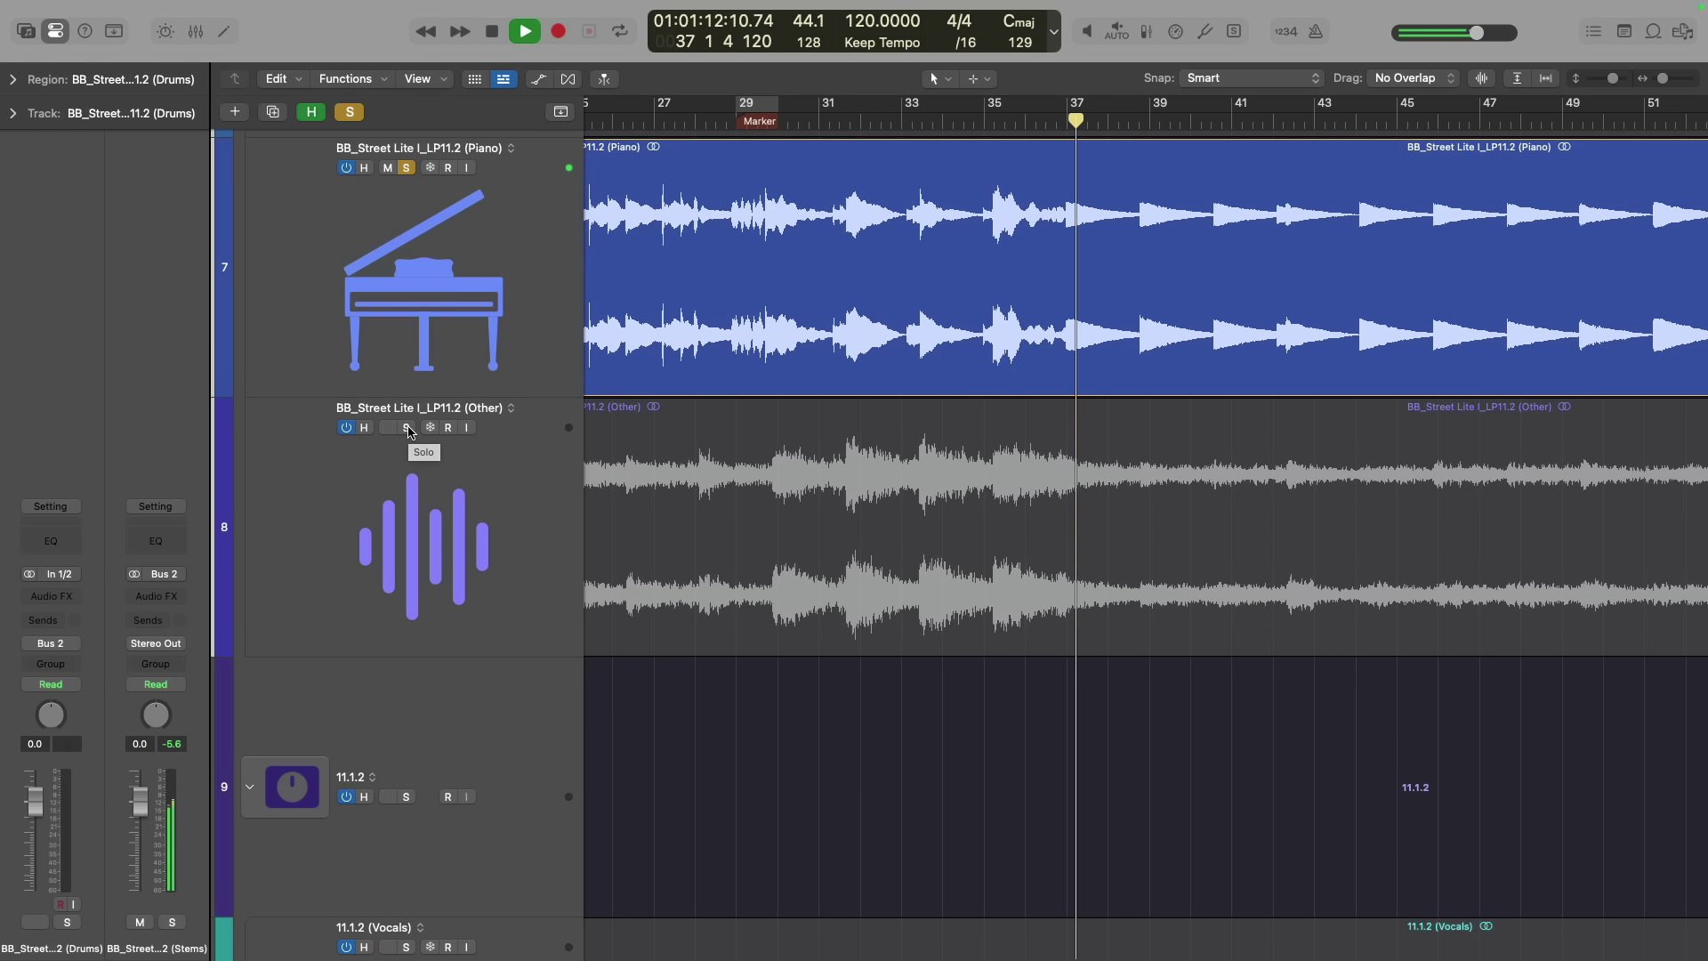
pyautogui.press('space')
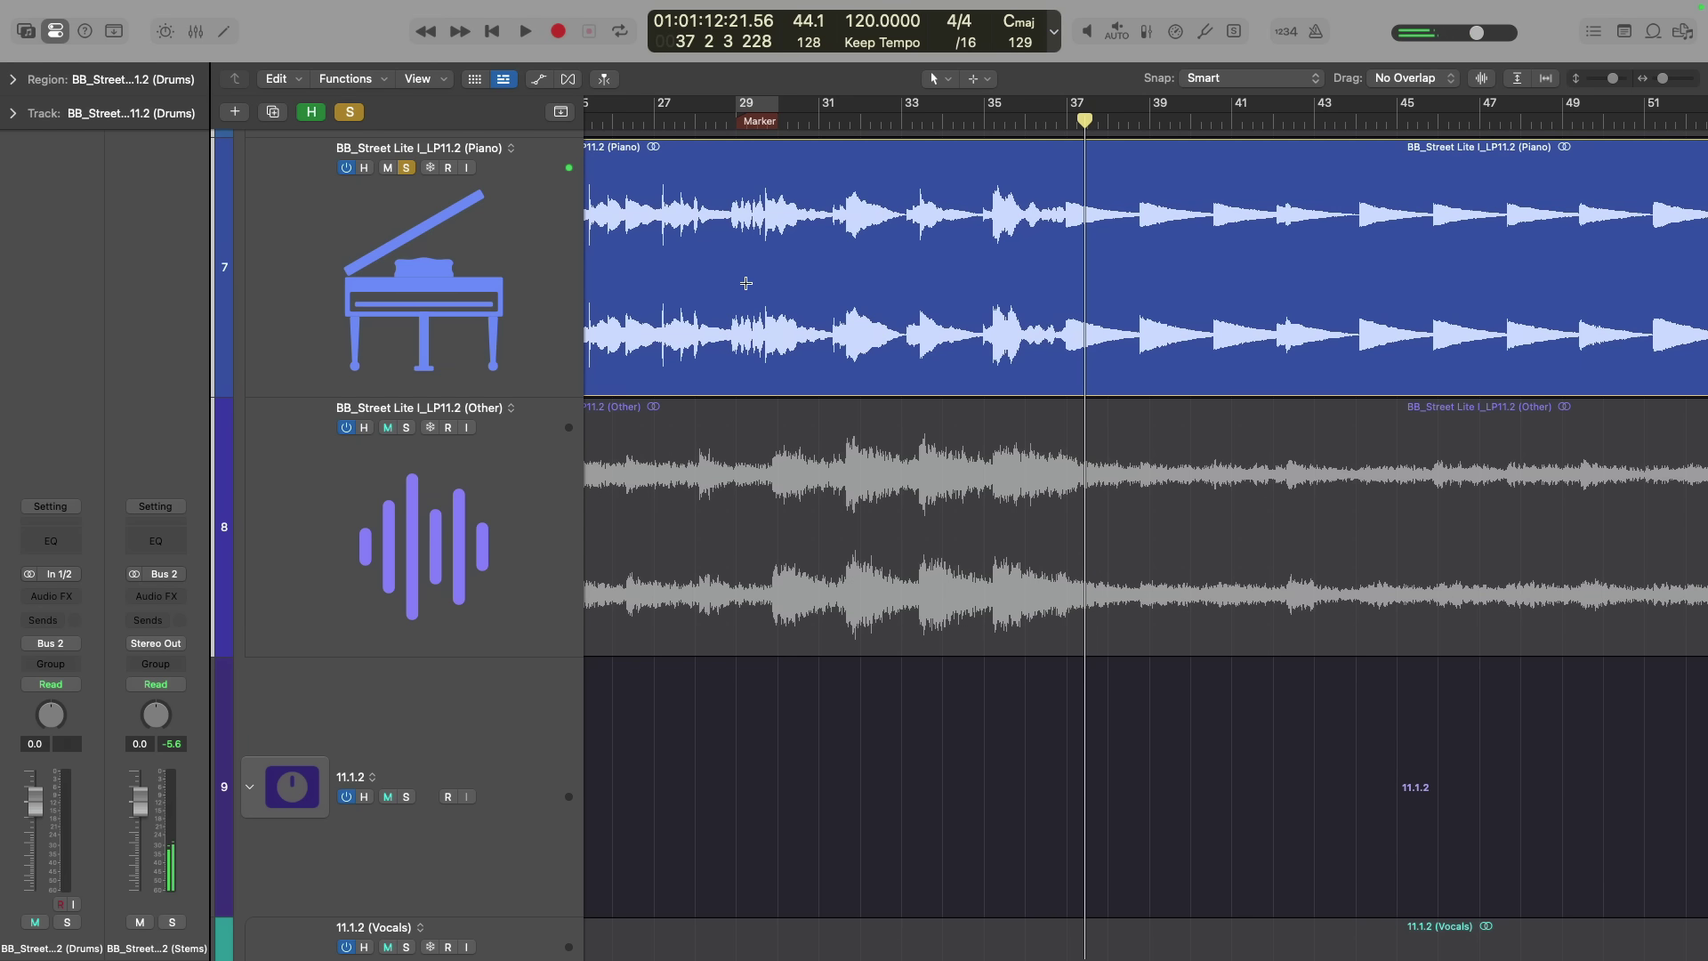
pyautogui.click(405, 167)
pyautogui.keyDown('ctrl'); pyautogui.keyDown('alt'); pyautogui.click(750, 222); pyautogui.keyUp('alt'); pyautogui.keyUp('ctrl')
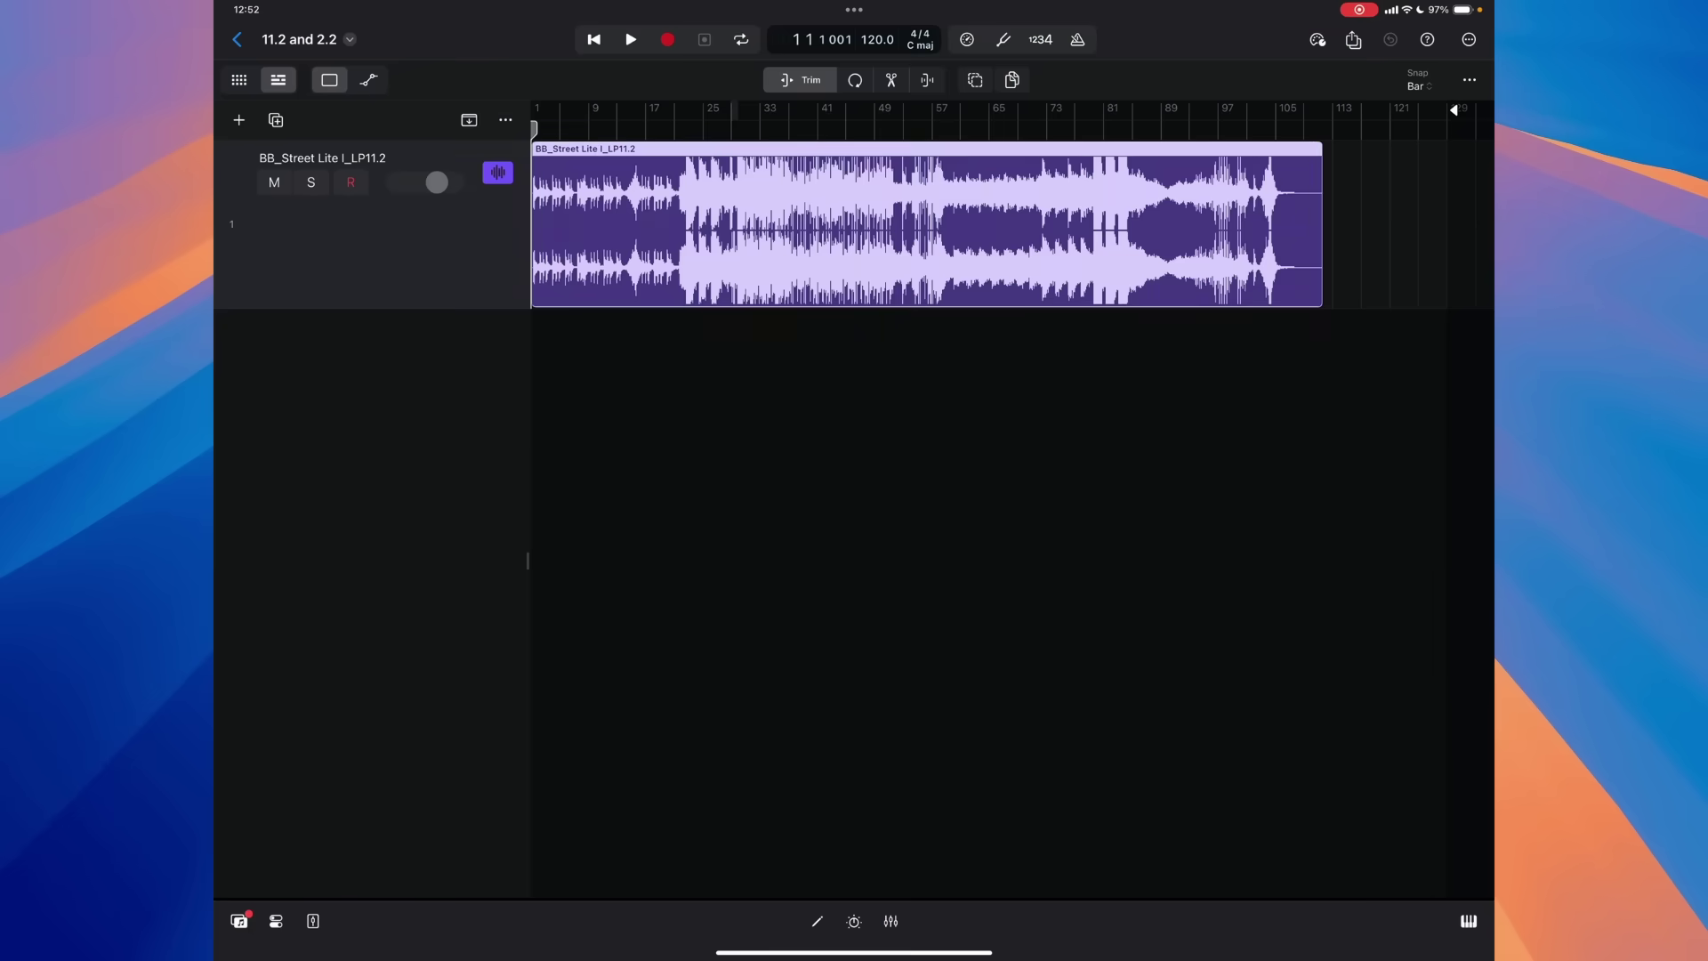
# Open the Stem Splitter for the BB_Street Lite I_LP11.2 region from its context menu
pyautogui.click(885, 232)
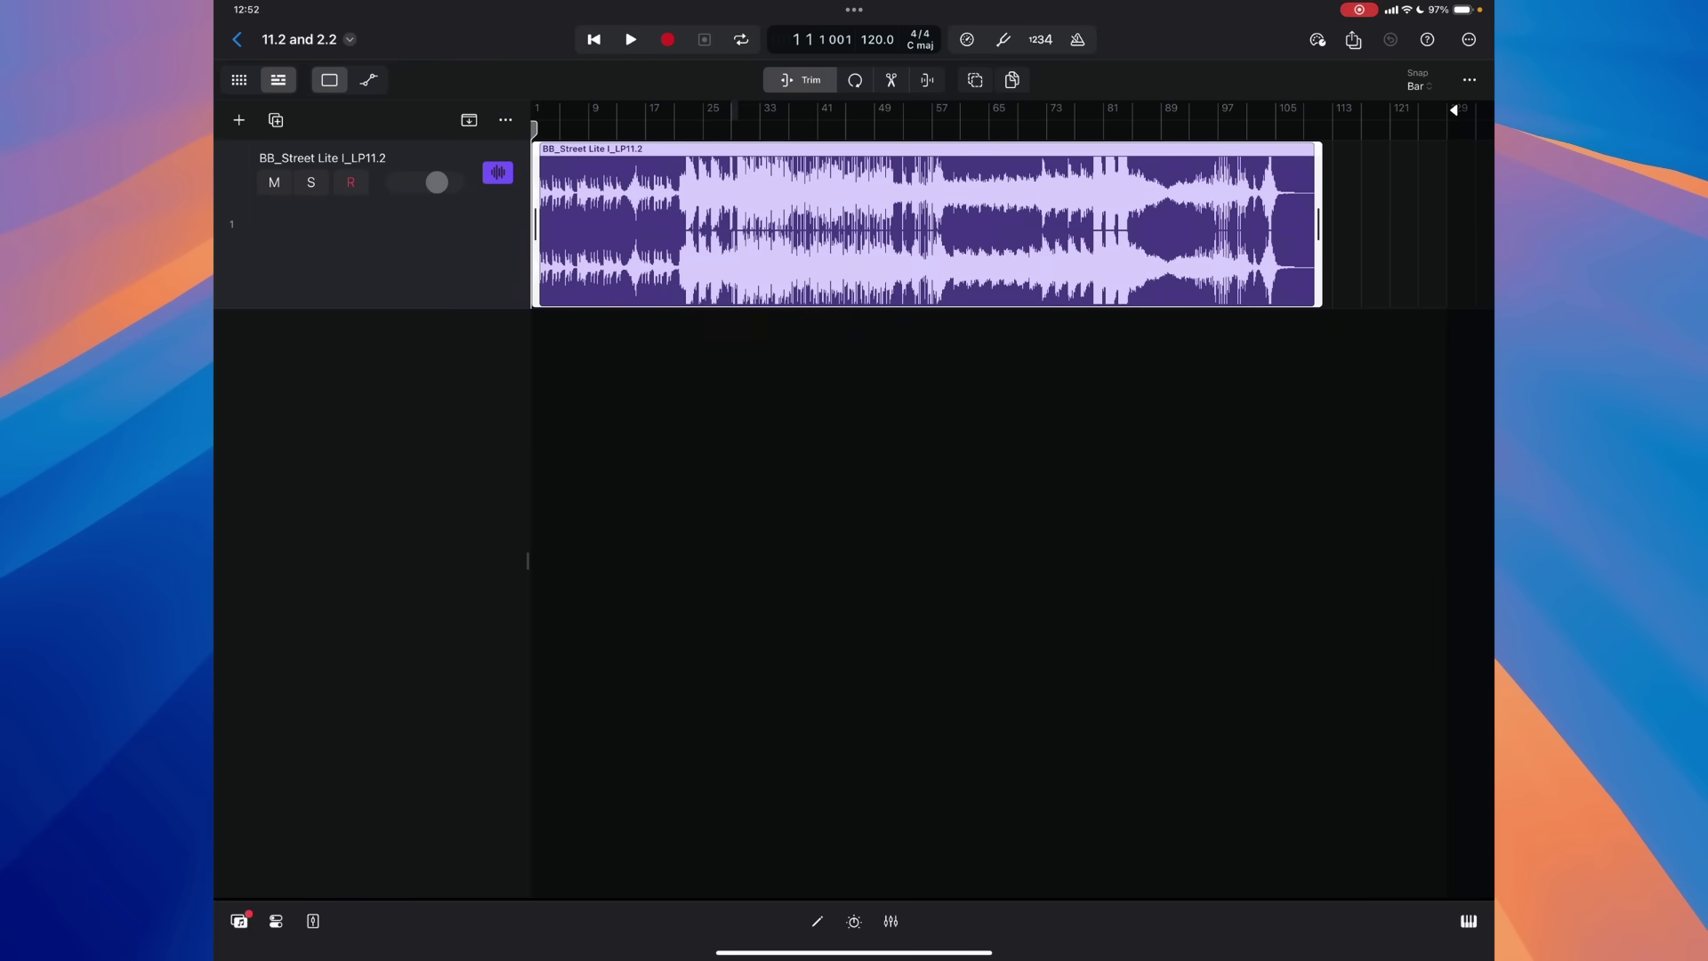
pyautogui.click(885, 232)
pyautogui.click(837, 589)
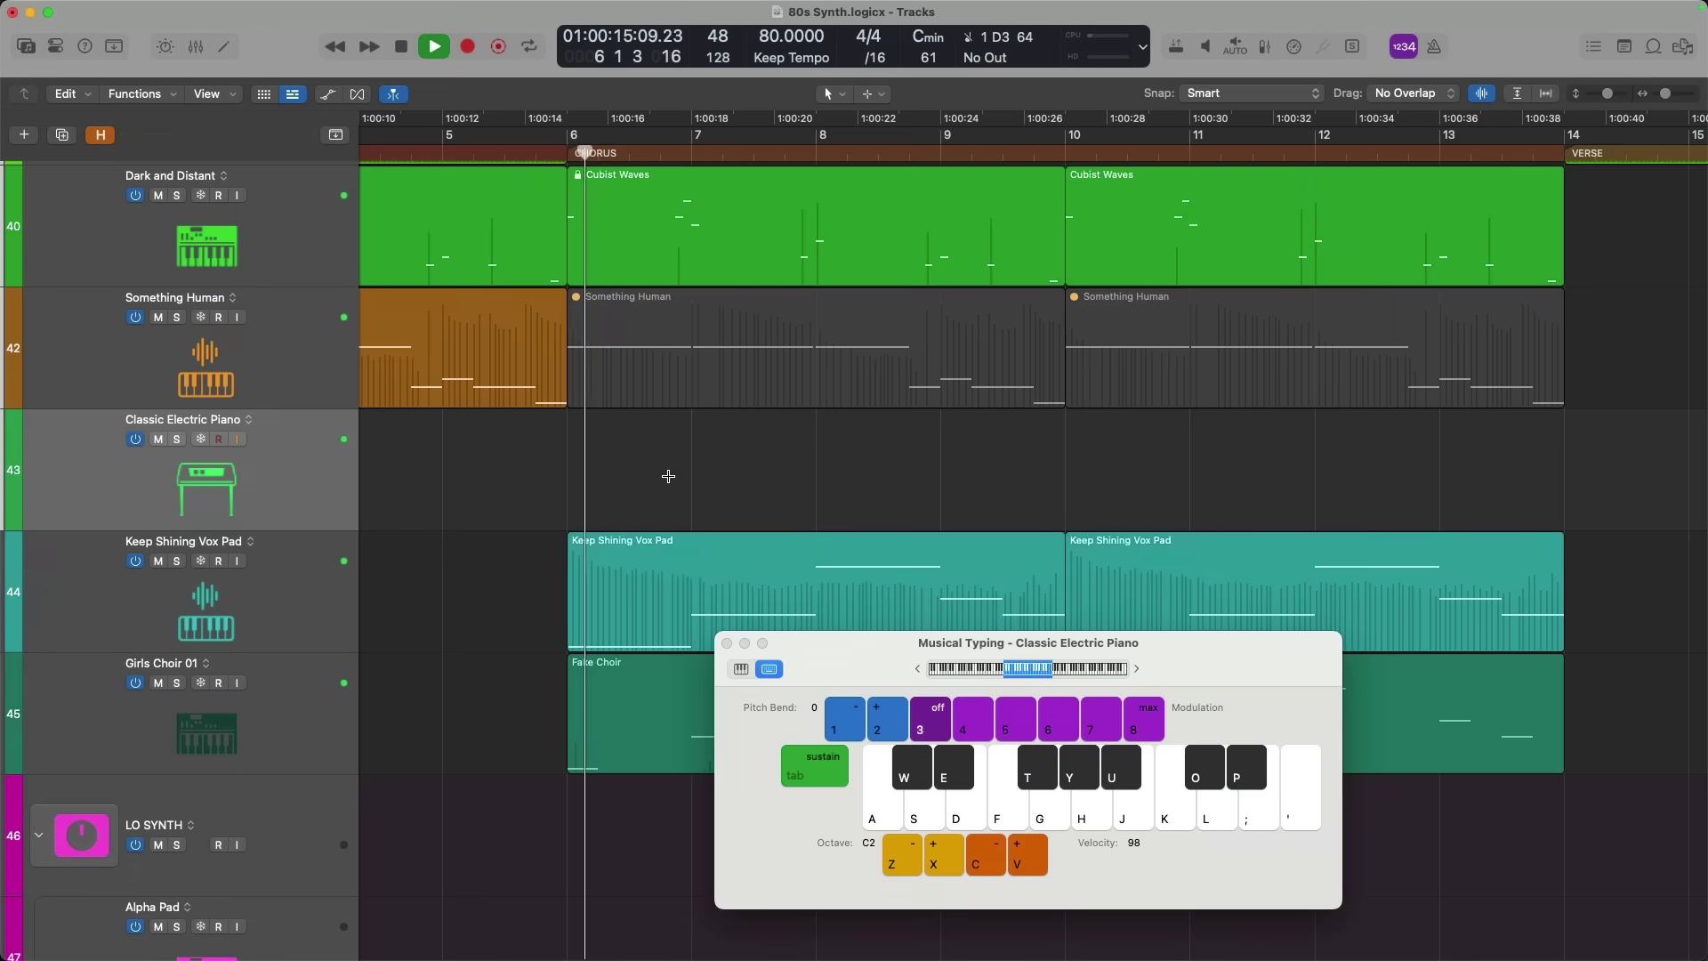
# Play B♭ and D minor chords on the Classic Electric Piano with the U, ' and L keys, then stop playback
pyautogui.press('u')
pyautogui.press('u')
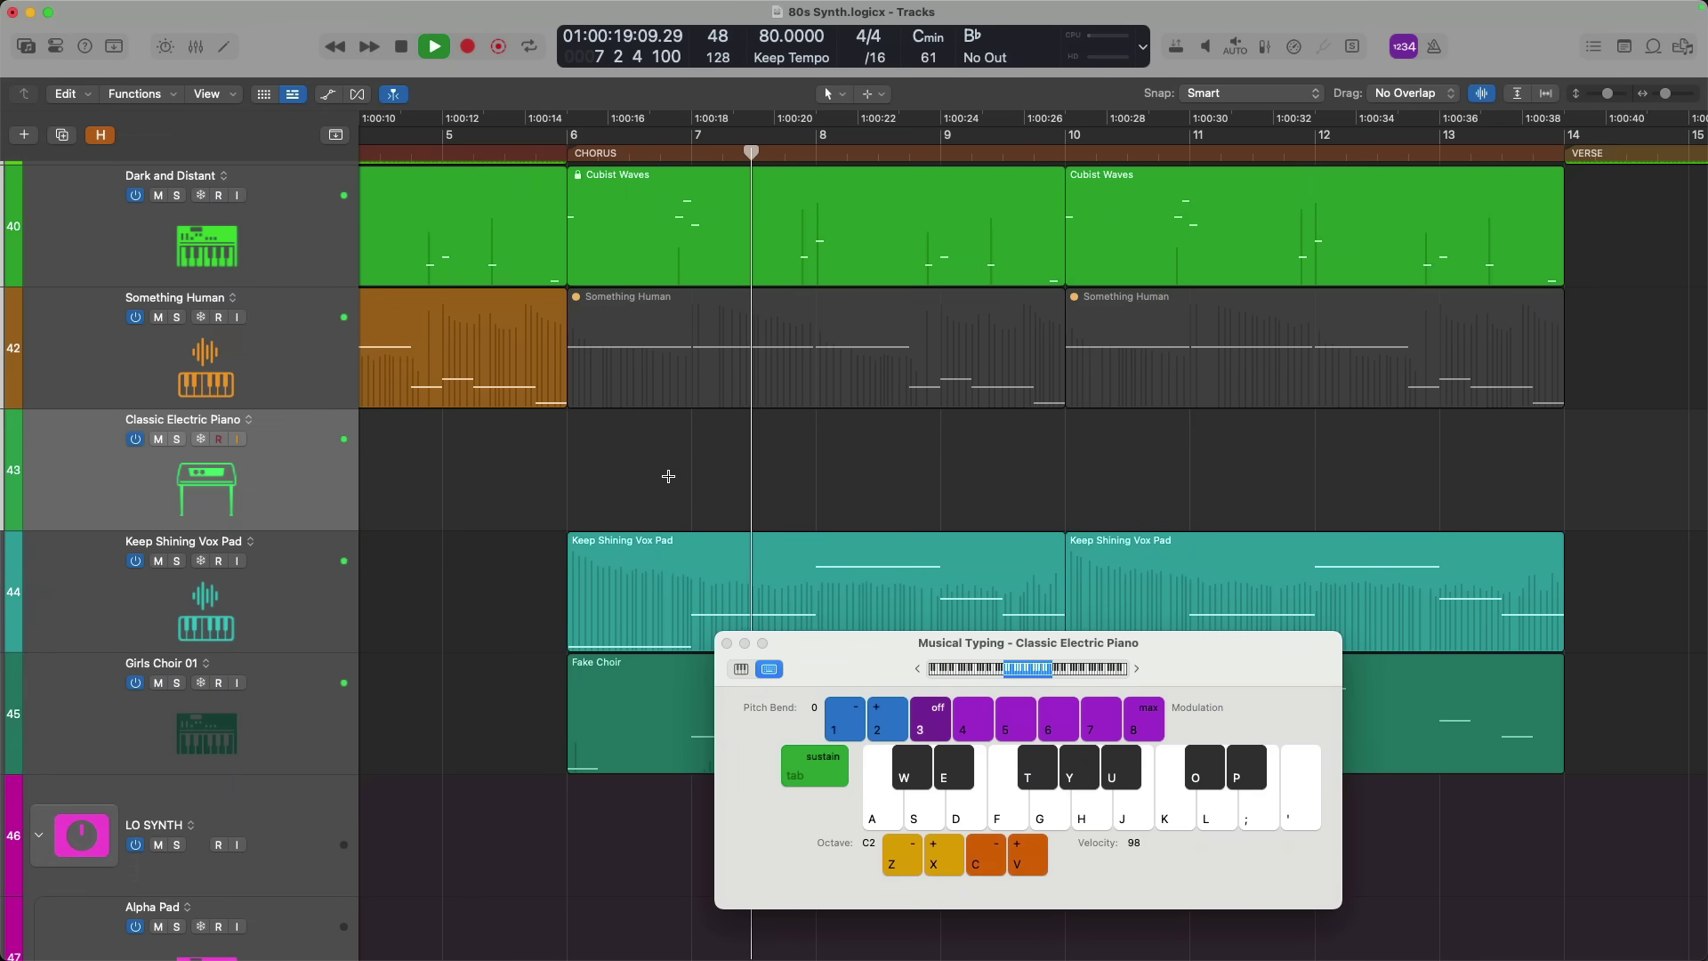
pyautogui.press("'")
pyautogui.press("'")
pyautogui.press("'")
pyautogui.press('l')
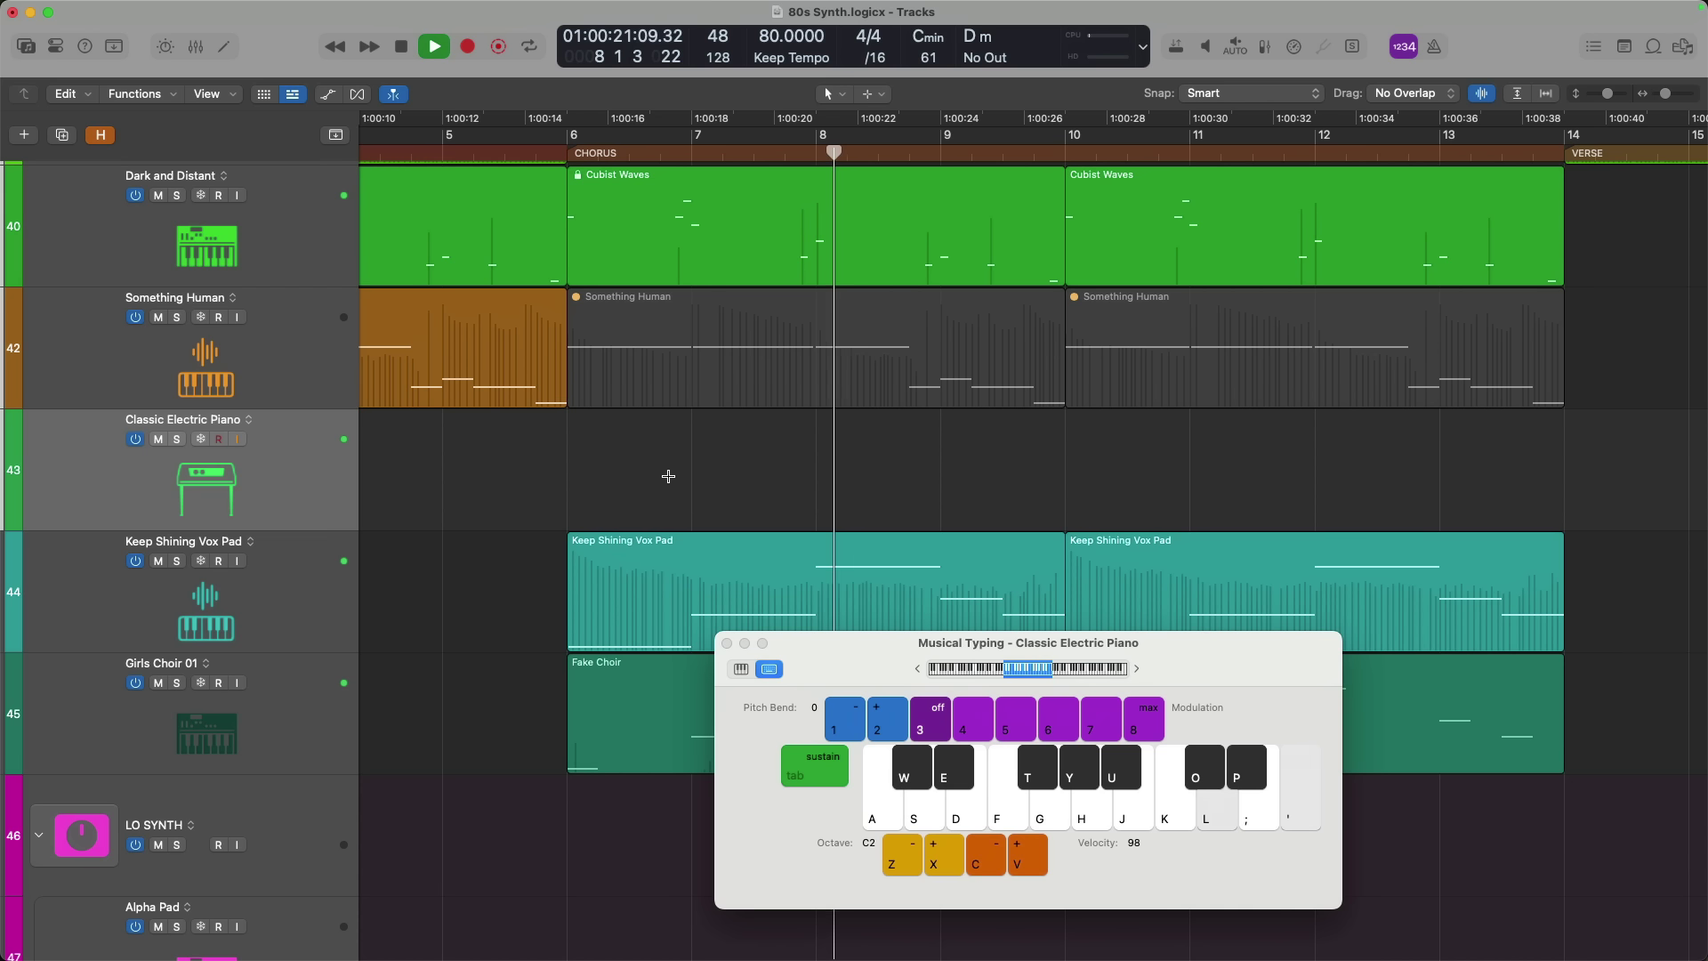
pyautogui.press('u')
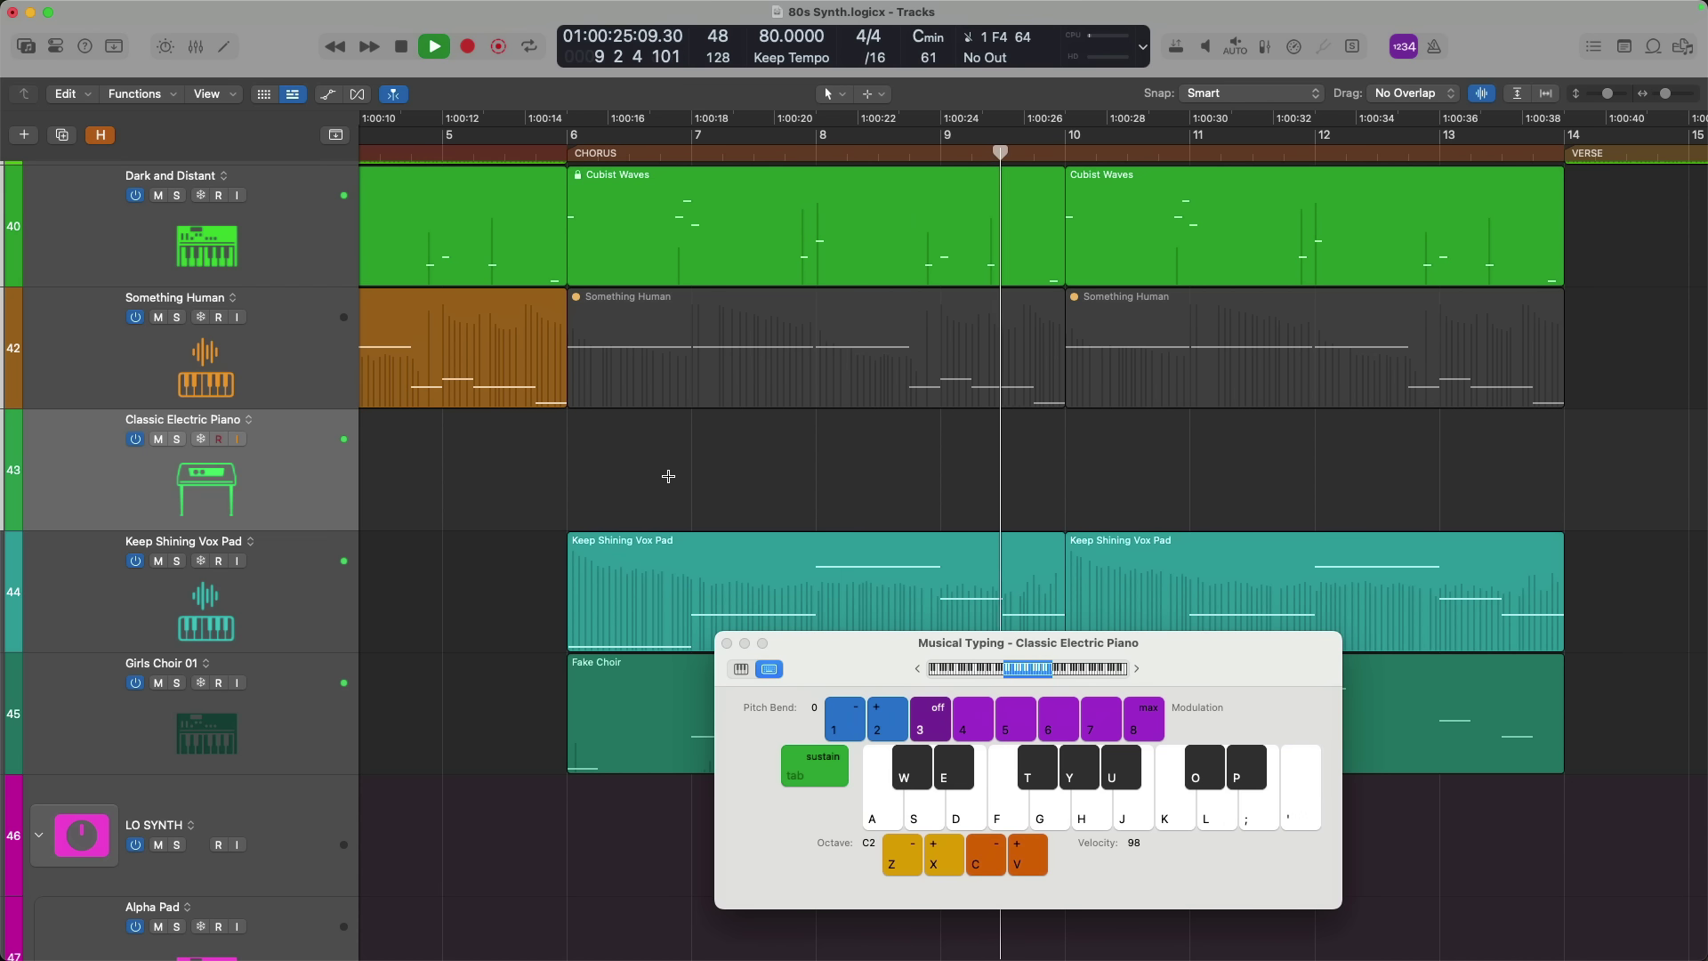
pyautogui.press('space')
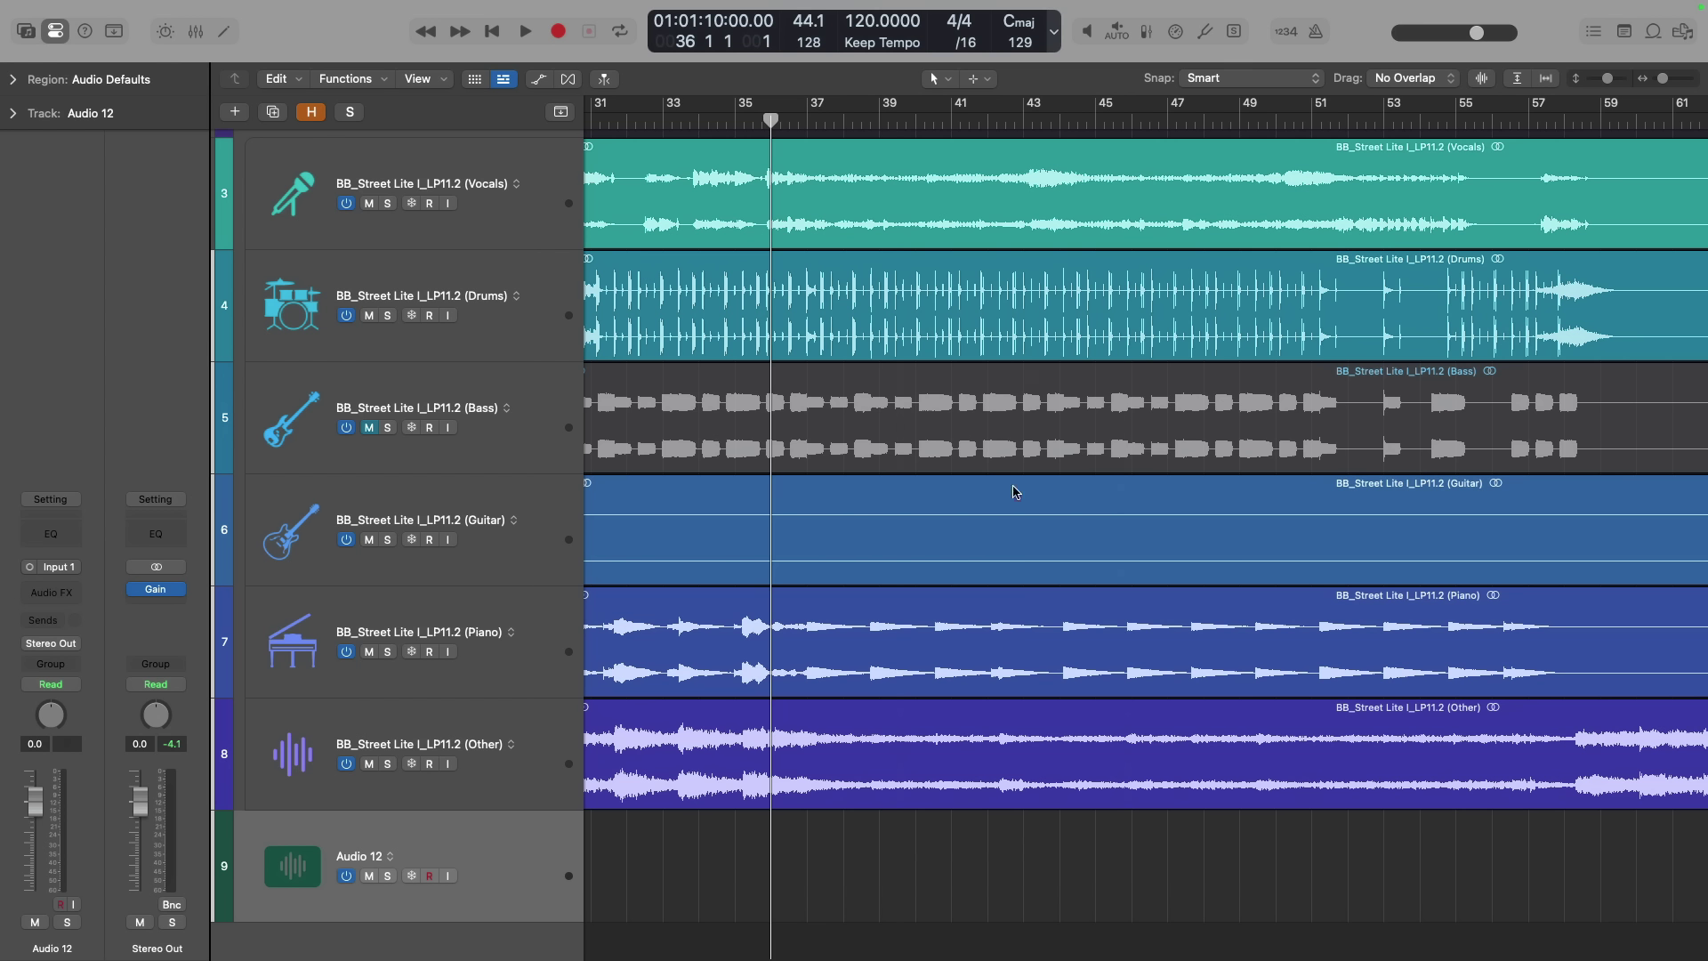
# Turn on global monitoring and arm the Audio 12 track for recording during playback
pyautogui.click(1086, 32)
pyautogui.press('space')
pyautogui.click(430, 876)
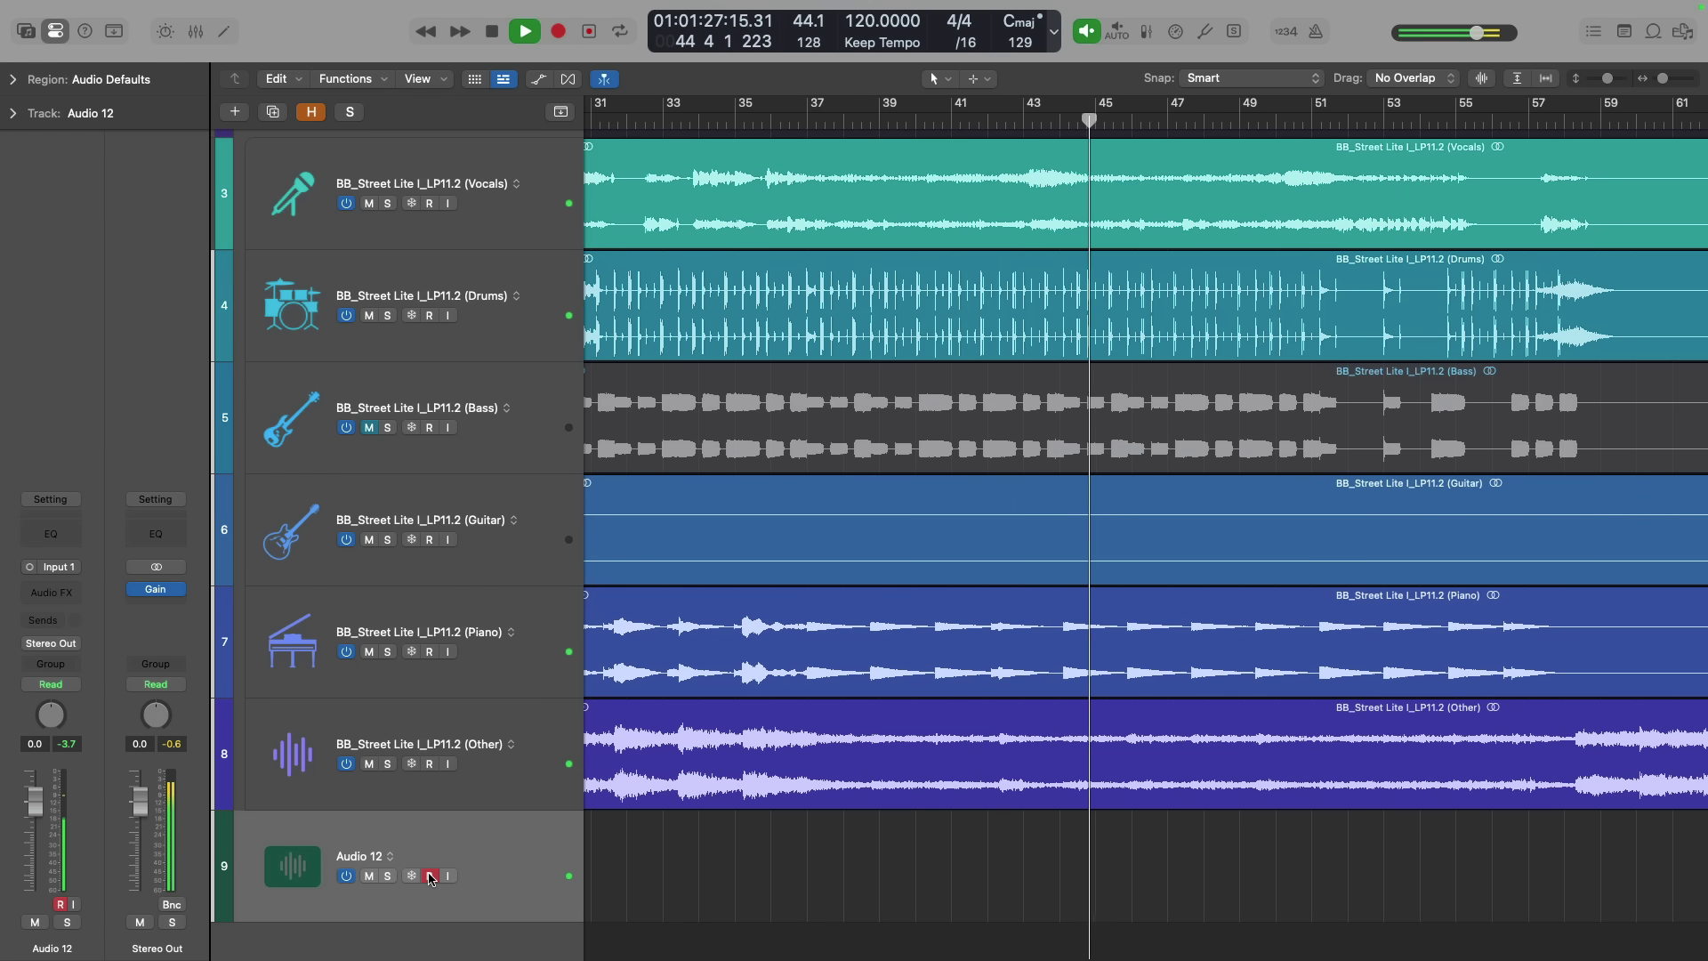
pyautogui.press('space')
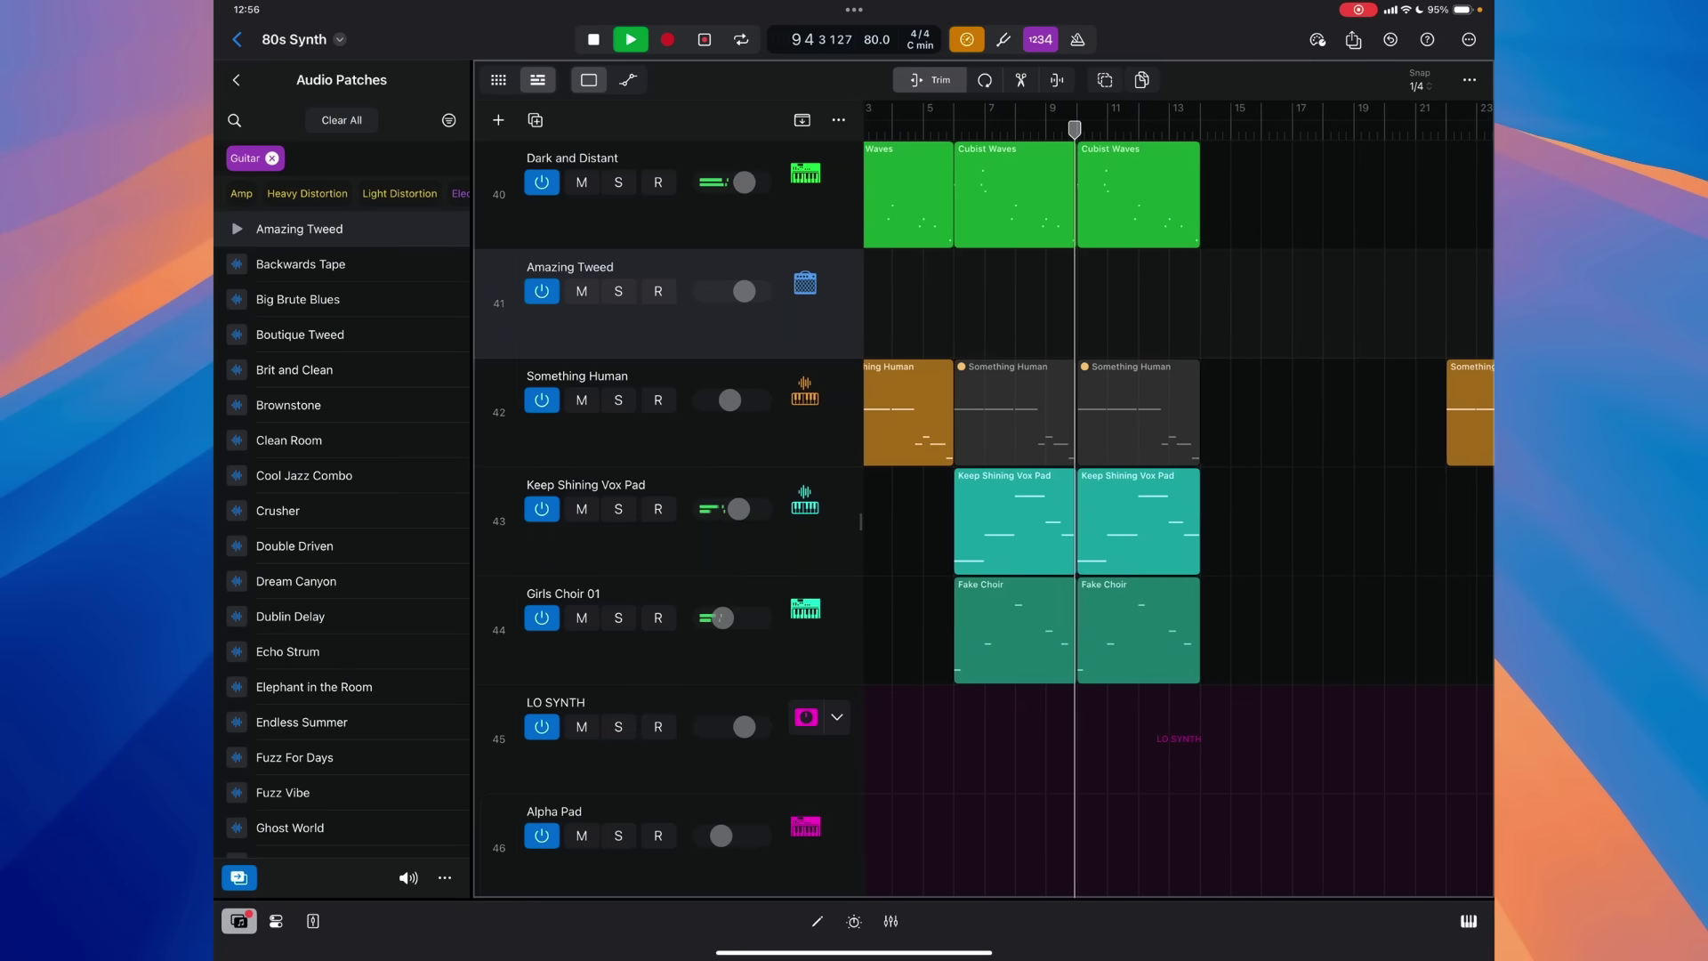
# Stop playback and capture the last performance as the Capture_2 region on Amazing Tweed
pyautogui.press('space')
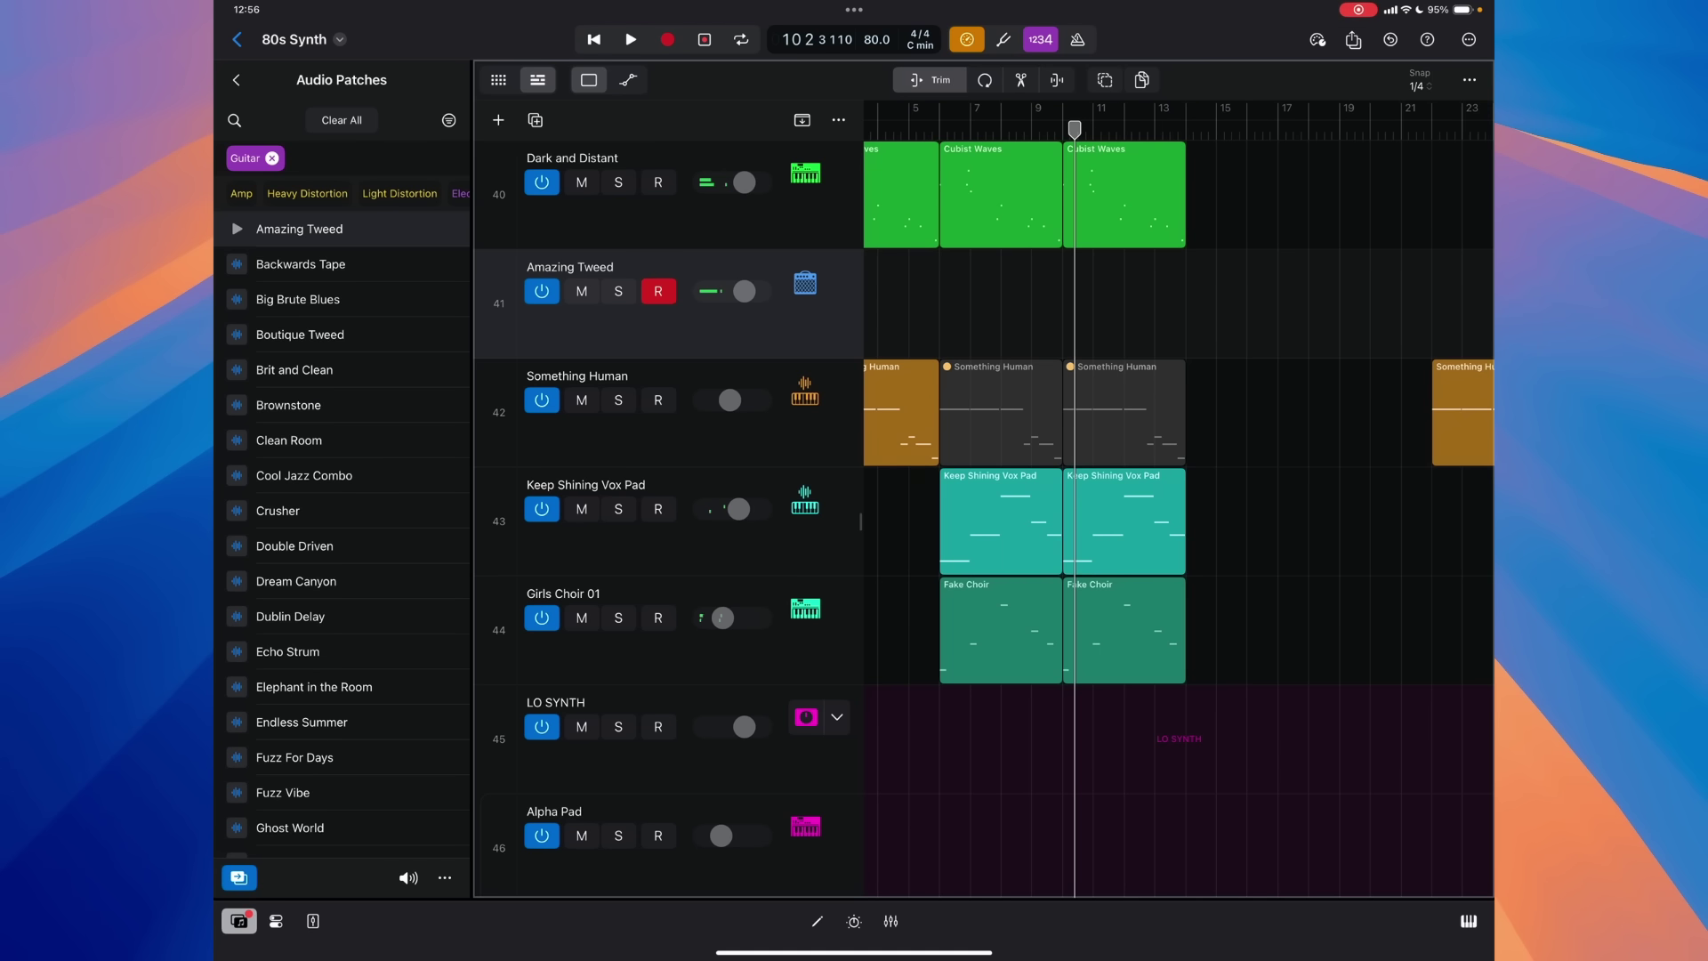
pyautogui.hotkey('shift', 'r')
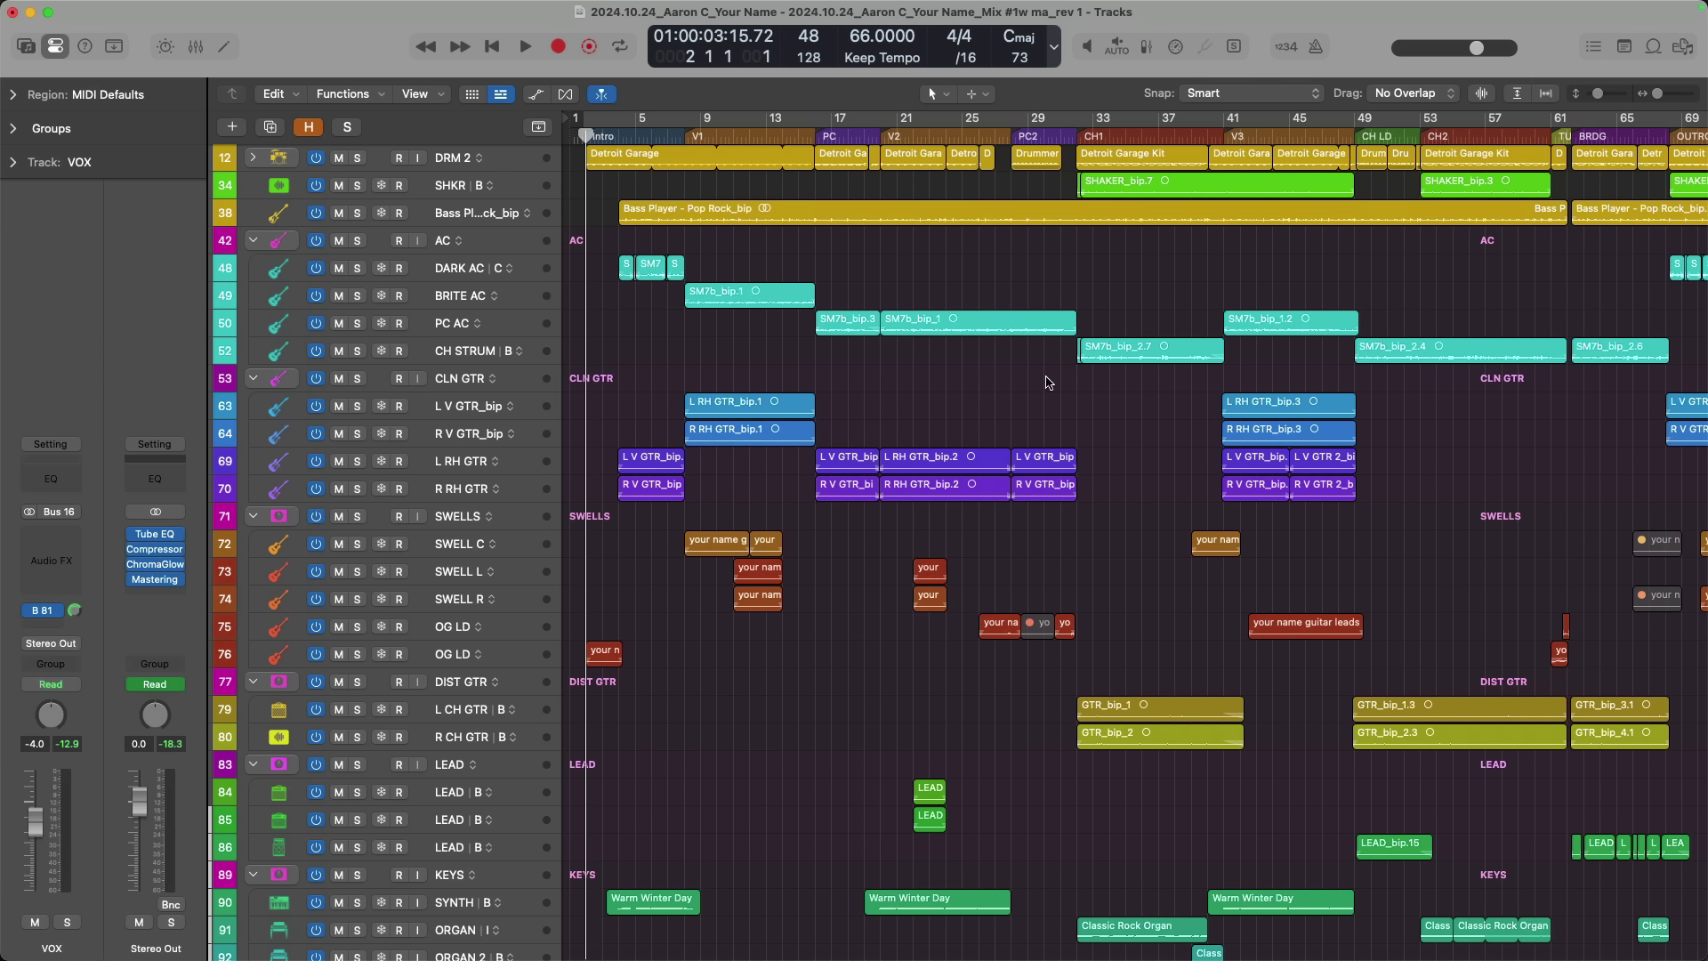
pyautogui.scroll(-10, 1048, 383)
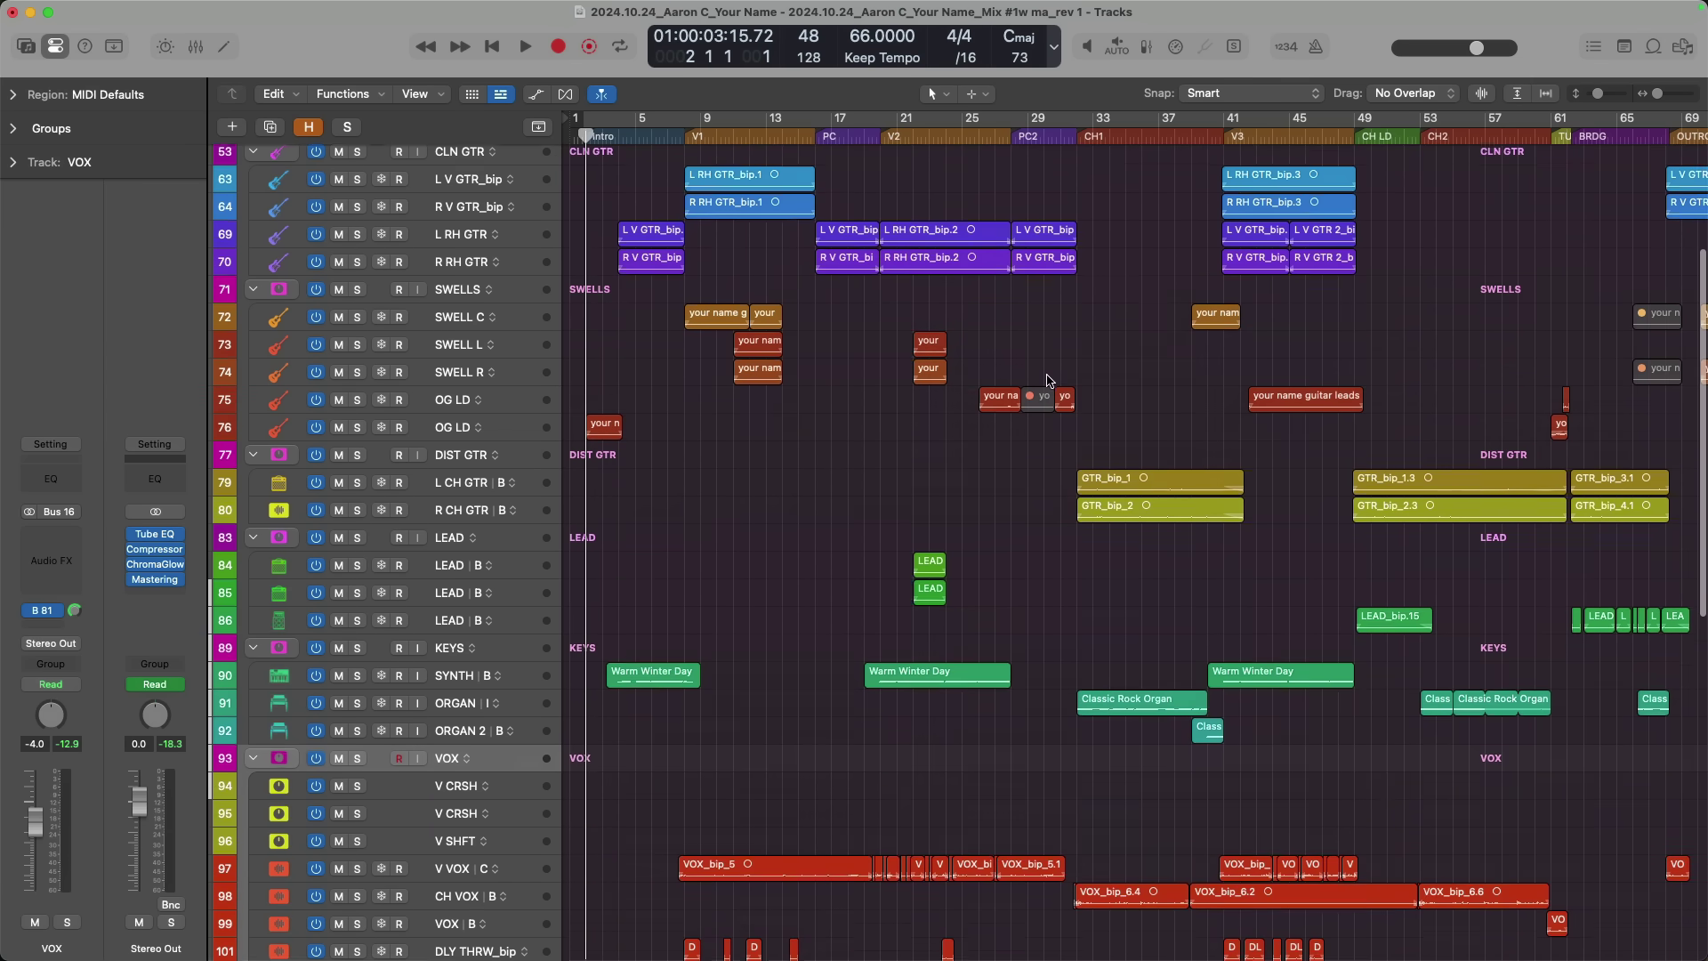
pyautogui.scroll(-10, 1048, 381)
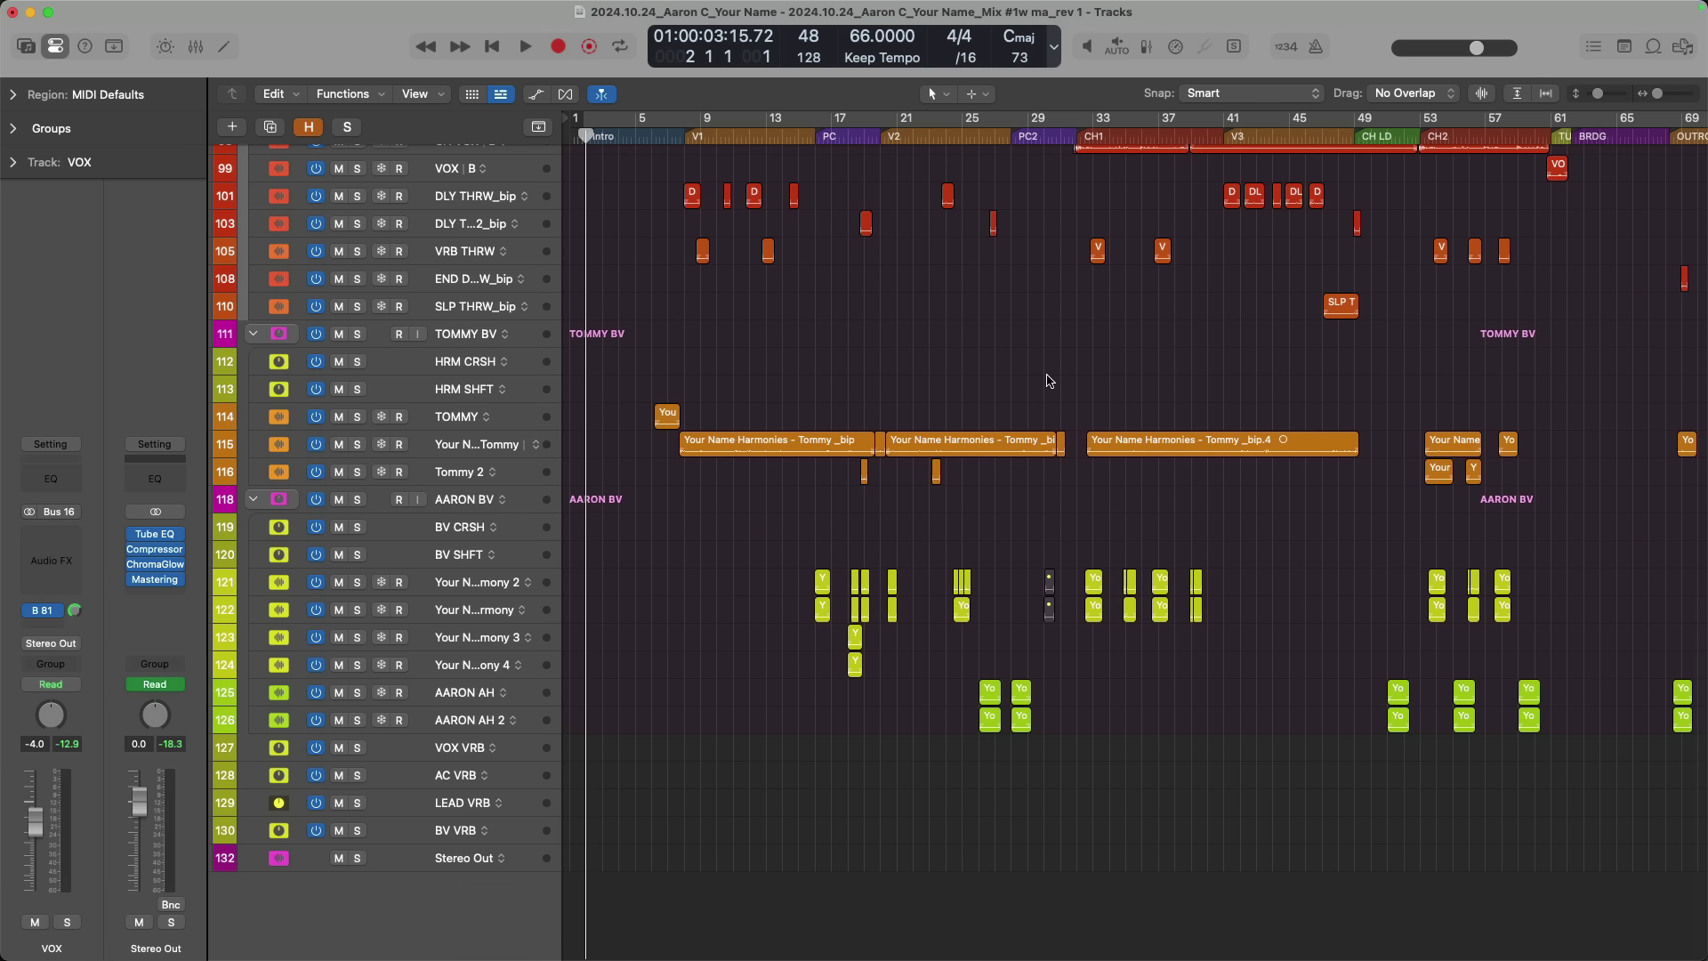
# Use Search and Select Track with 'sh' to jump to the 34 SHKR track
pyautogui.press('super+f')
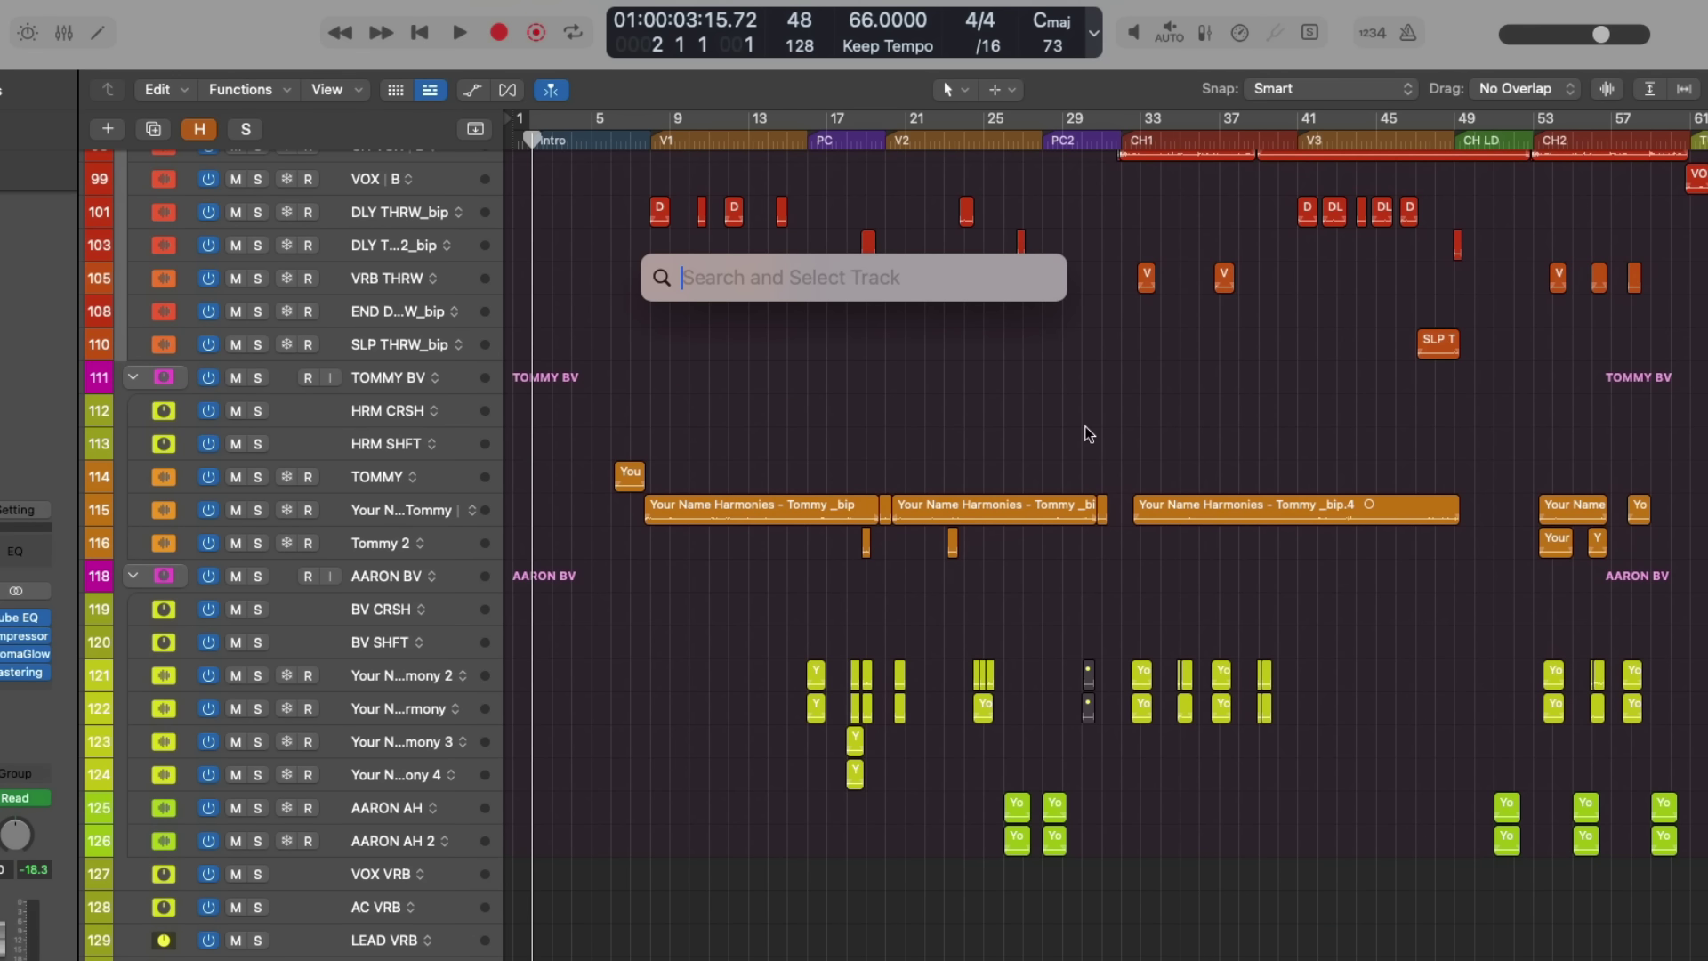
pyautogui.write('sh')
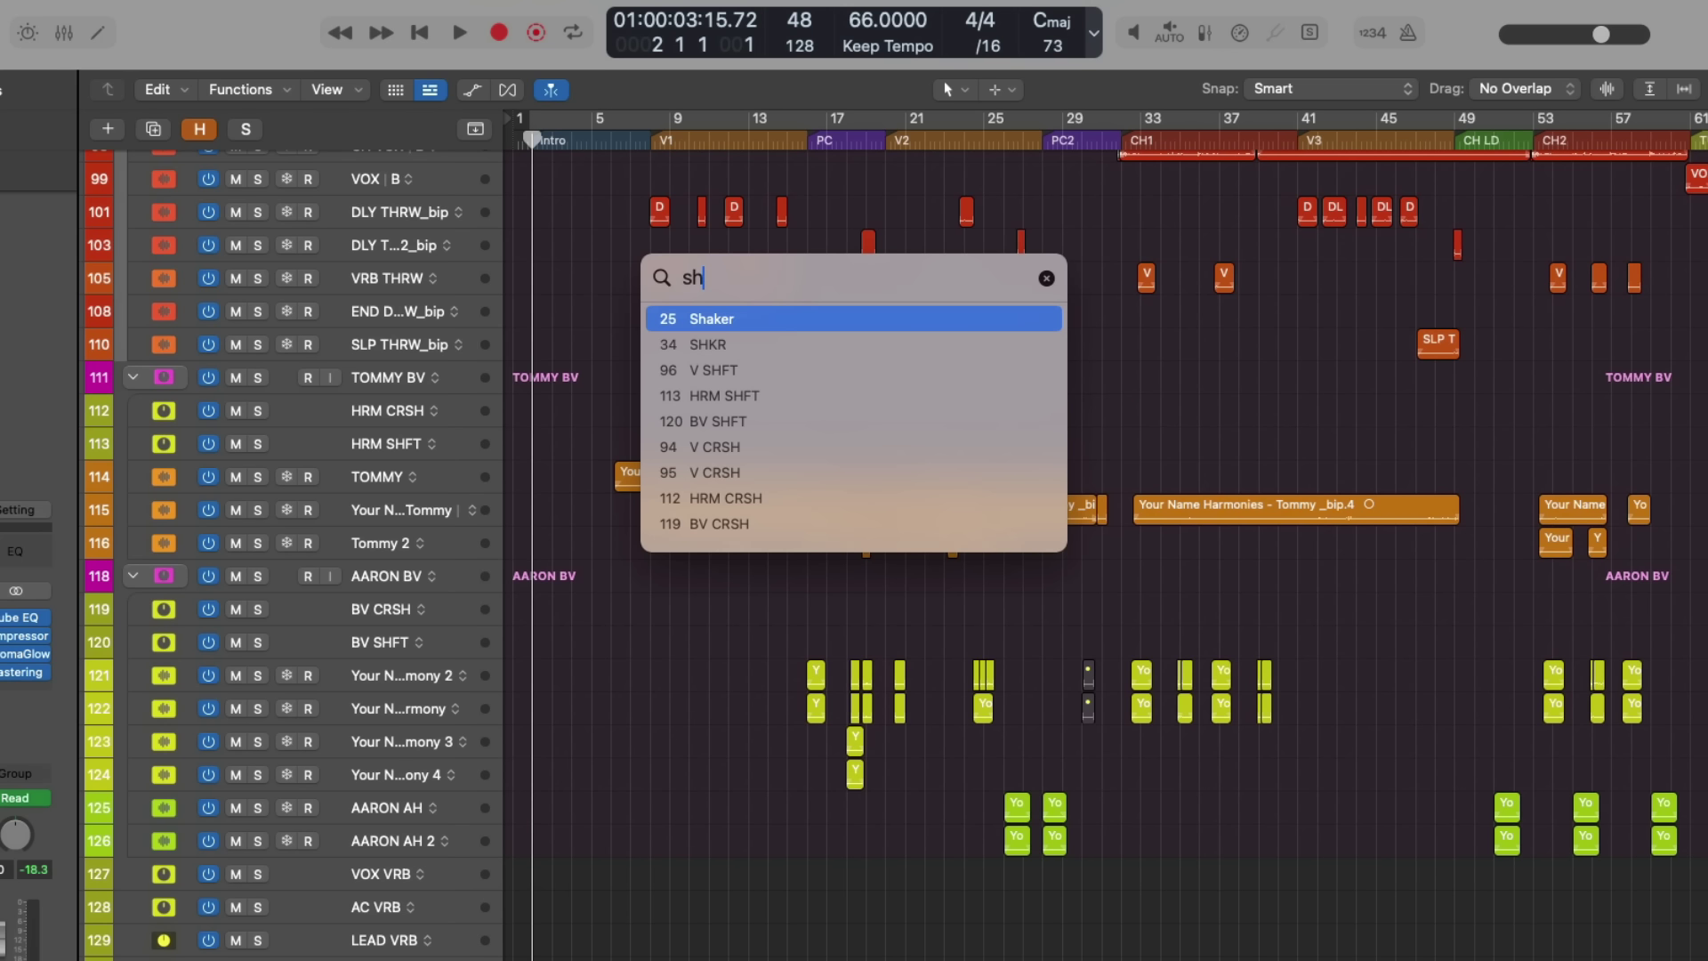
pyautogui.press('Down')
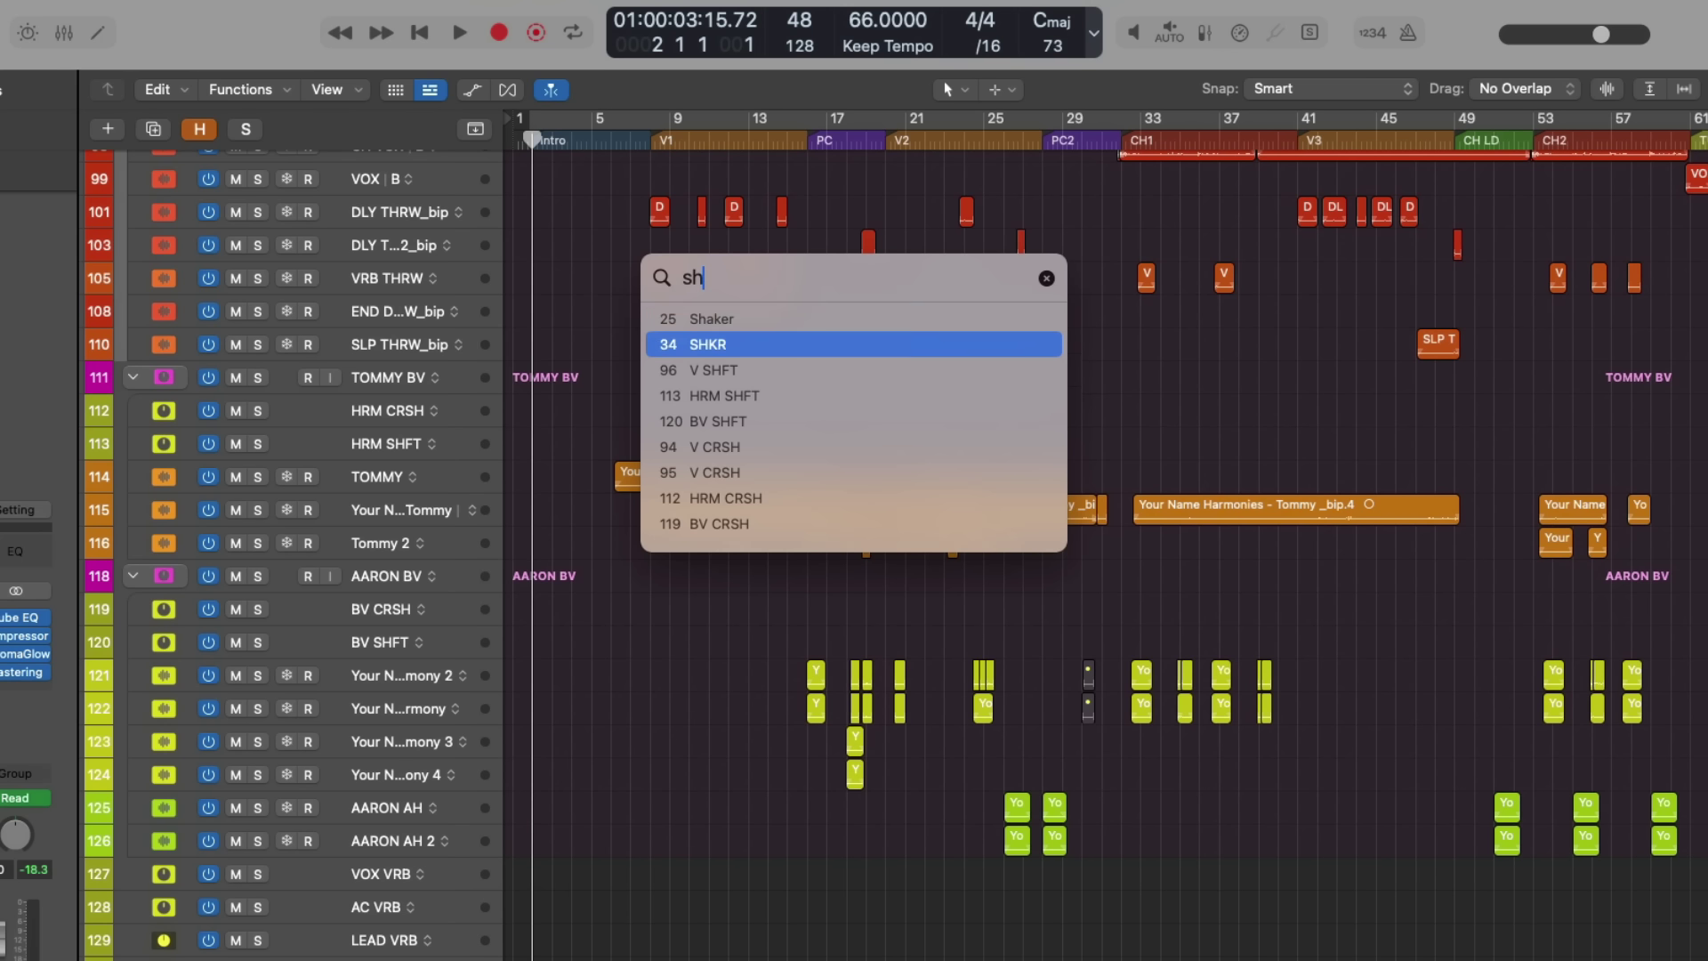
pyautogui.press('Return')
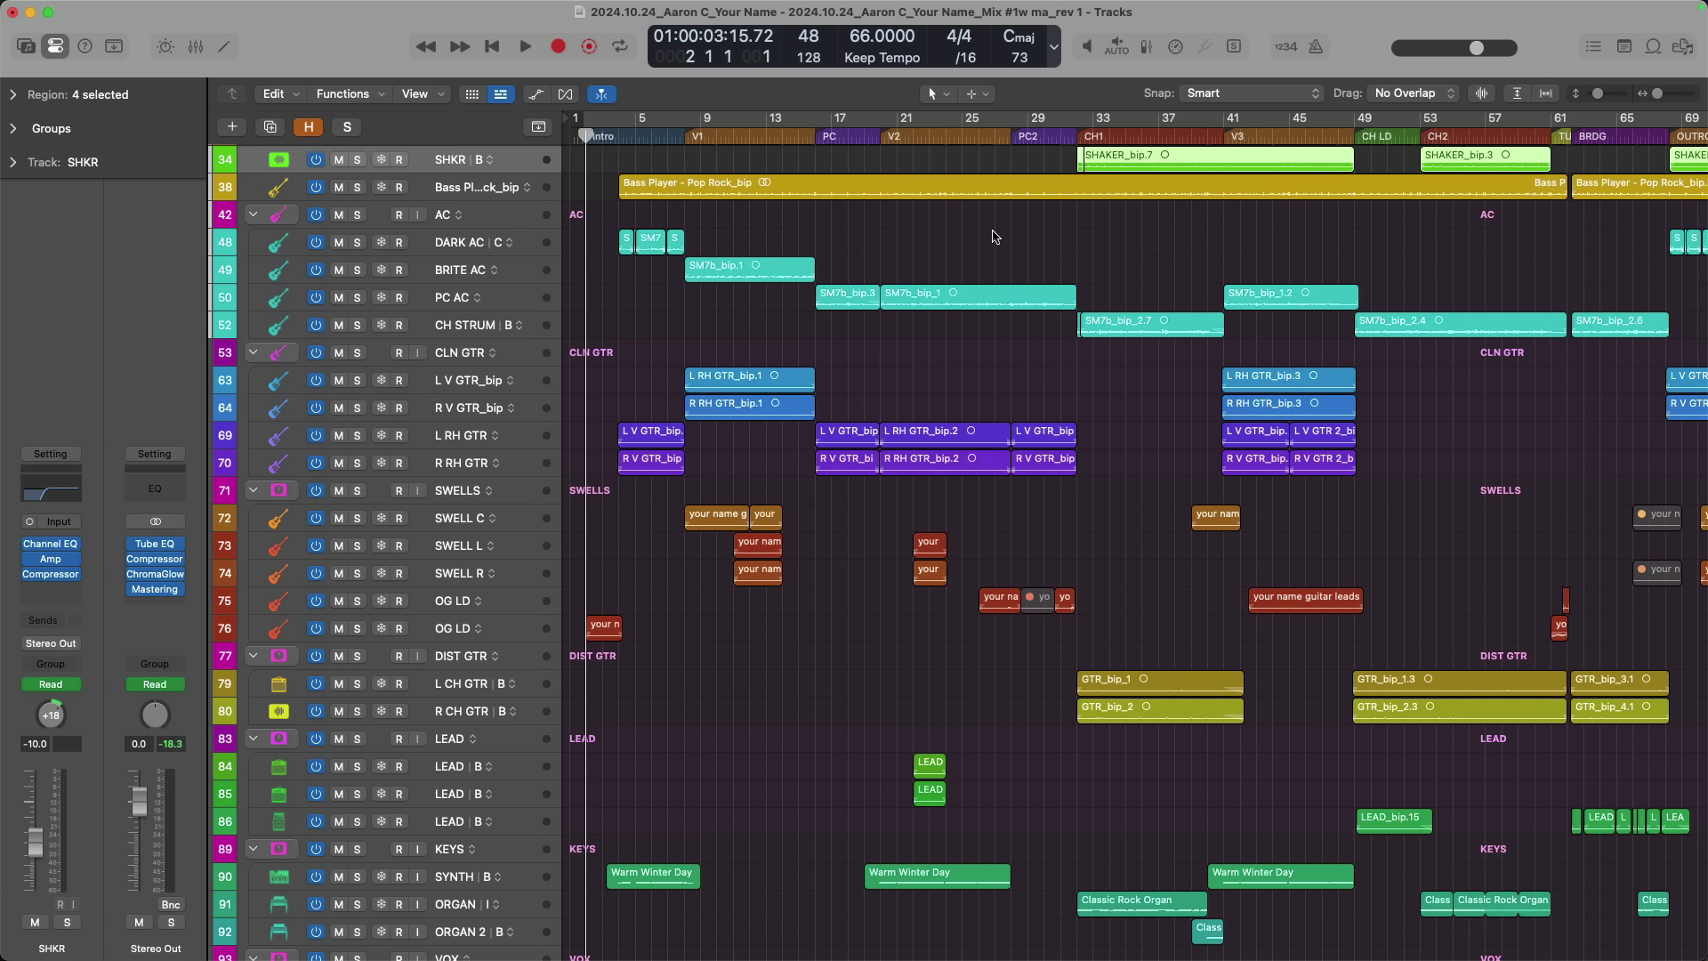
# Search 'v' and select track 97 V VOX, scrolling it into view
pyautogui.press('super+f')
pyautogui.write('v')
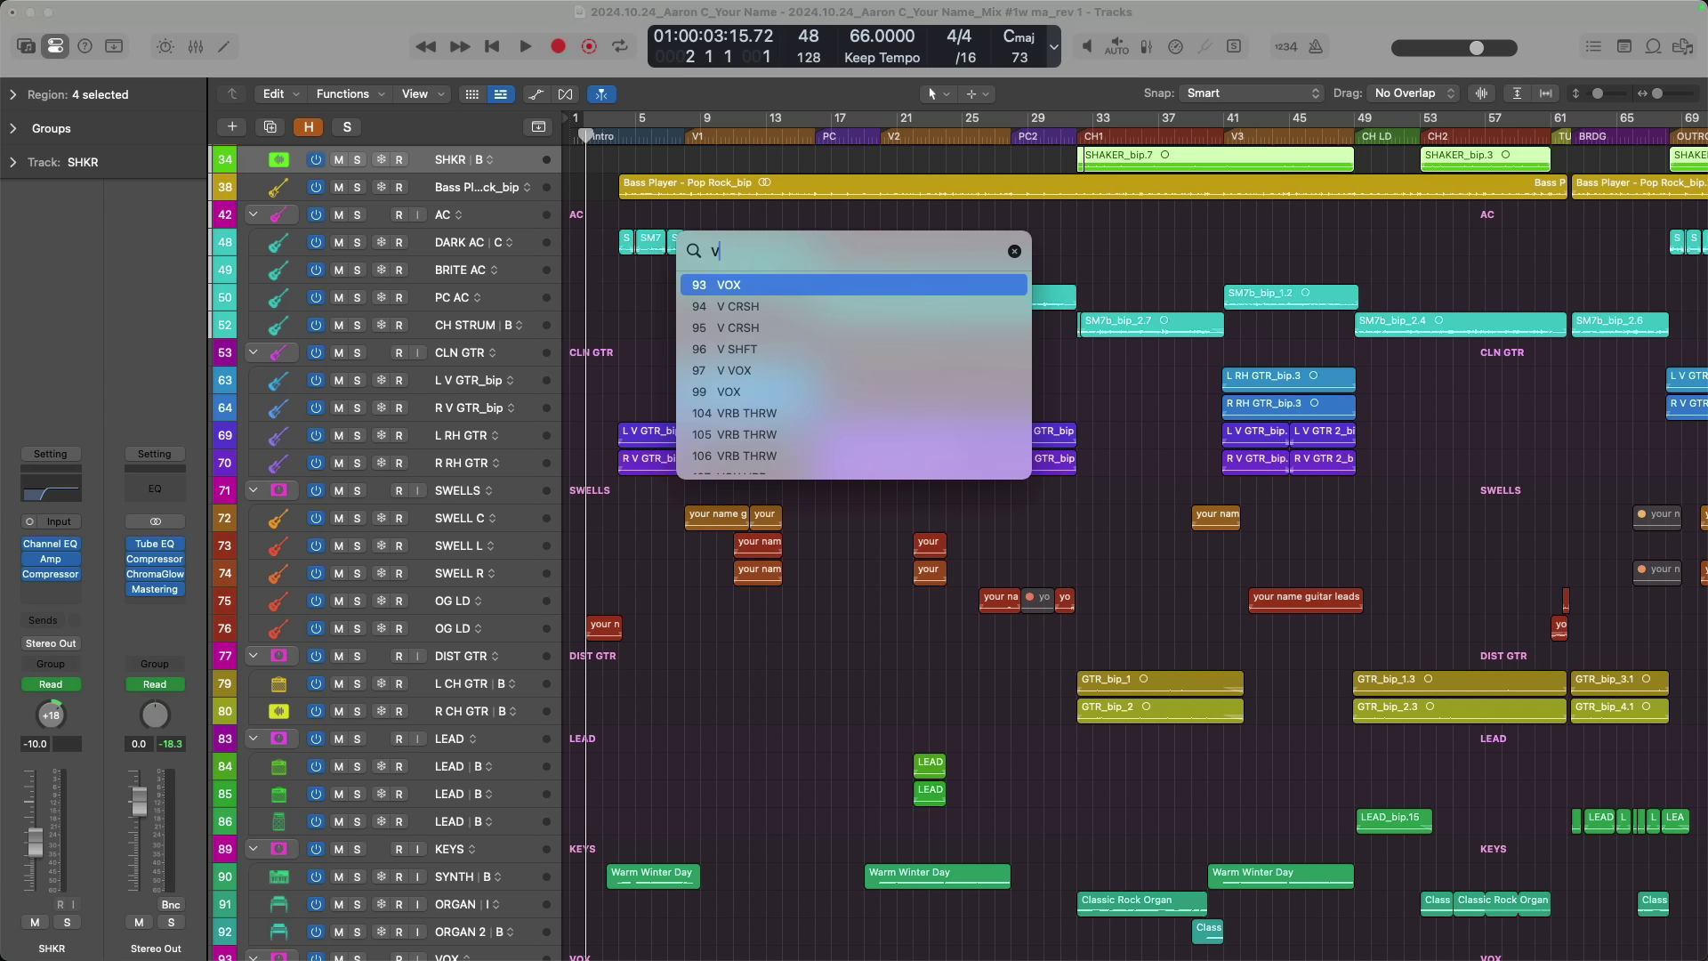
pyautogui.press('Down')
pyautogui.press('Down')
pyautogui.press('Down')
pyautogui.press('Down')
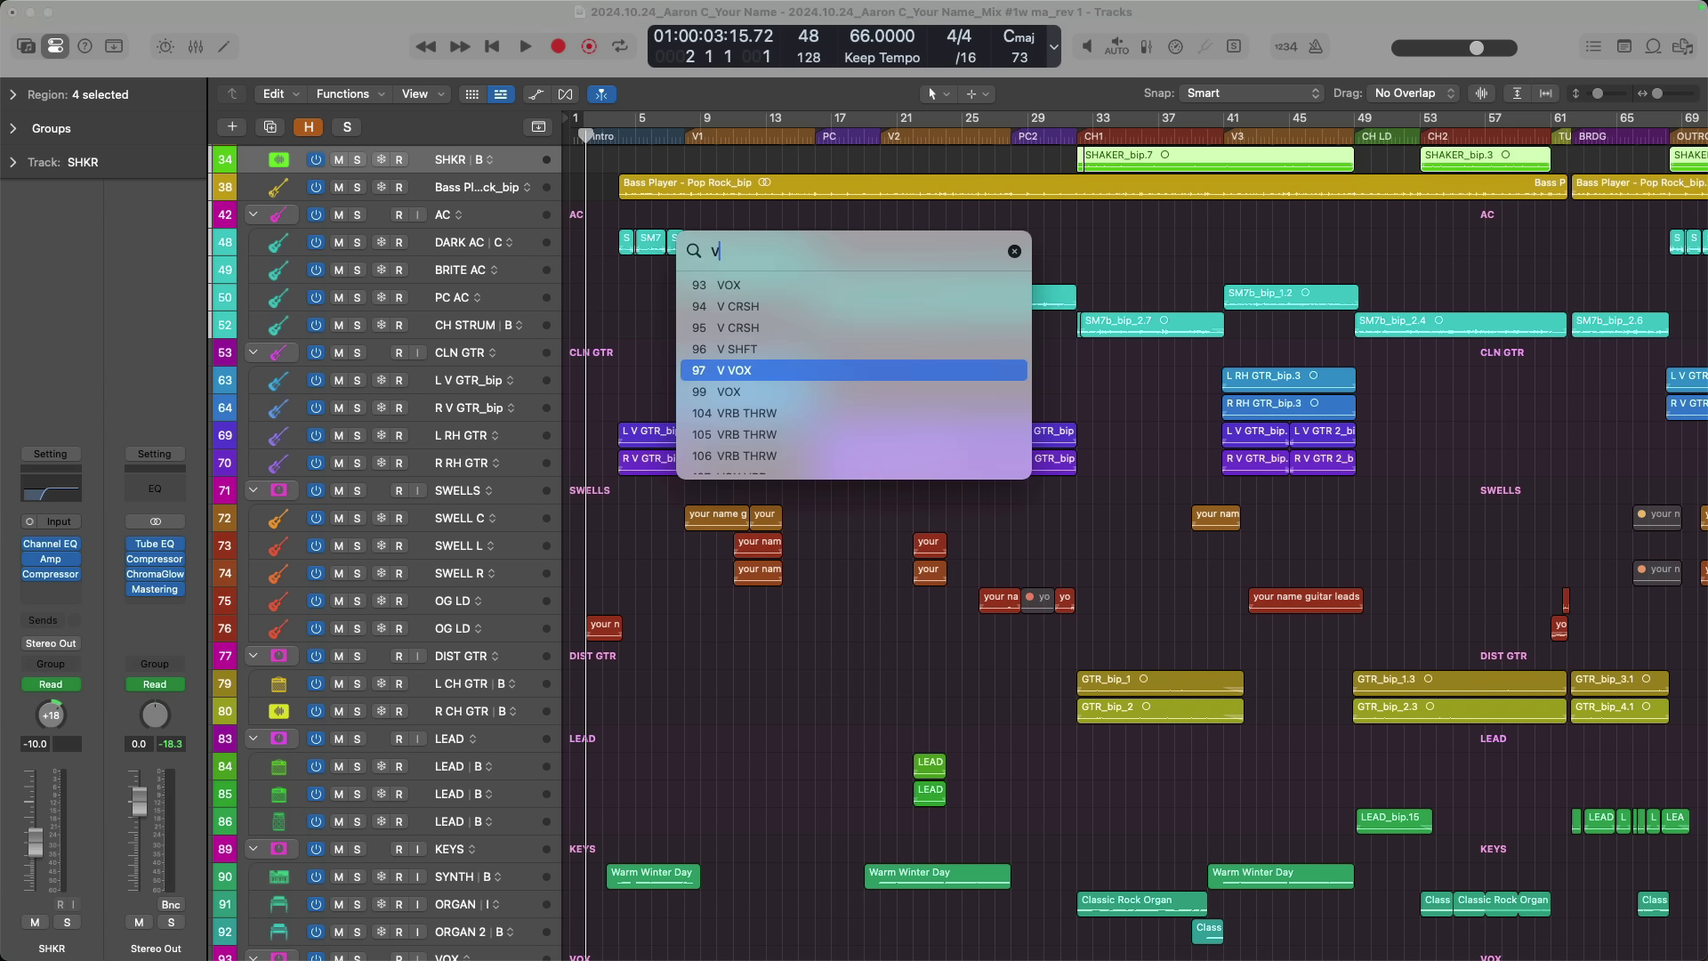
pyautogui.press('Return')
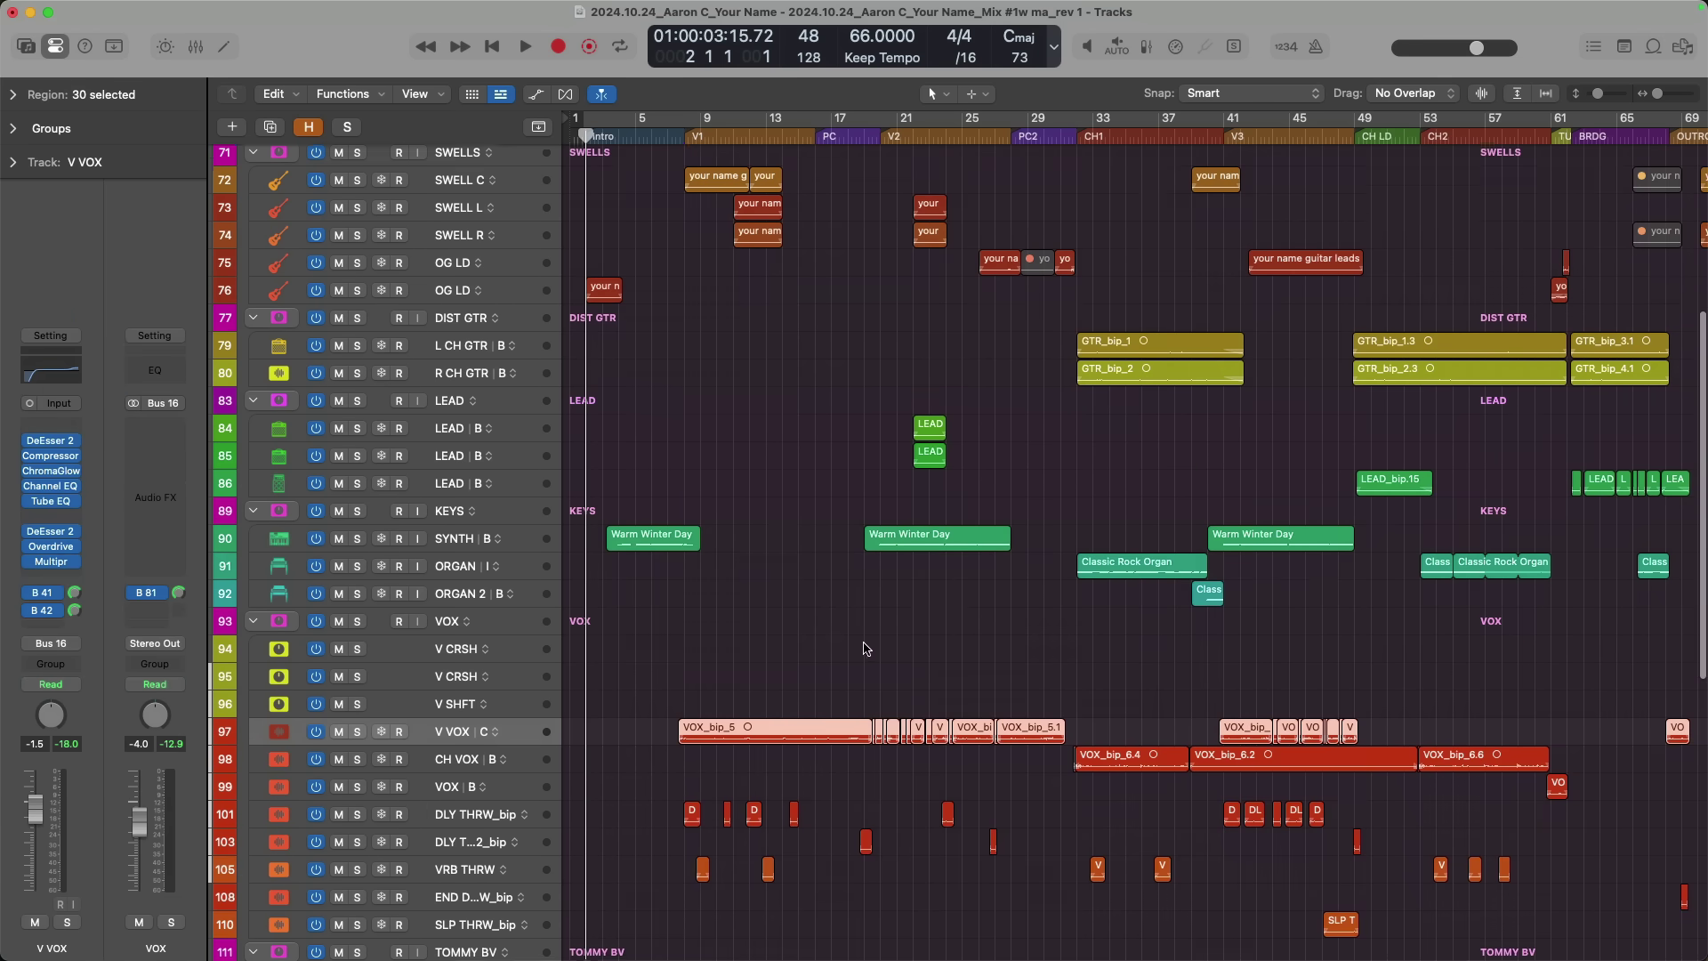
pyautogui.scroll(-1, 867, 649)
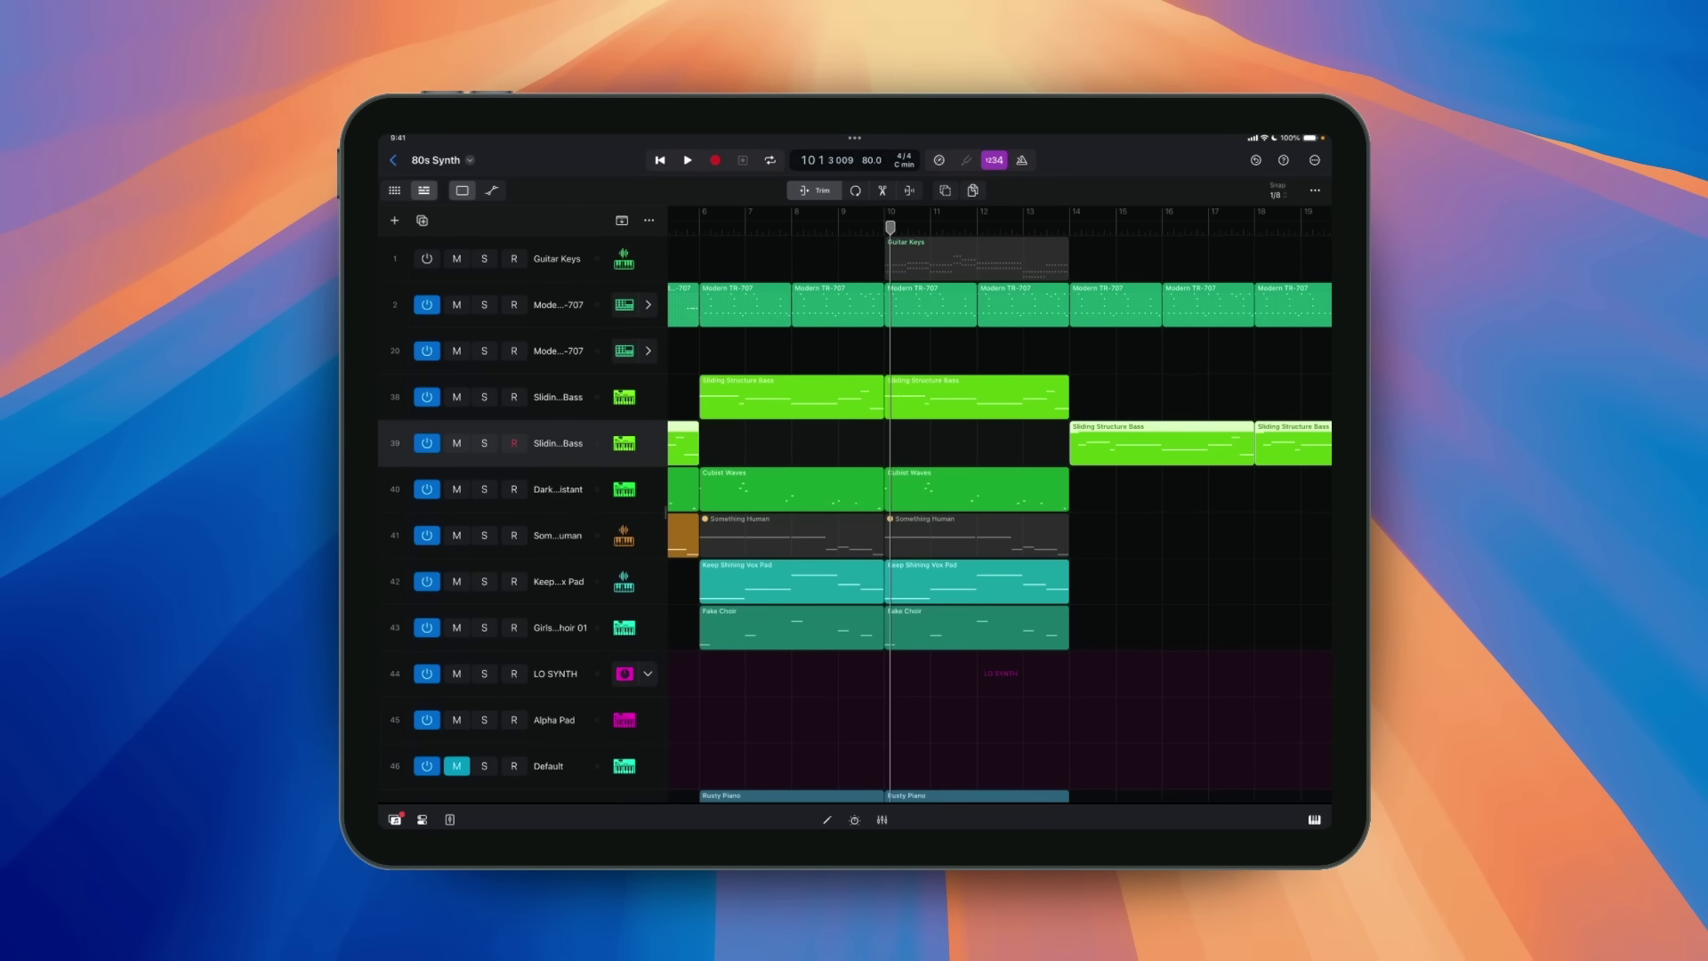
# Search for 'Tripl' from the track options and select track 49 Triplet Tick Tock
pyautogui.click(648, 220)
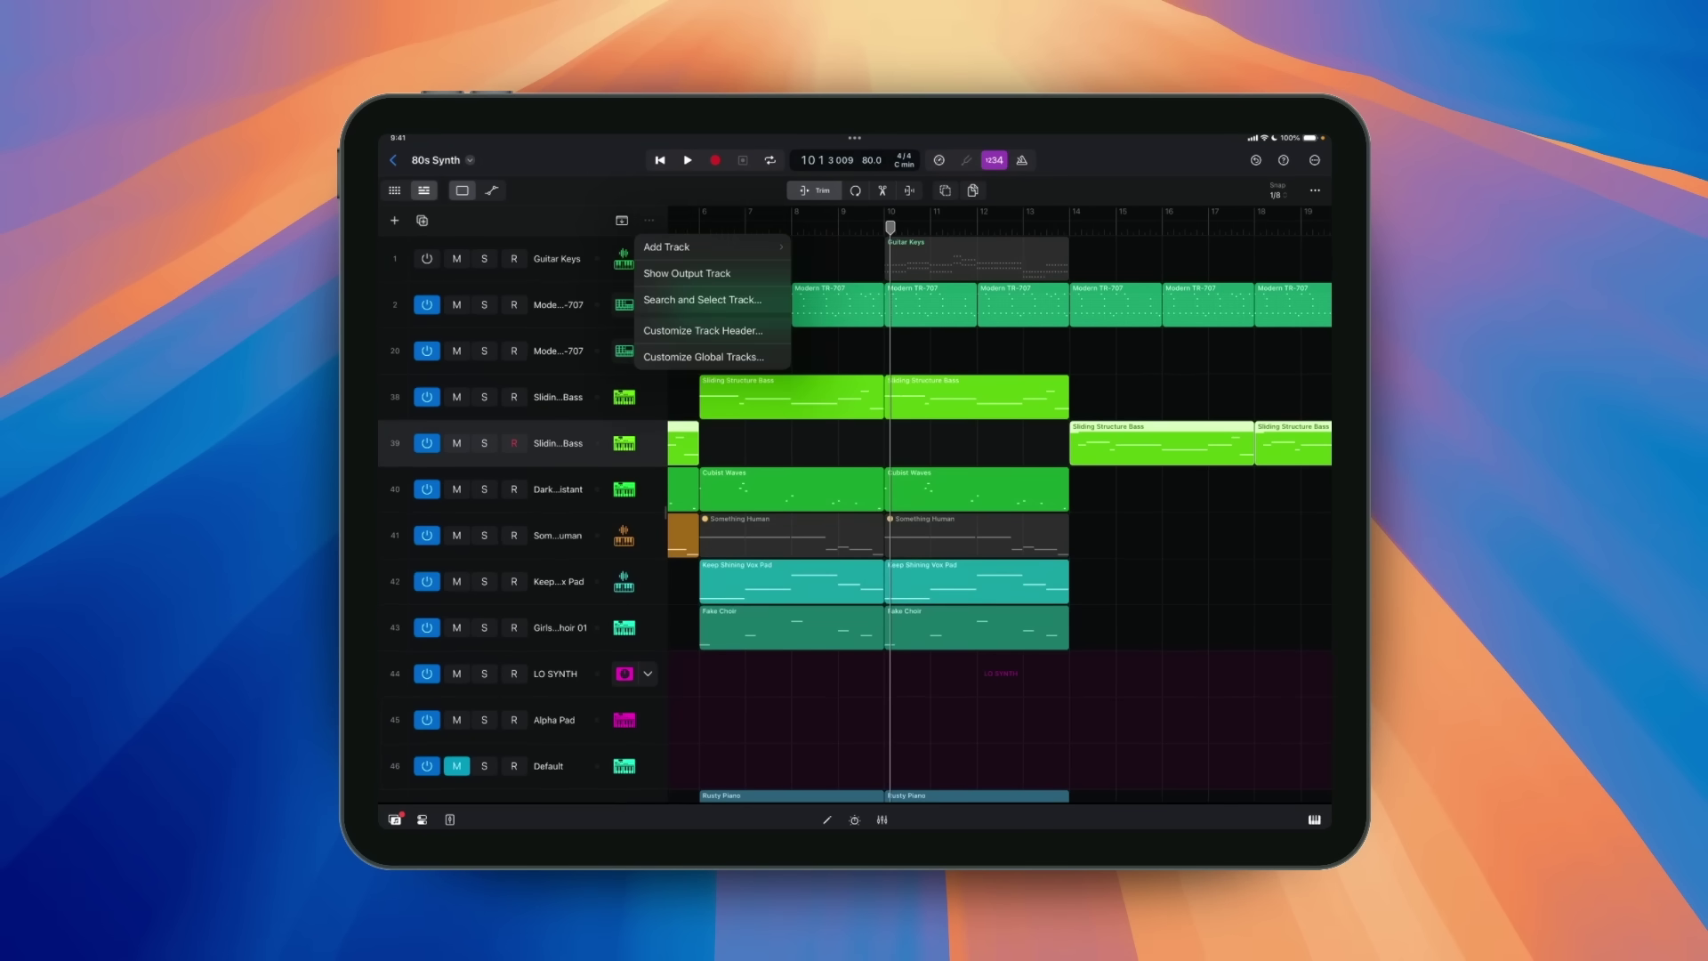
pyautogui.click(702, 300)
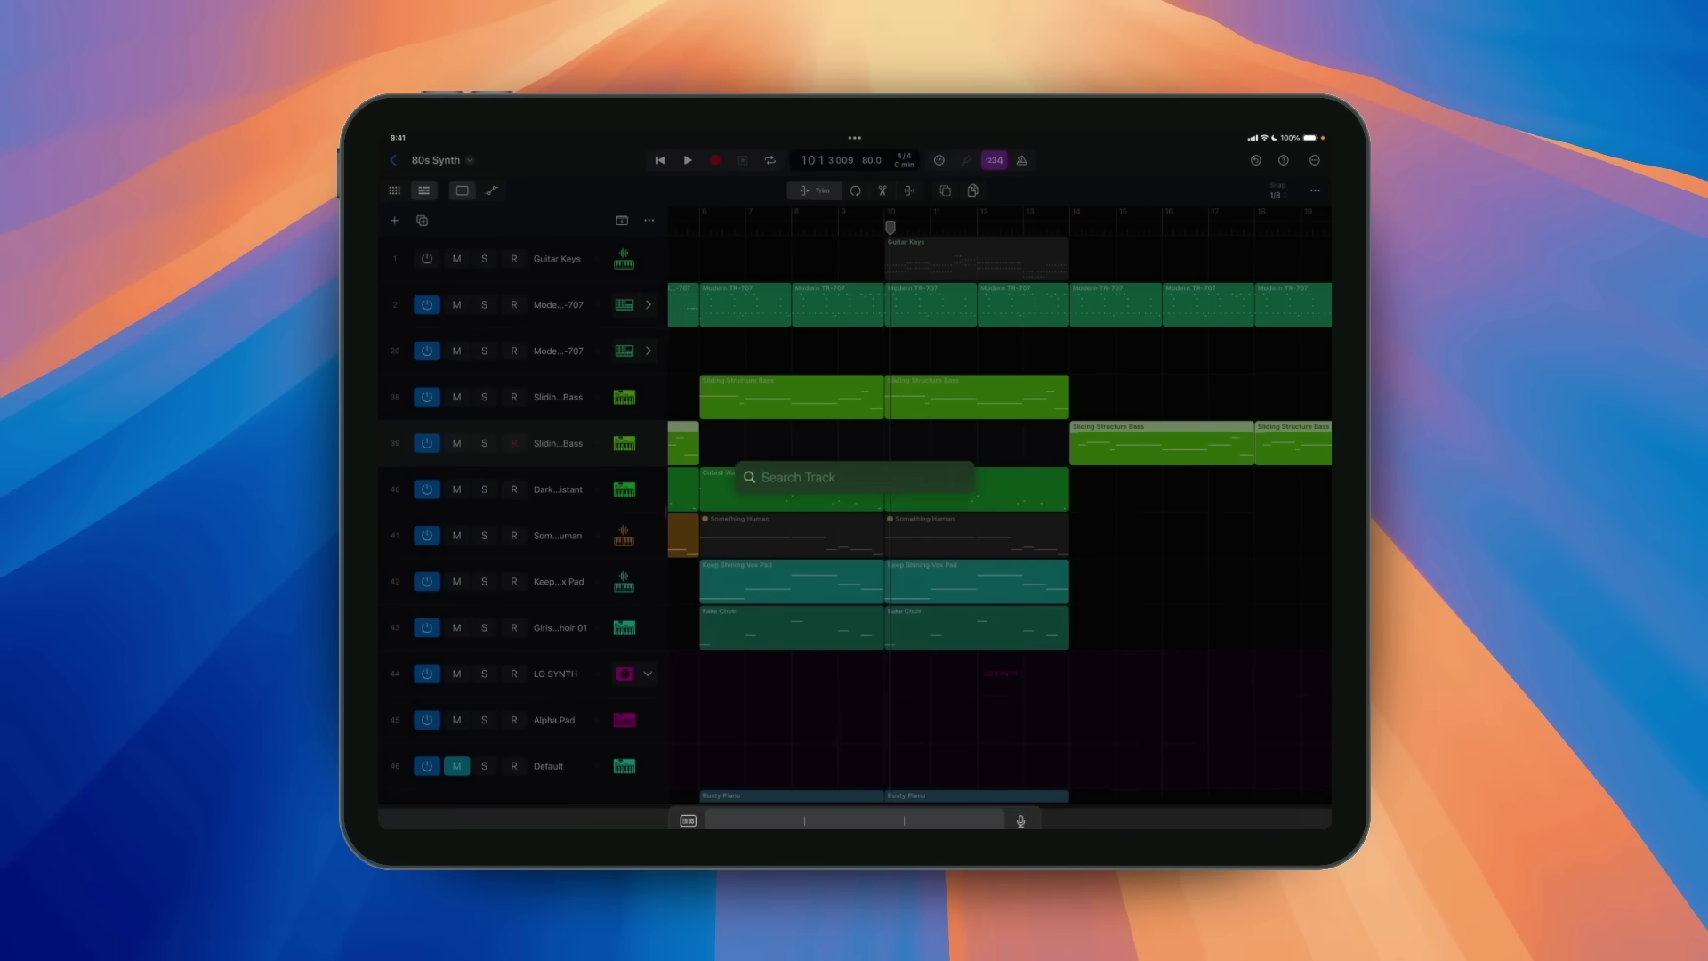
pyautogui.write('Tripl')
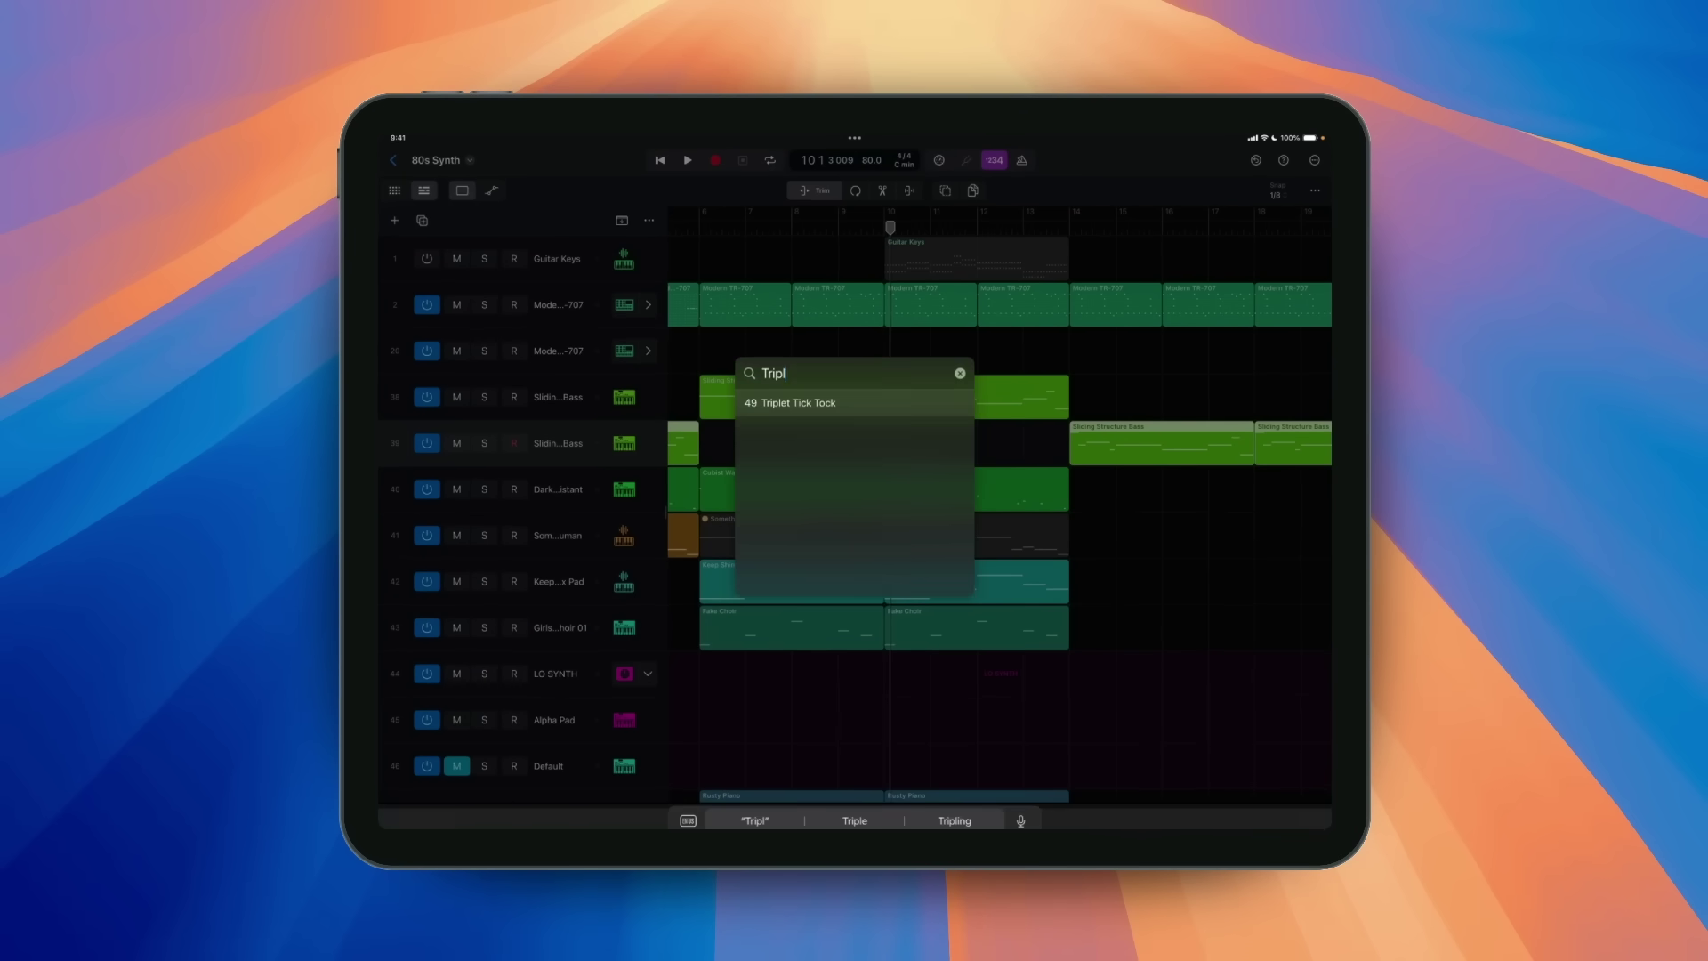
pyautogui.press('Return')
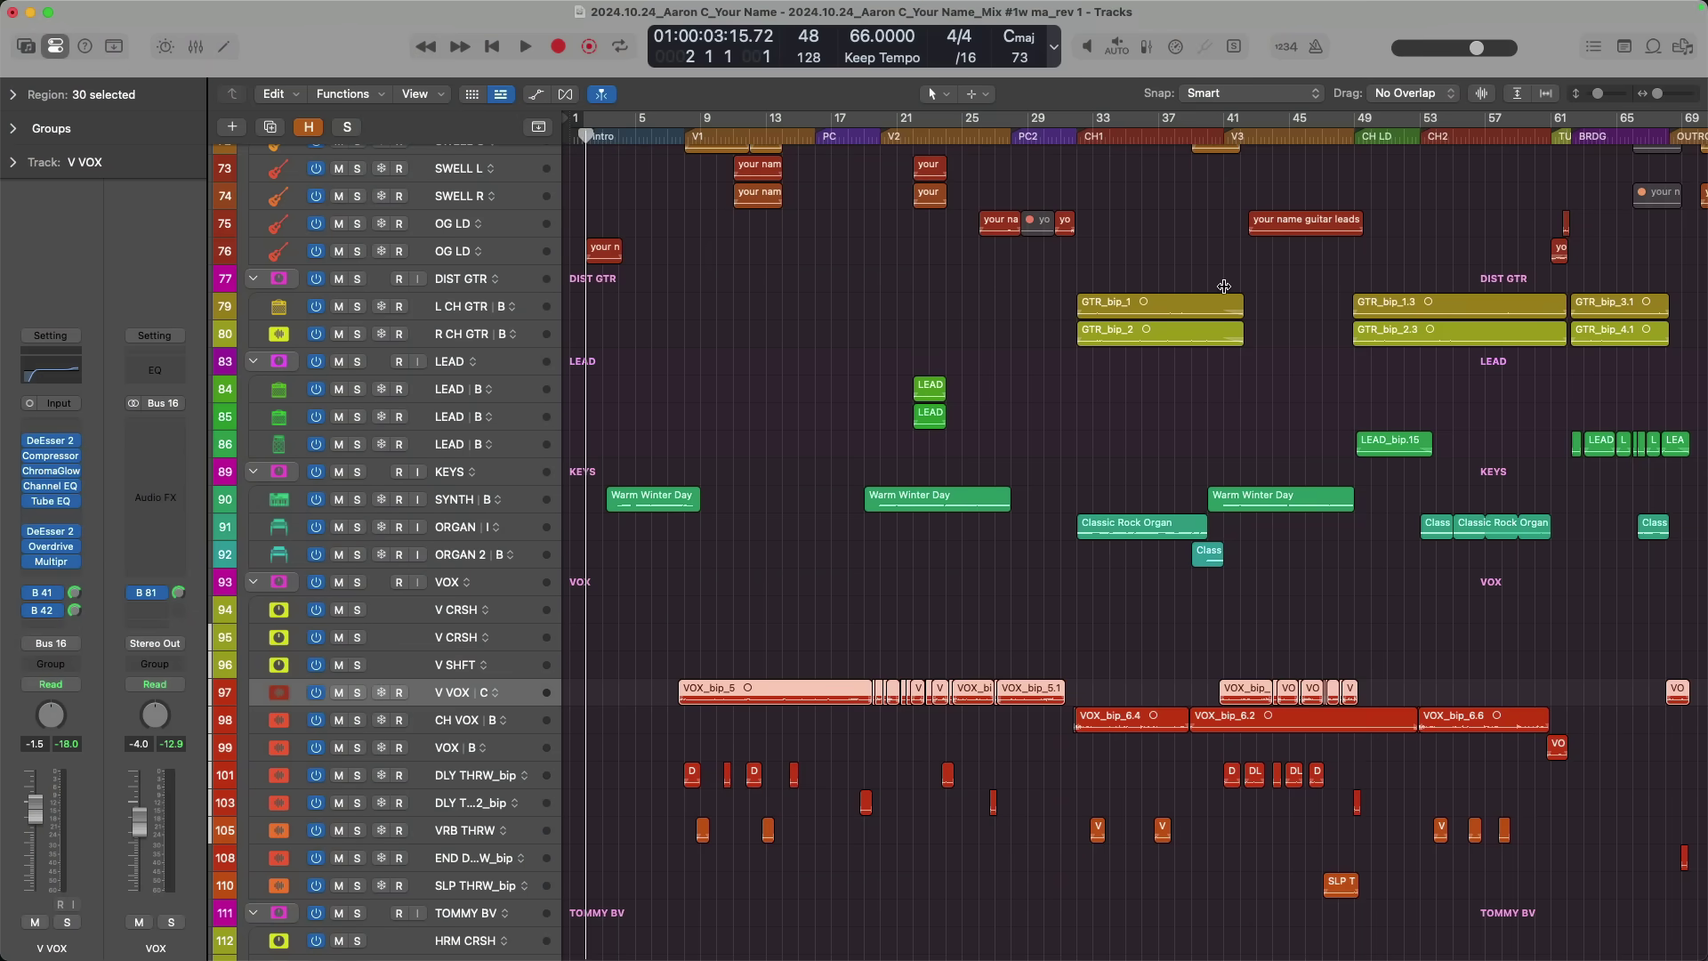
# Show the Output Meter instead of Master Volume in the control bar, then place the playhead at bar 32
pyautogui.rightClick(1373, 65)
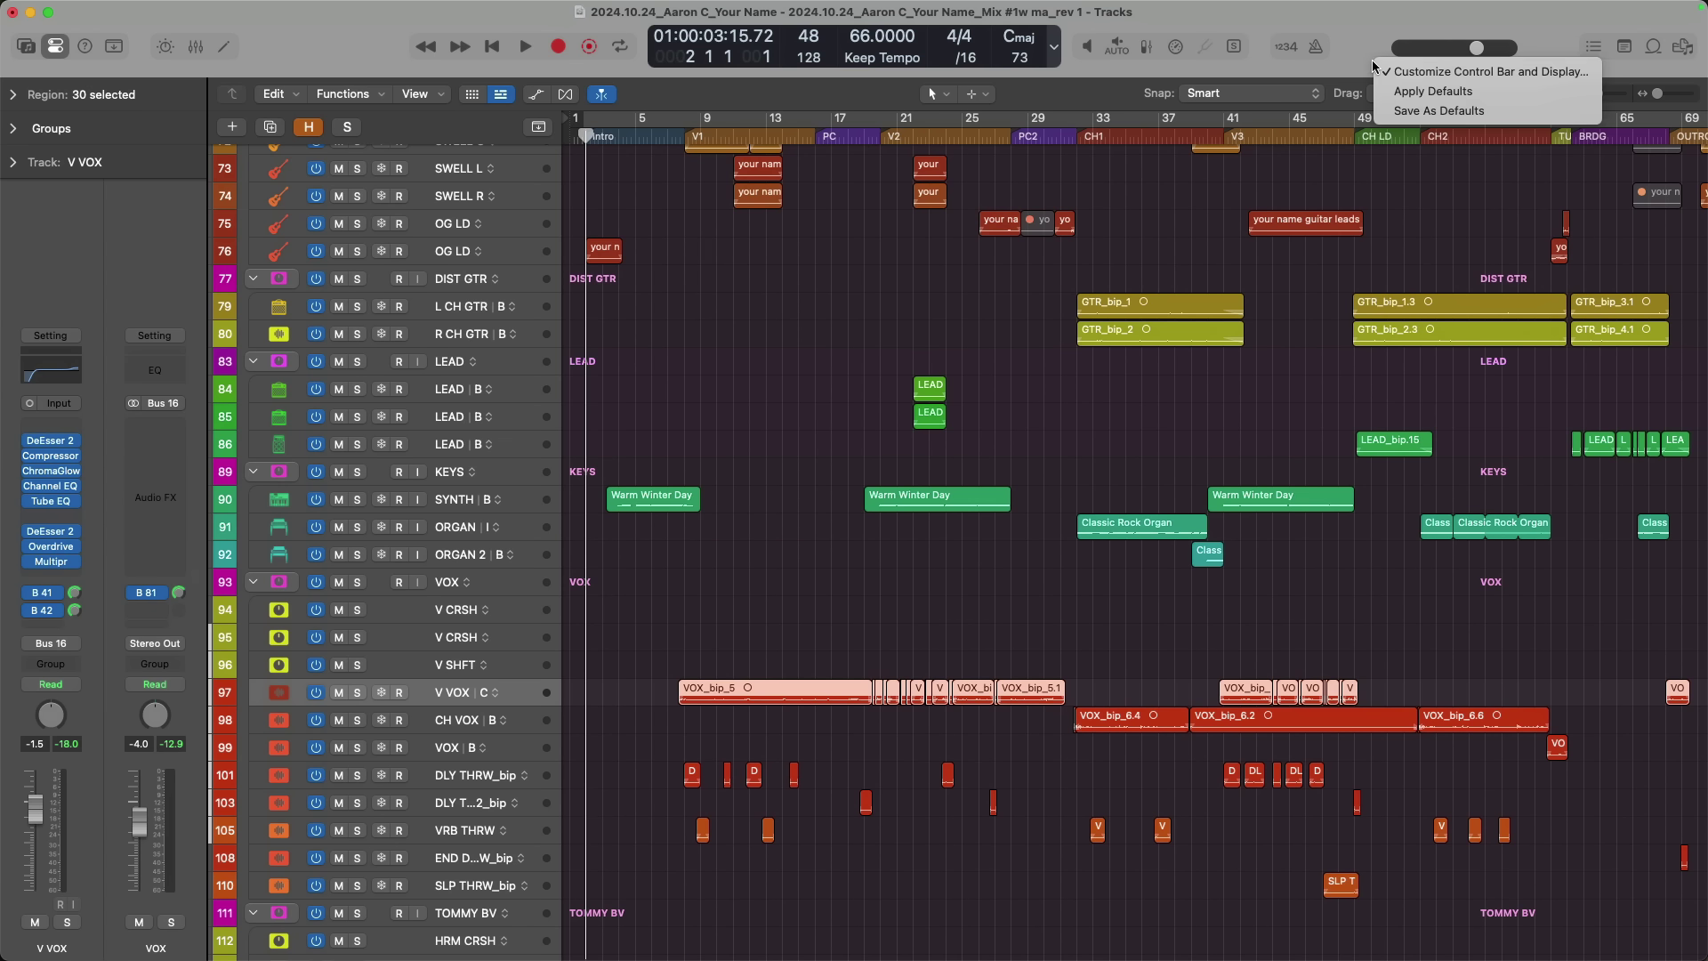
pyautogui.click(1477, 71)
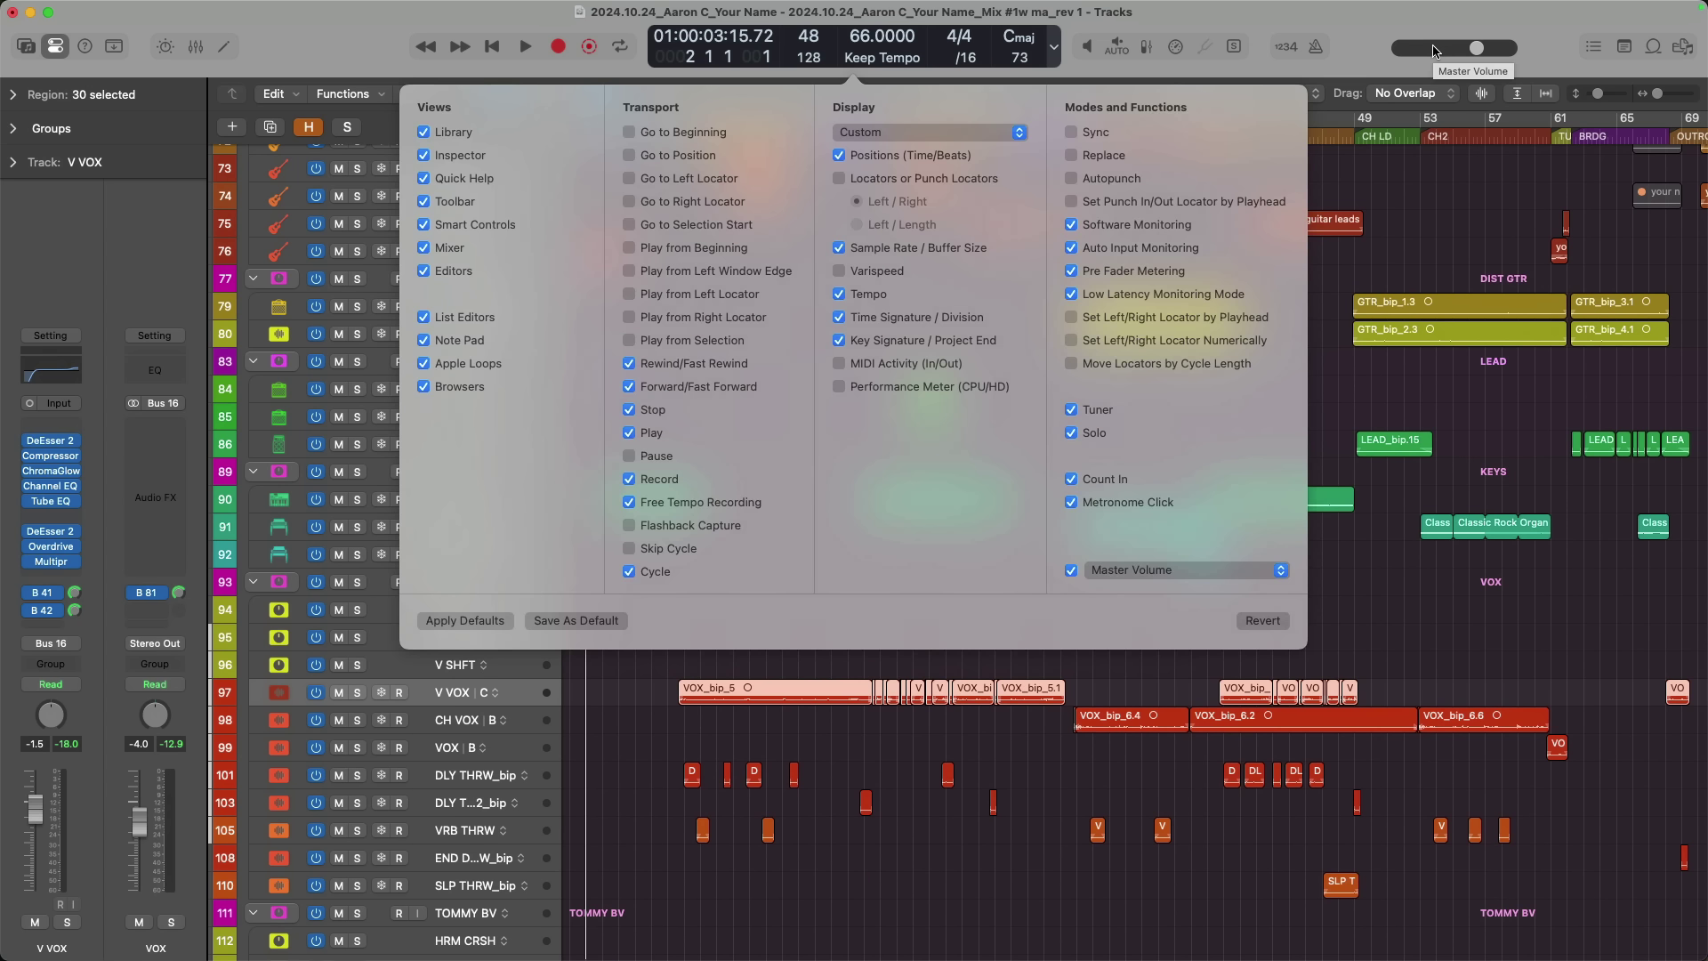
pyautogui.click(1071, 571)
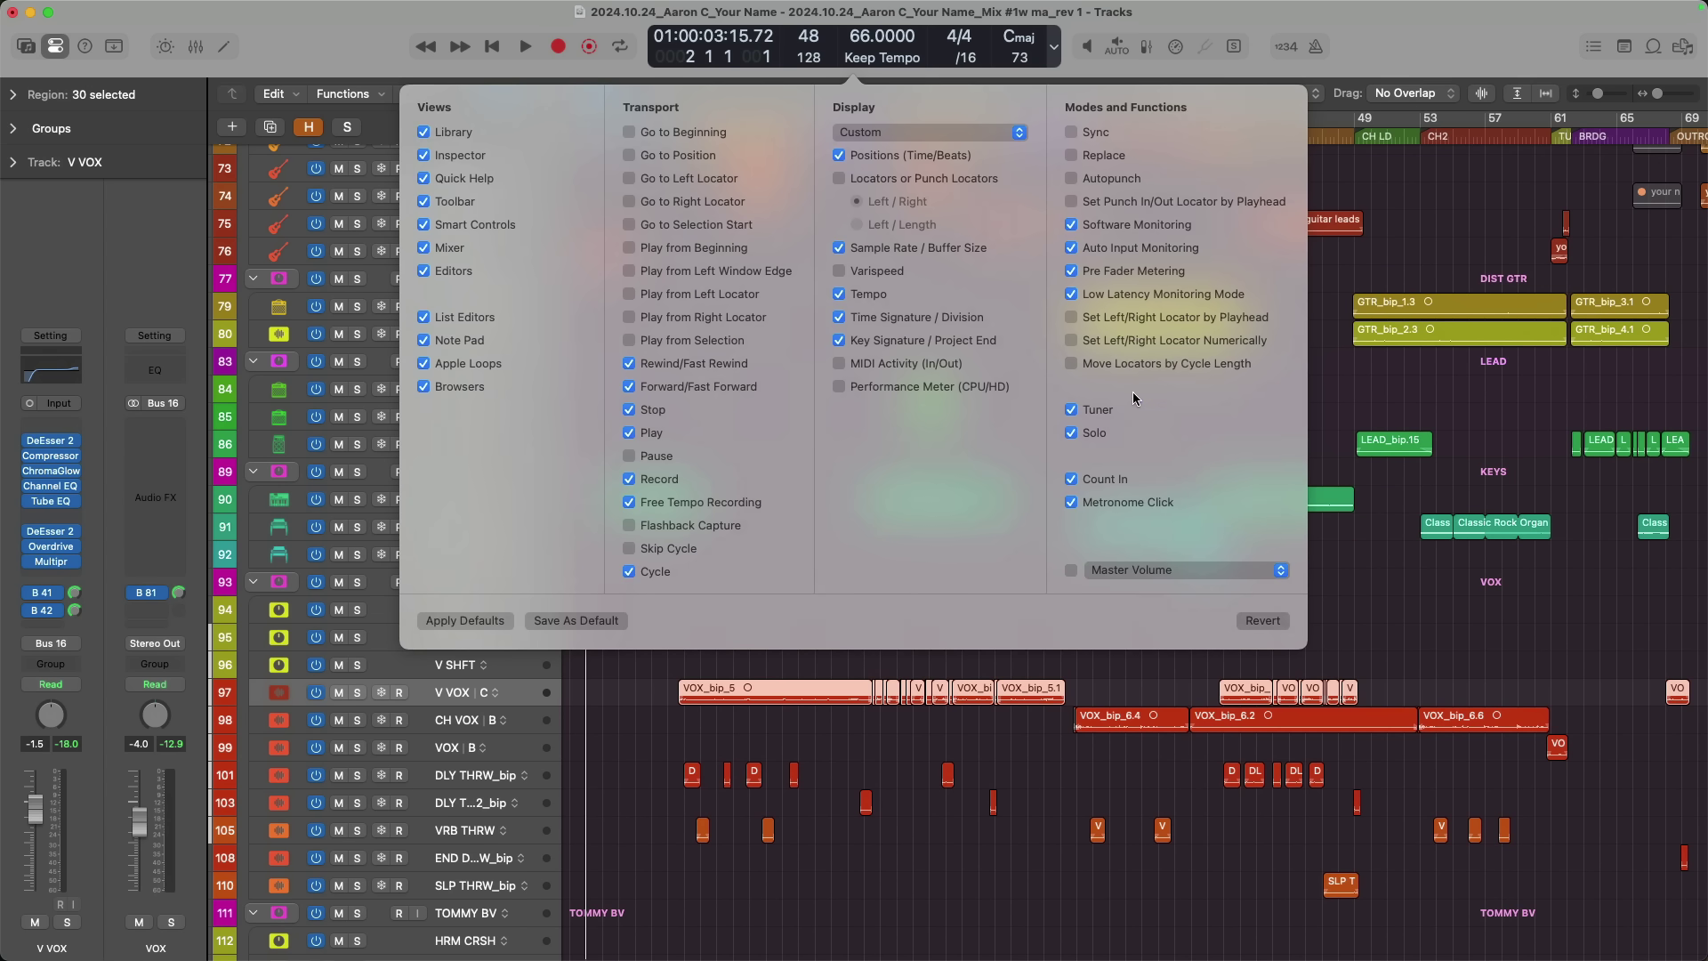
pyautogui.click(1071, 571)
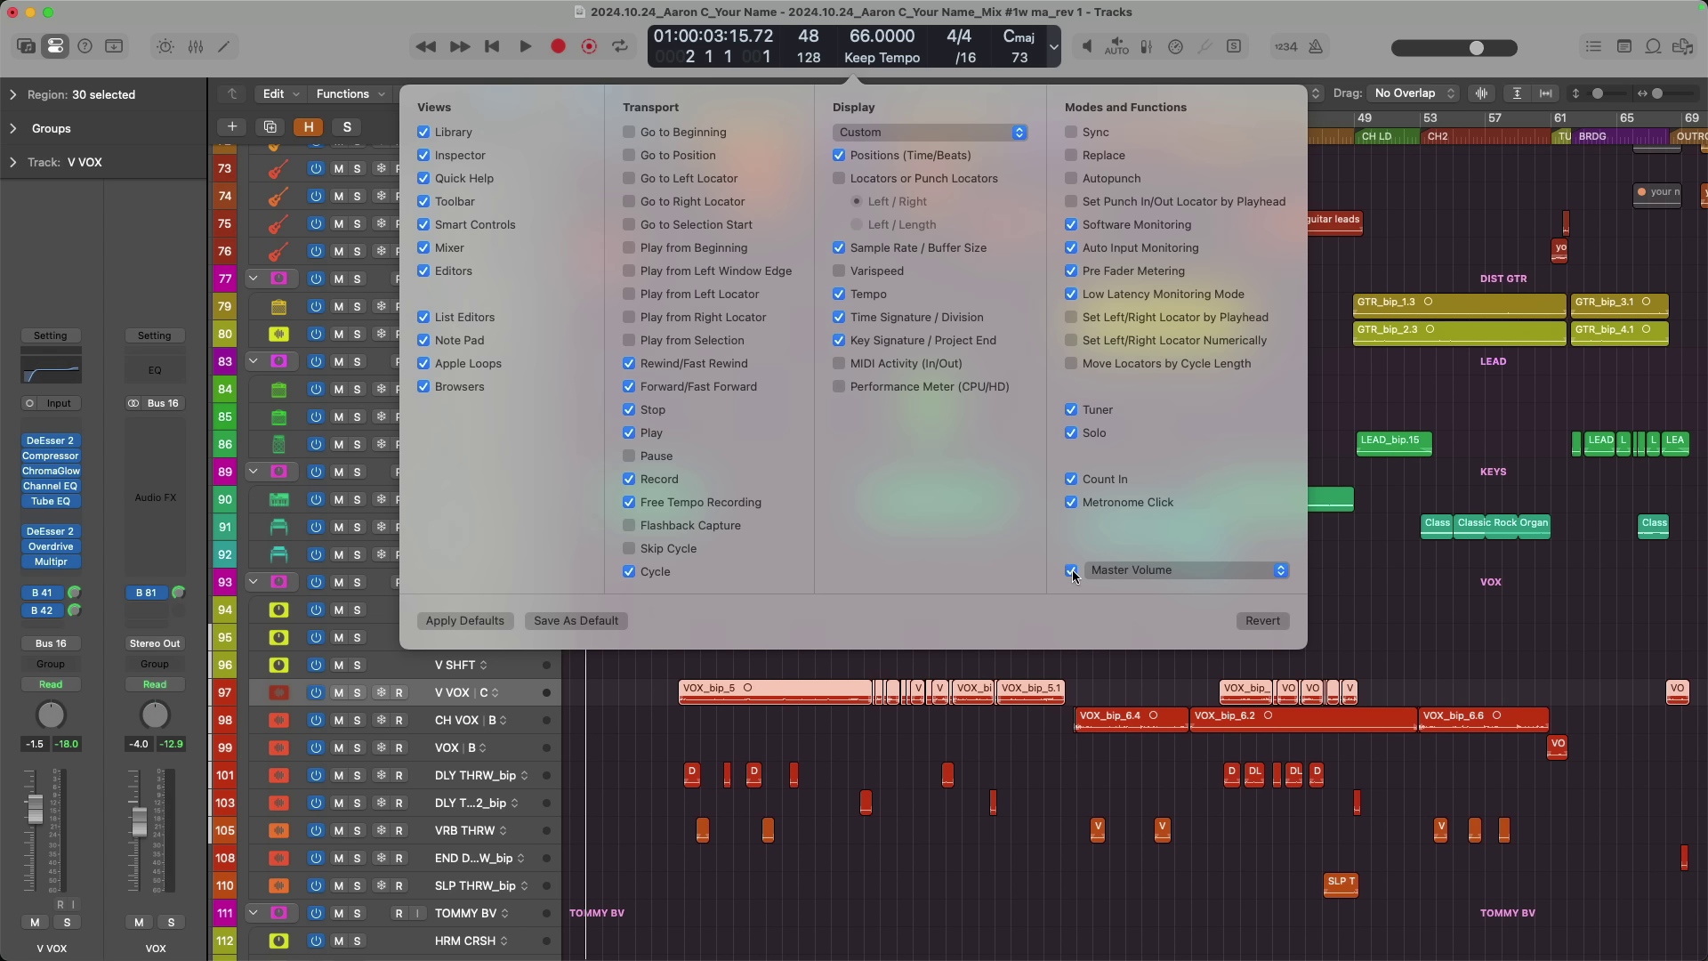
pyautogui.click(1180, 571)
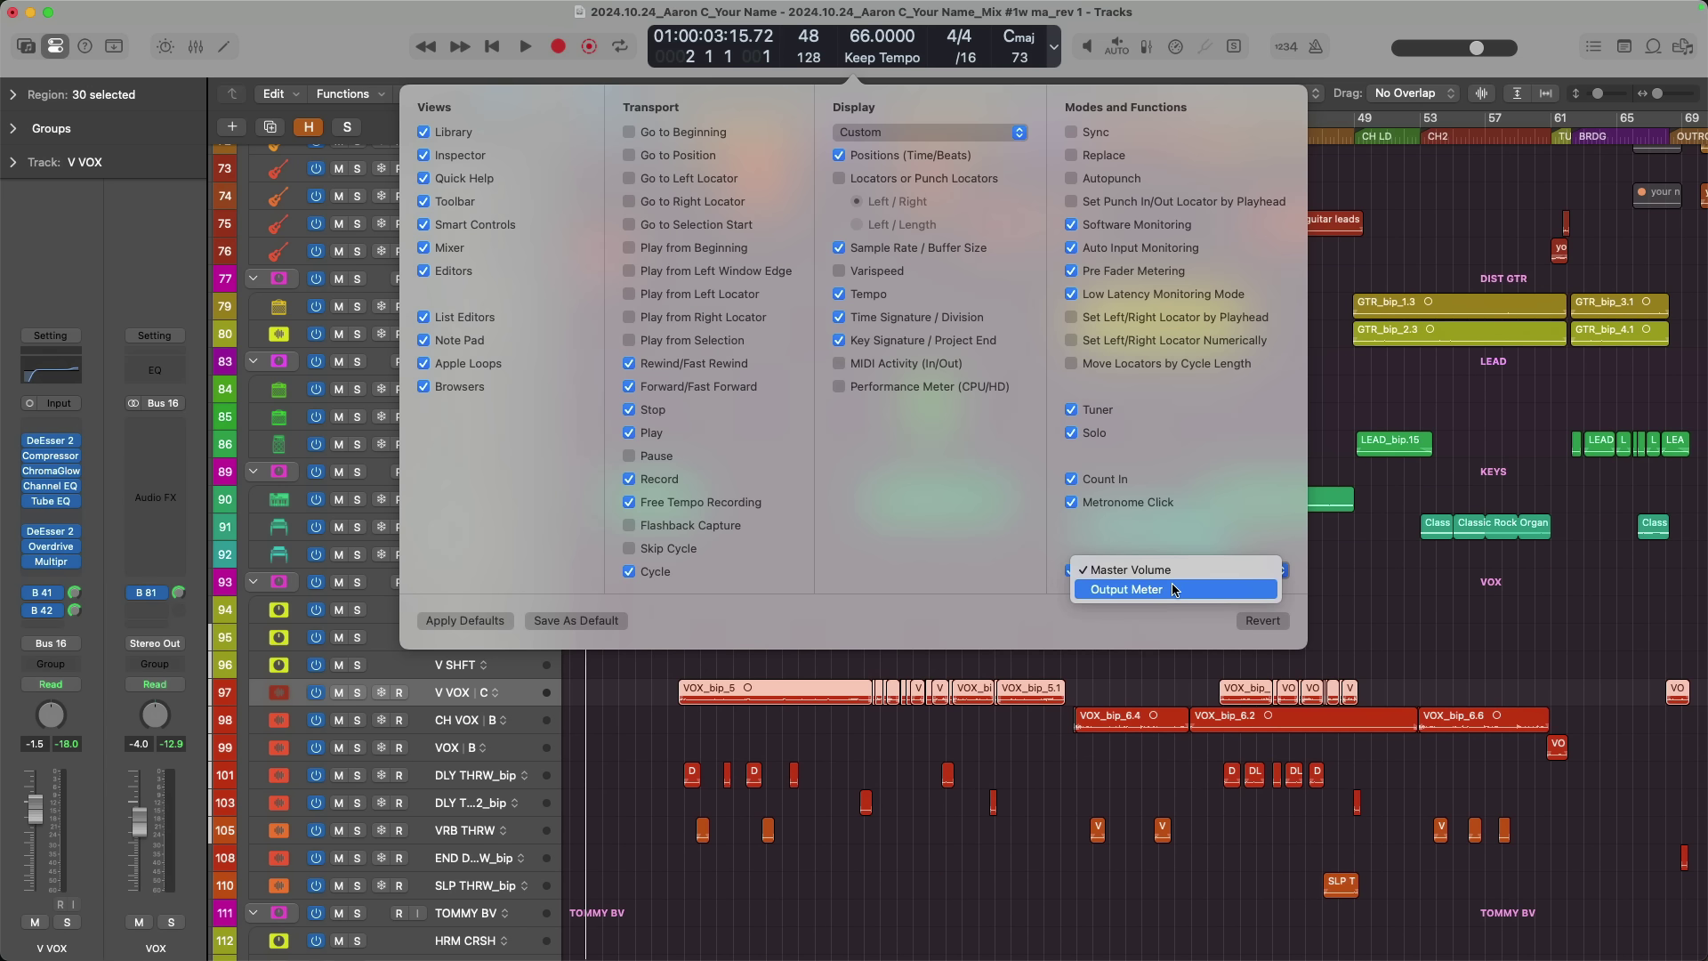
pyautogui.click(1171, 590)
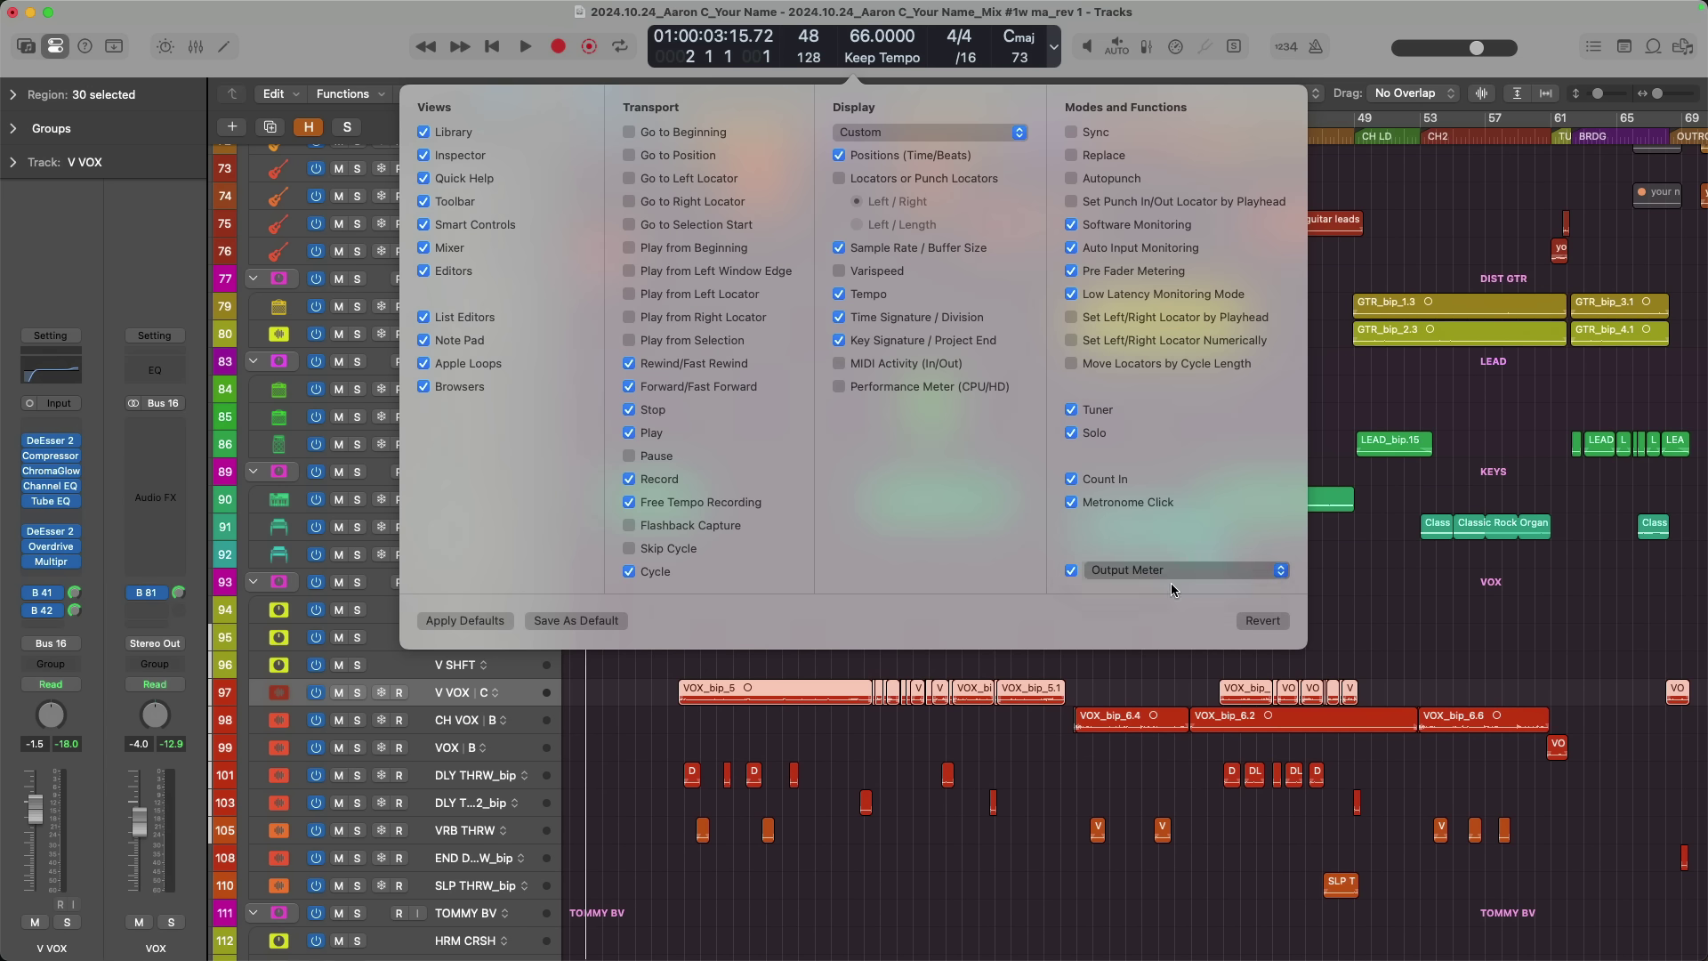
pyautogui.click(1368, 73)
pyautogui.click(1079, 136)
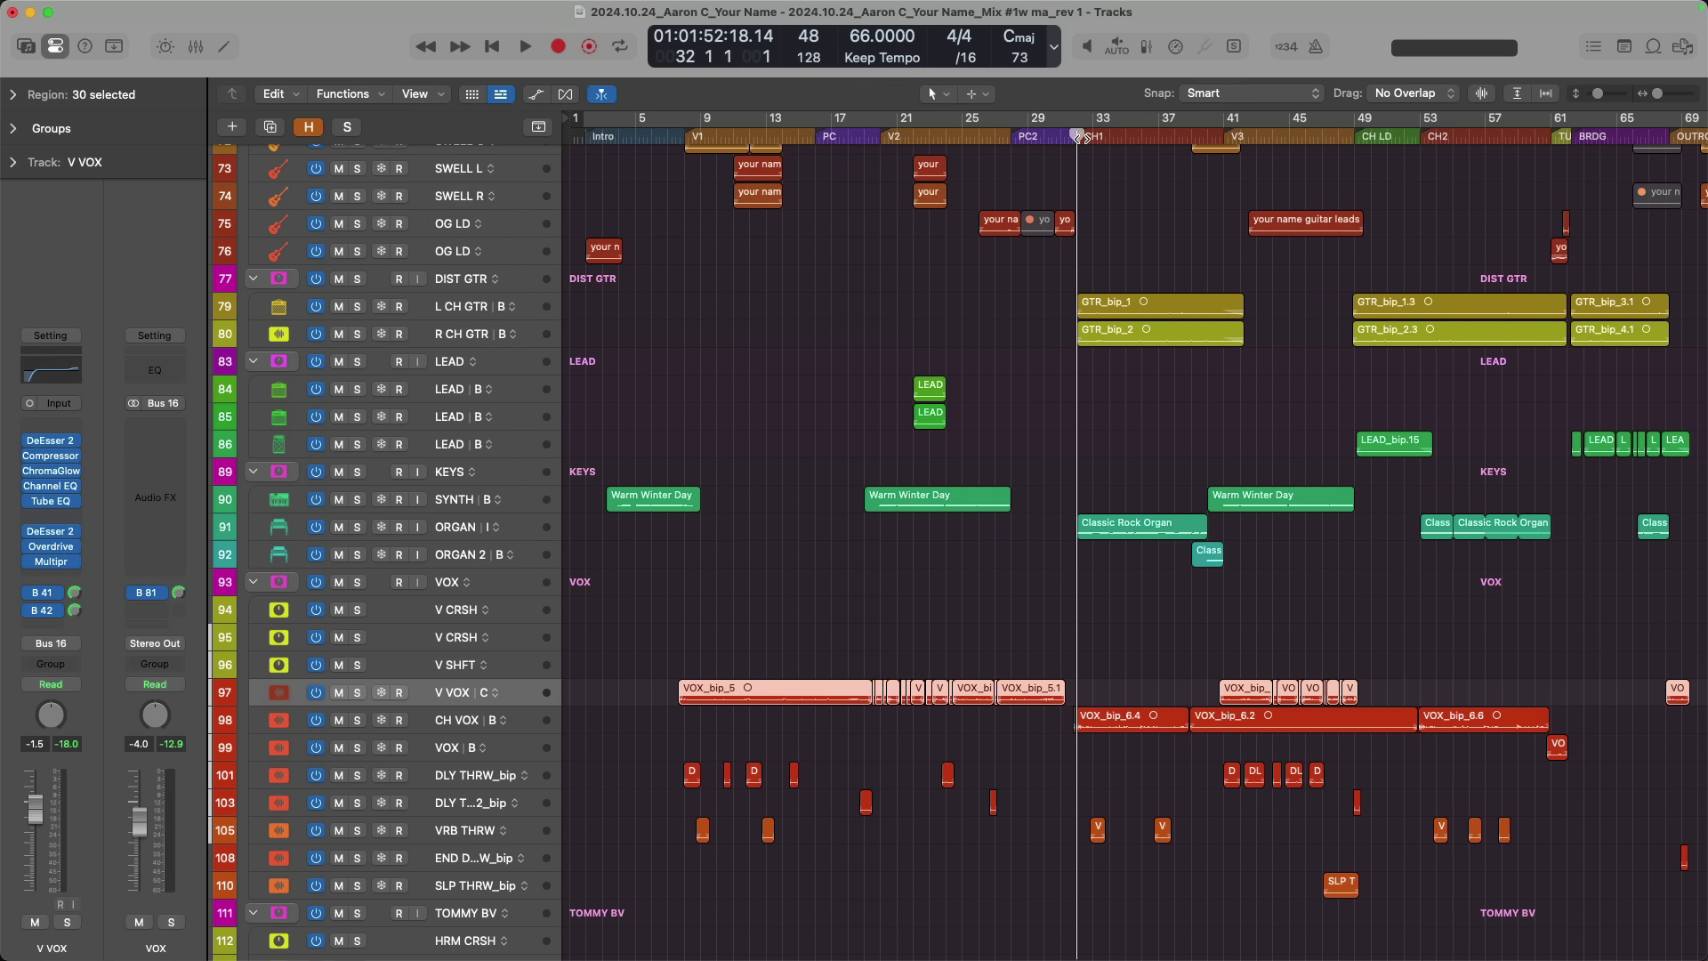
# Start playback from bar 32
pyautogui.press('space')
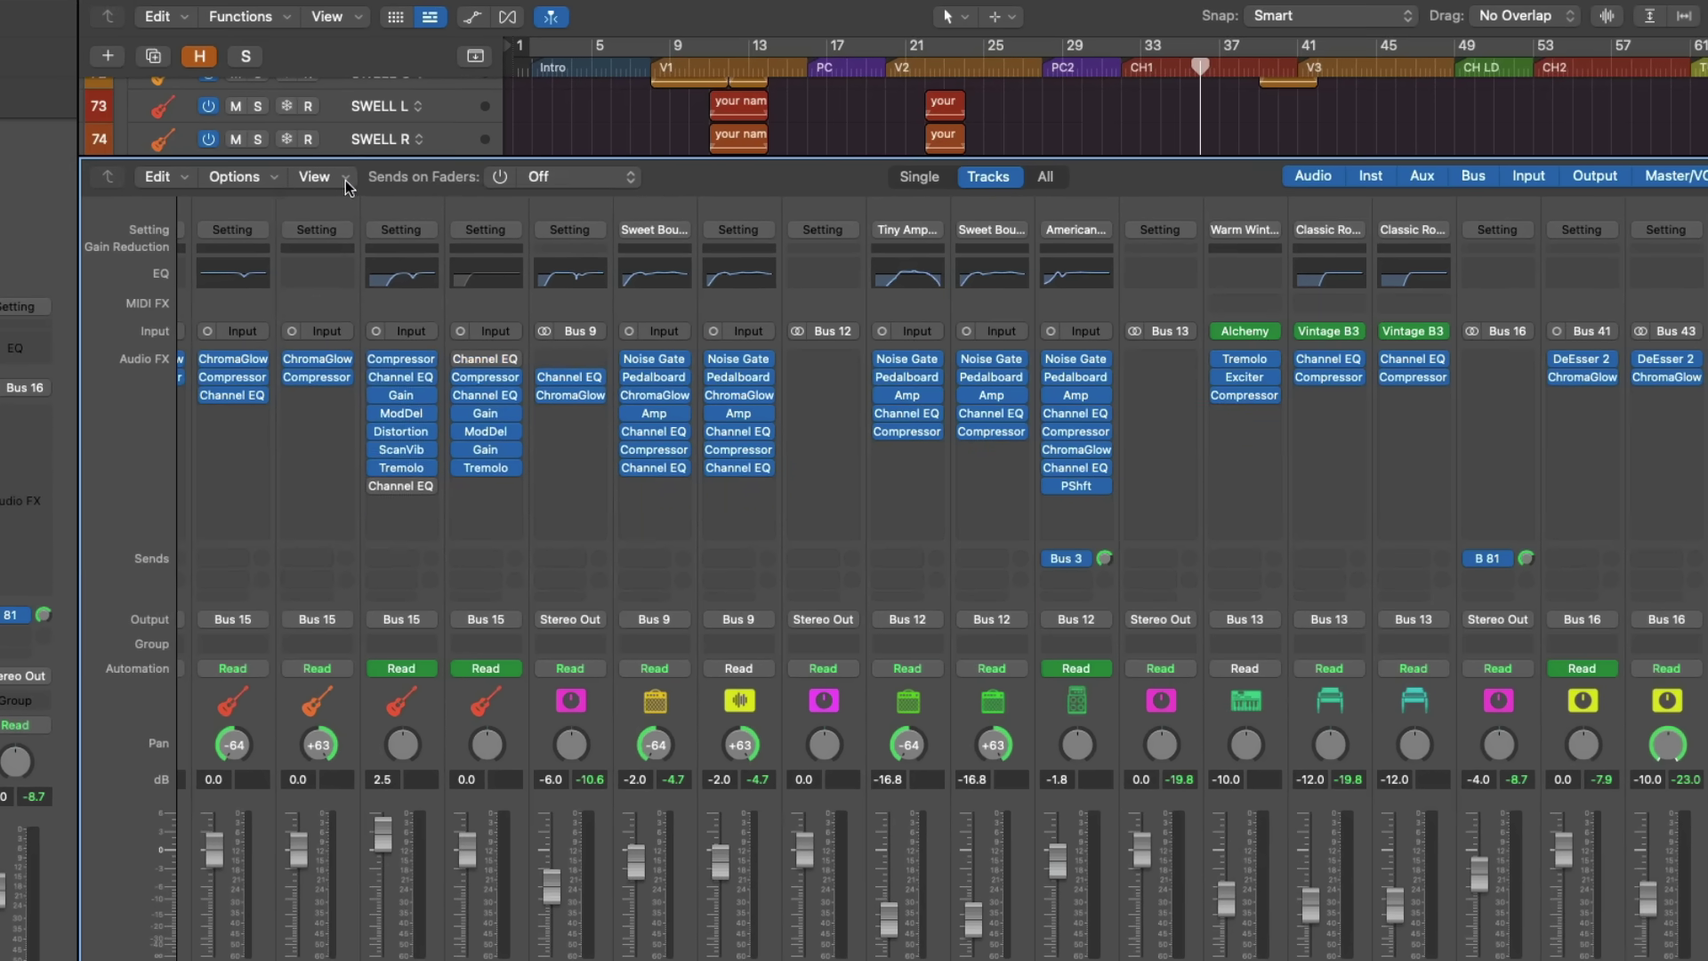
# Switch the Mixer to Long Faders, nudge DIST GTR to -5.9, play briefly, then close the Mixer
pyautogui.click(431, 230)
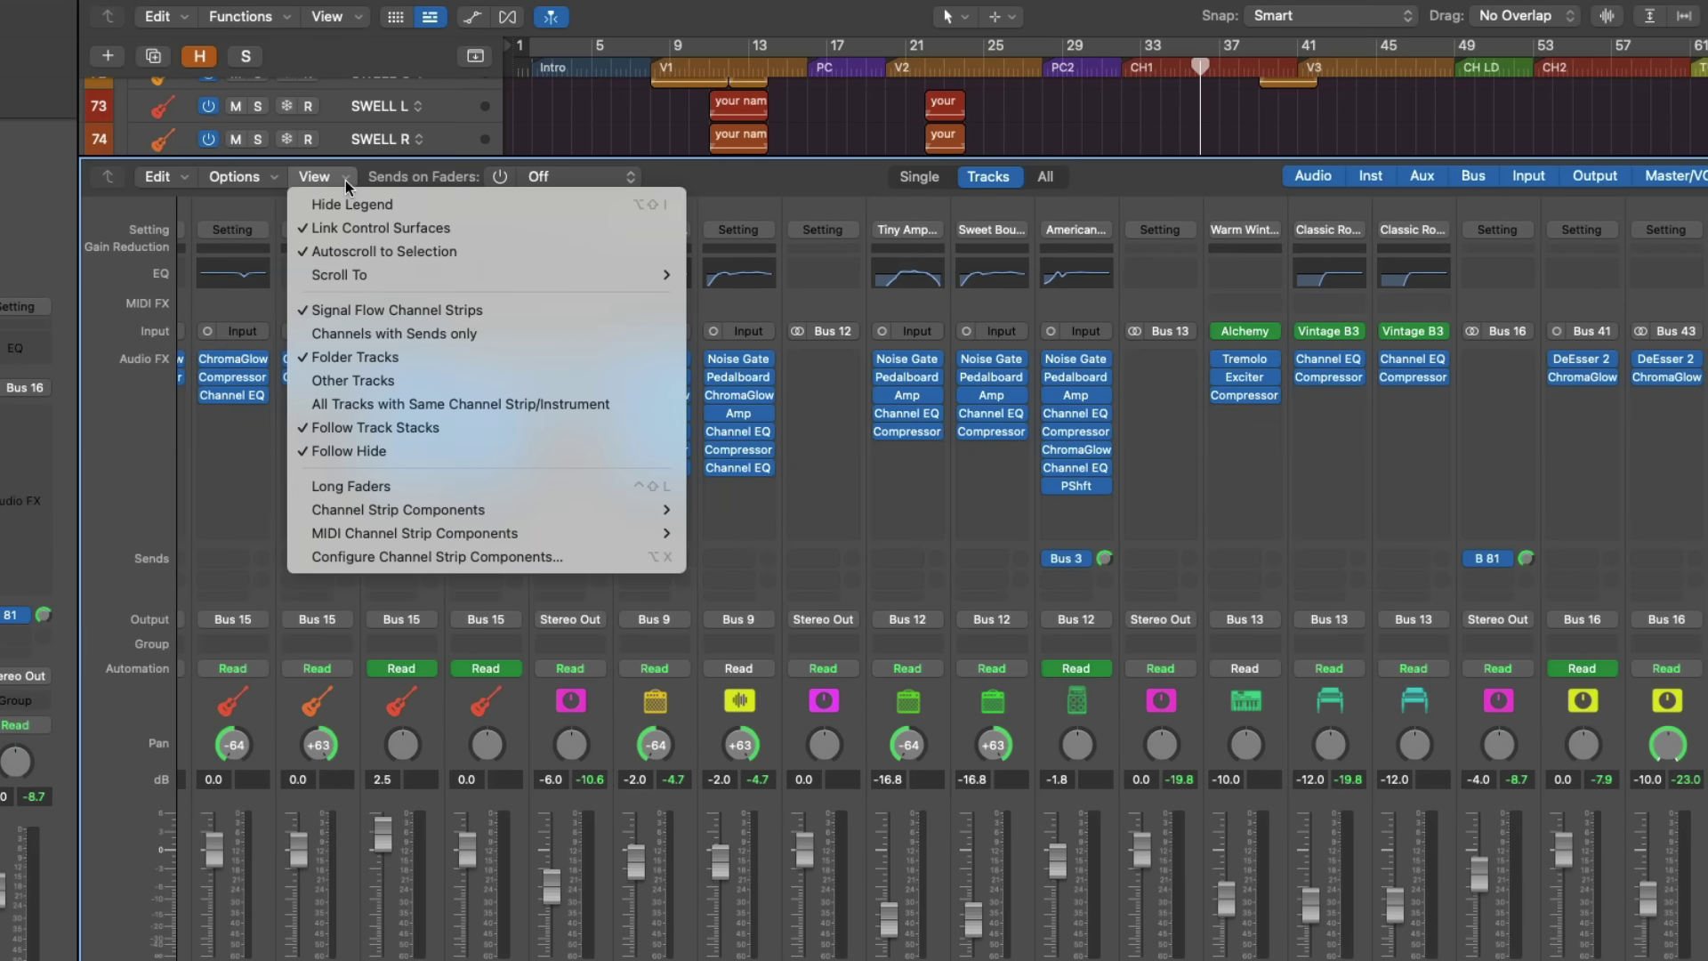
pyautogui.click(414, 484)
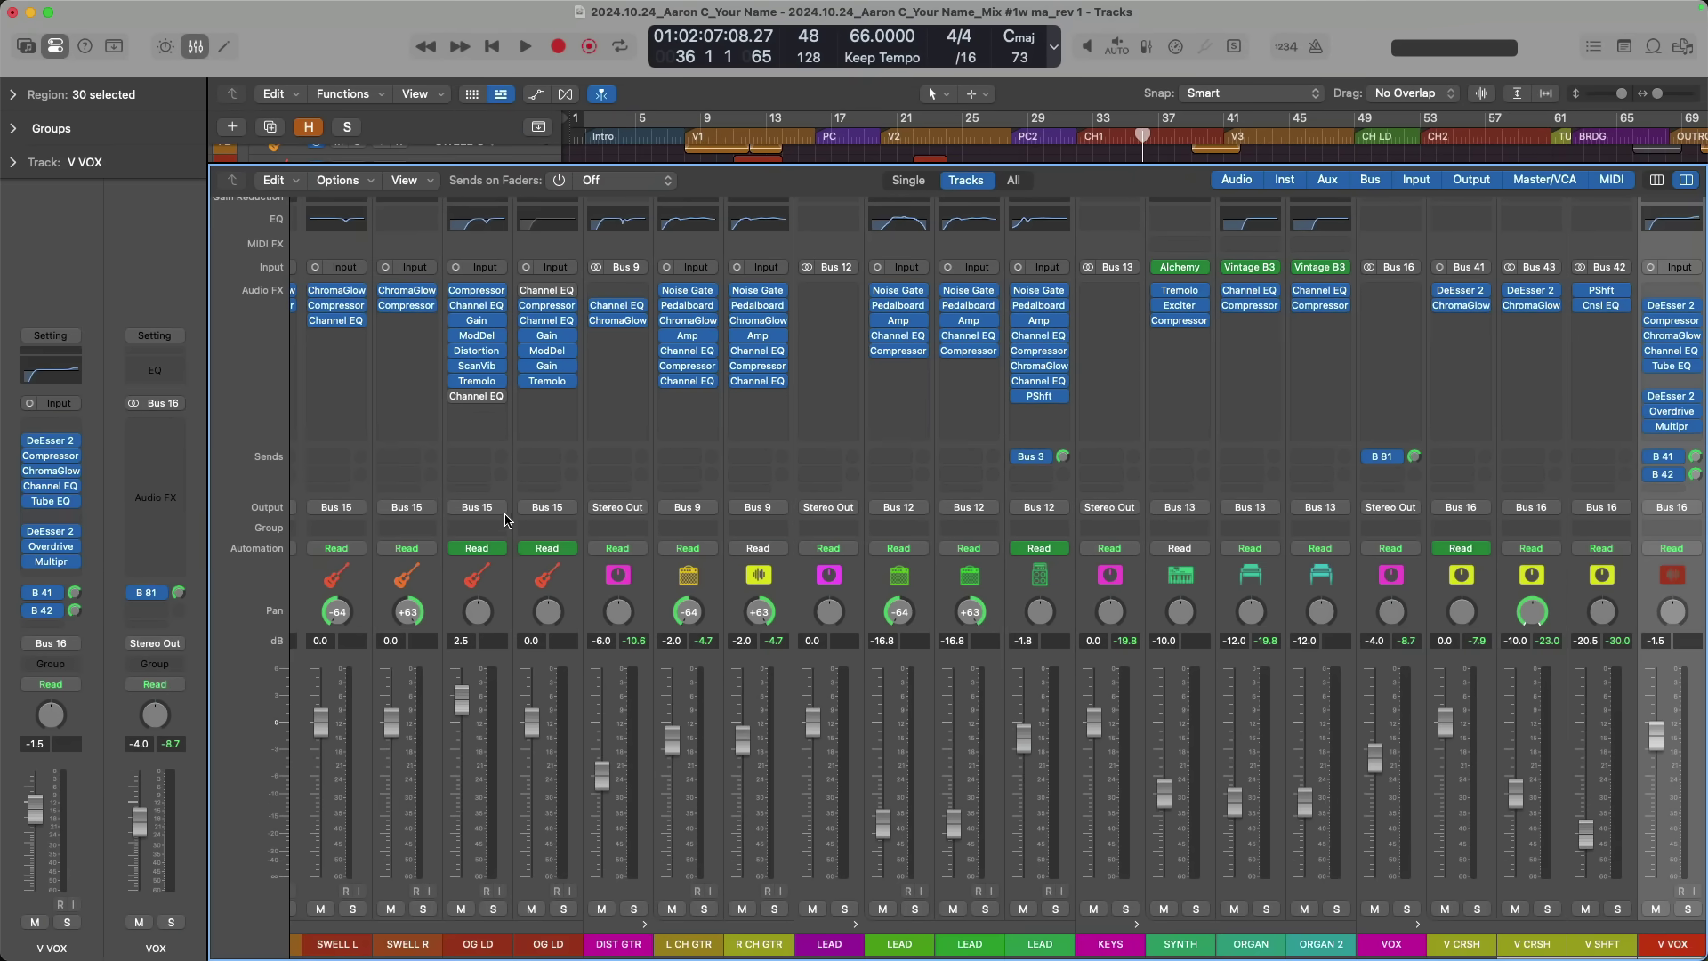
pyautogui.moveTo(601, 774)
pyautogui.mouseDown()
pyautogui.moveTo(602, 750)
pyautogui.moveTo(603, 775)
pyautogui.mouseUp()
pyautogui.press('space')
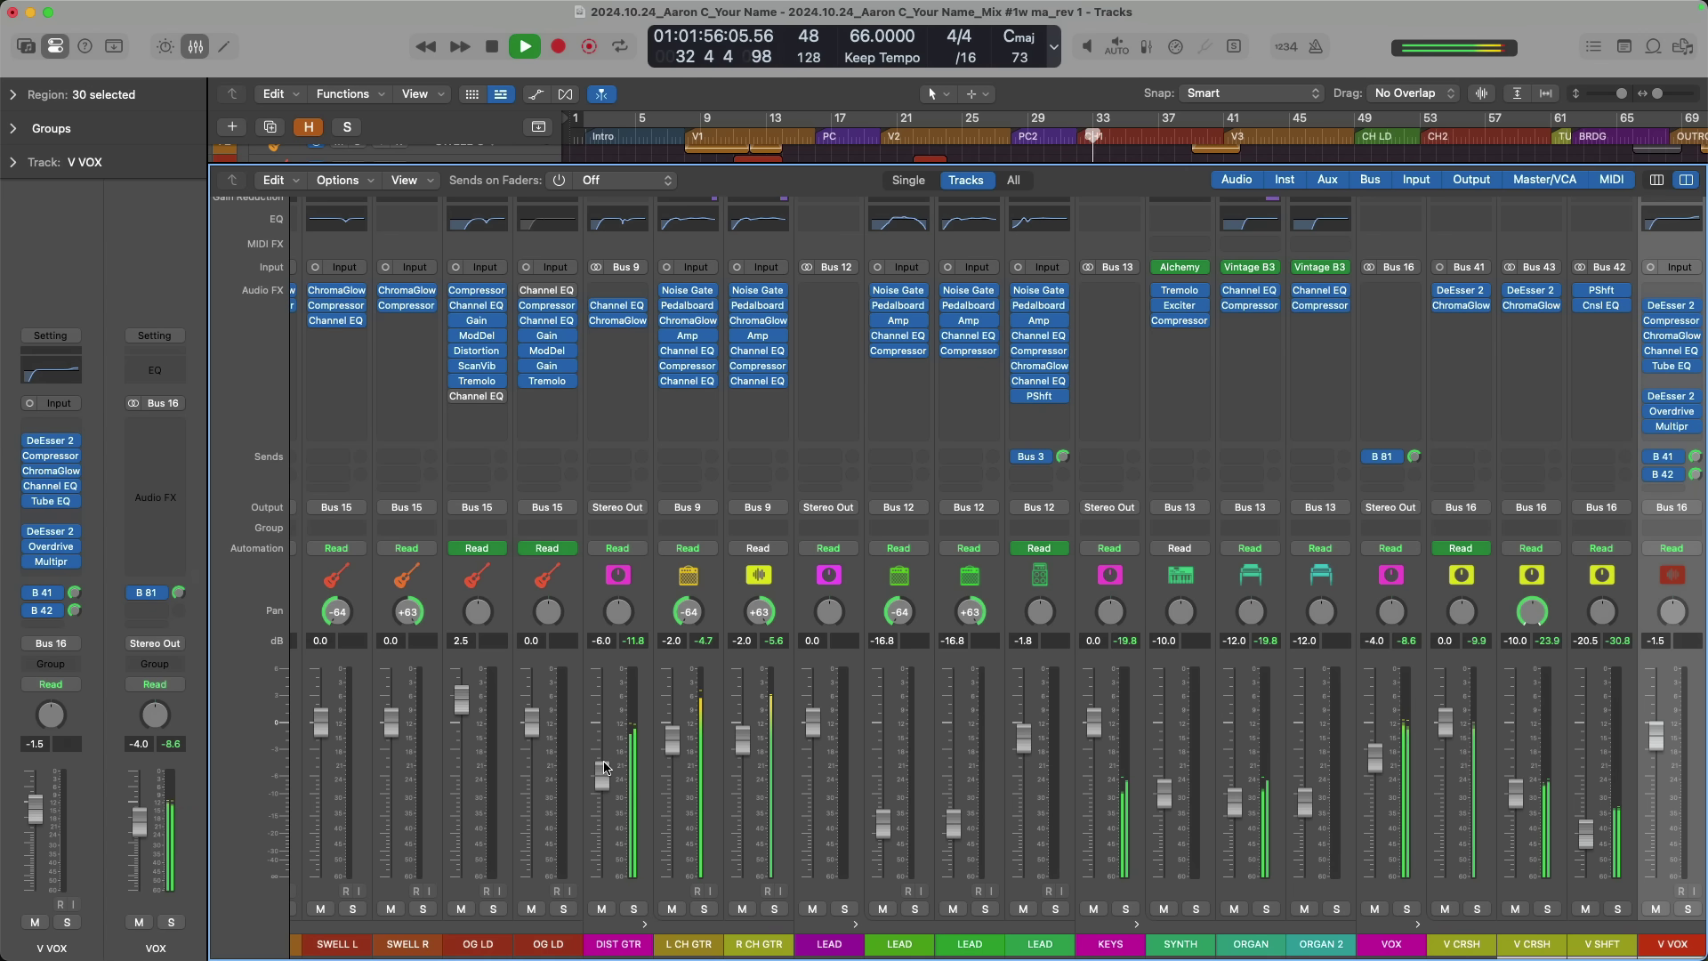
pyautogui.press('space')
pyautogui.press('x')
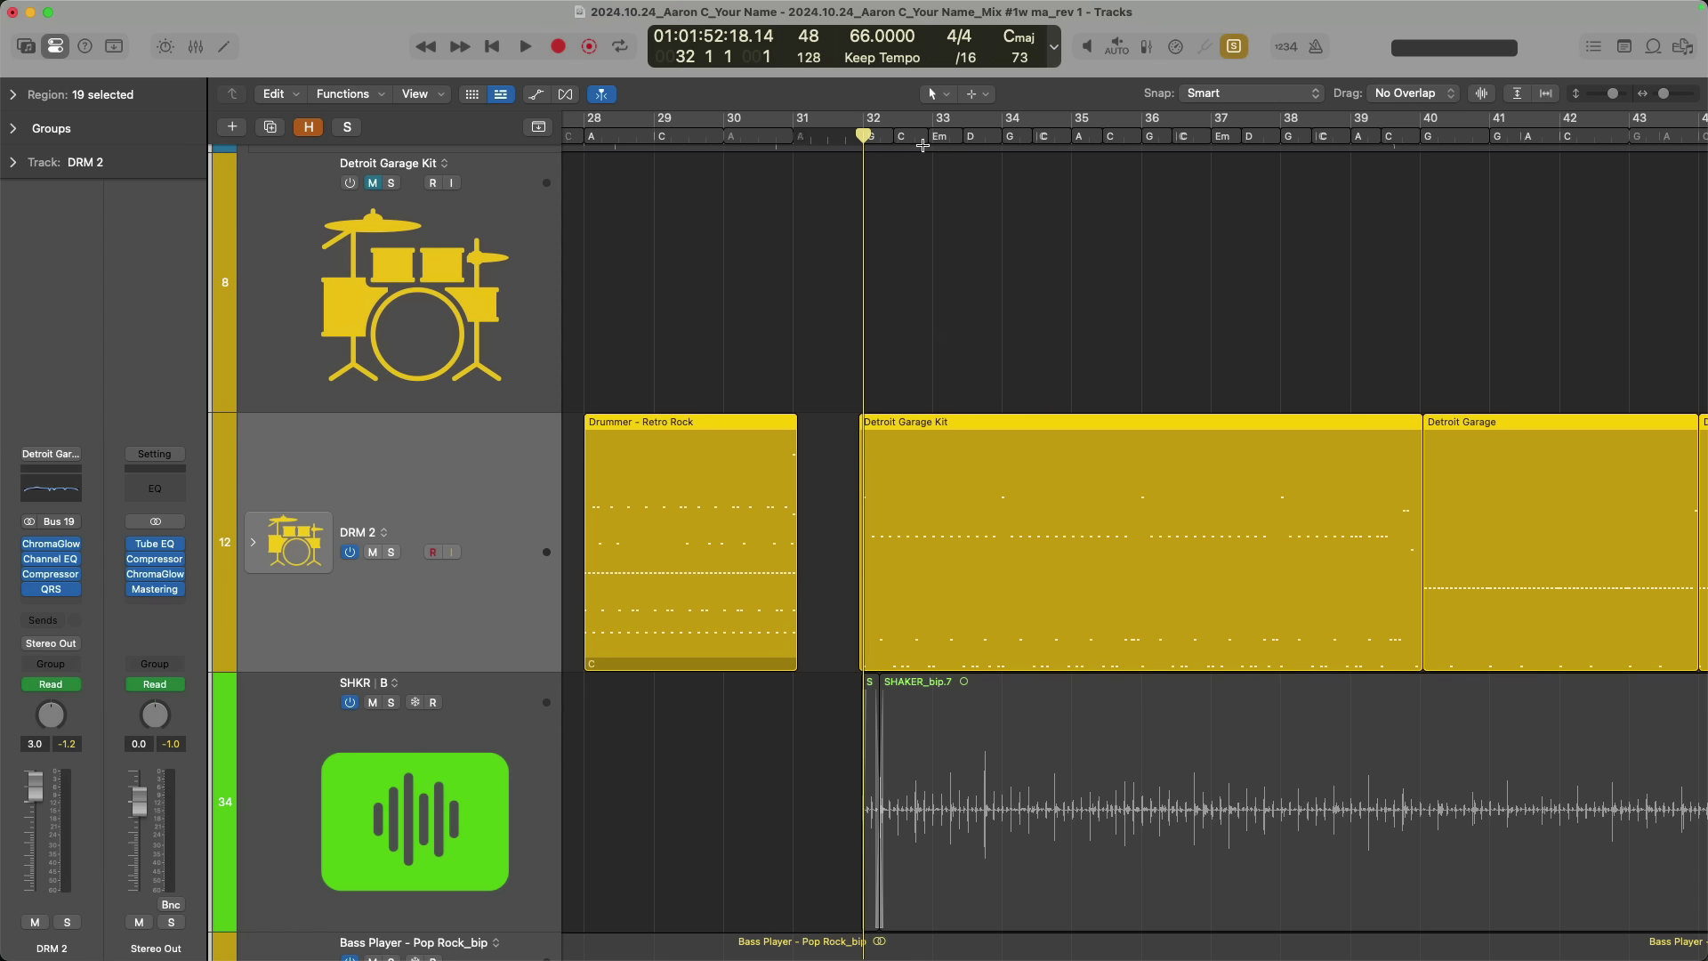
# Move the playhead to bar 35 and extend the G chord back to start at bar 31
pyautogui.moveTo(862, 135); pyautogui.dragTo(1083, 135)
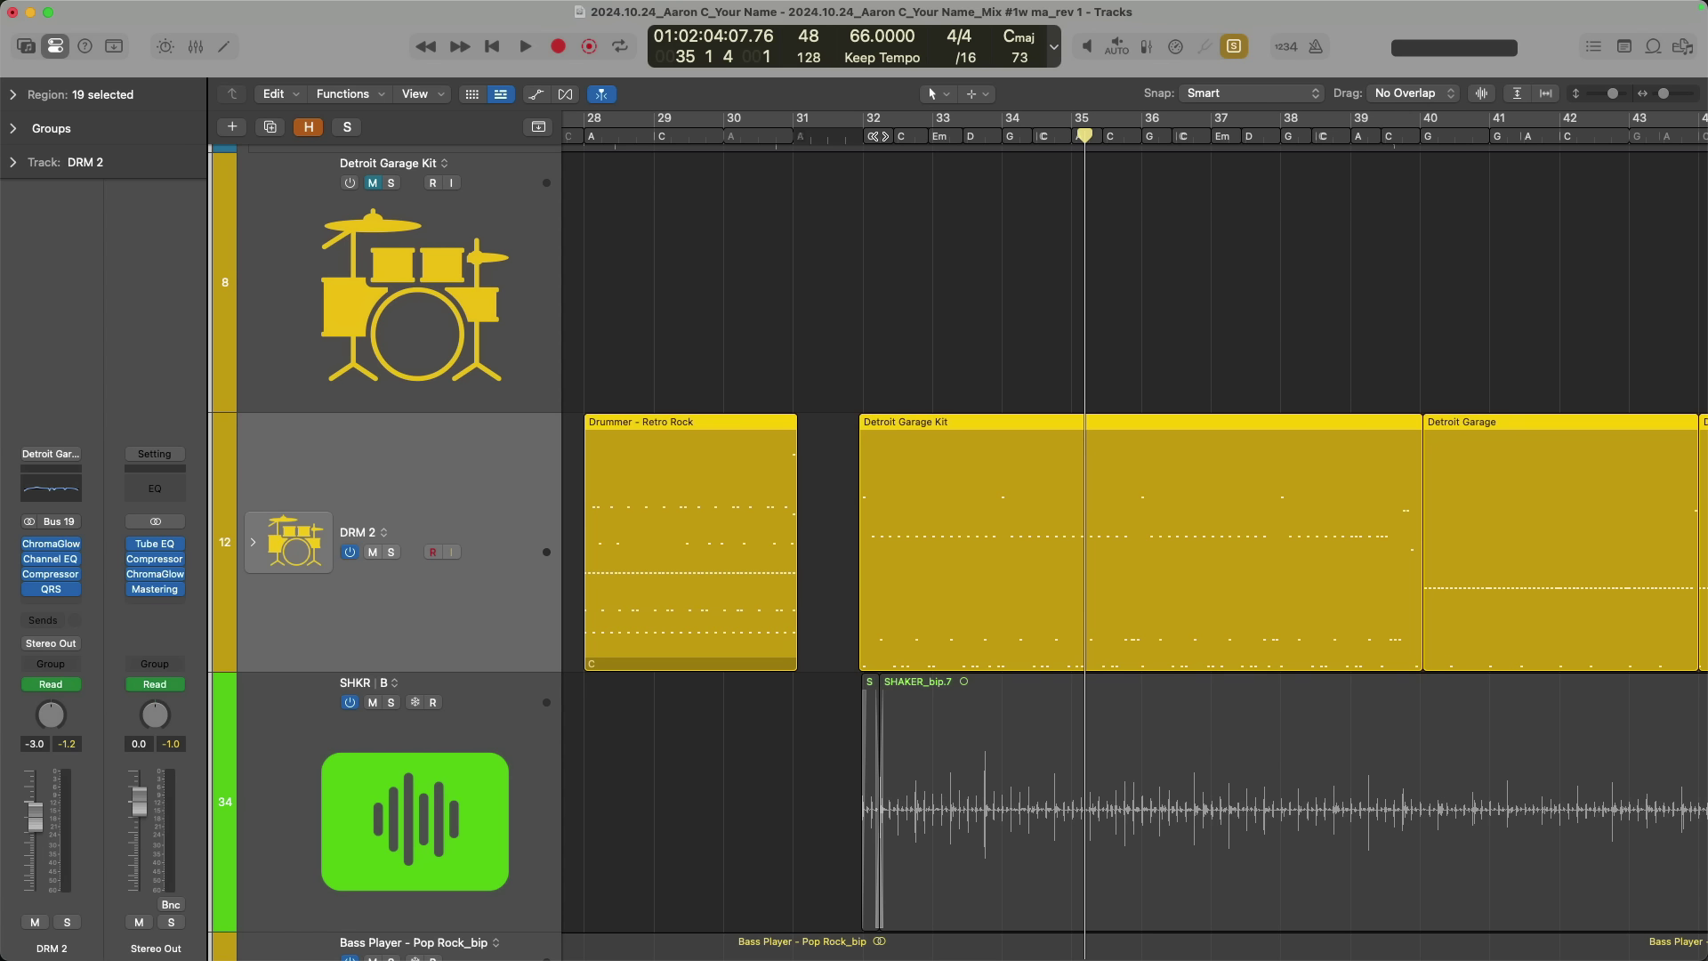
pyautogui.moveTo(879, 136); pyautogui.dragTo(818, 140)
# Open the Quantec Room Simulator on DRM 2, enable AD/DA converter emulation and mute the dry level
pyautogui.click(51, 589)
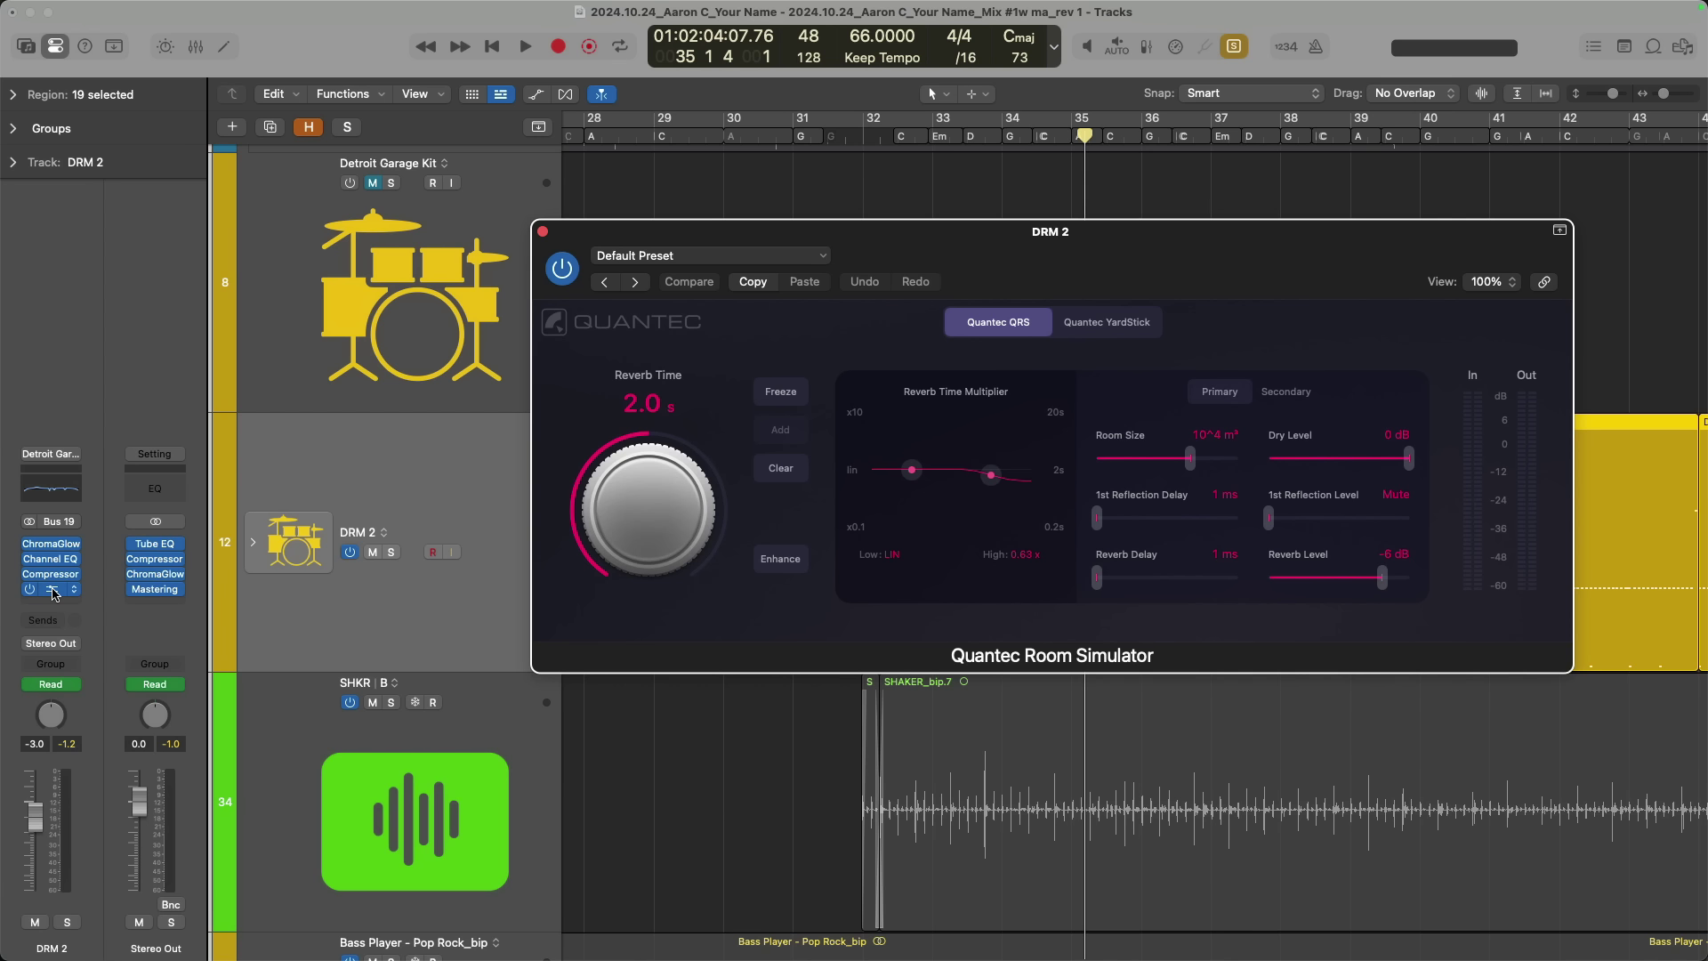
pyautogui.click(1268, 392)
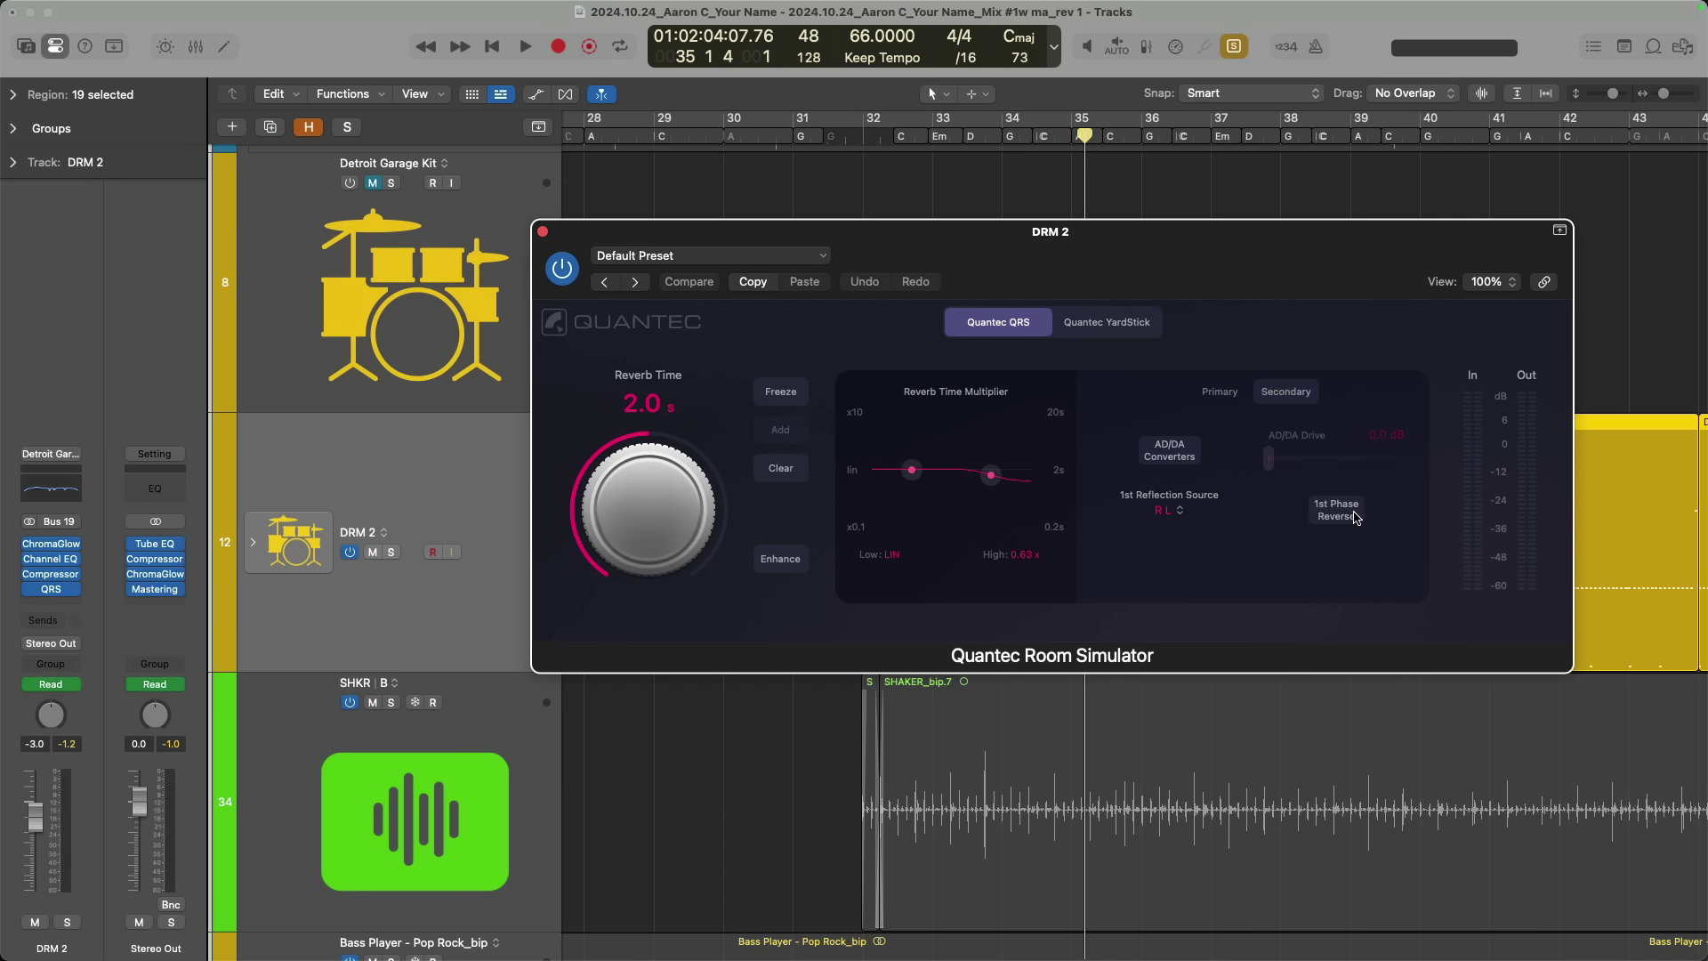
pyautogui.click(1189, 459)
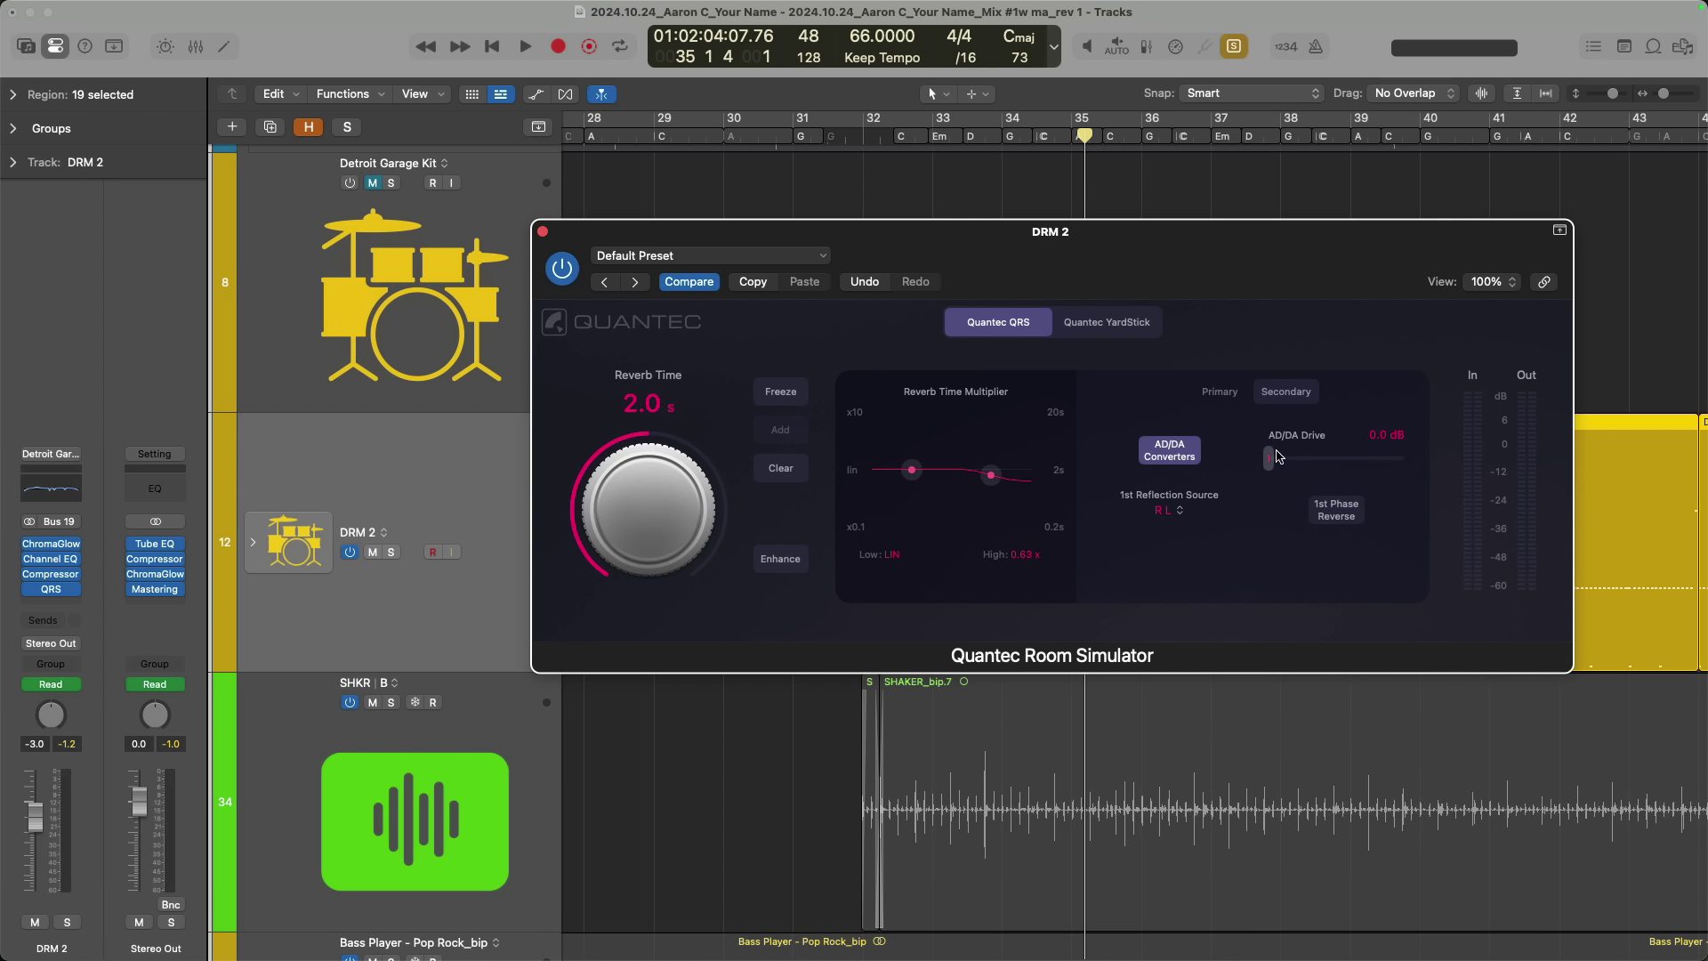
pyautogui.click(1226, 395)
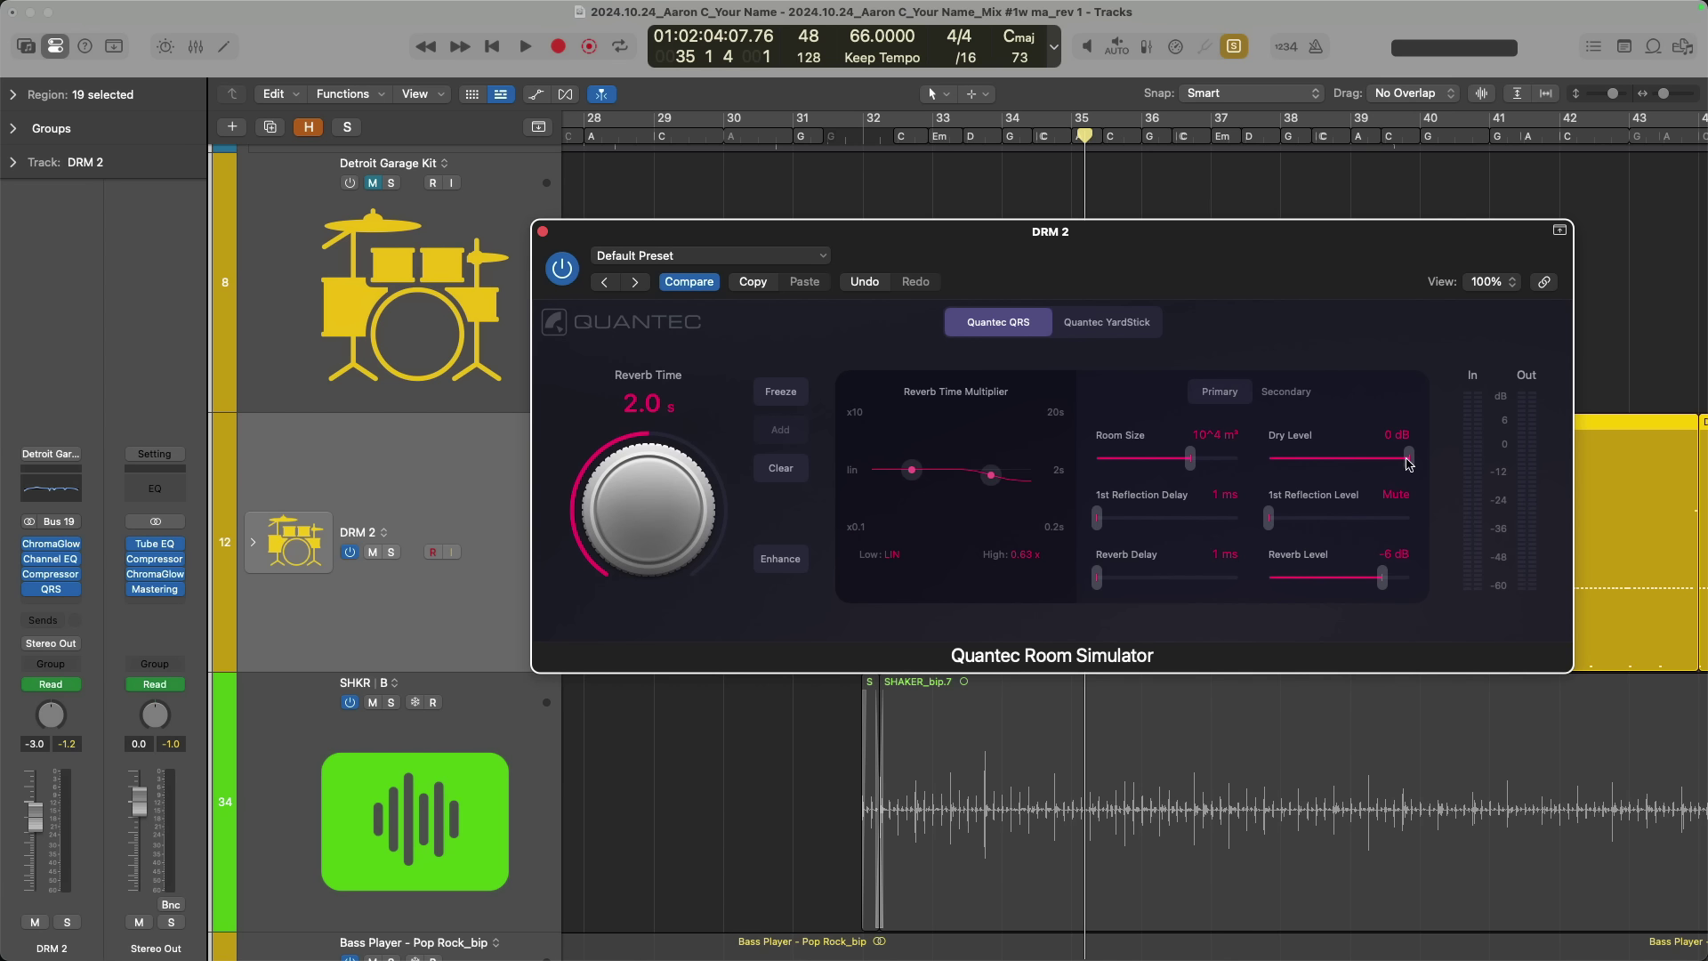
pyautogui.moveTo(1354, 469); pyautogui.dragTo(1267, 472)
# During playback, push AD/DA Drive to 30 dB and compare the AD/DA Converters off and on
pyautogui.click(1290, 393)
pyautogui.press('space')
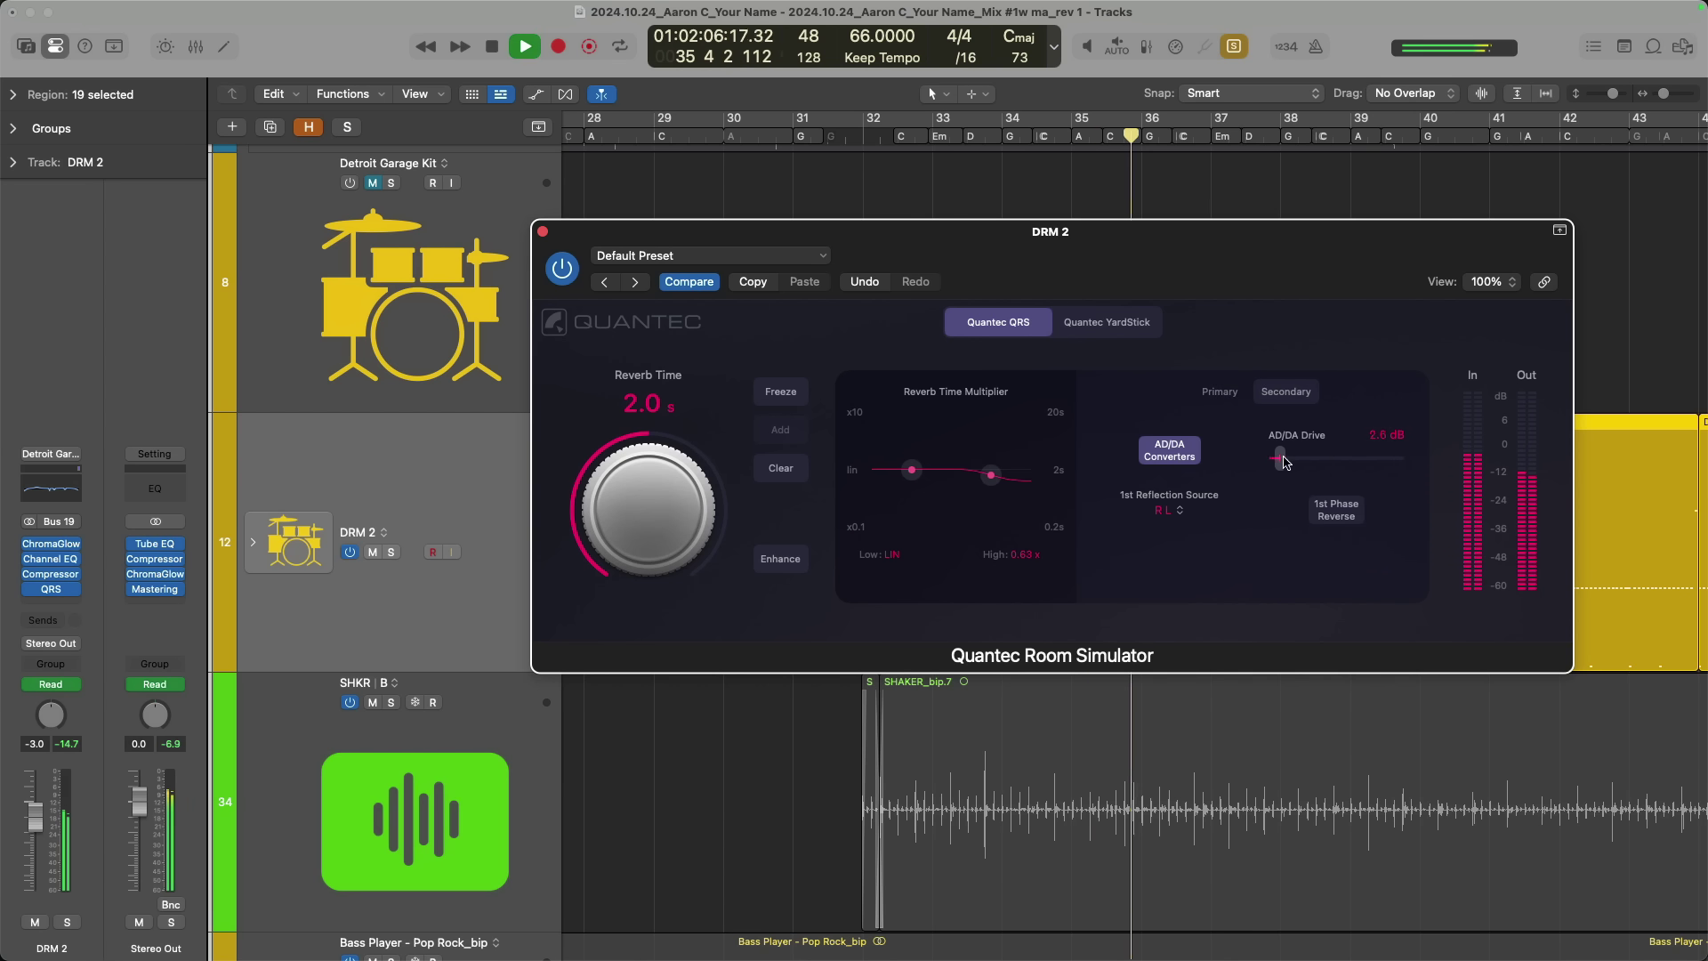
pyautogui.moveTo(1271, 461); pyautogui.dragTo(1405, 449)
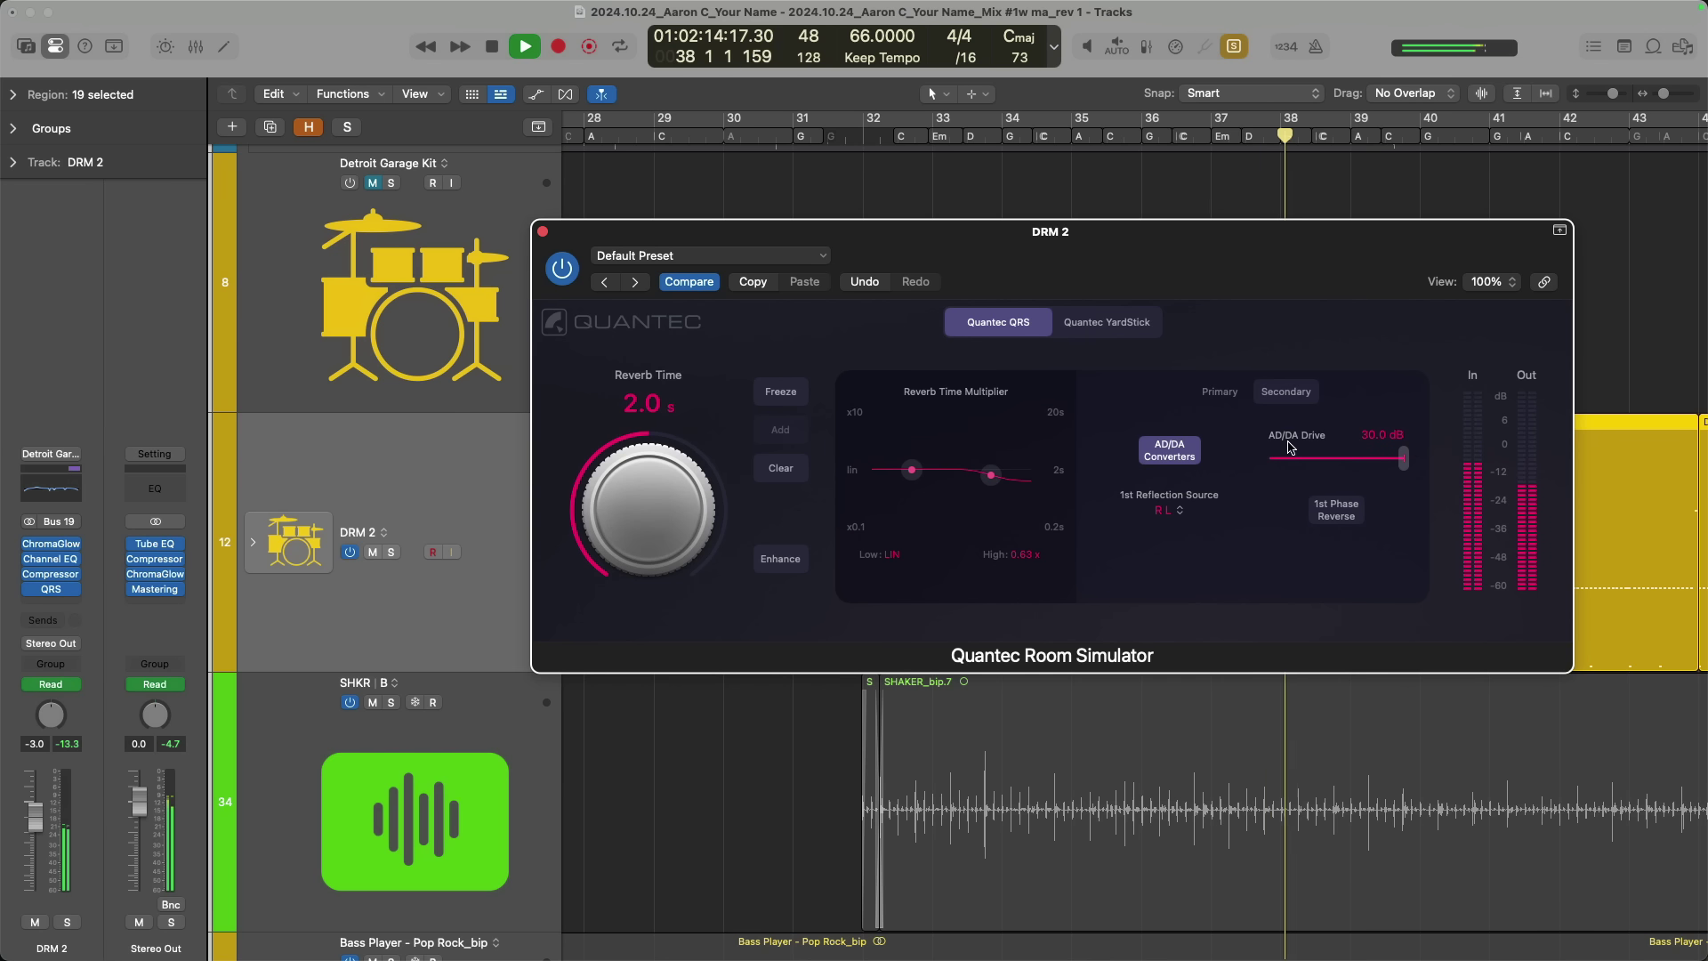
pyautogui.click(1187, 451)
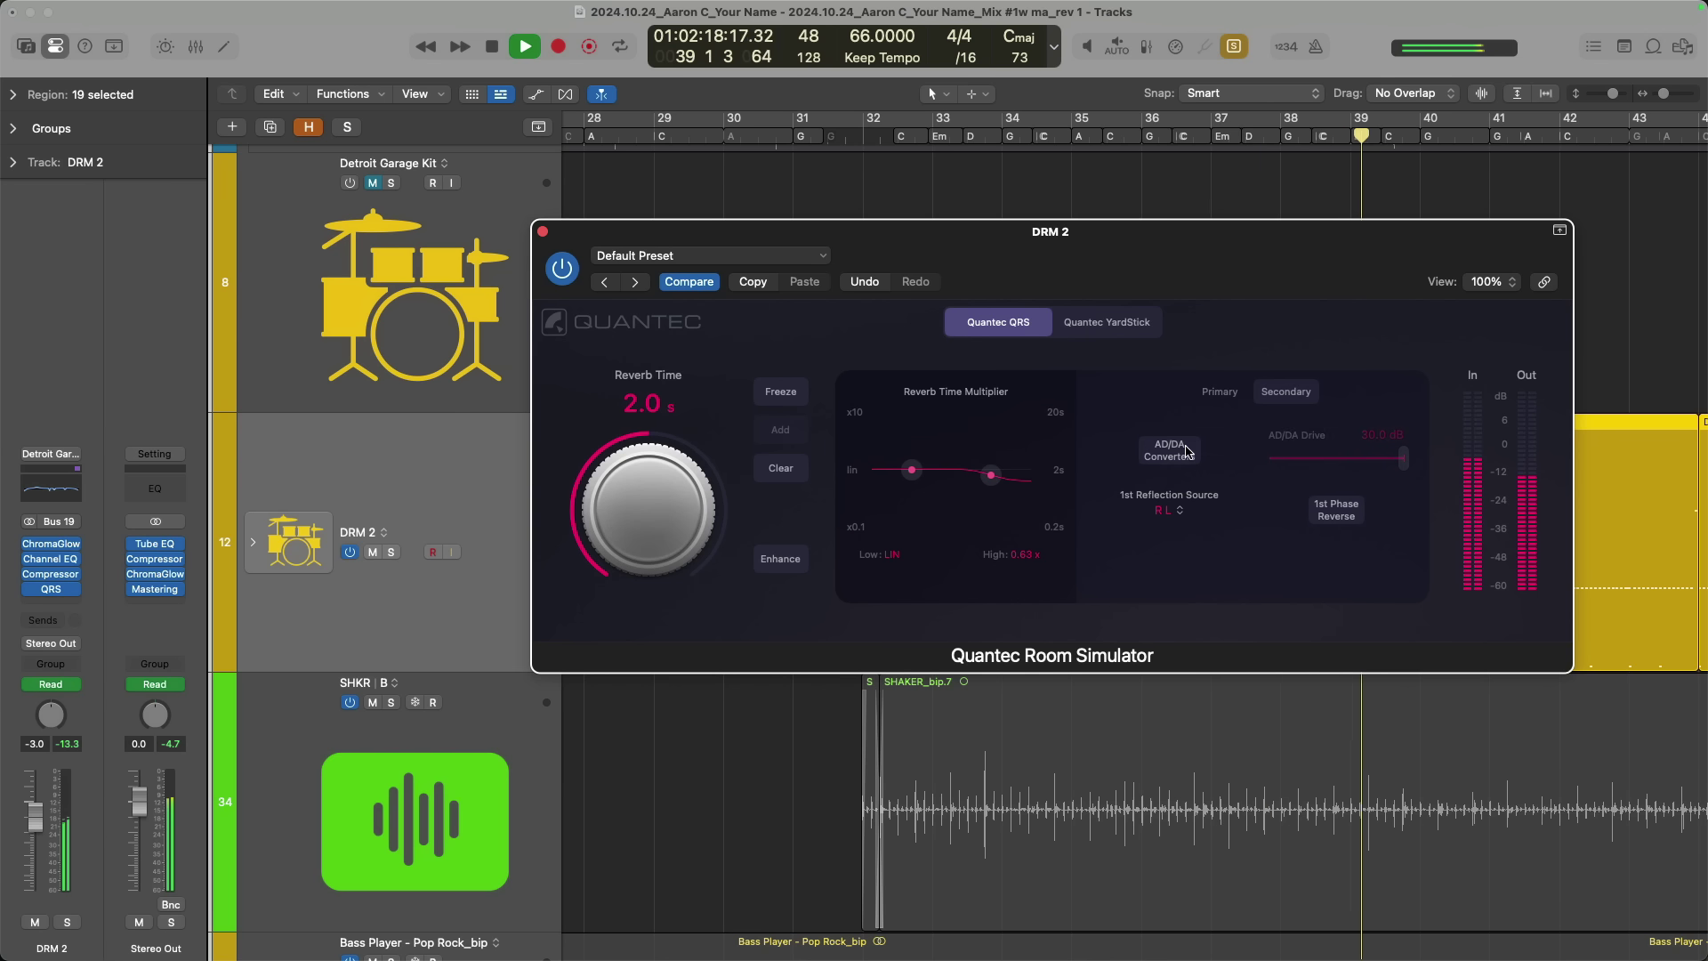
pyautogui.click(1186, 451)
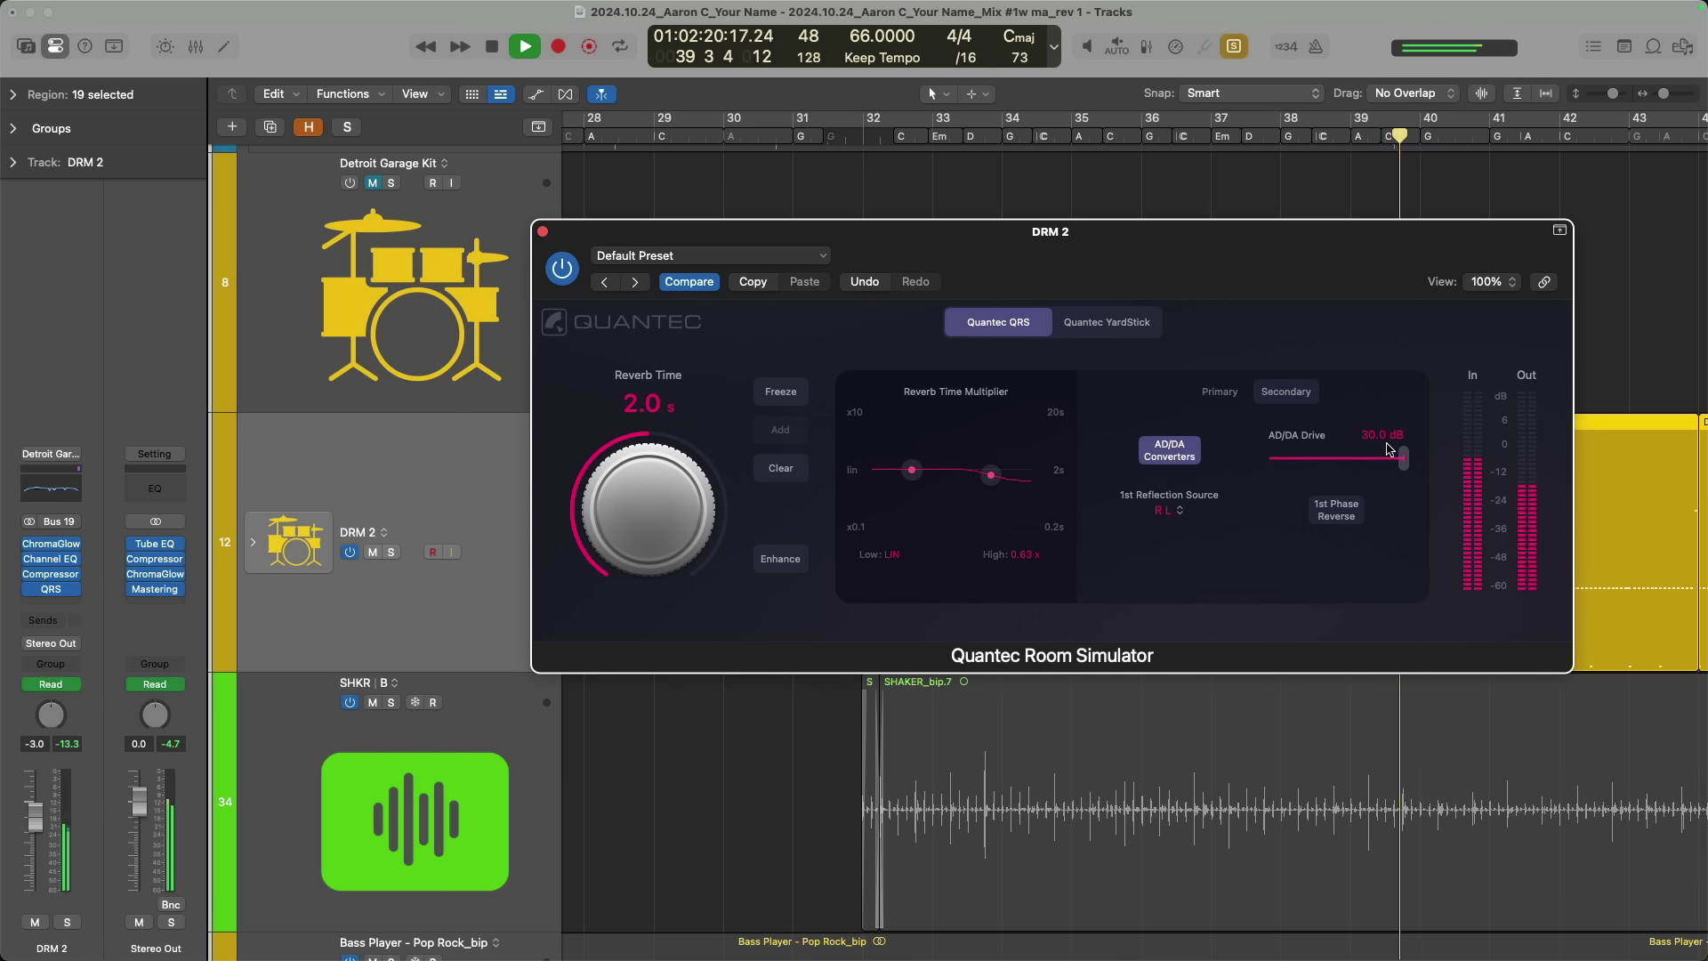
pyautogui.press('space')
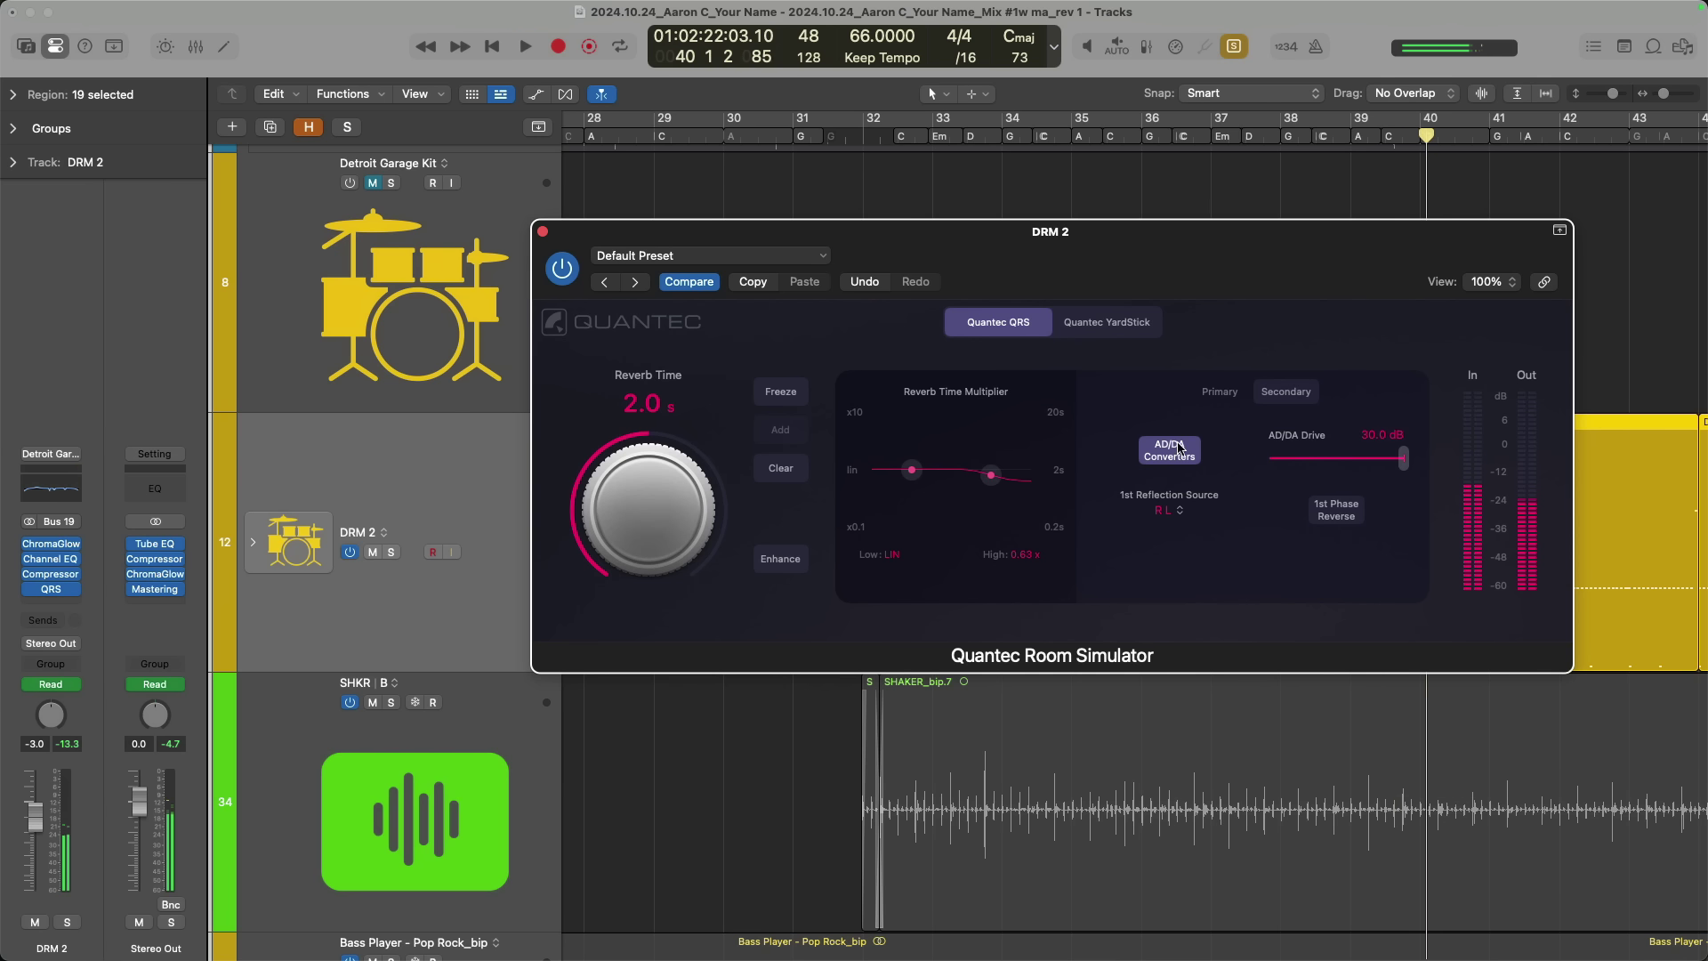
# Switch the reverb to YardStick mode and set the Extended L Correlation Pattern to off
pyautogui.click(1149, 327)
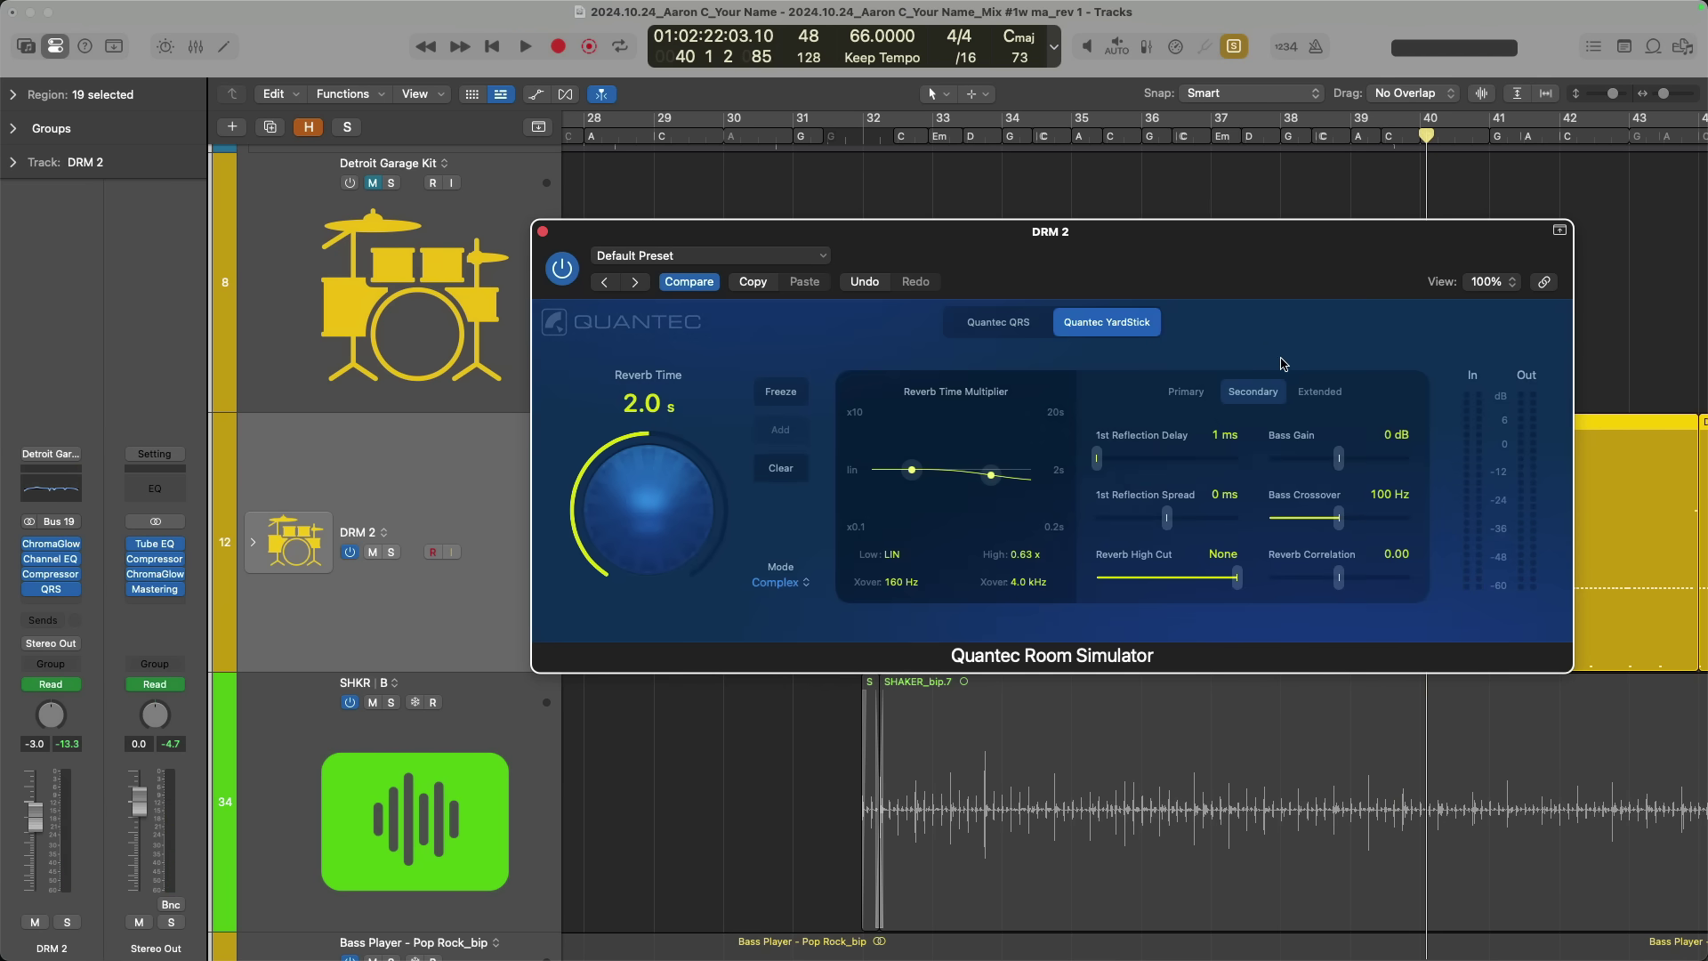
pyautogui.click(1308, 391)
pyautogui.click(1335, 449)
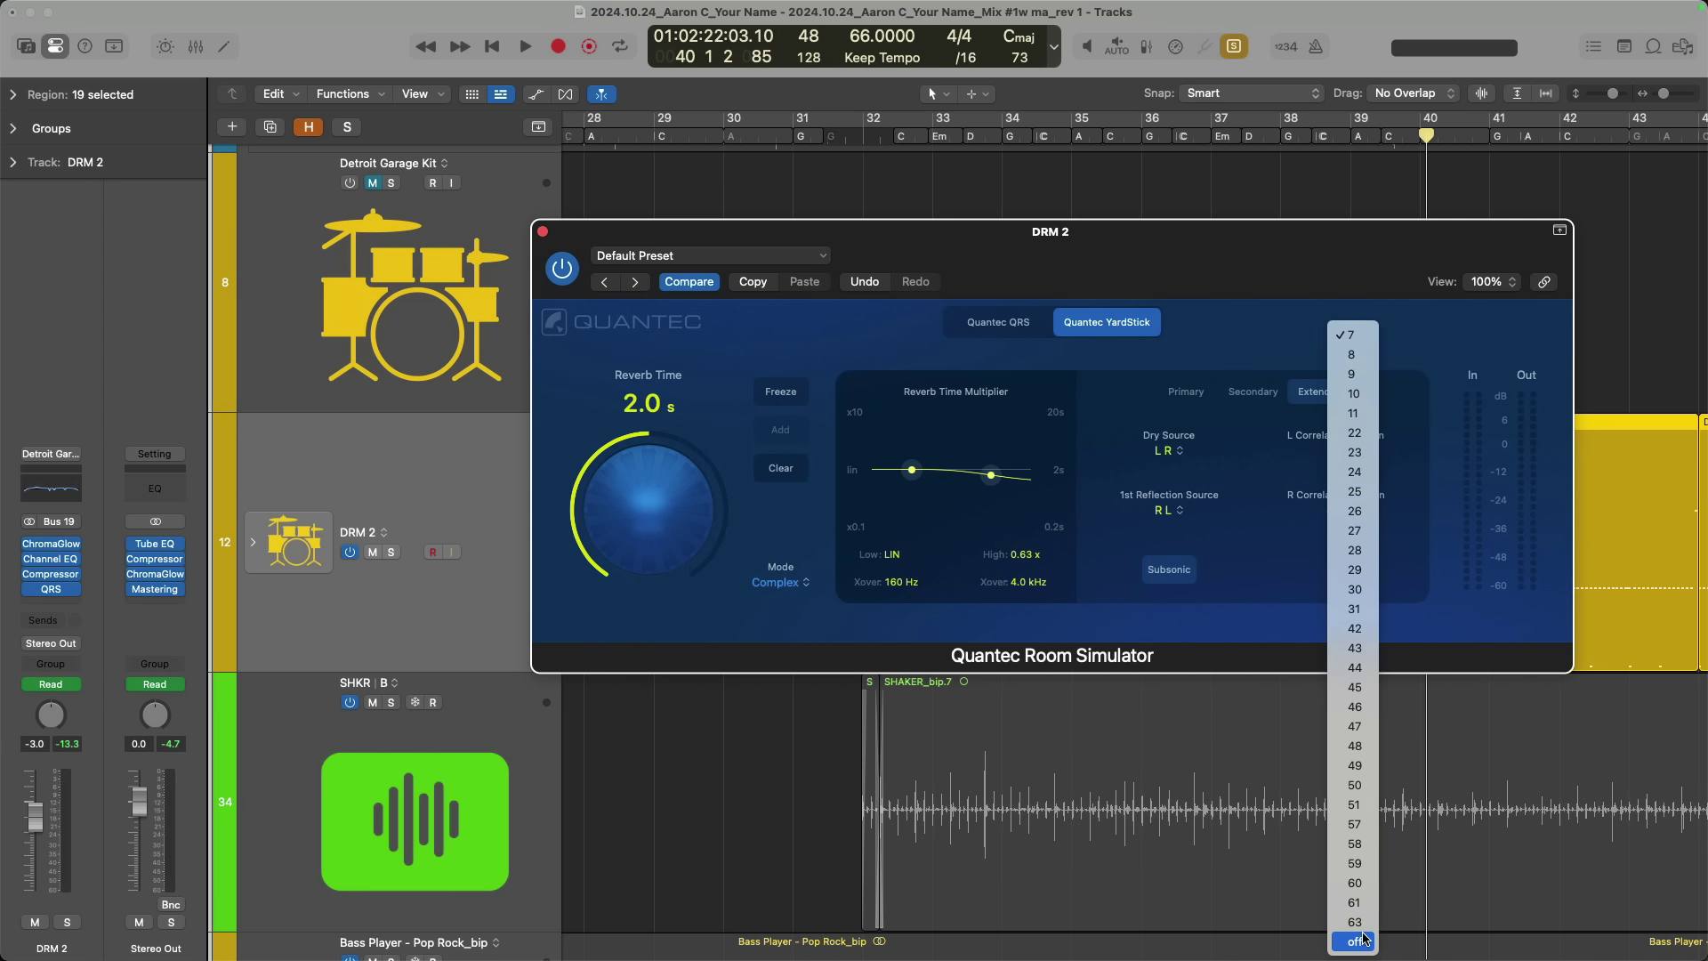
pyautogui.click(1354, 940)
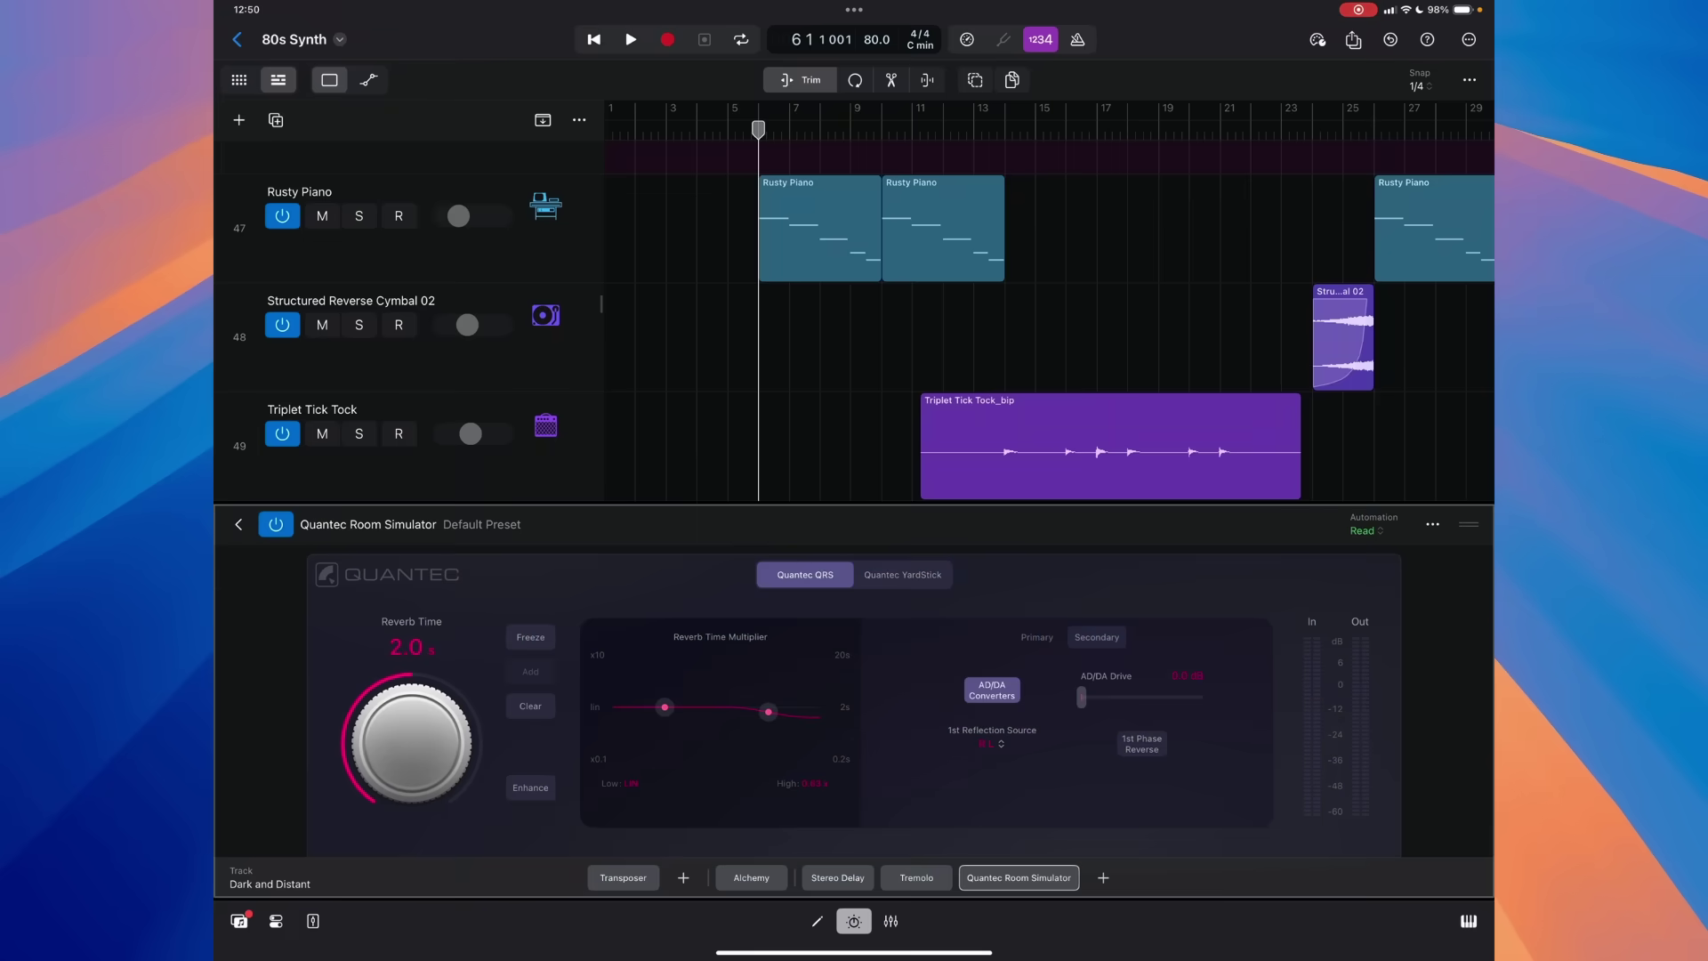
# On iPad, raise AD/DA Drive to 28.5 dB and enable 1st Phase Reverse
pyautogui.moveTo(1081, 697); pyautogui.dragTo(1196, 697)
pyautogui.click(1143, 744)
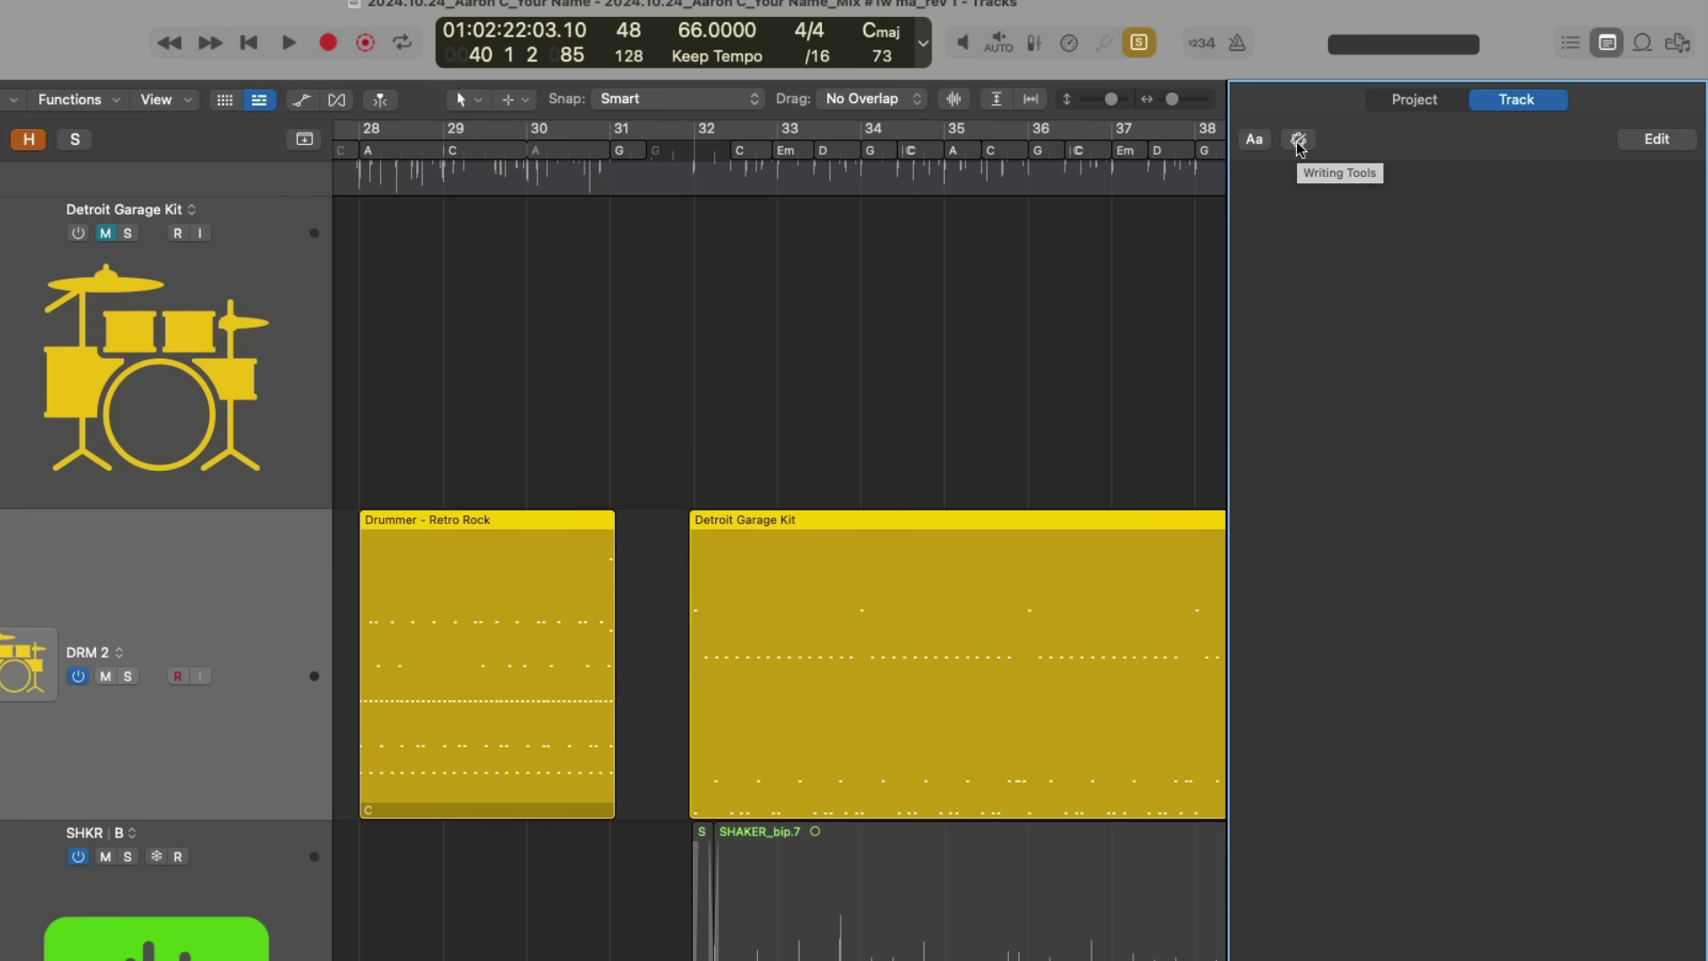
# Have Writing Tools with ChatGPT write 'Please write a verse about waffles' from the Track notes
pyautogui.click(1298, 141)
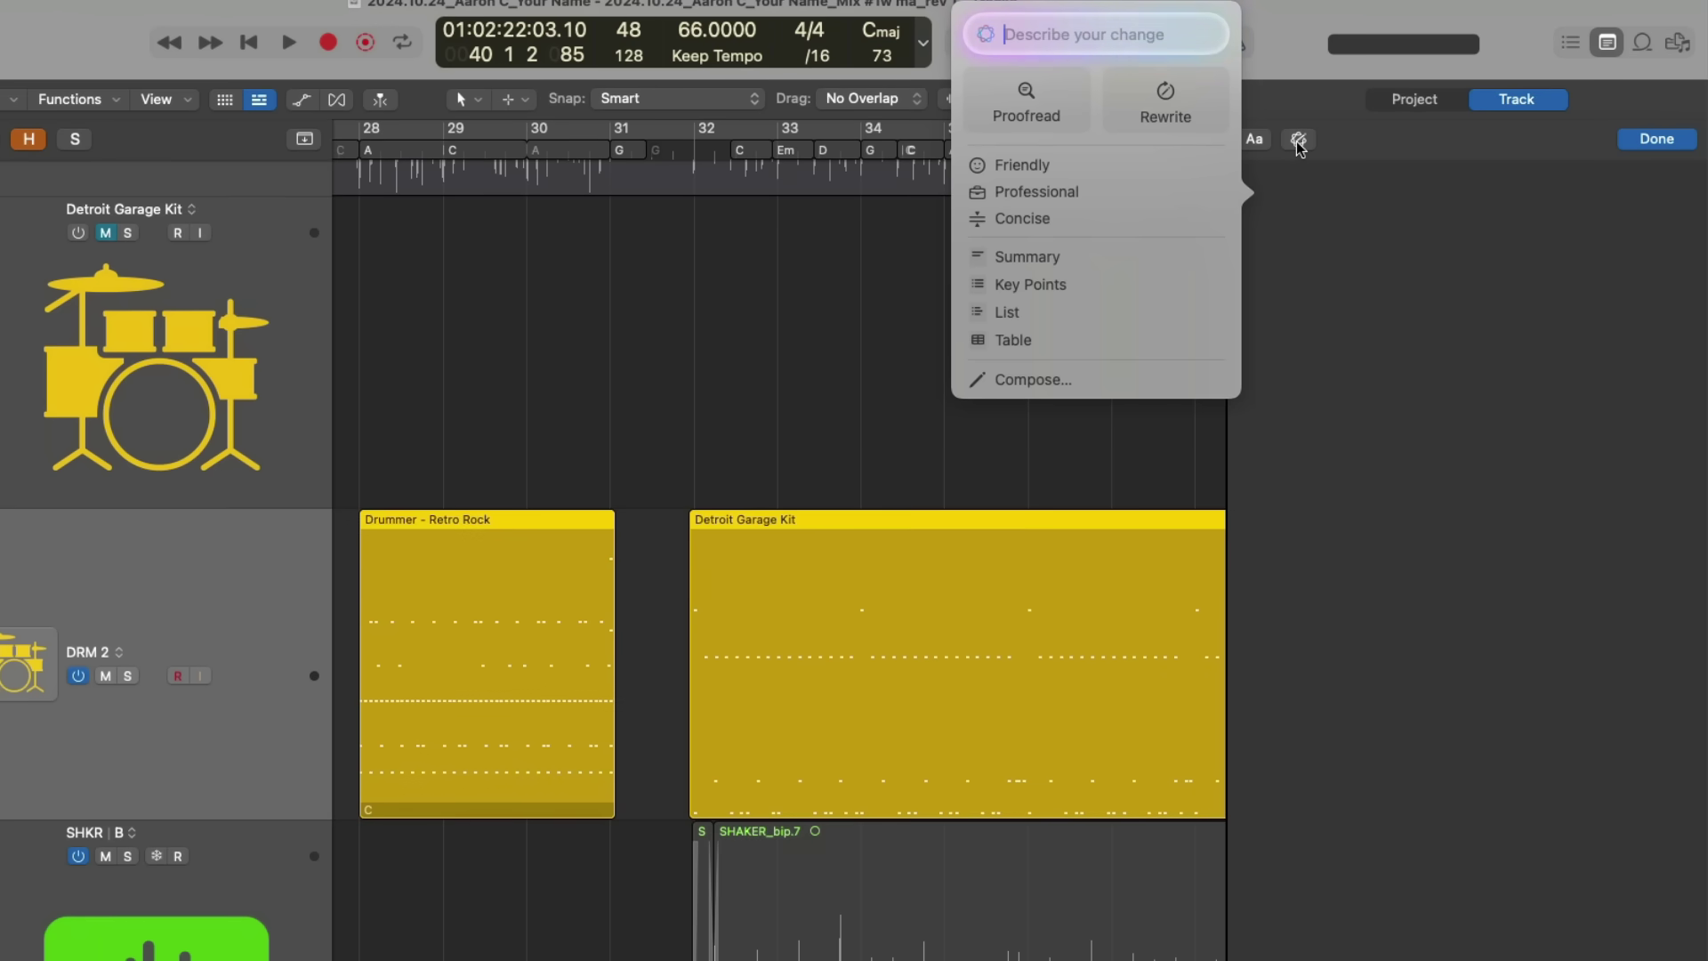
pyautogui.write('Please write a ')
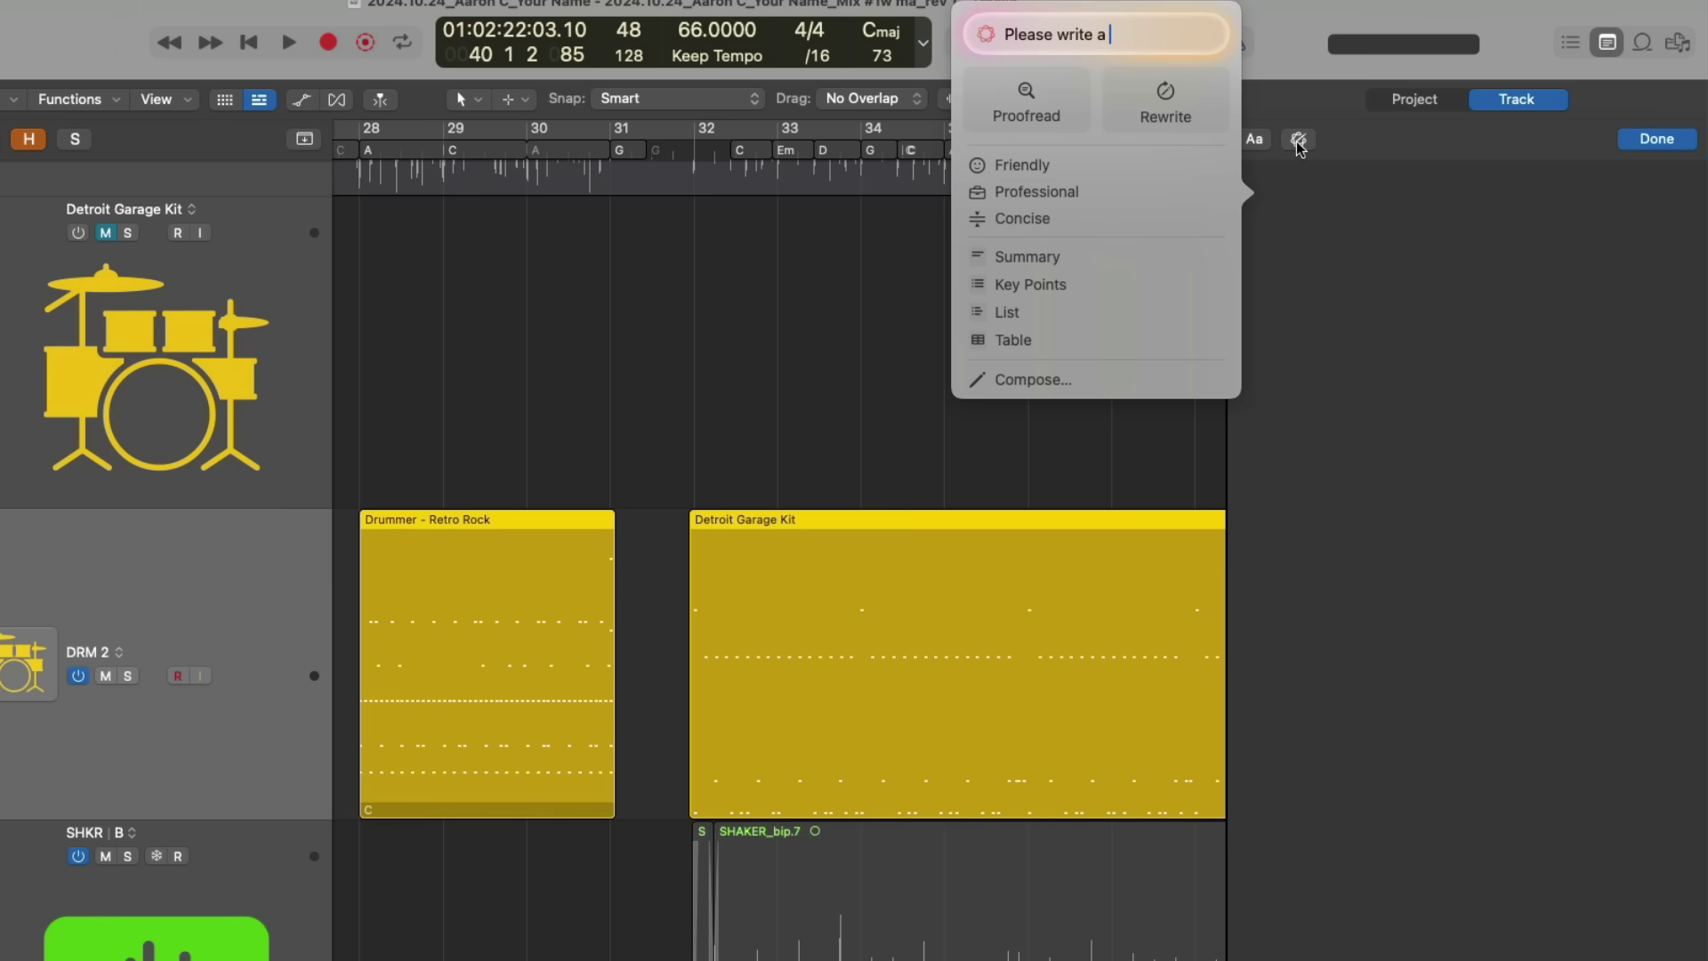
pyautogui.write('verse ')
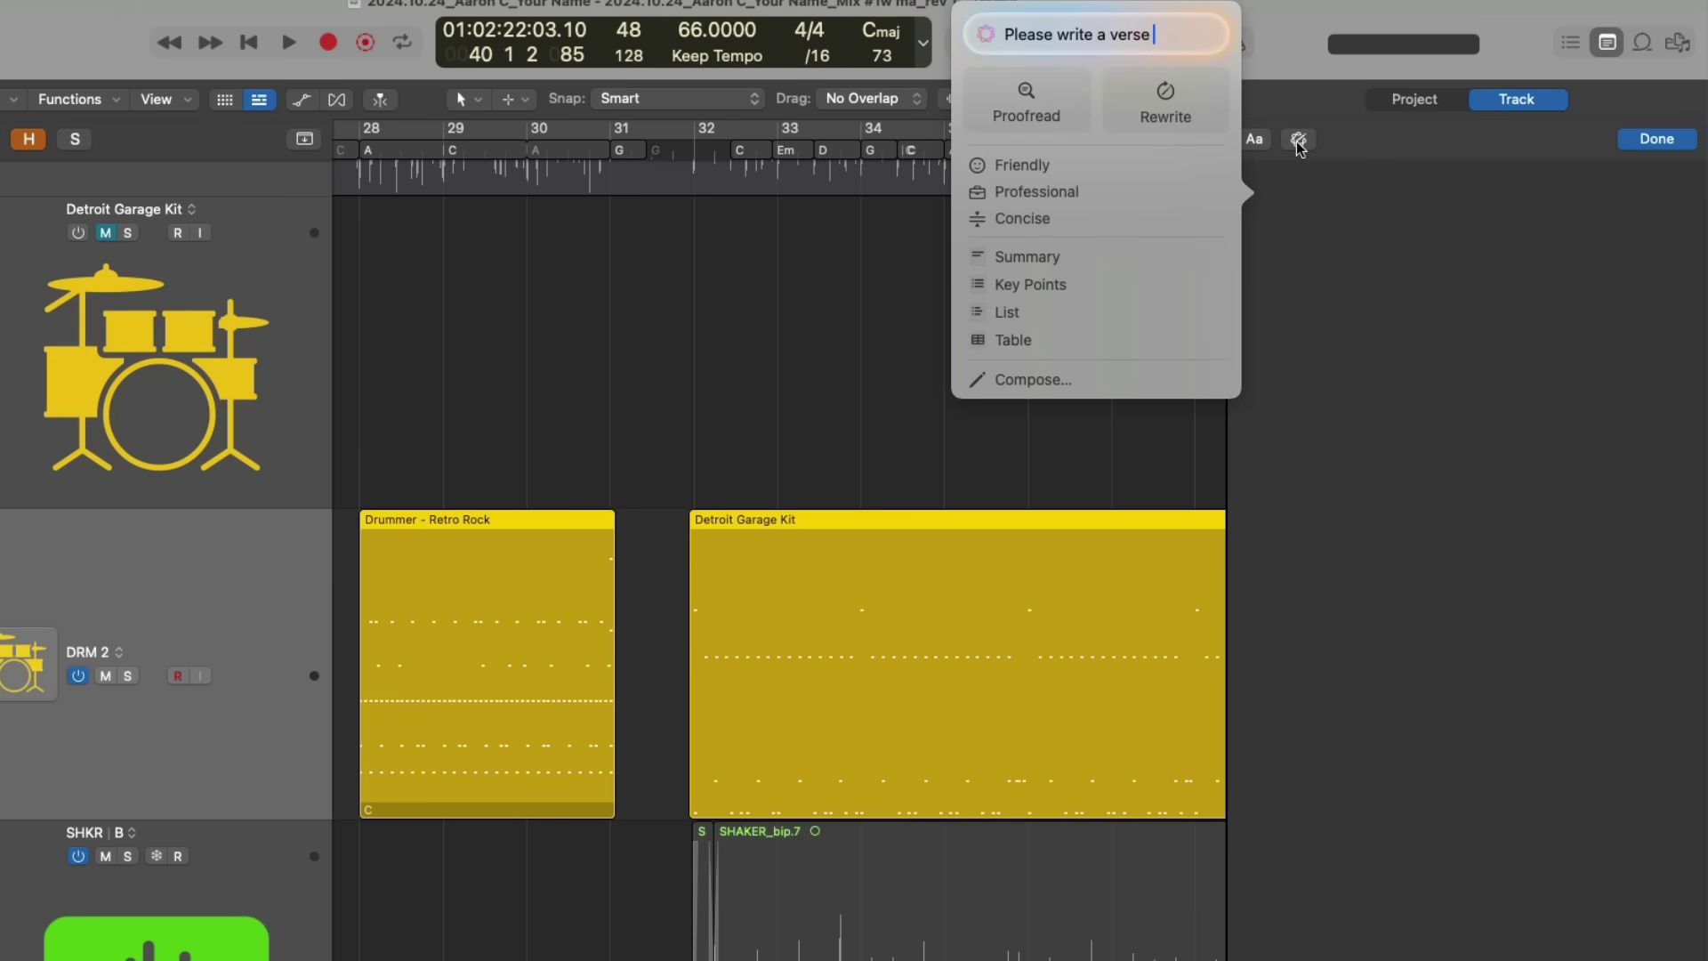
pyautogui.write('about waffle')
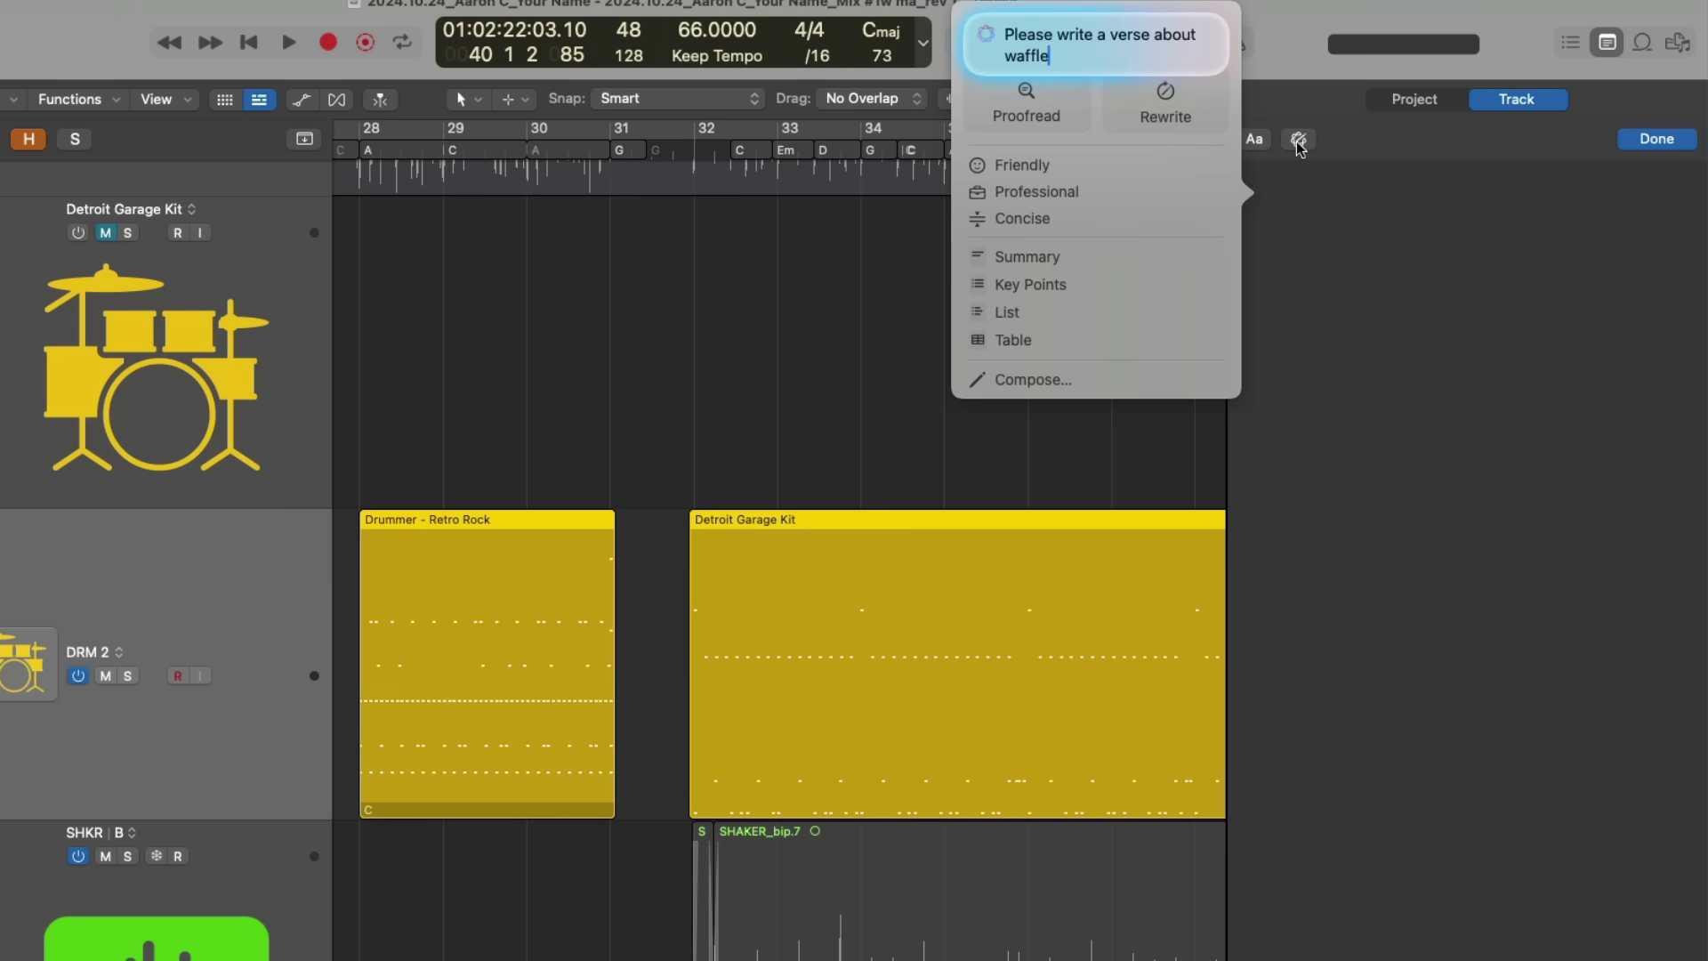
pyautogui.write('s')
pyautogui.press('Return')
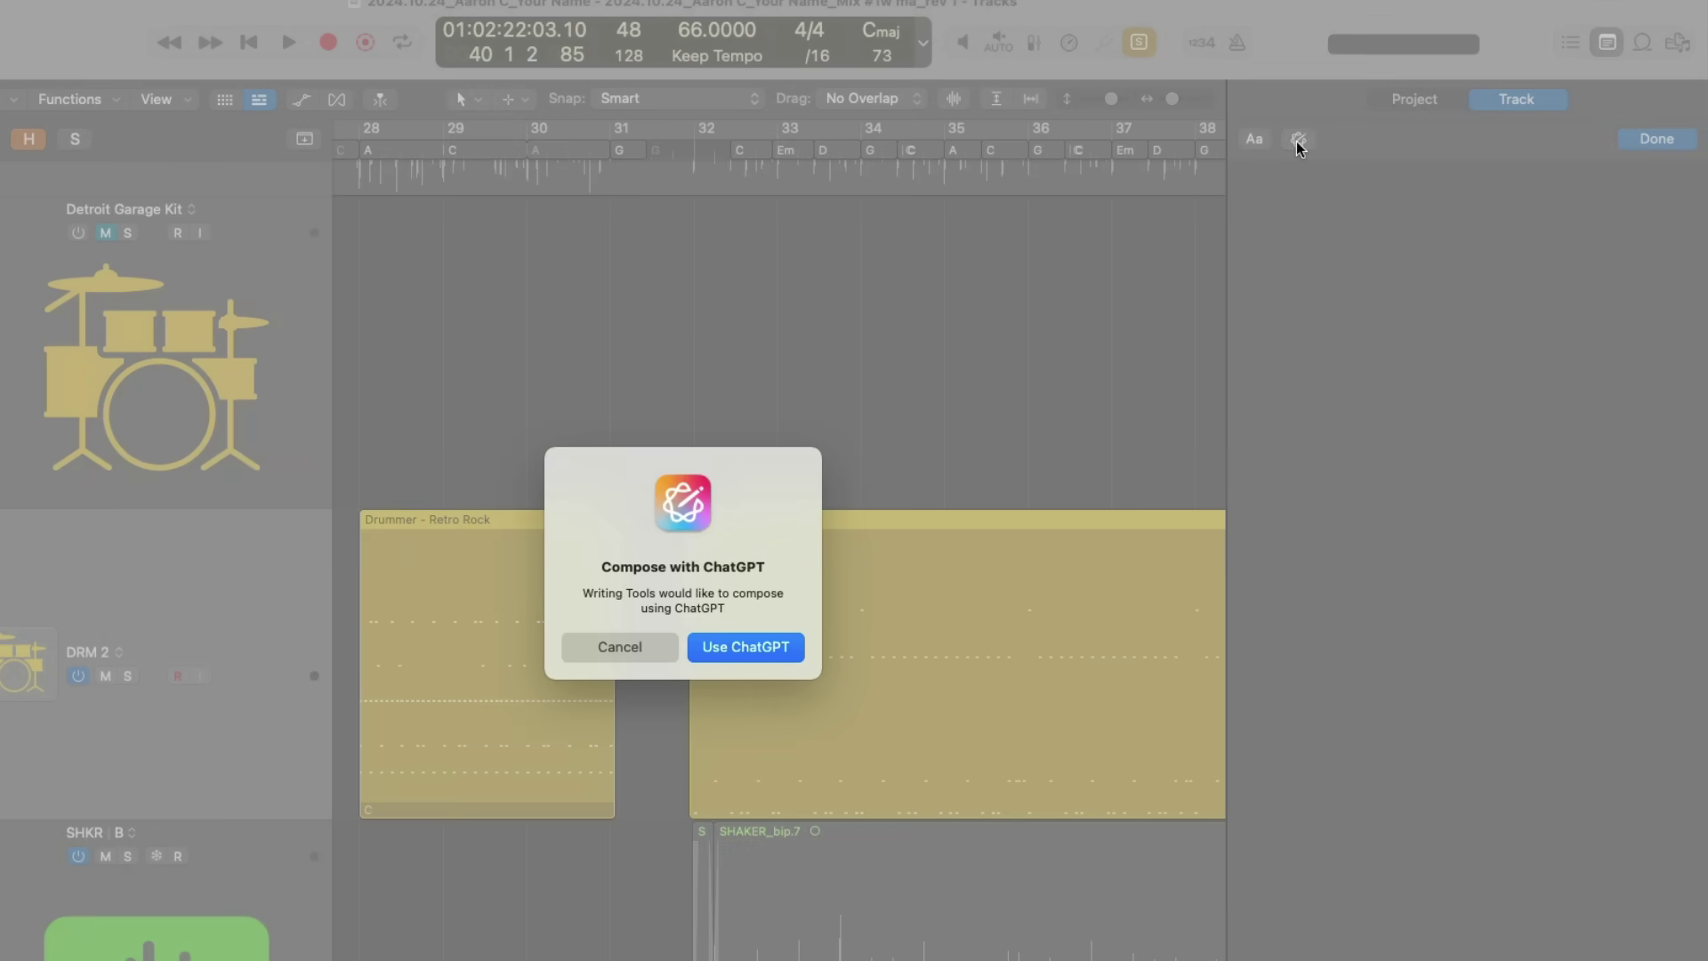
pyautogui.click(791, 647)
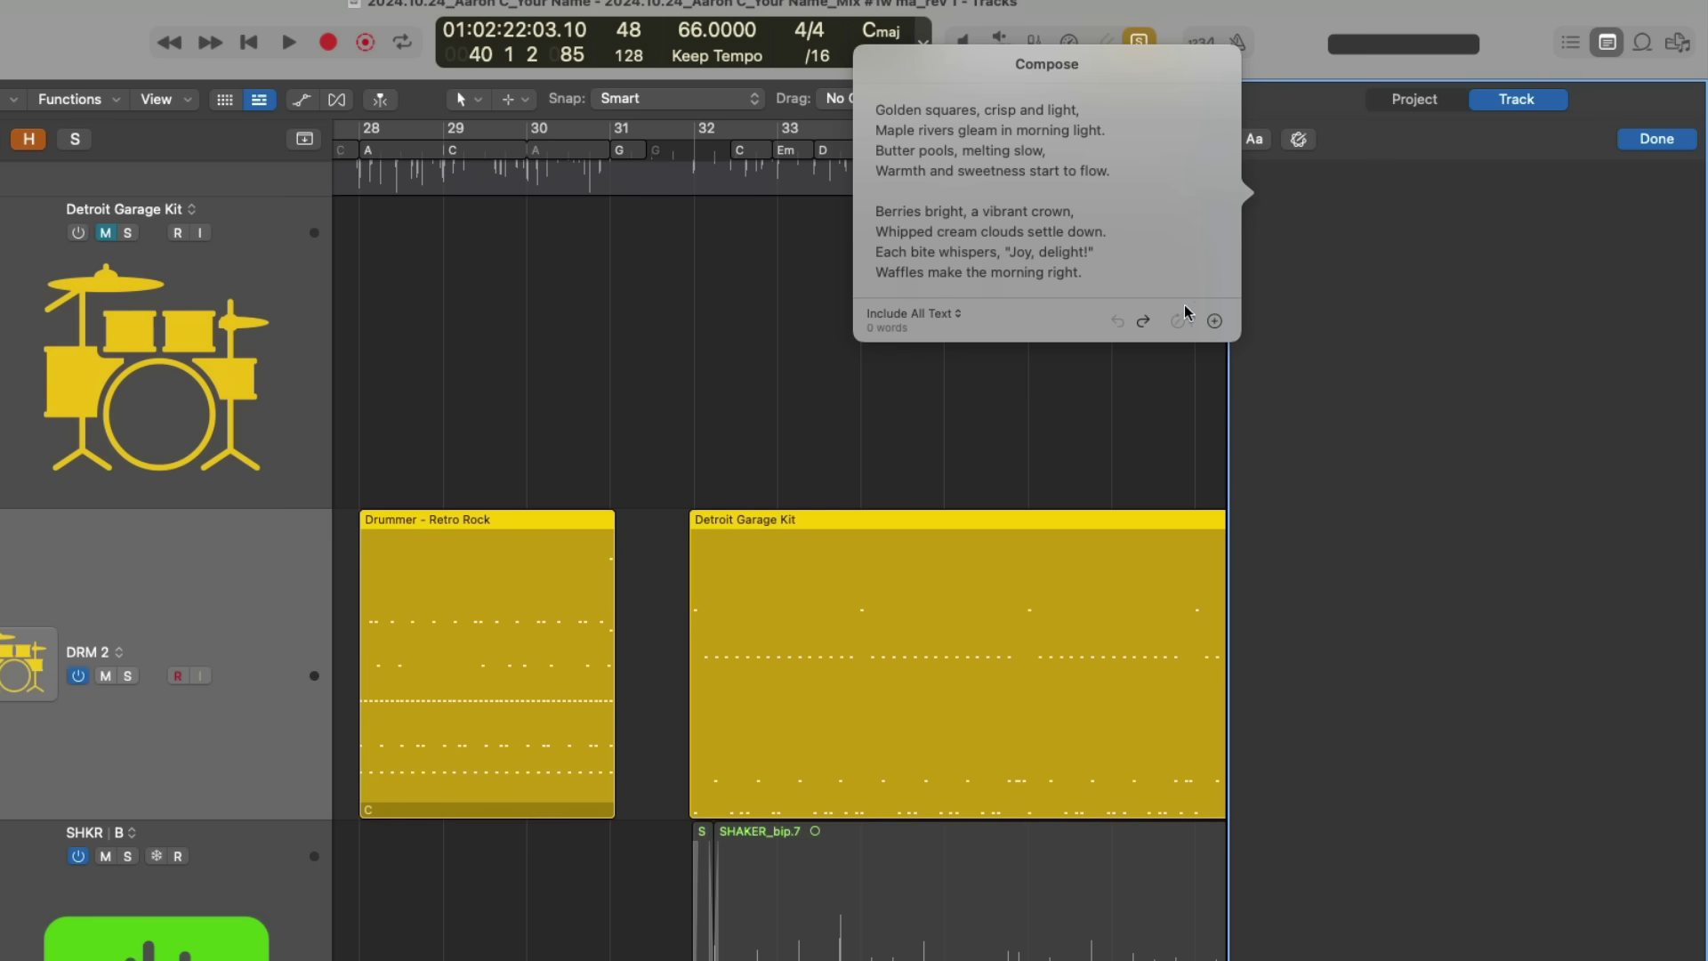
# Copy the generated waffle poem, paste it into the Track notes and finish editing
pyautogui.moveTo(1087, 270); pyautogui.dragTo(874, 112)
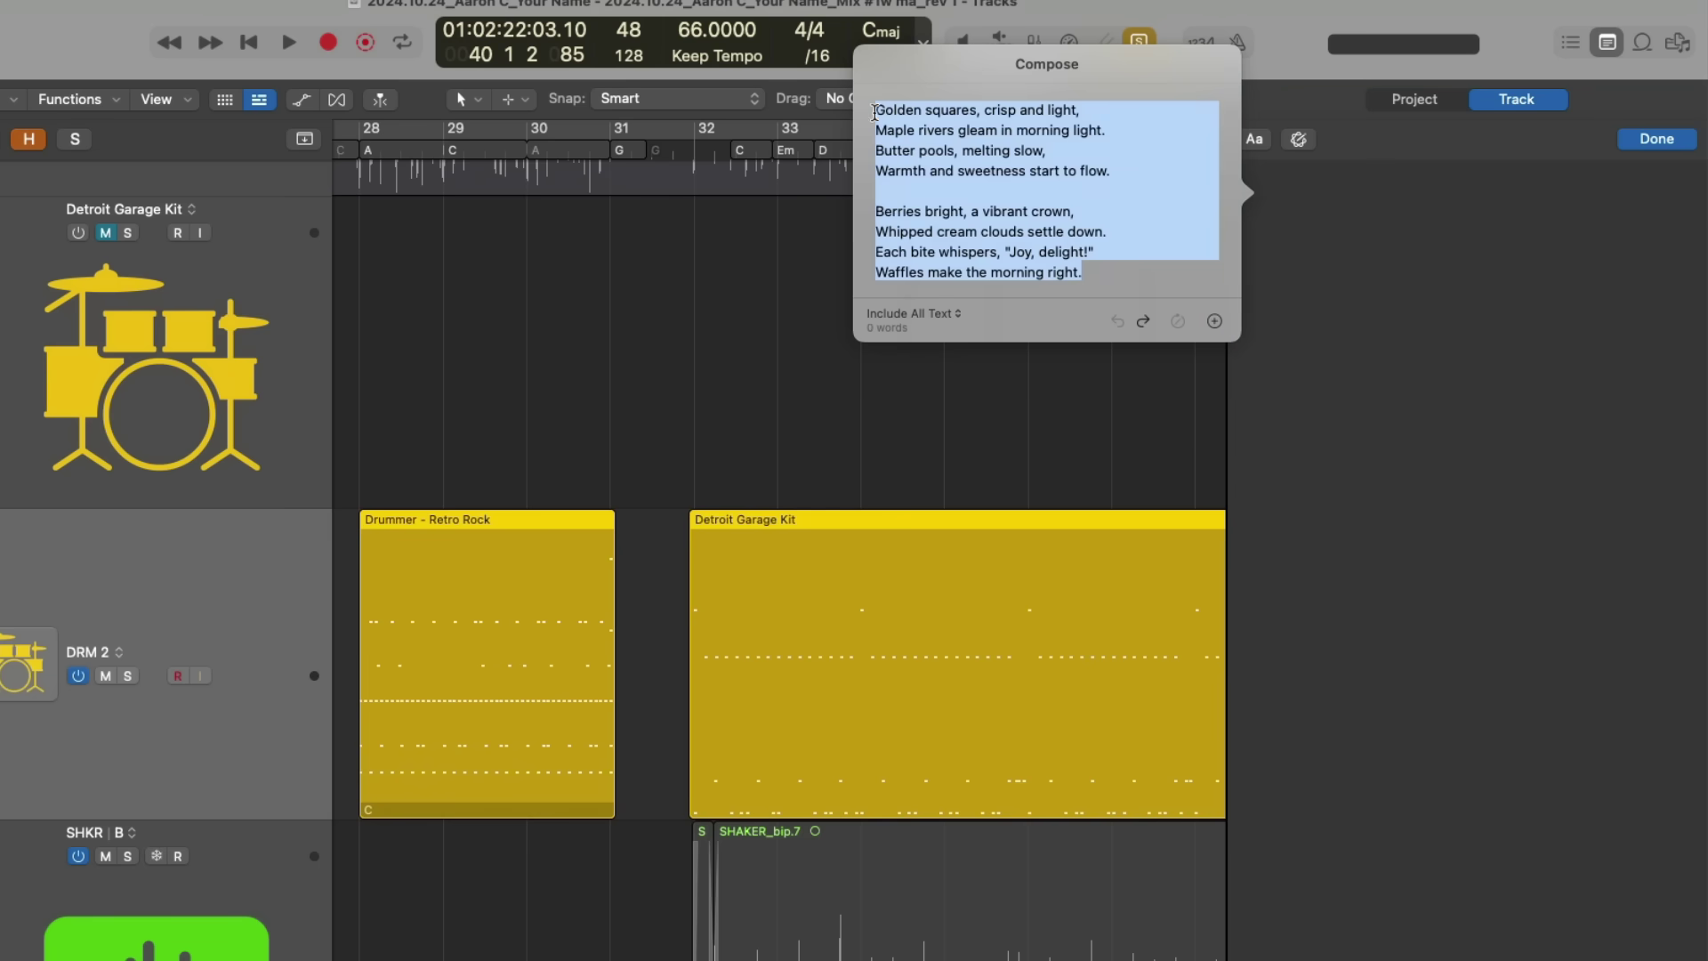
pyautogui.rightClick(874, 113)
pyautogui.click(1110, 270)
pyautogui.rightClick(1354, 252)
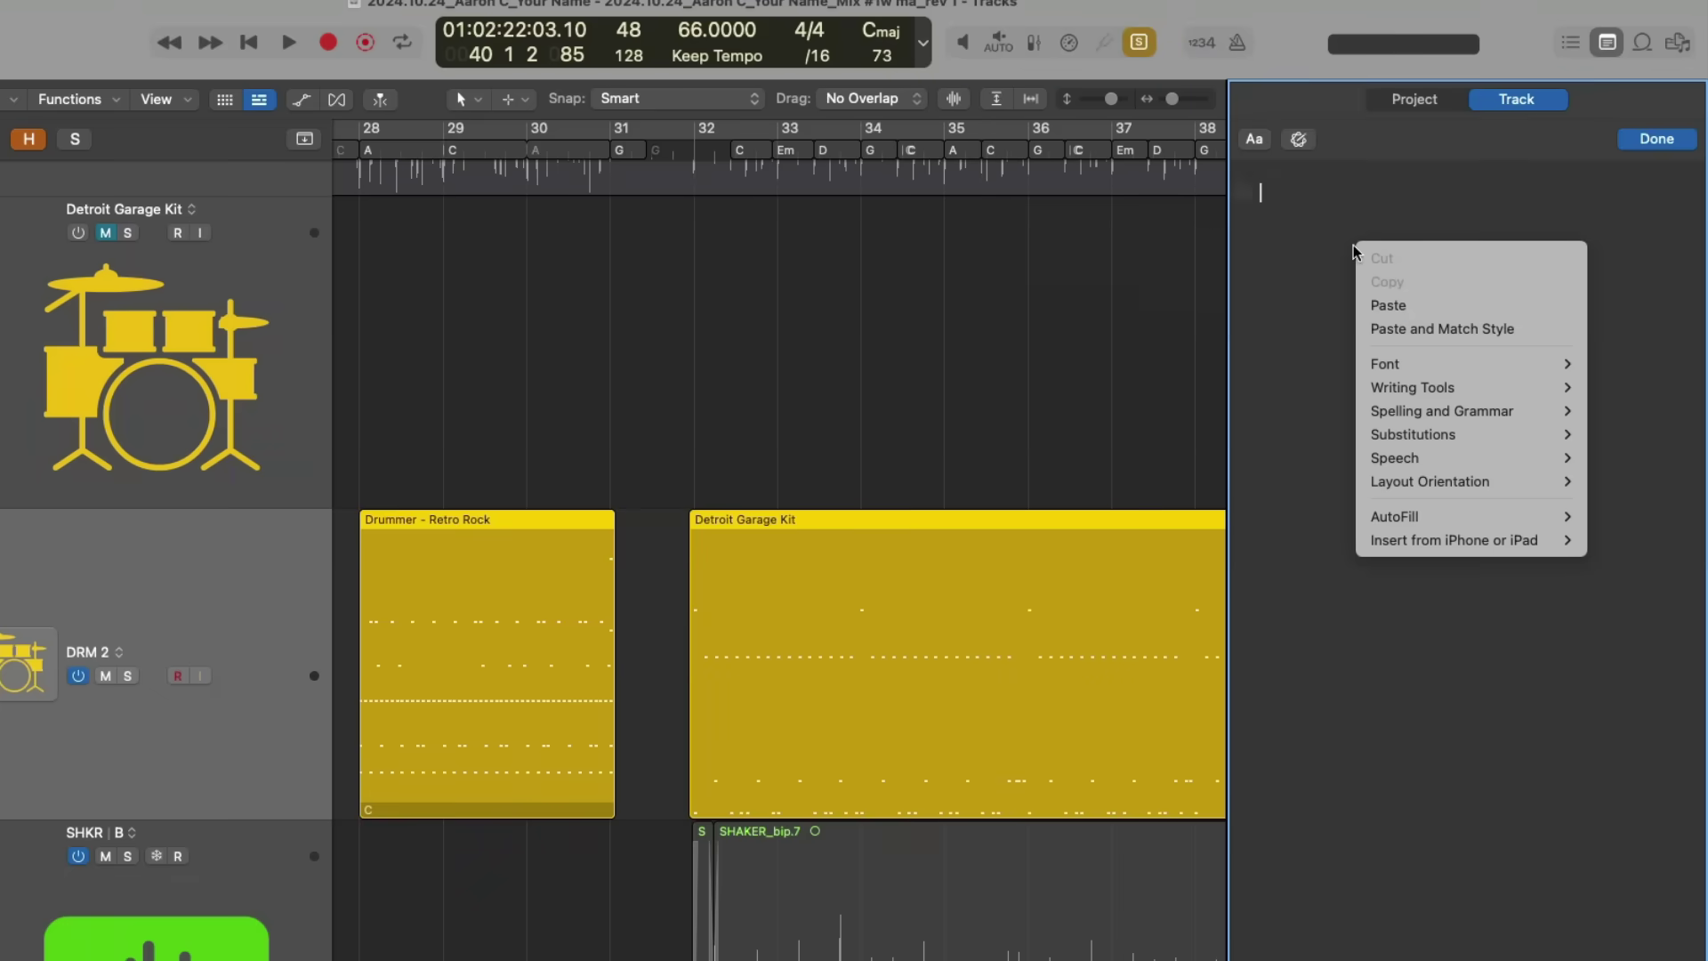
pyautogui.click(1396, 307)
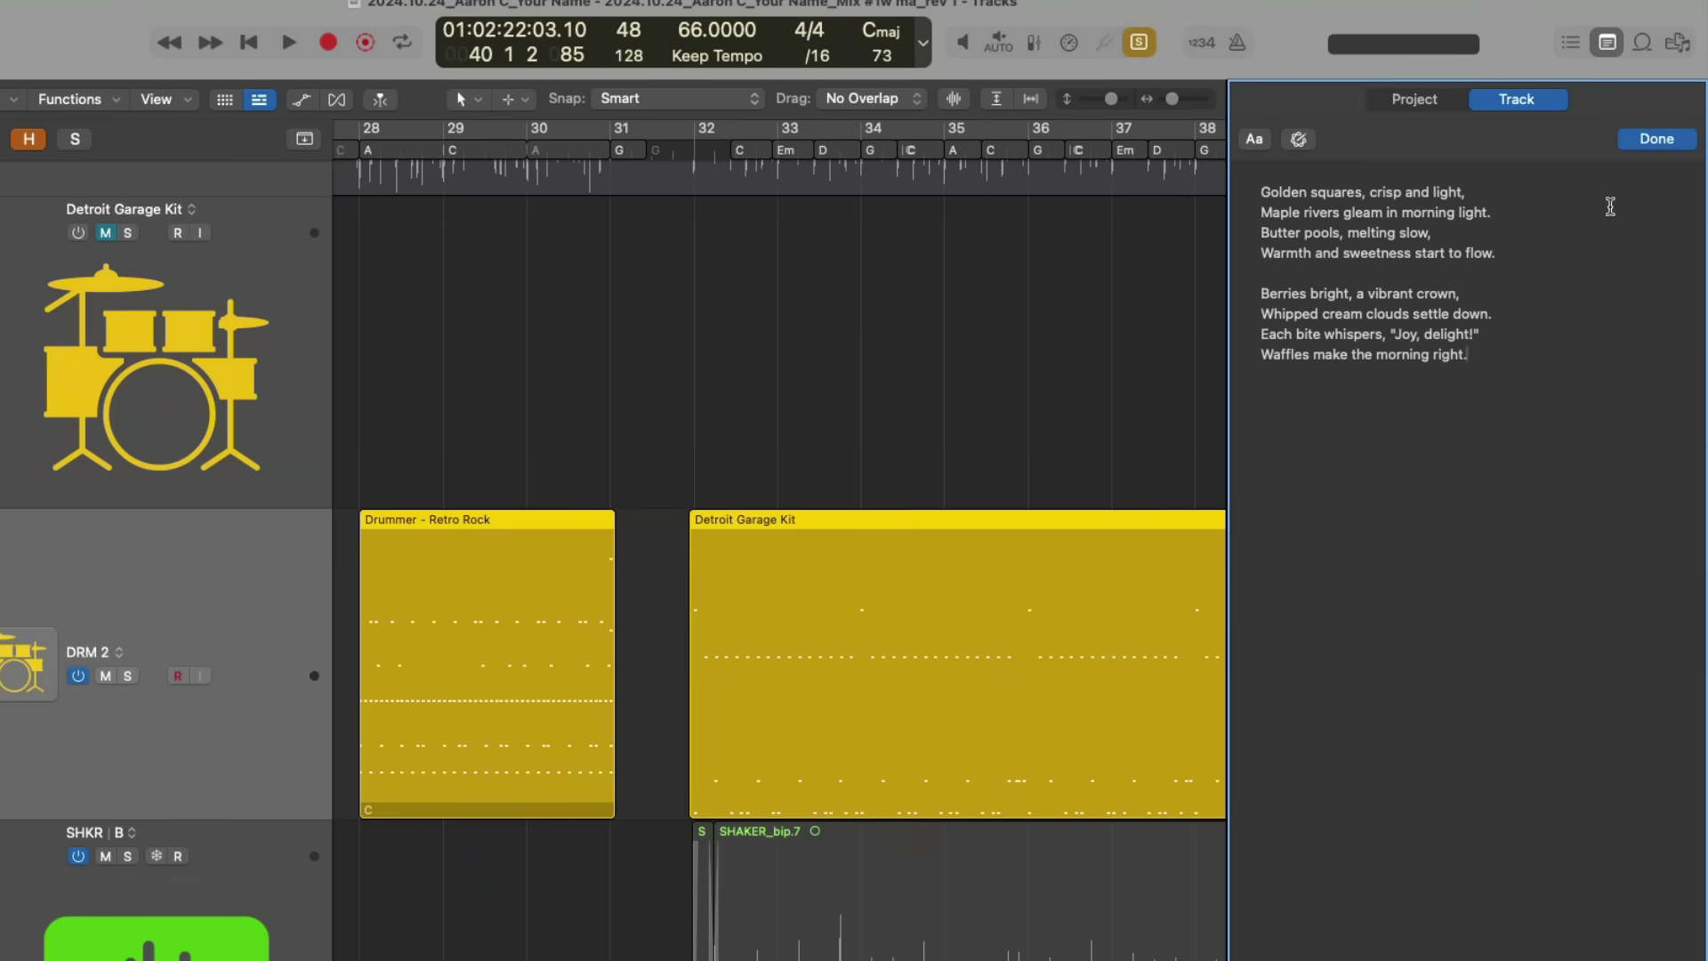
pyautogui.click(1654, 140)
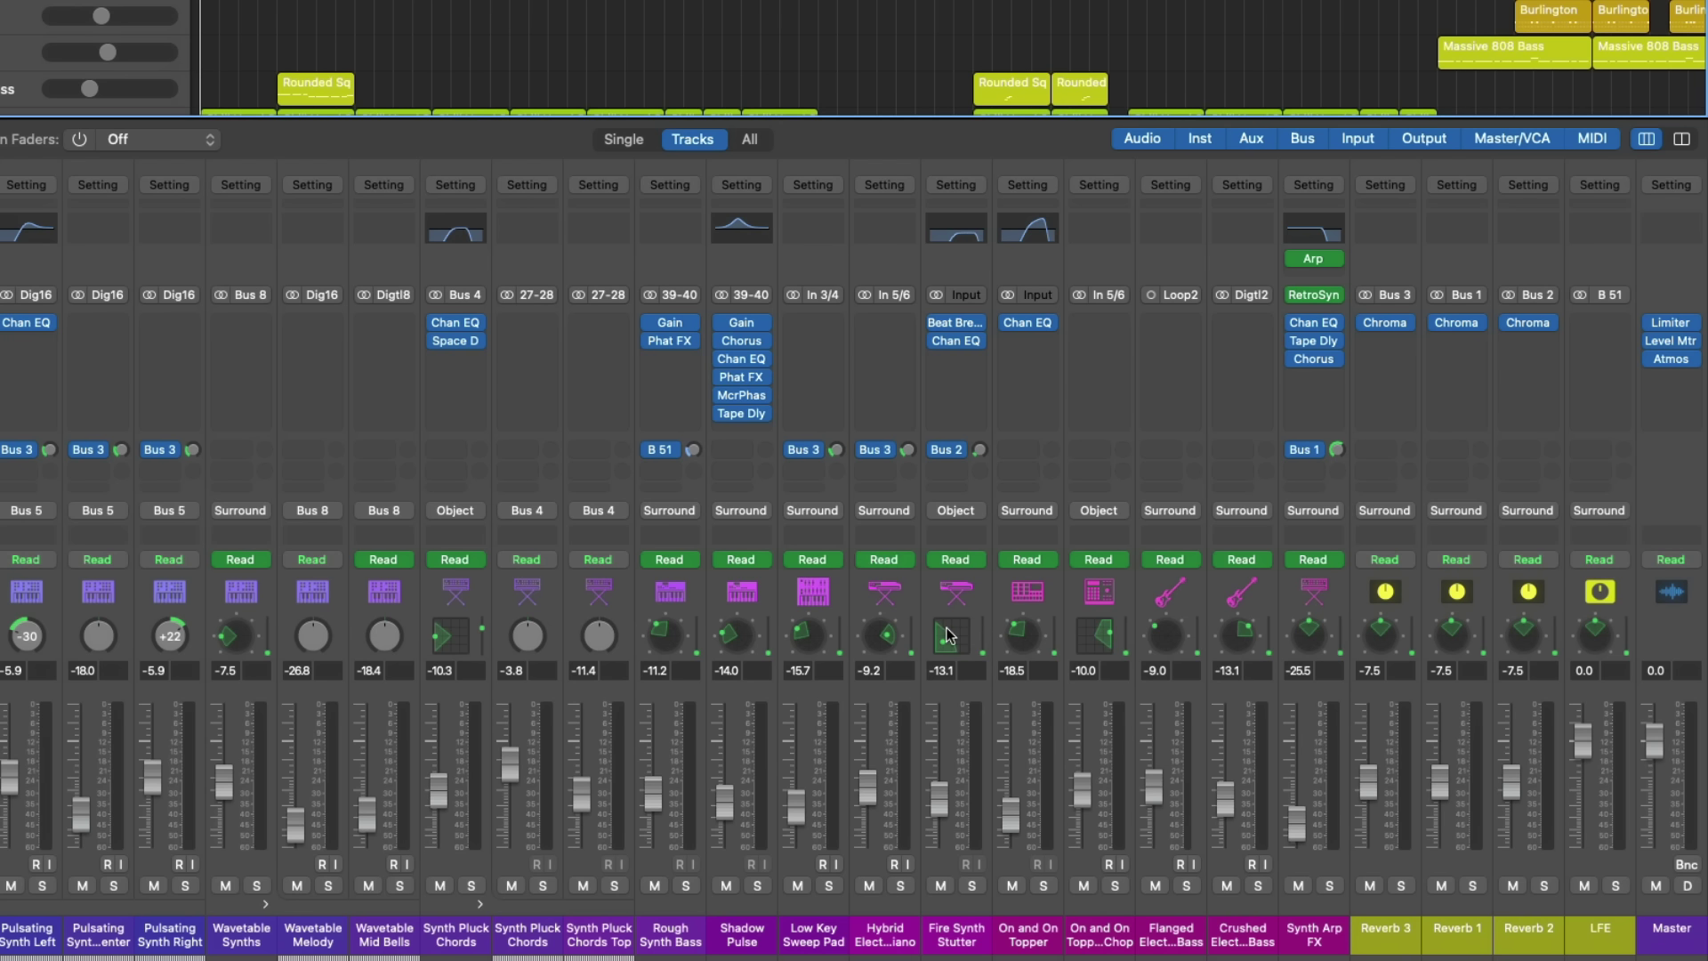
# Raise Fire Synth Stutter's 3D object panner elevation to +1.000
pyautogui.doubleClick(949, 635)
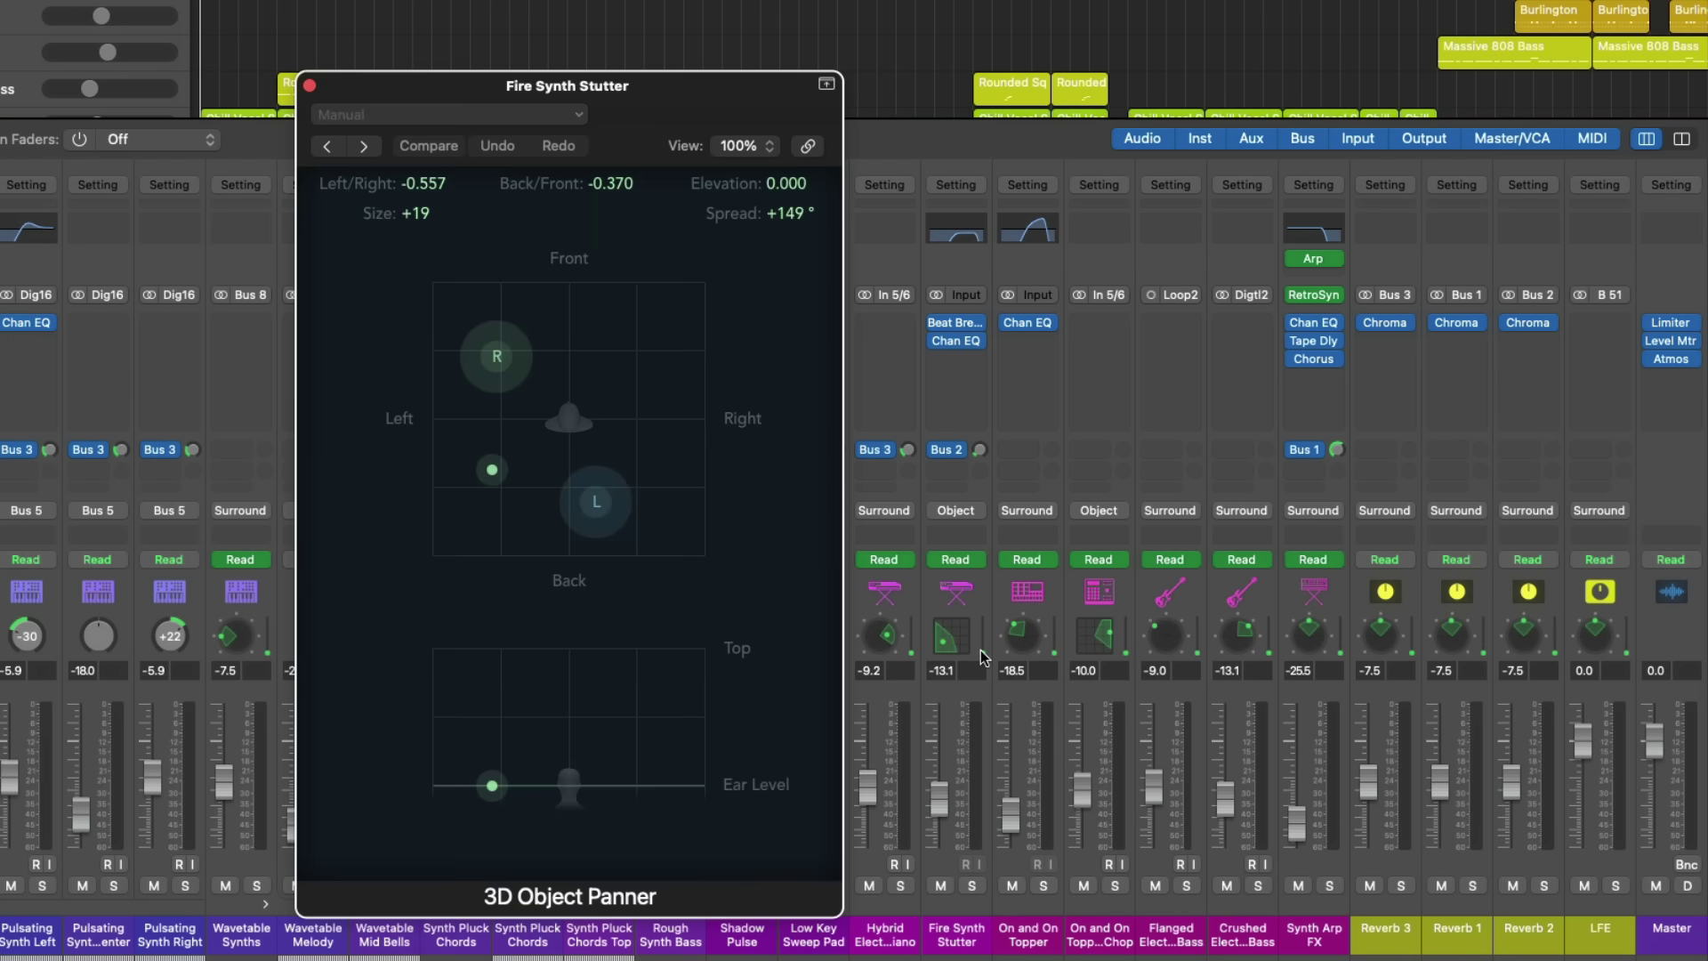
pyautogui.scroll(5, 982, 655)
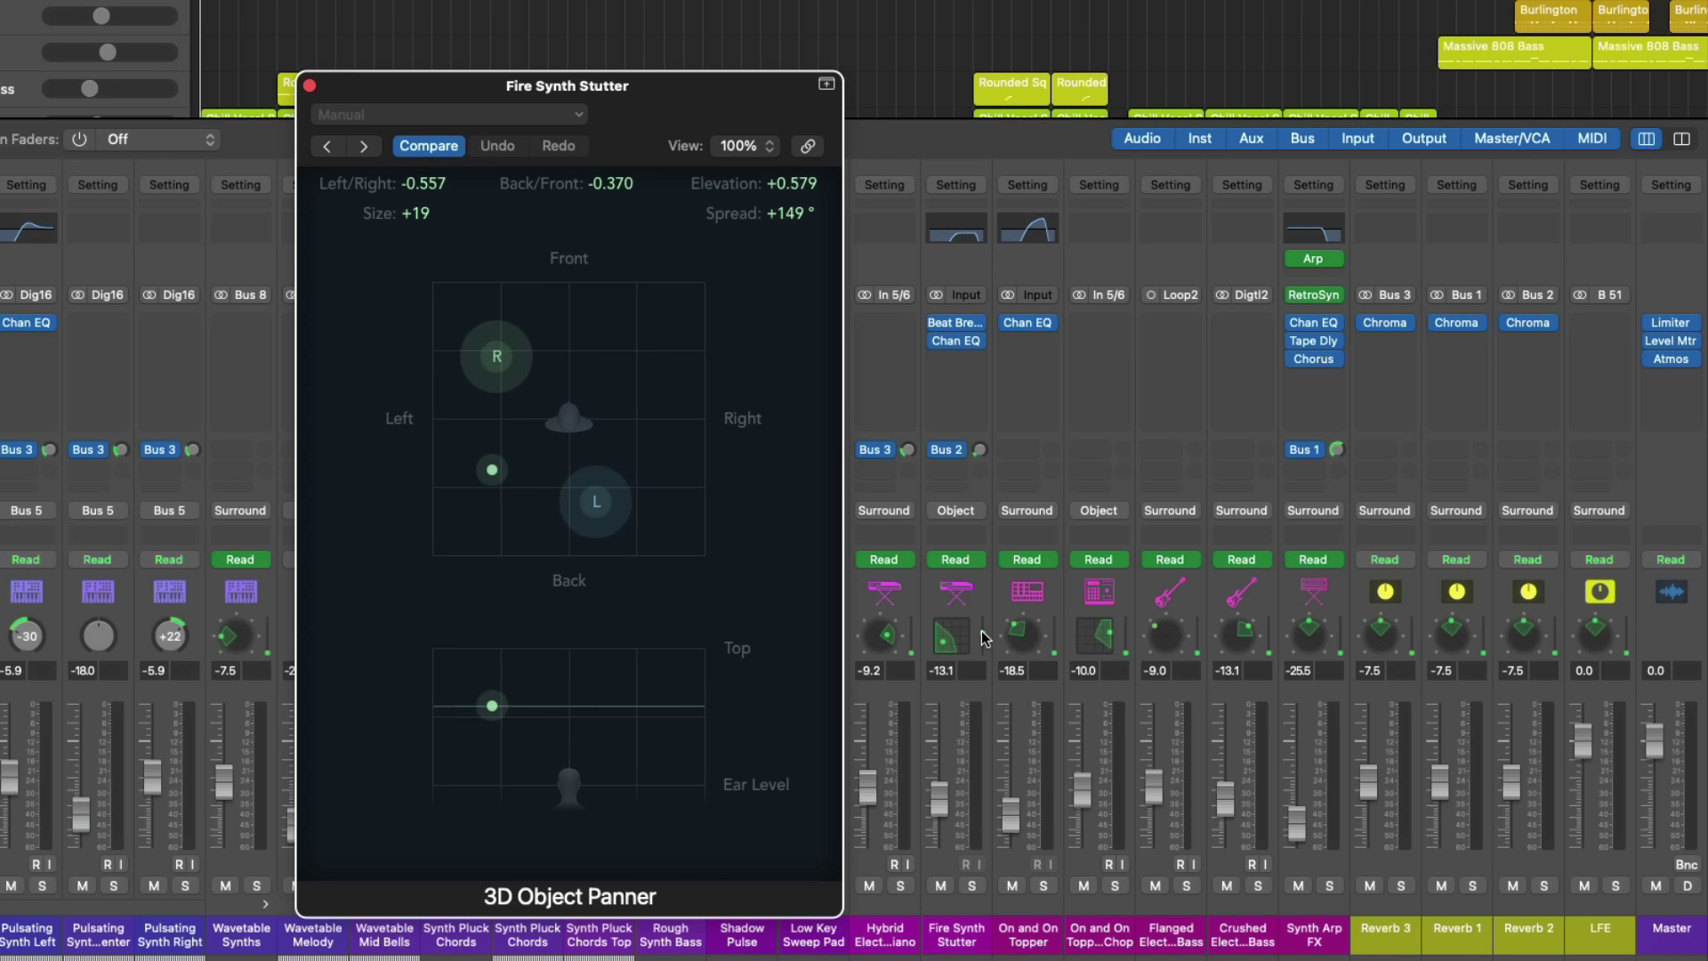
pyautogui.scroll(3, 982, 632)
pyautogui.click(982, 628)
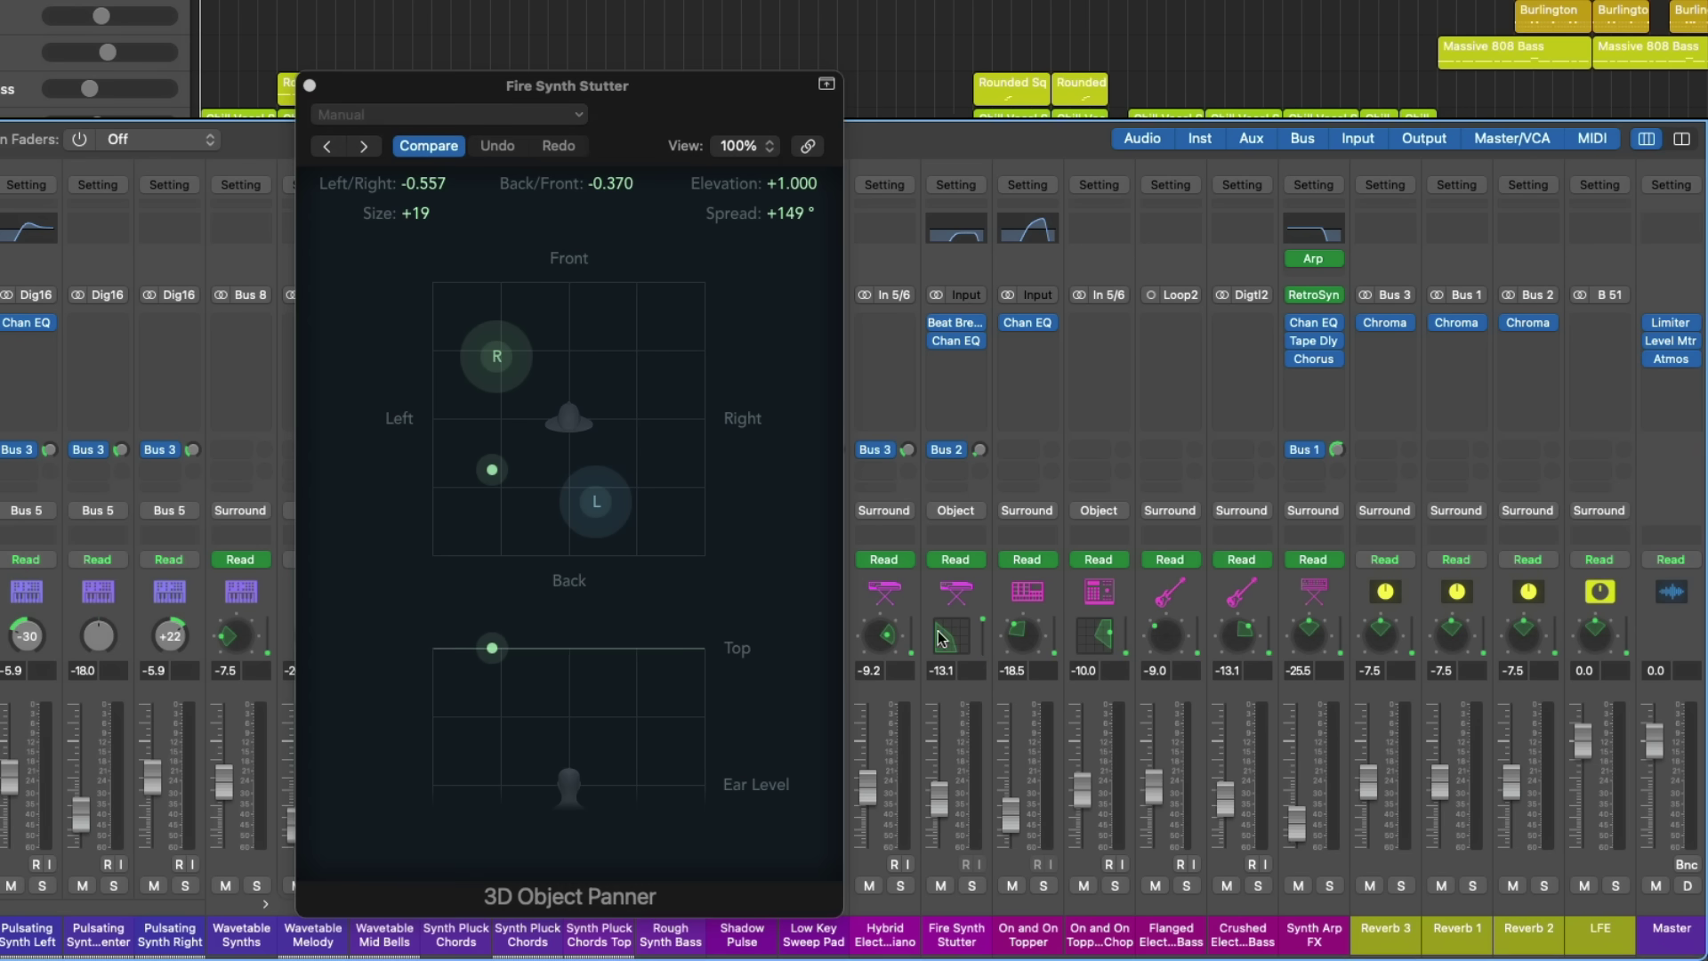
# Raise Hybrid Electric Piano's surround panner elevation to 53°, then close the panner windows
pyautogui.doubleClick(892, 640)
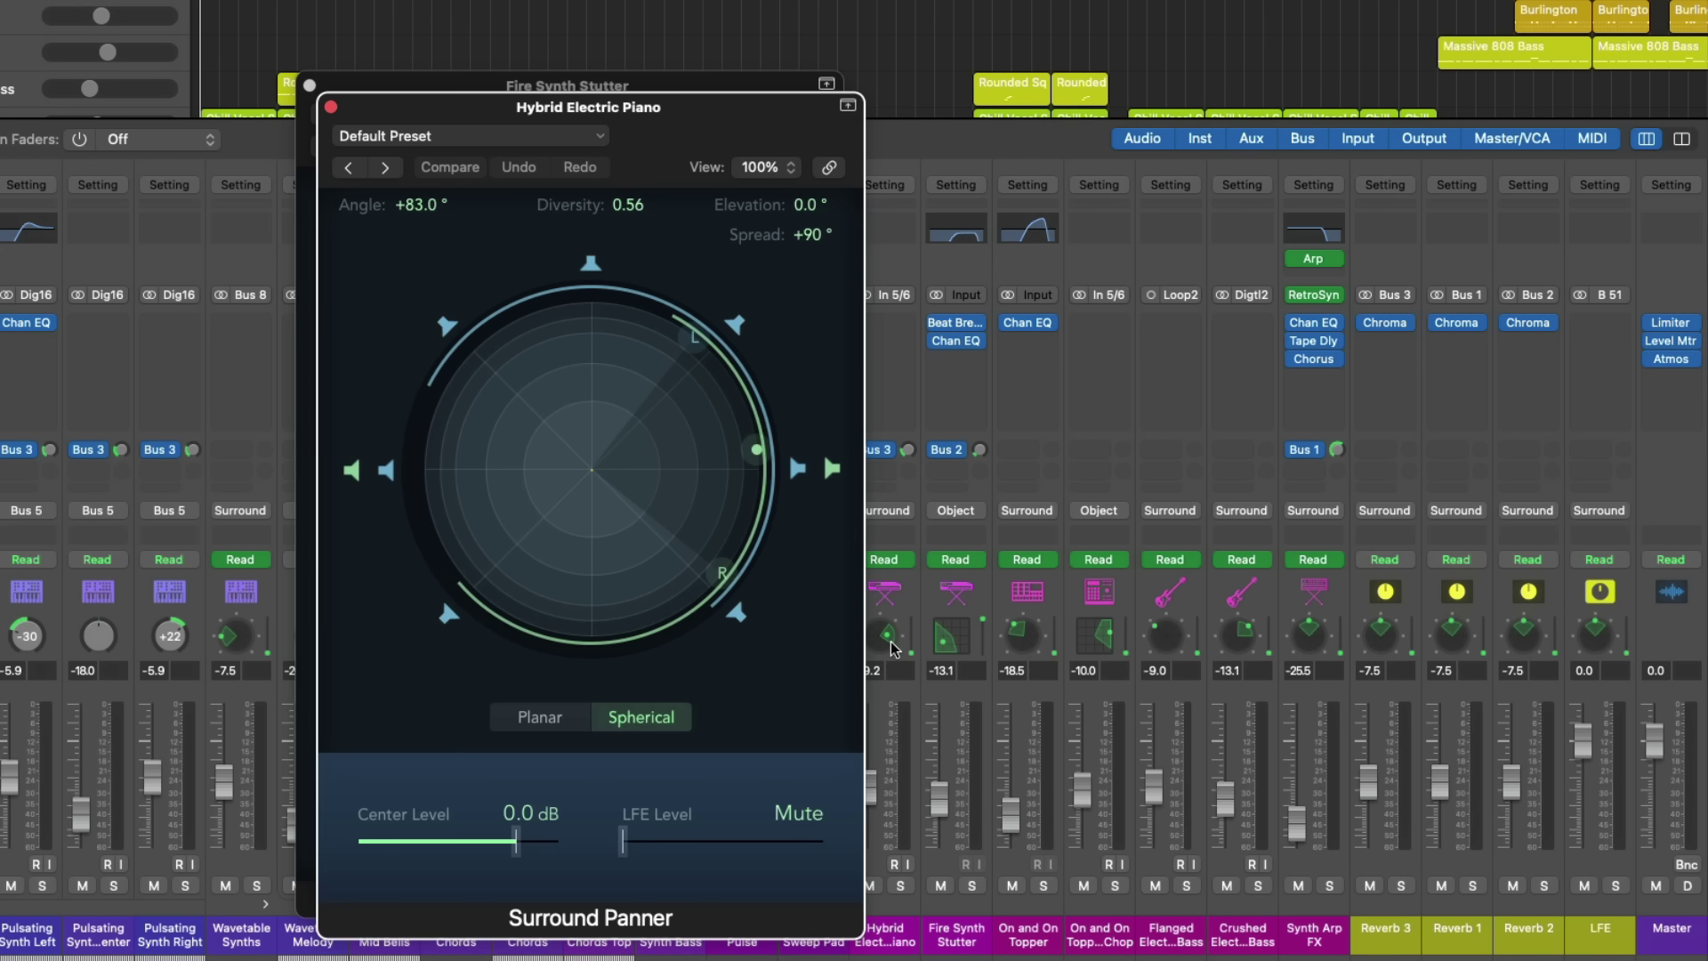
pyautogui.scroll(5, 912, 640)
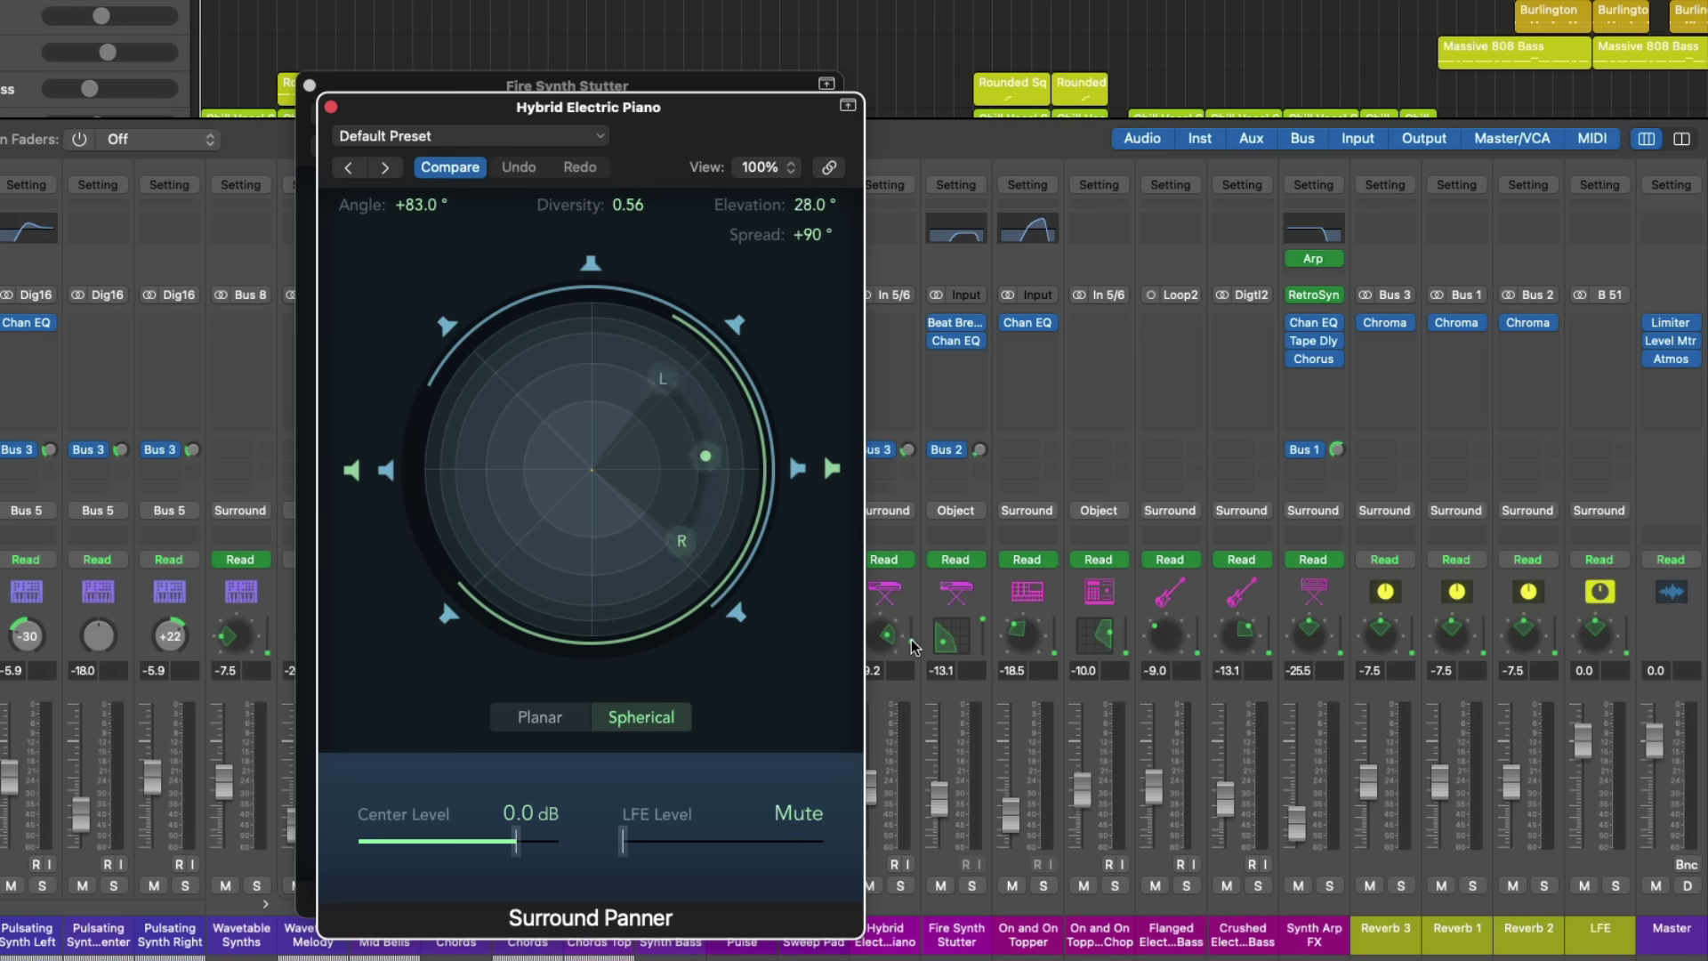
pyautogui.scroll(1, 913, 638)
pyautogui.click(912, 637)
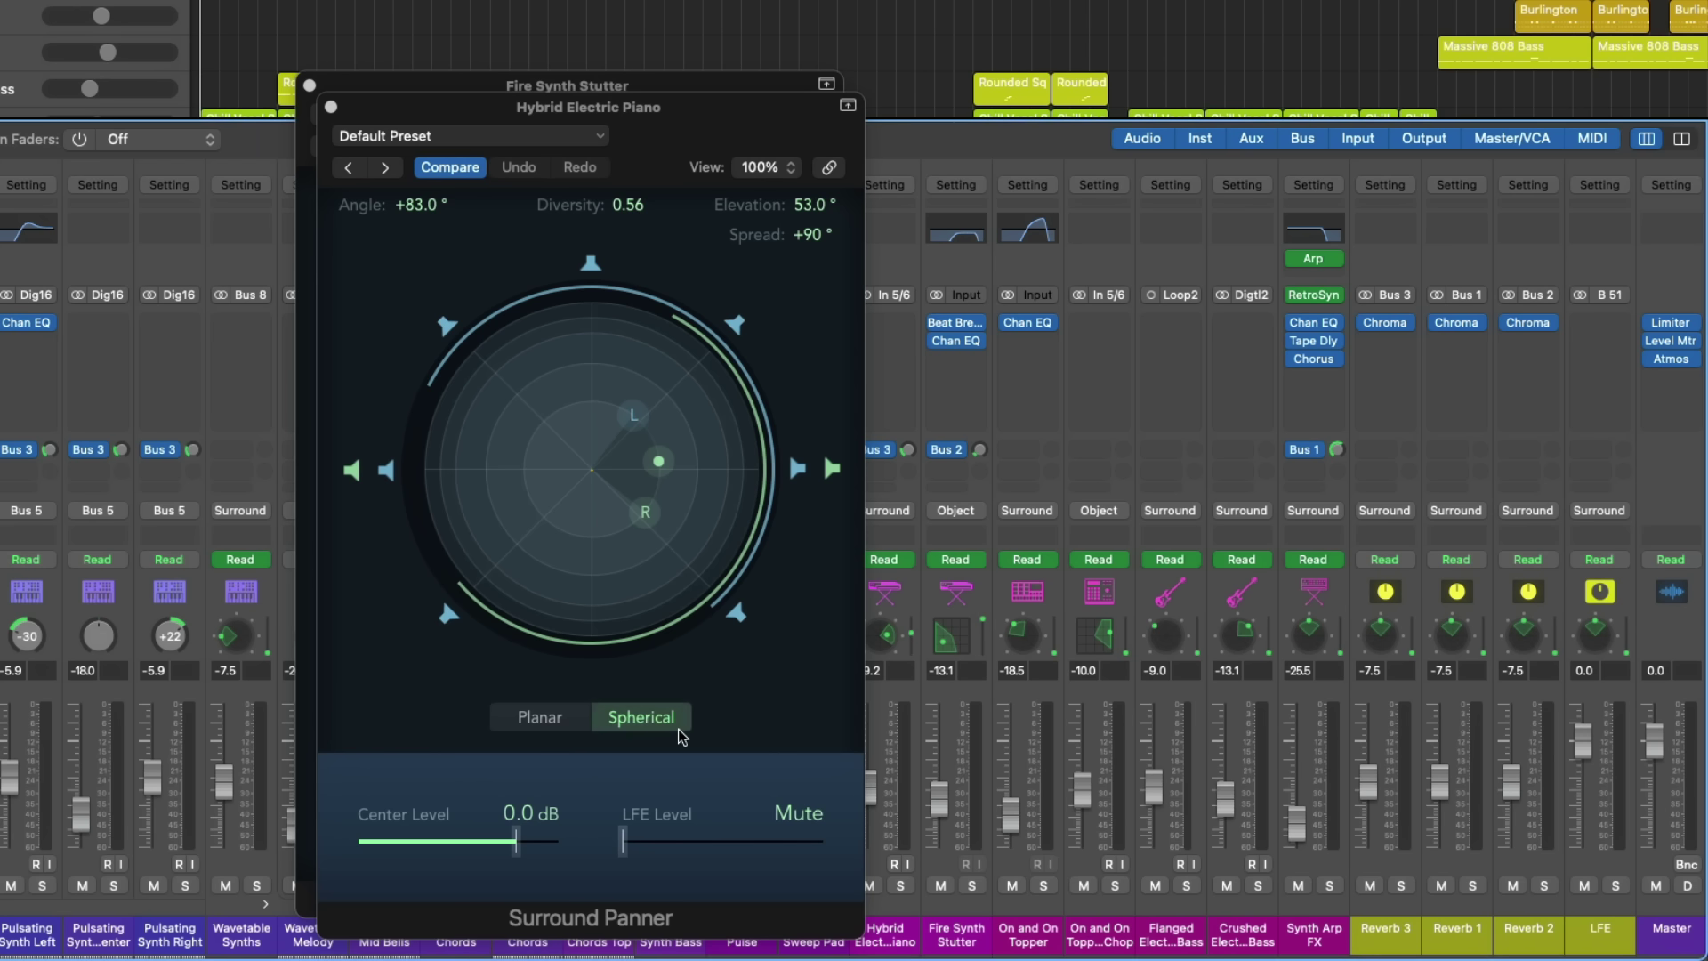
pyautogui.keyDown('alt'); pyautogui.click(330, 106); pyautogui.keyUp('alt')
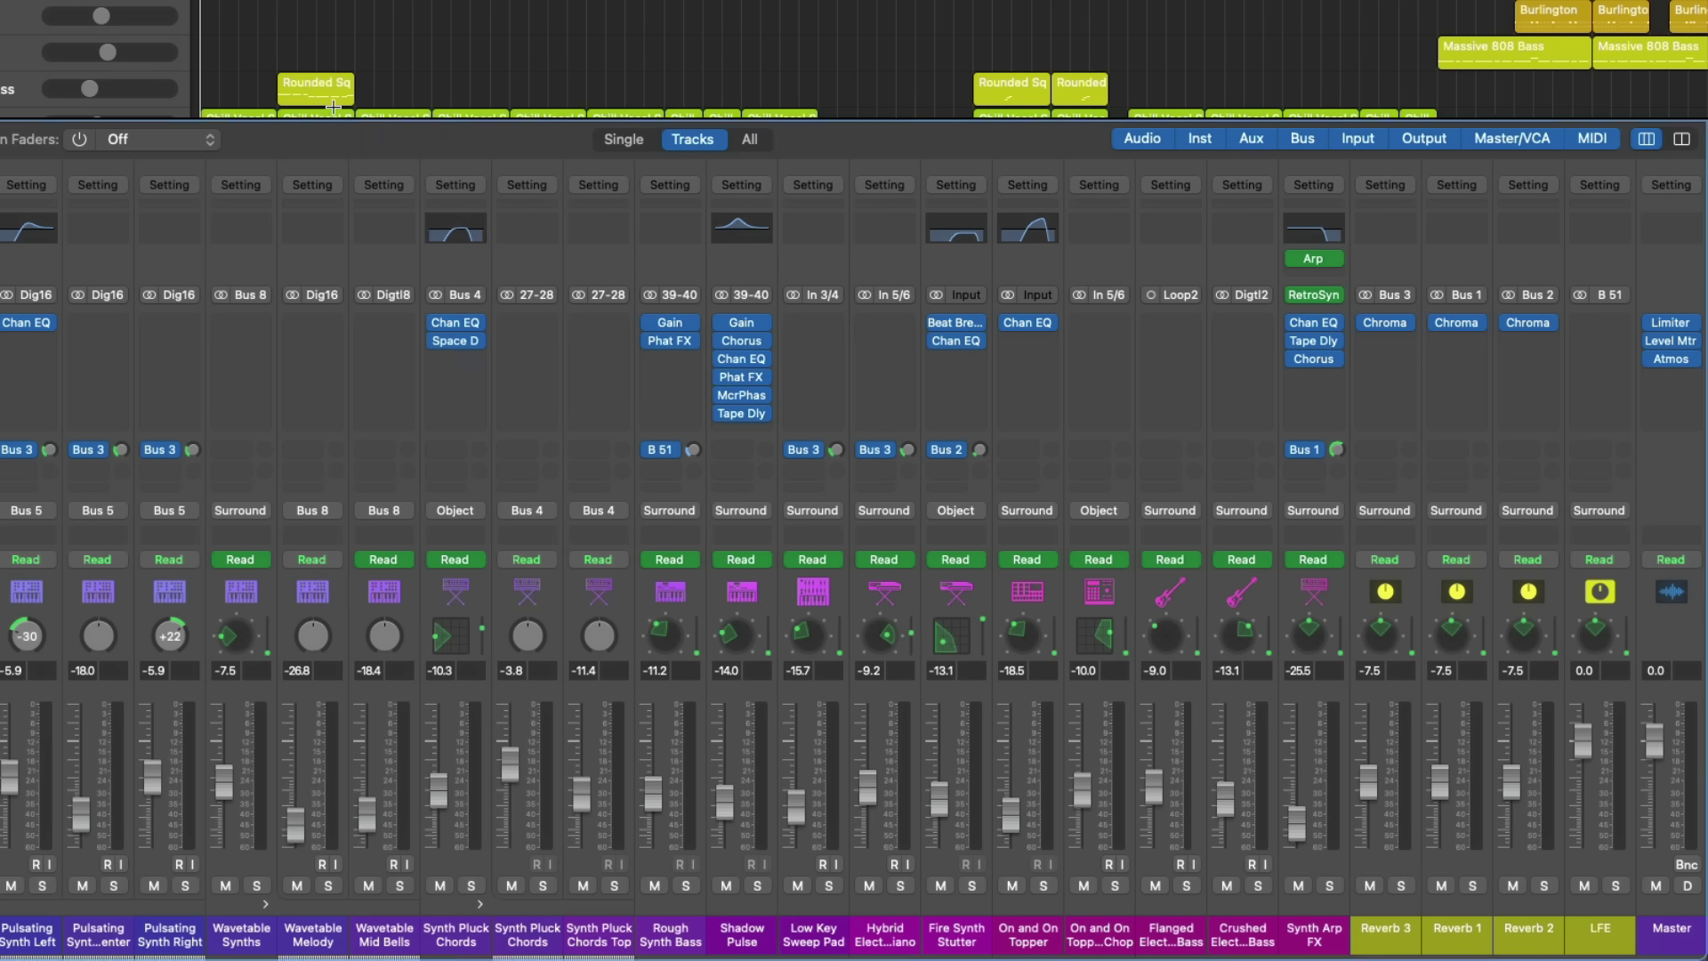
# Open the Dolby Atmos plug-in on Master and turn on the first object view option
pyautogui.click(1673, 361)
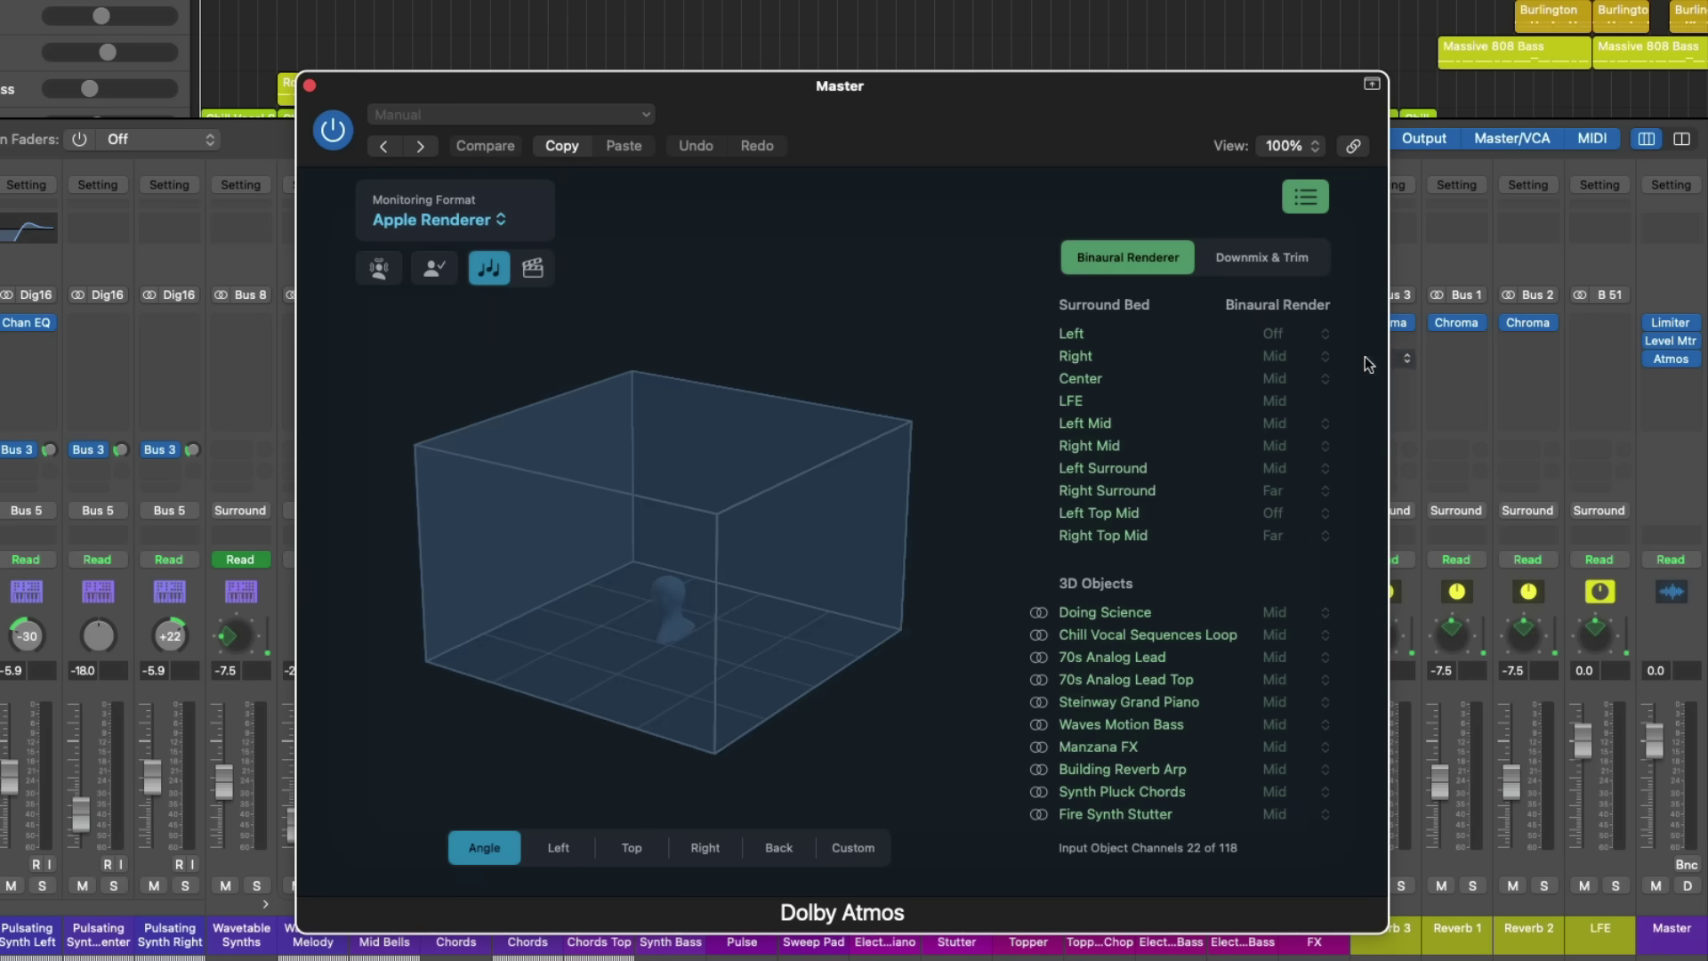
pyautogui.click(502, 221)
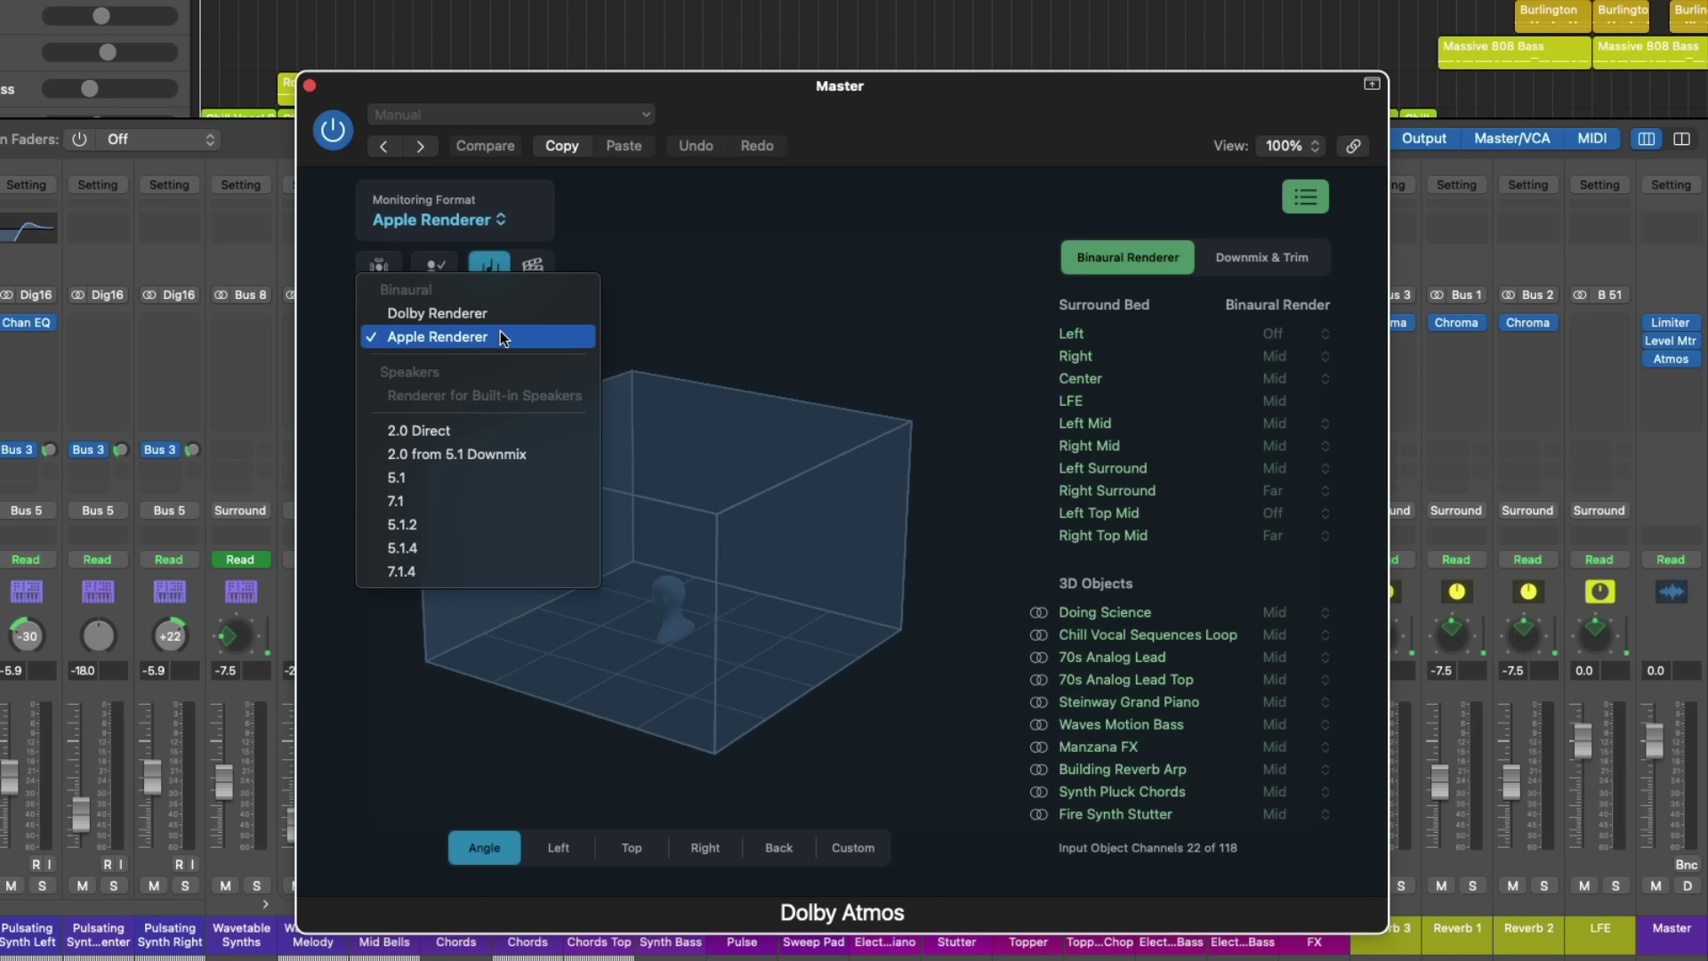
pyautogui.click(608, 219)
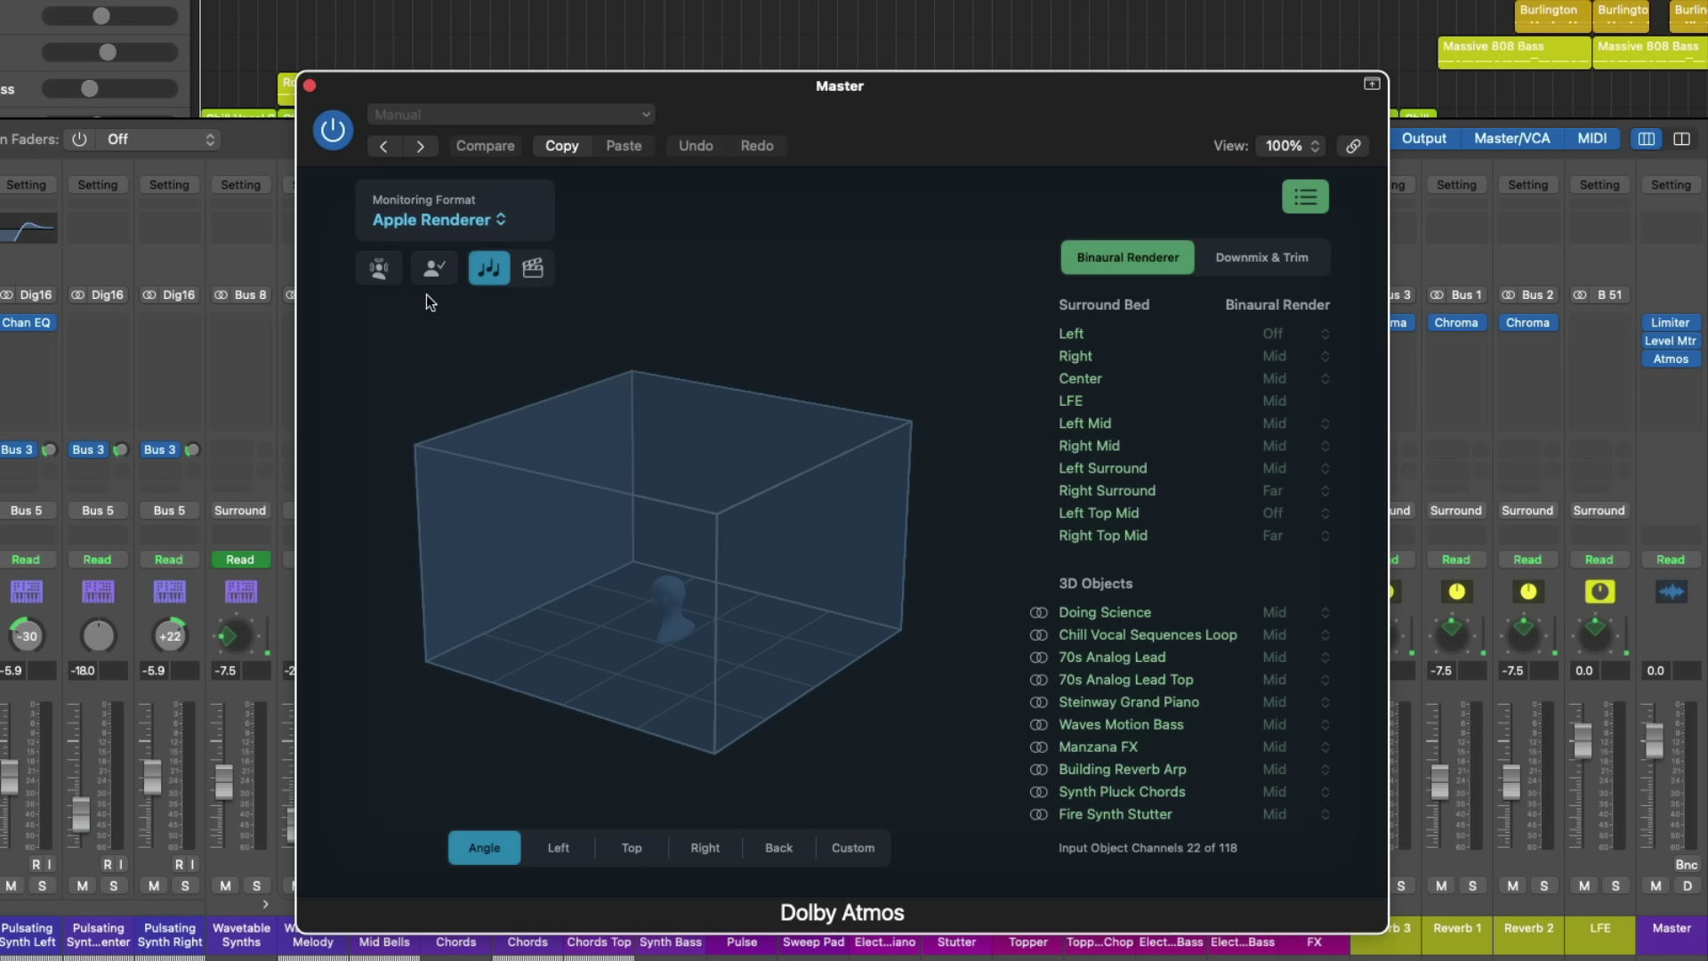
pyautogui.click(391, 277)
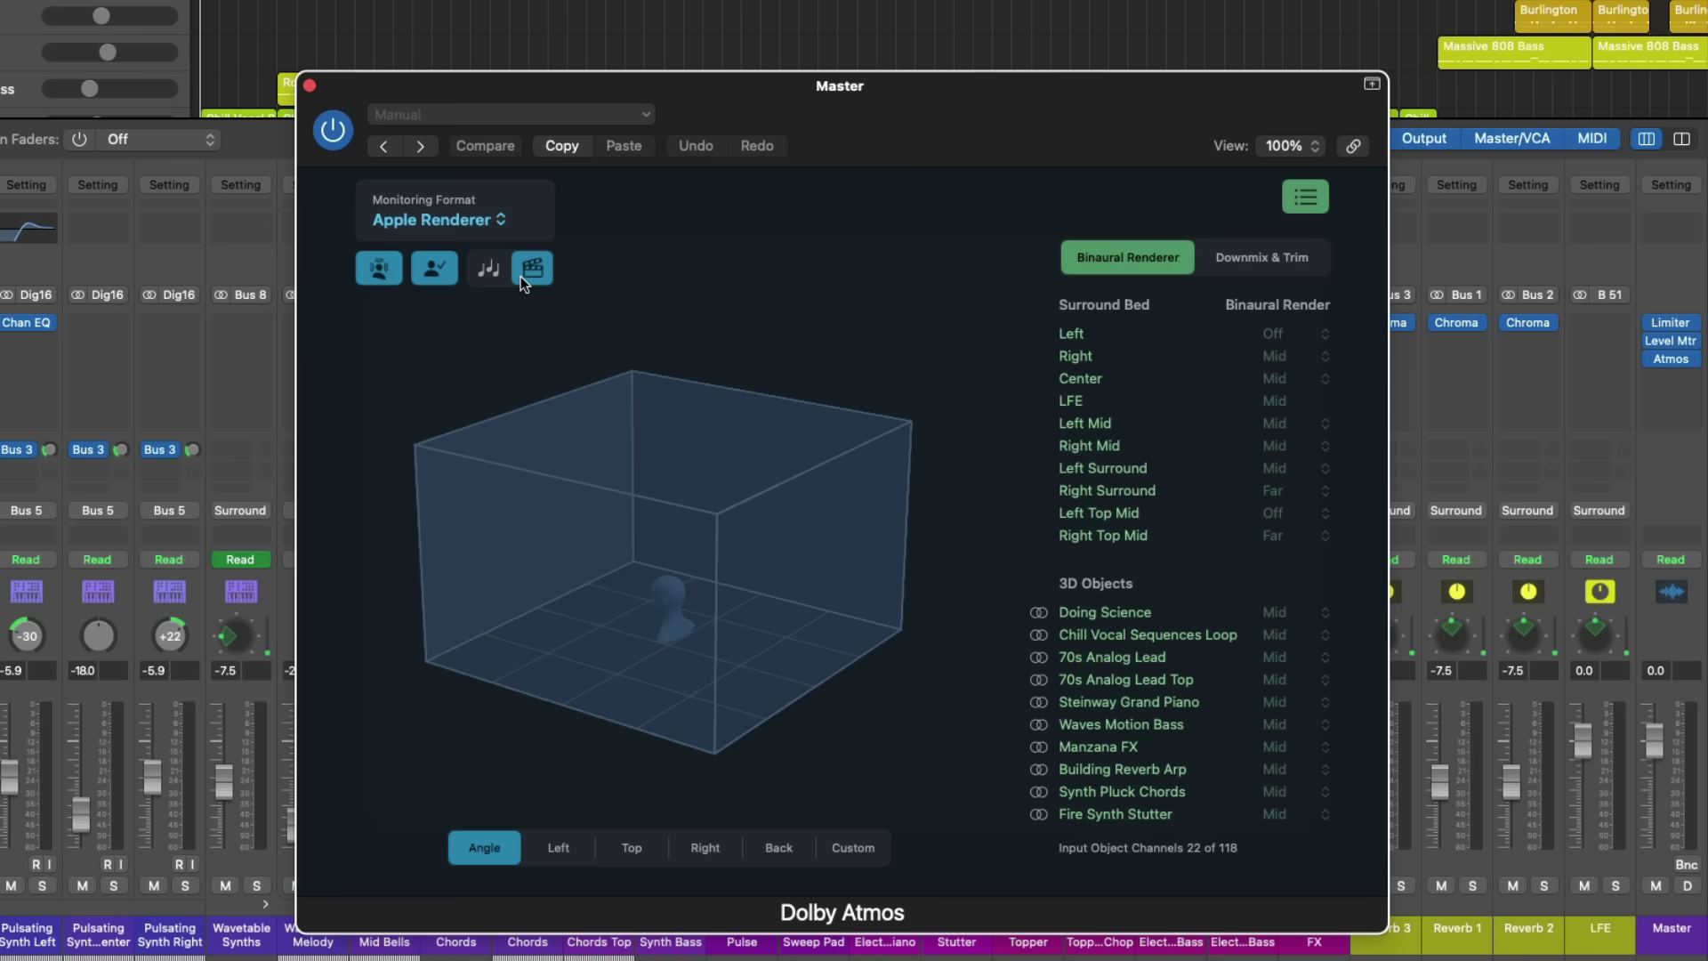
# Change the monitoring format to 2.0 Direct, then to 2.0 from 5.1 Downmix
pyautogui.click(500, 222)
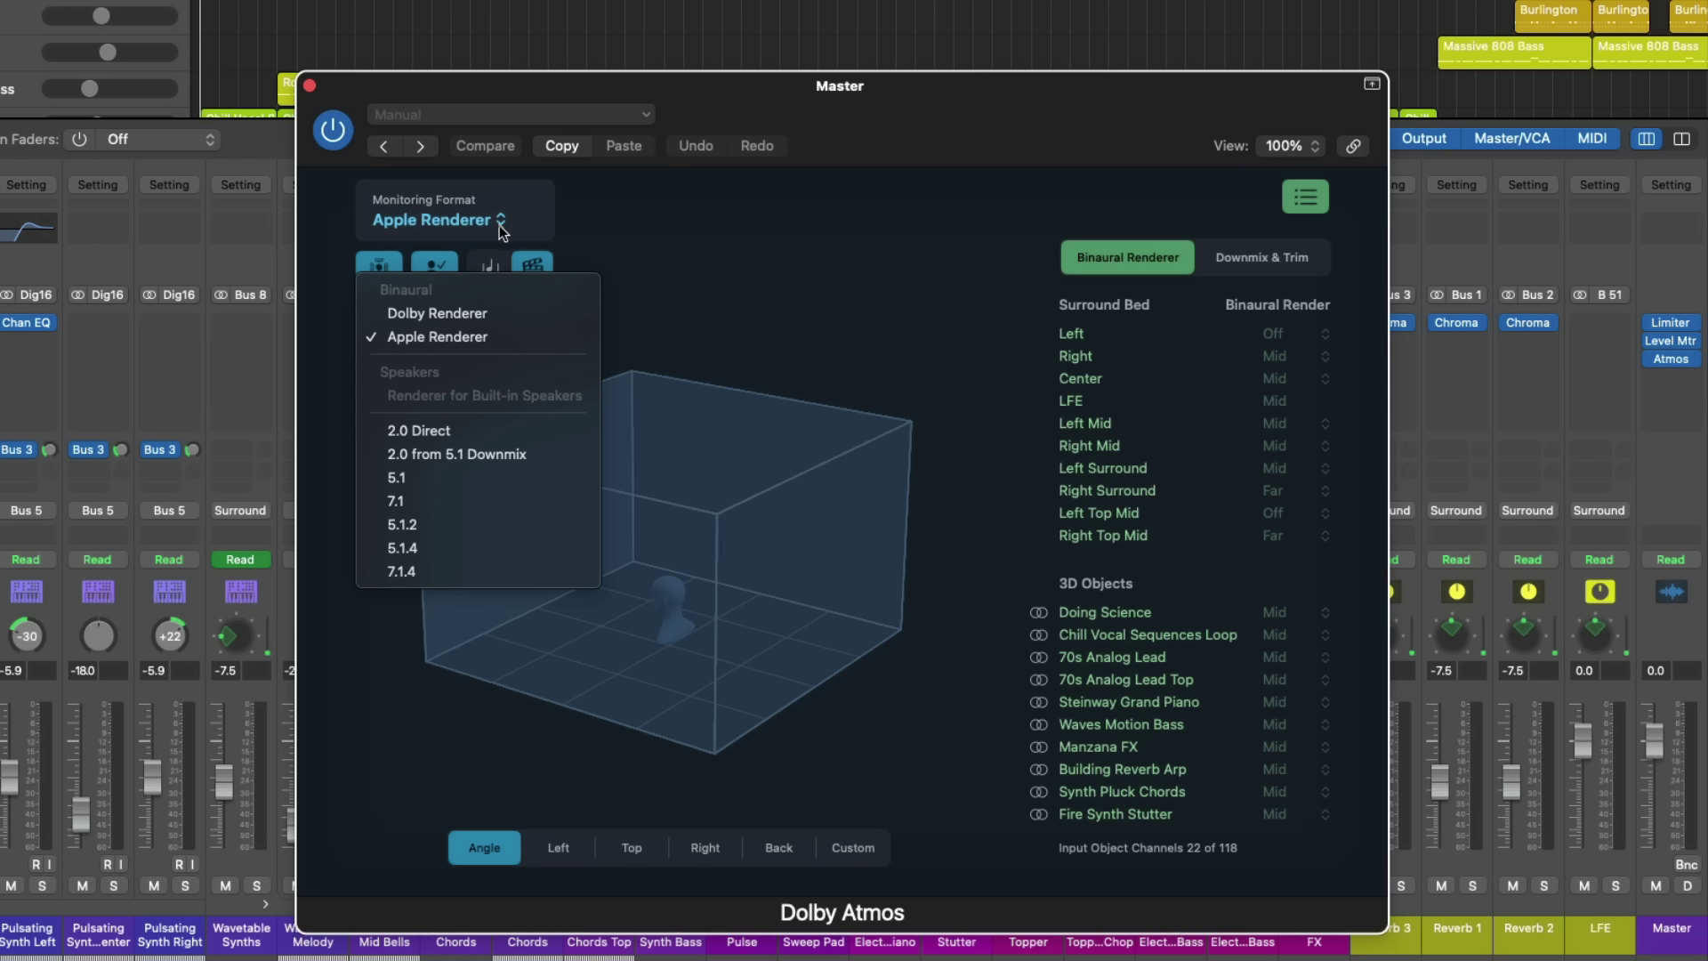
pyautogui.click(532, 434)
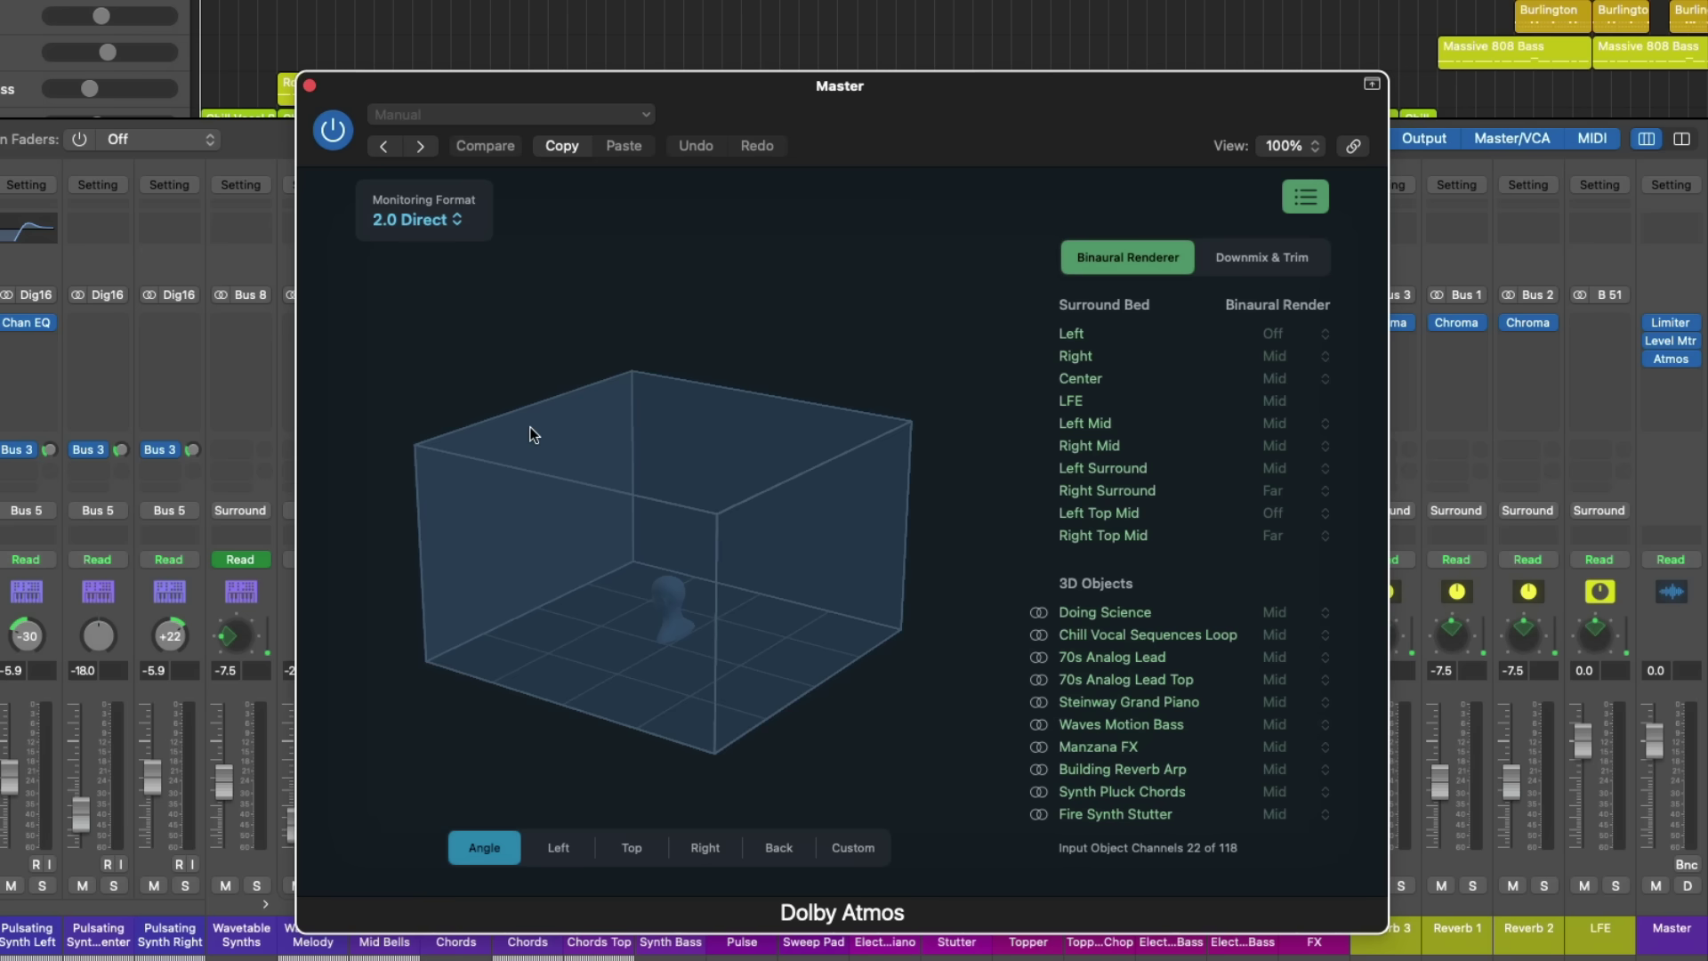
pyautogui.click(457, 220)
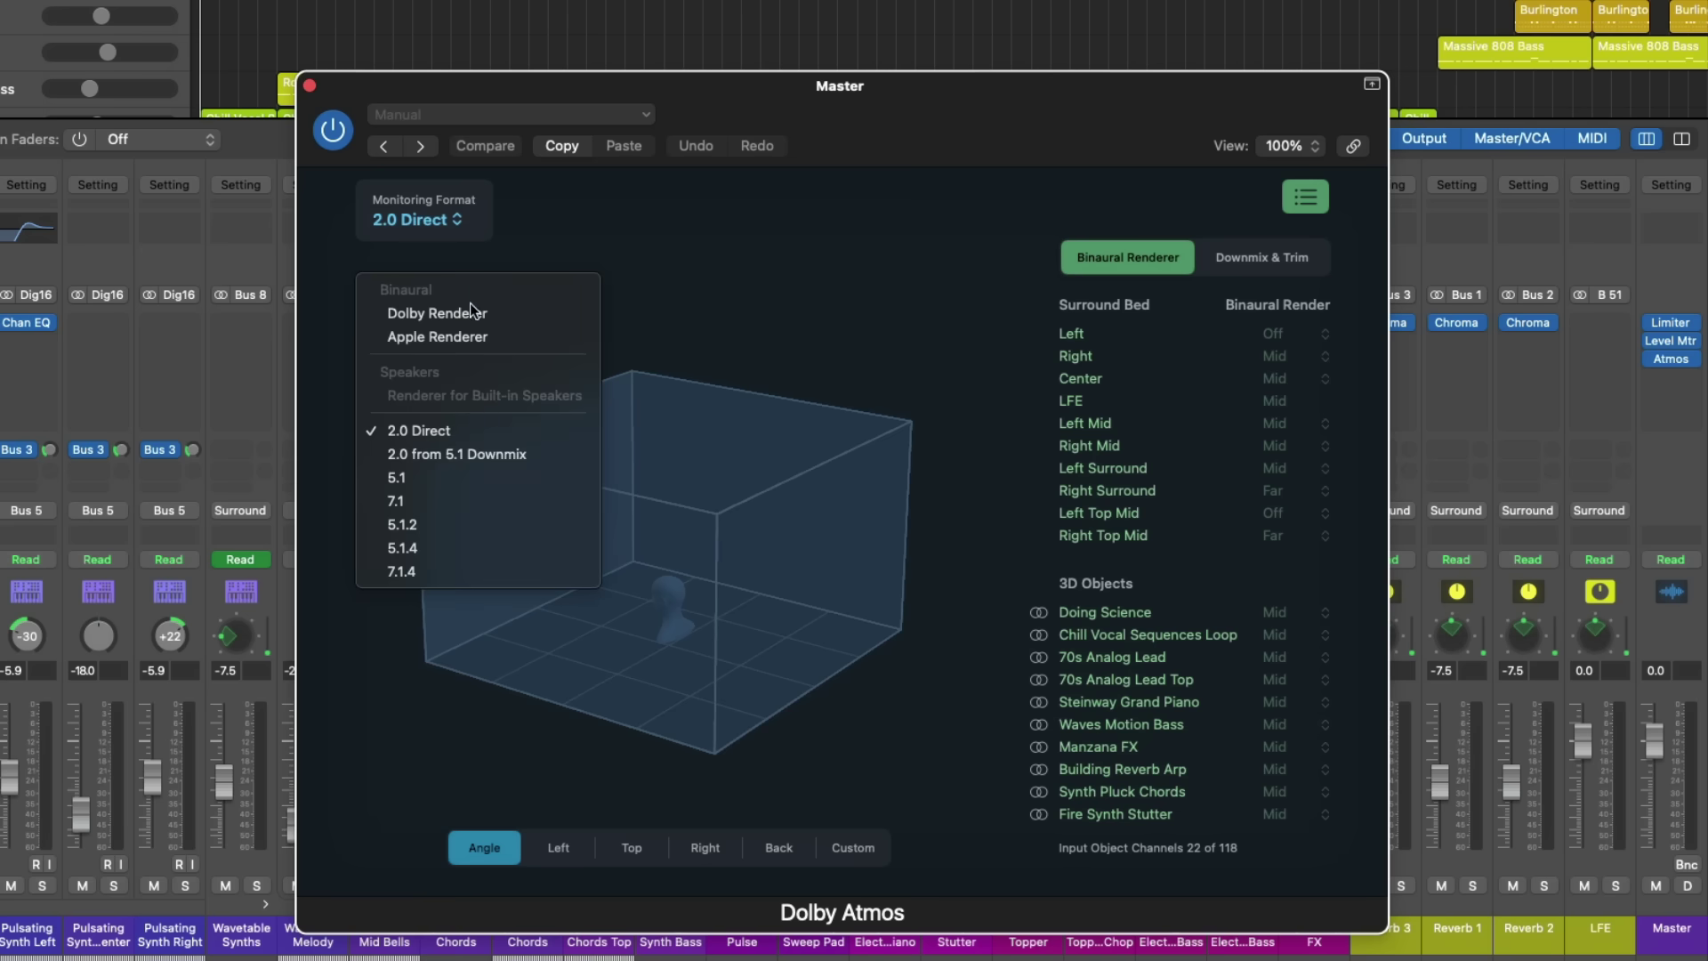
pyautogui.click(543, 454)
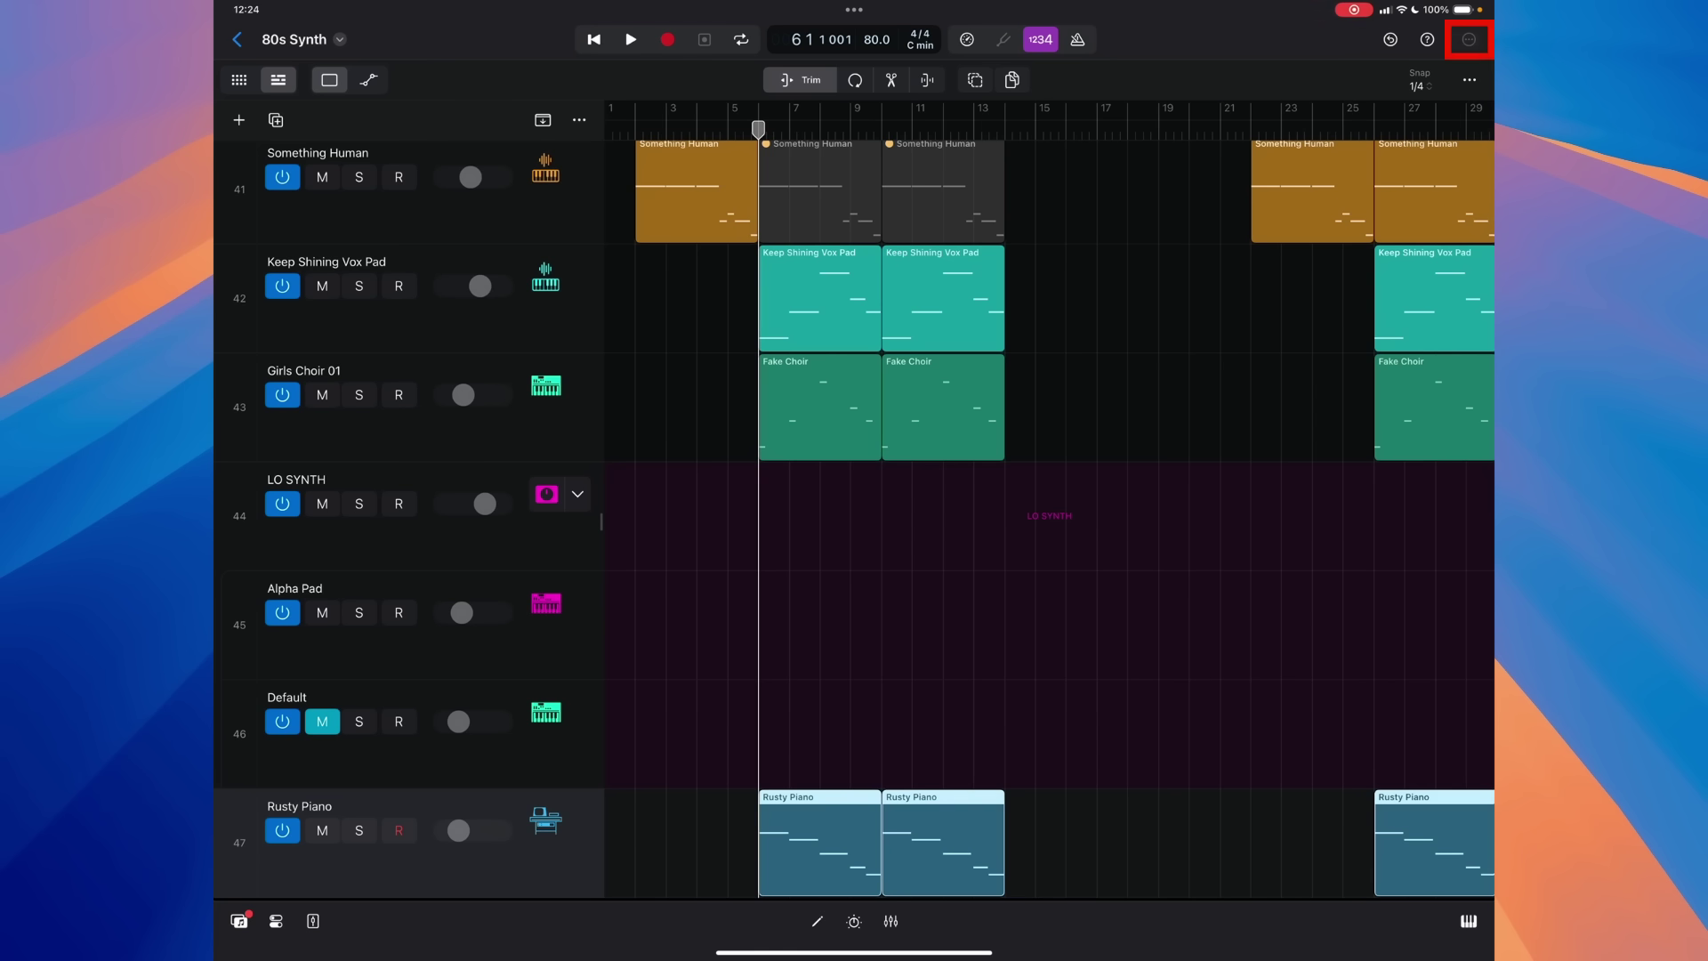
# Use Learn MIDI to map CC 21 to Volume, set to follow the Focused Track instead of track 42
pyautogui.click(1469, 39)
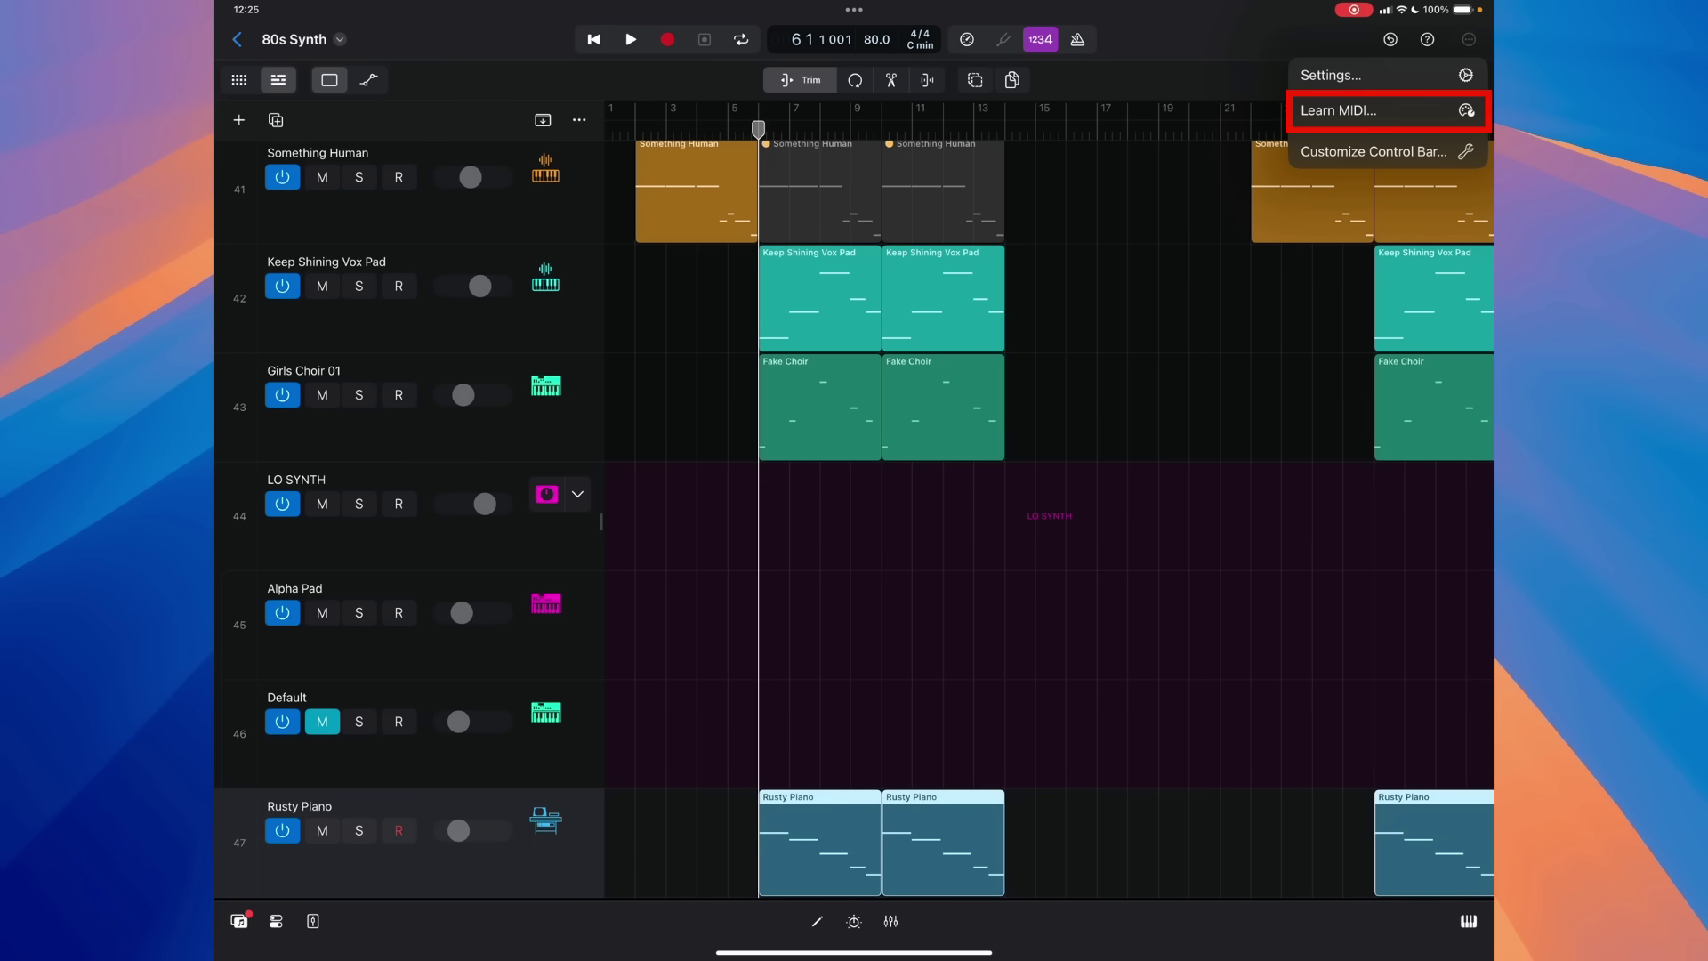
pyautogui.click(1338, 111)
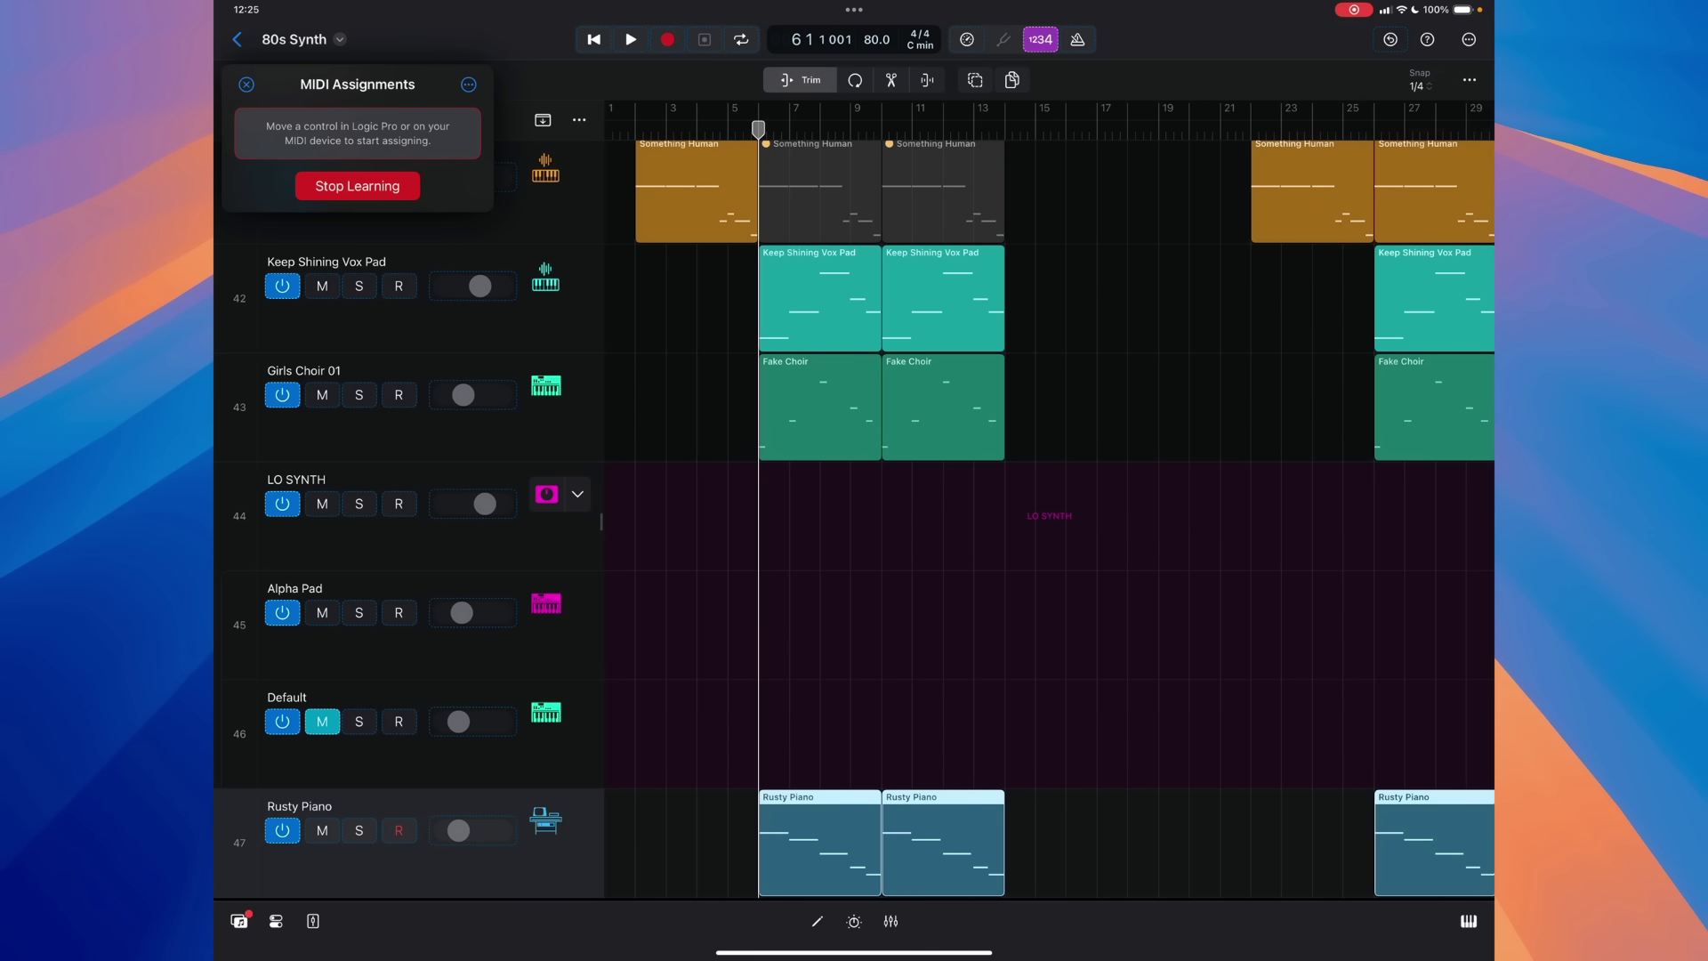
pyautogui.click(473, 286)
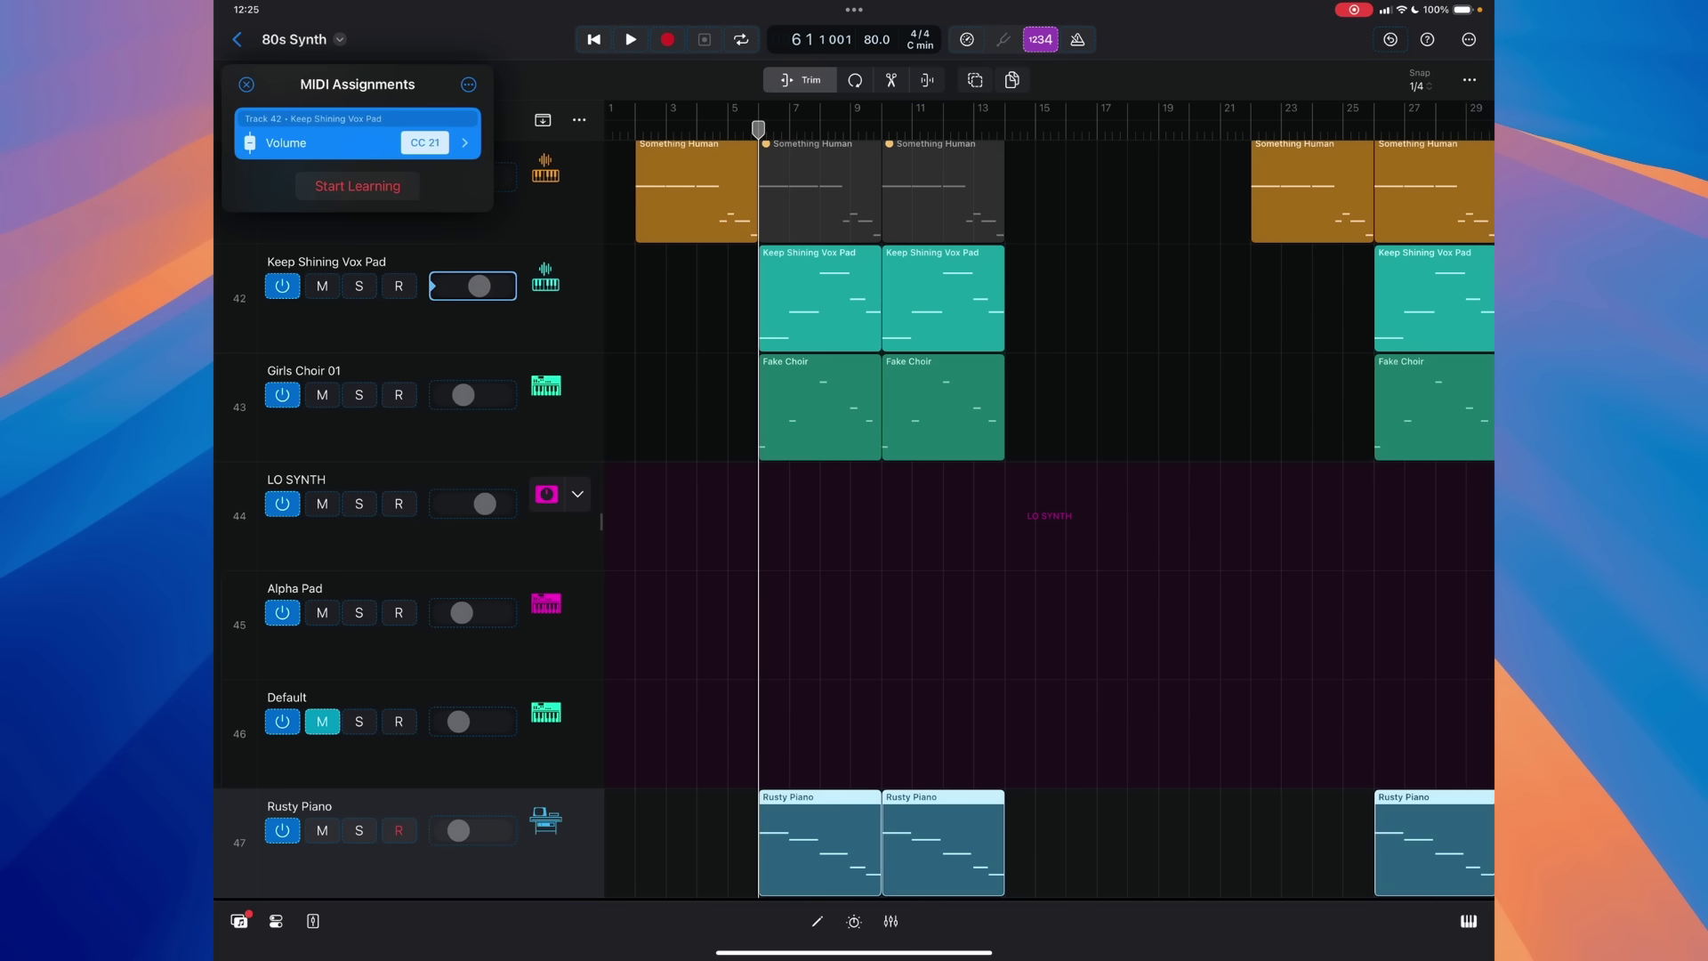
pyautogui.click(357, 143)
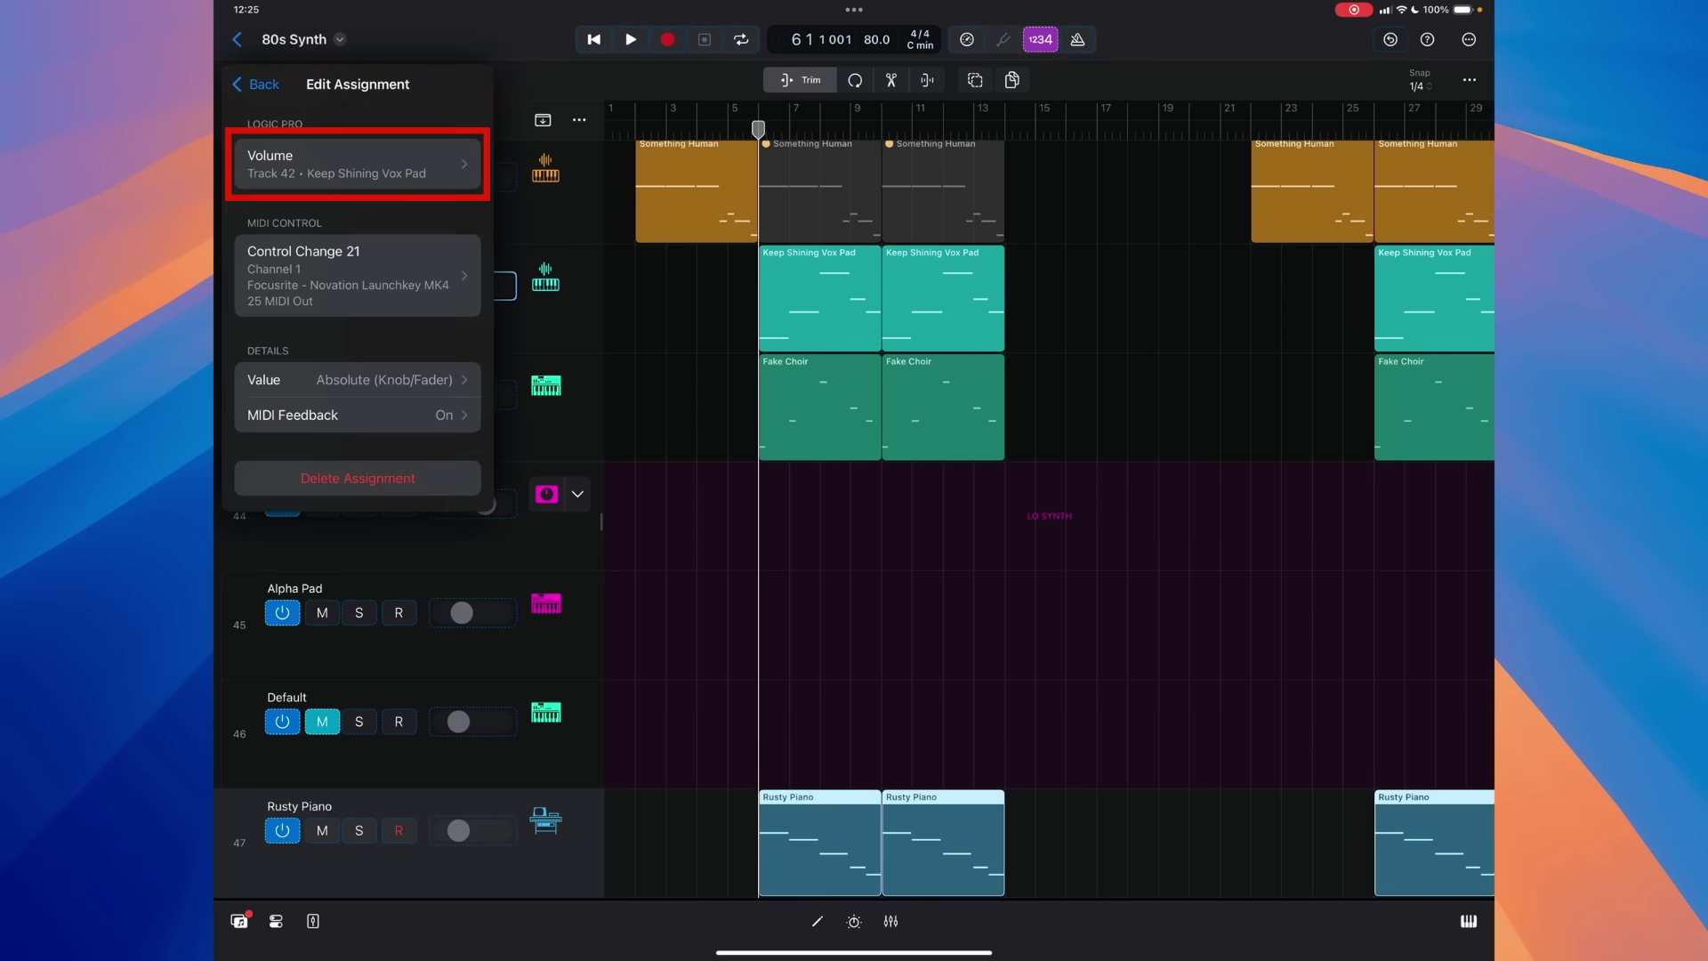
pyautogui.click(357, 164)
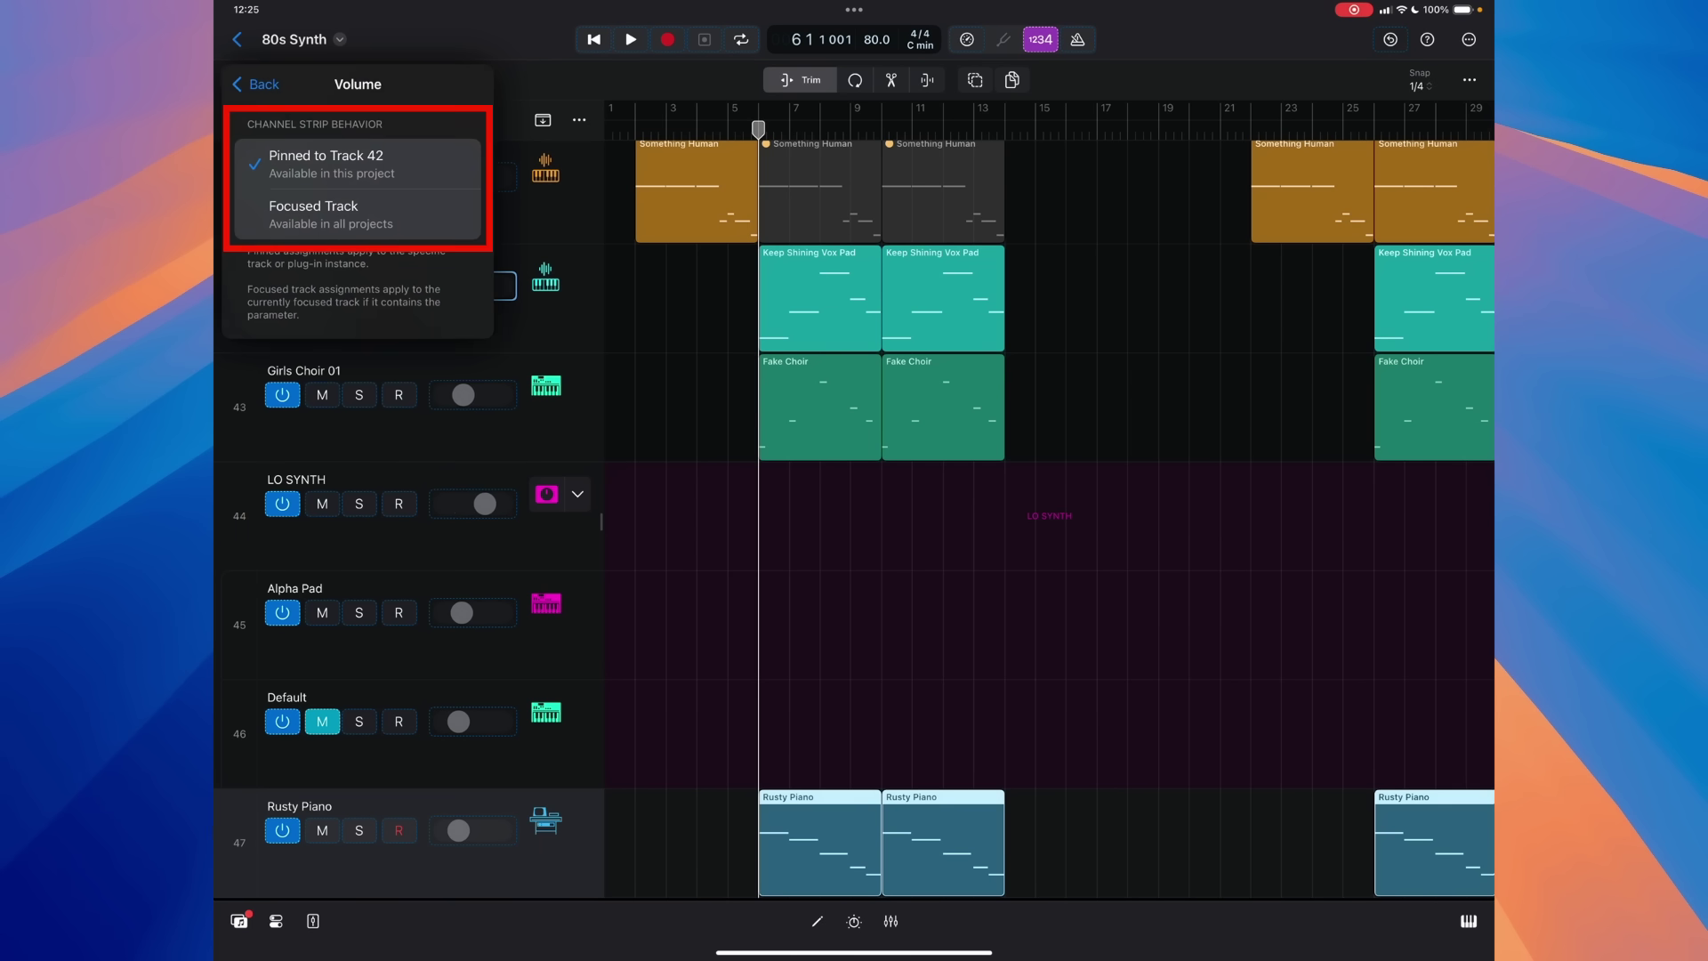
pyautogui.click(331, 213)
pyautogui.press('Escape')
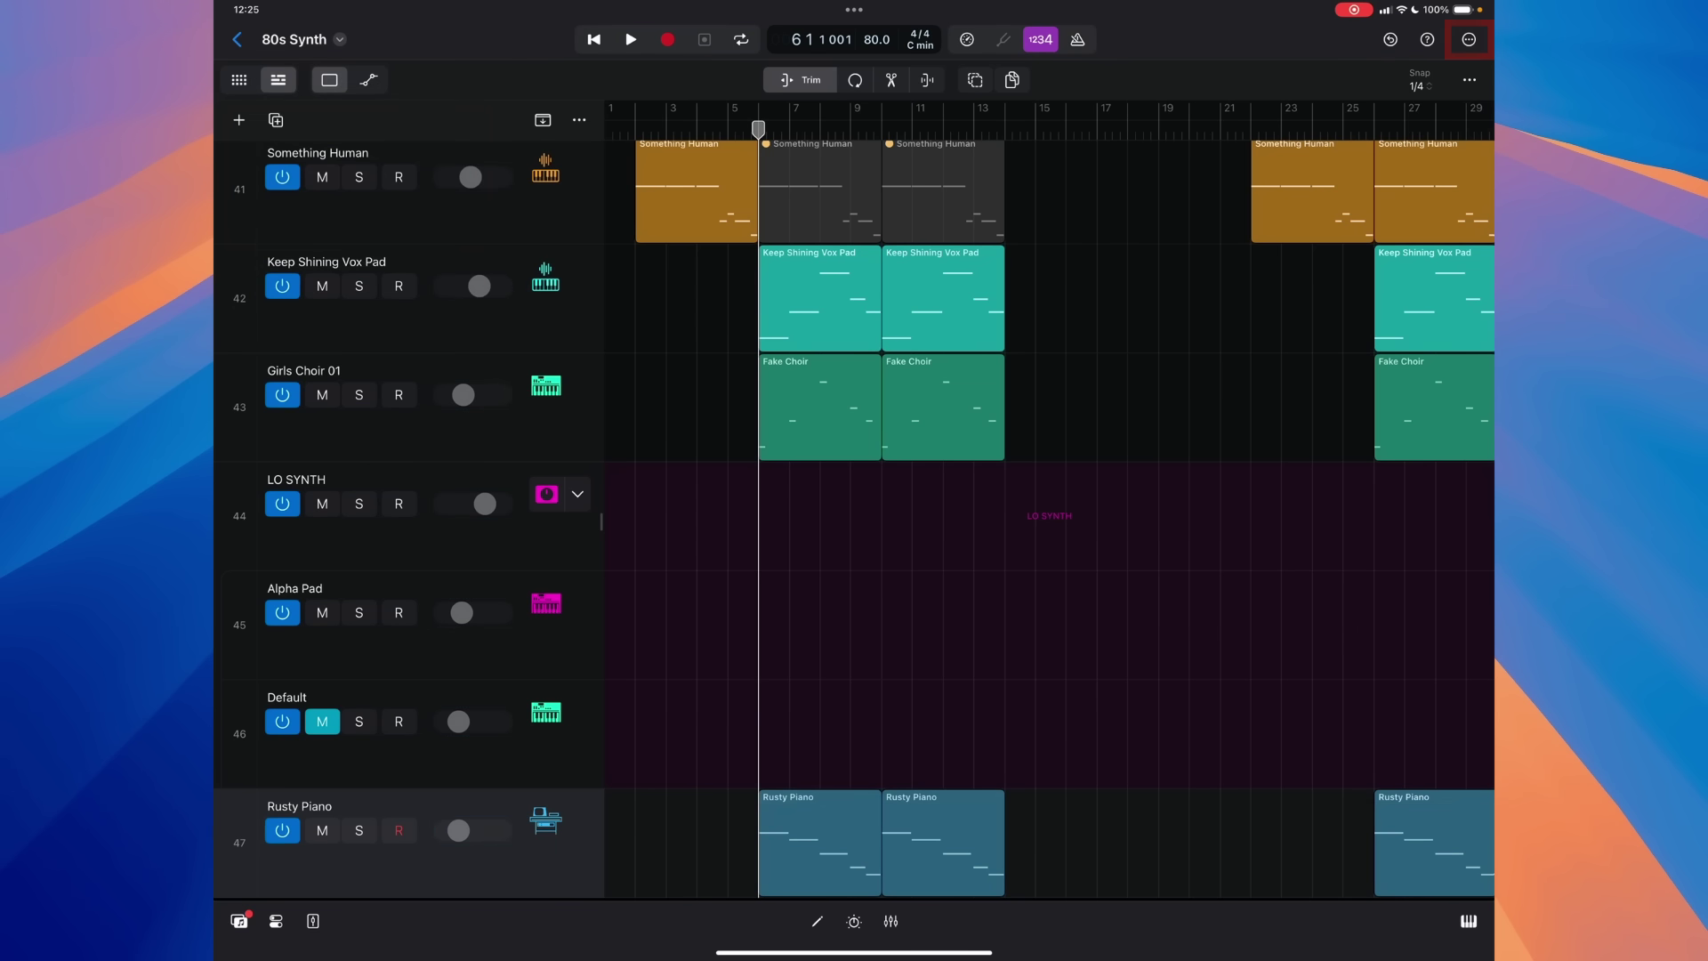
# Turn on Export and Learn MIDI under Customize Control Bar's Other options
pyautogui.click(1468, 39)
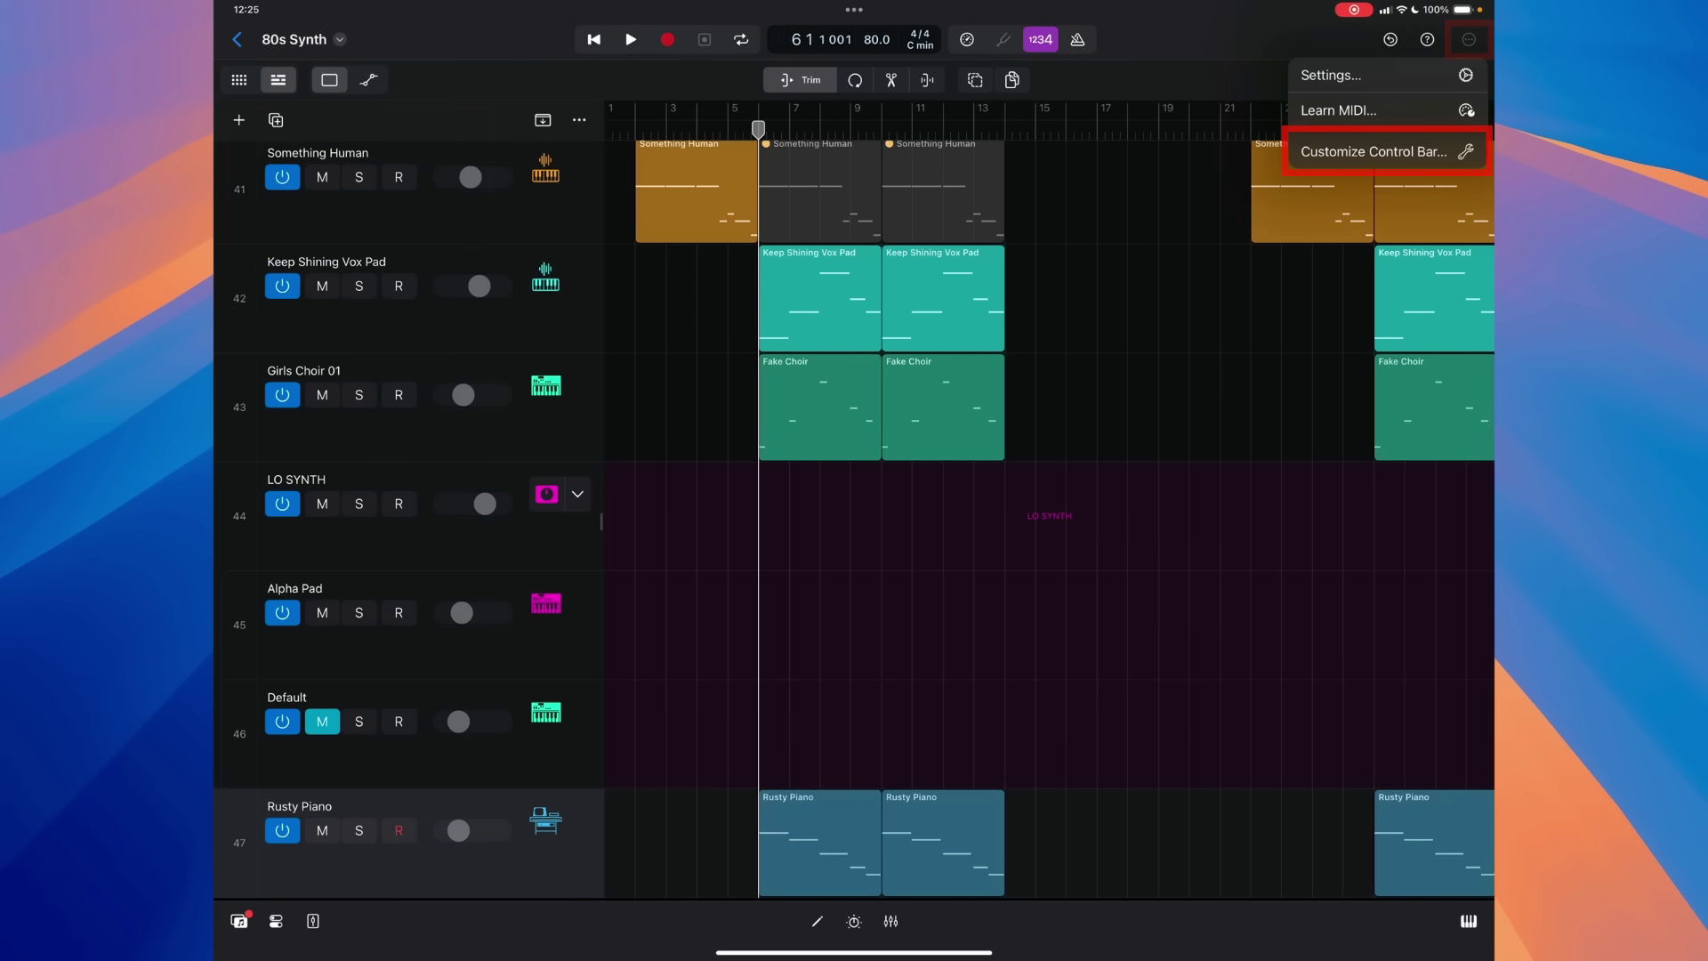
pyautogui.click(1374, 152)
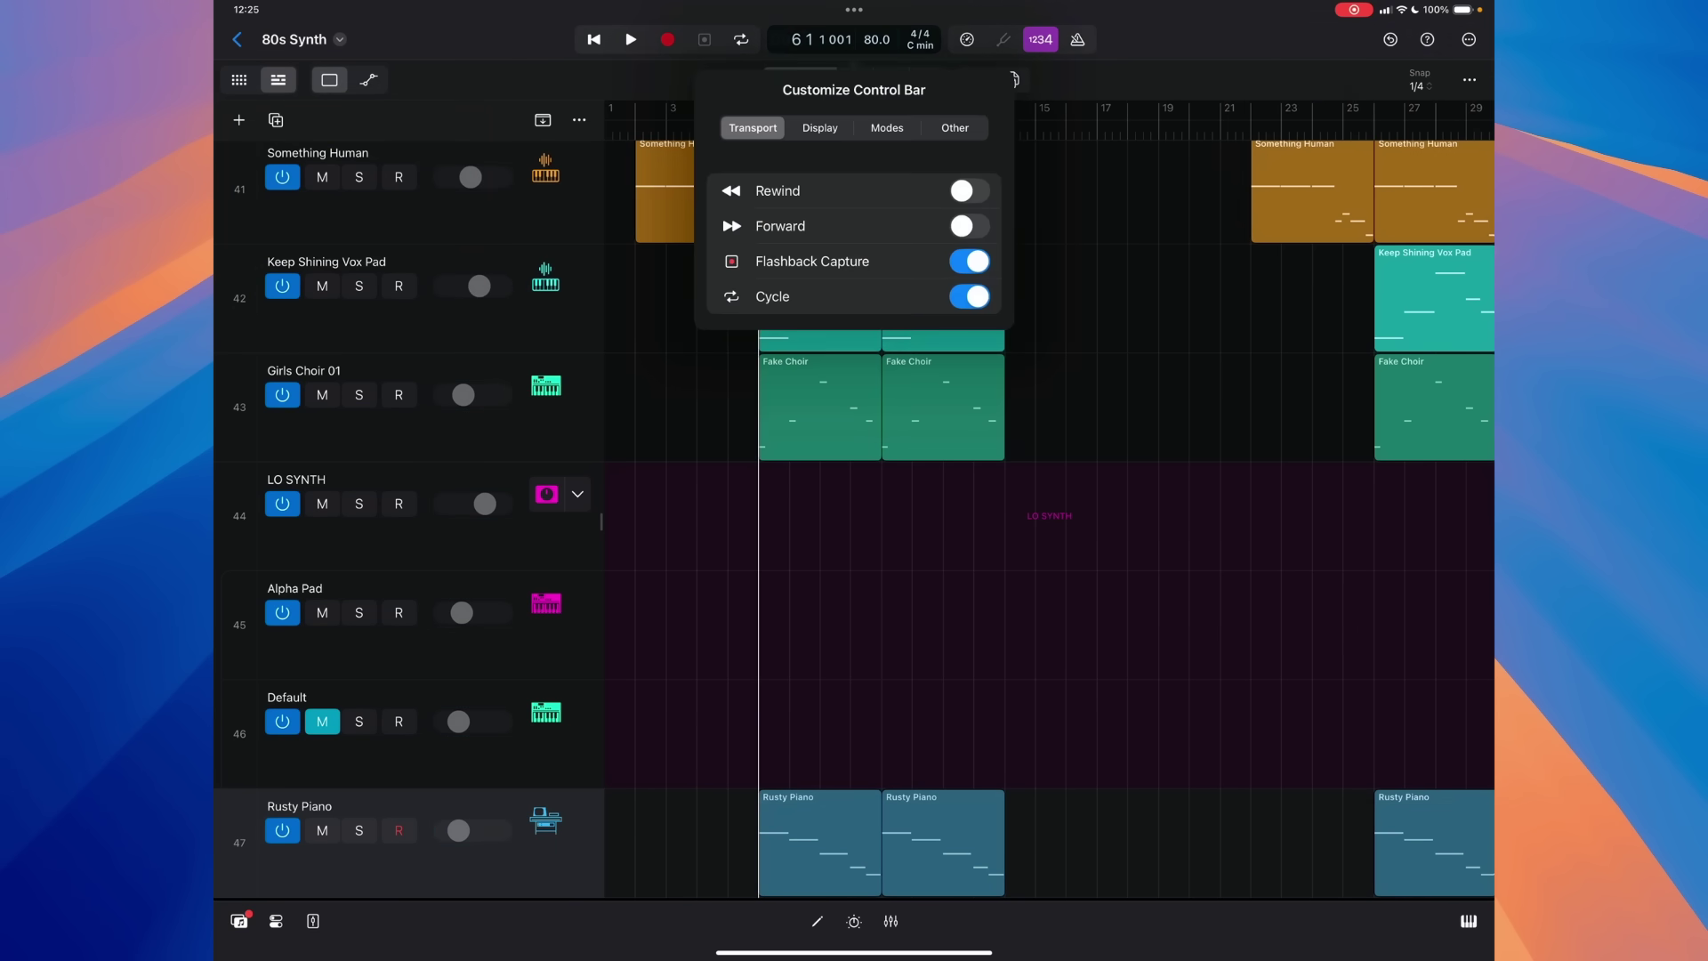
pyautogui.click(955, 127)
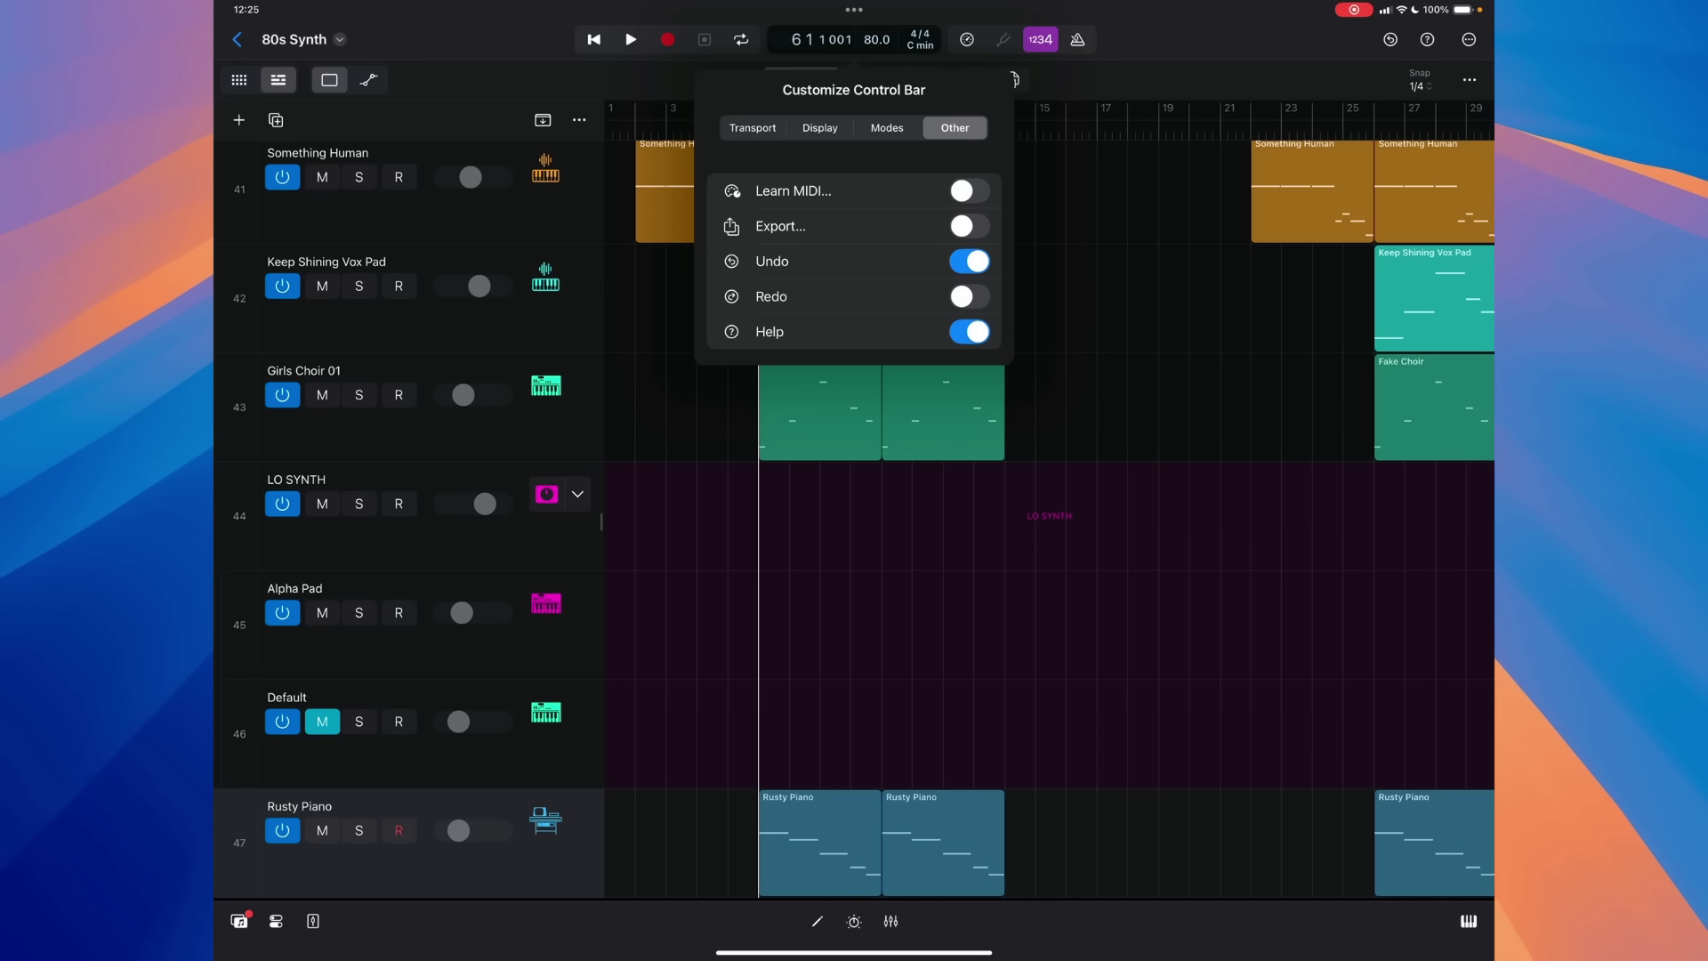
pyautogui.click(969, 226)
pyautogui.click(969, 190)
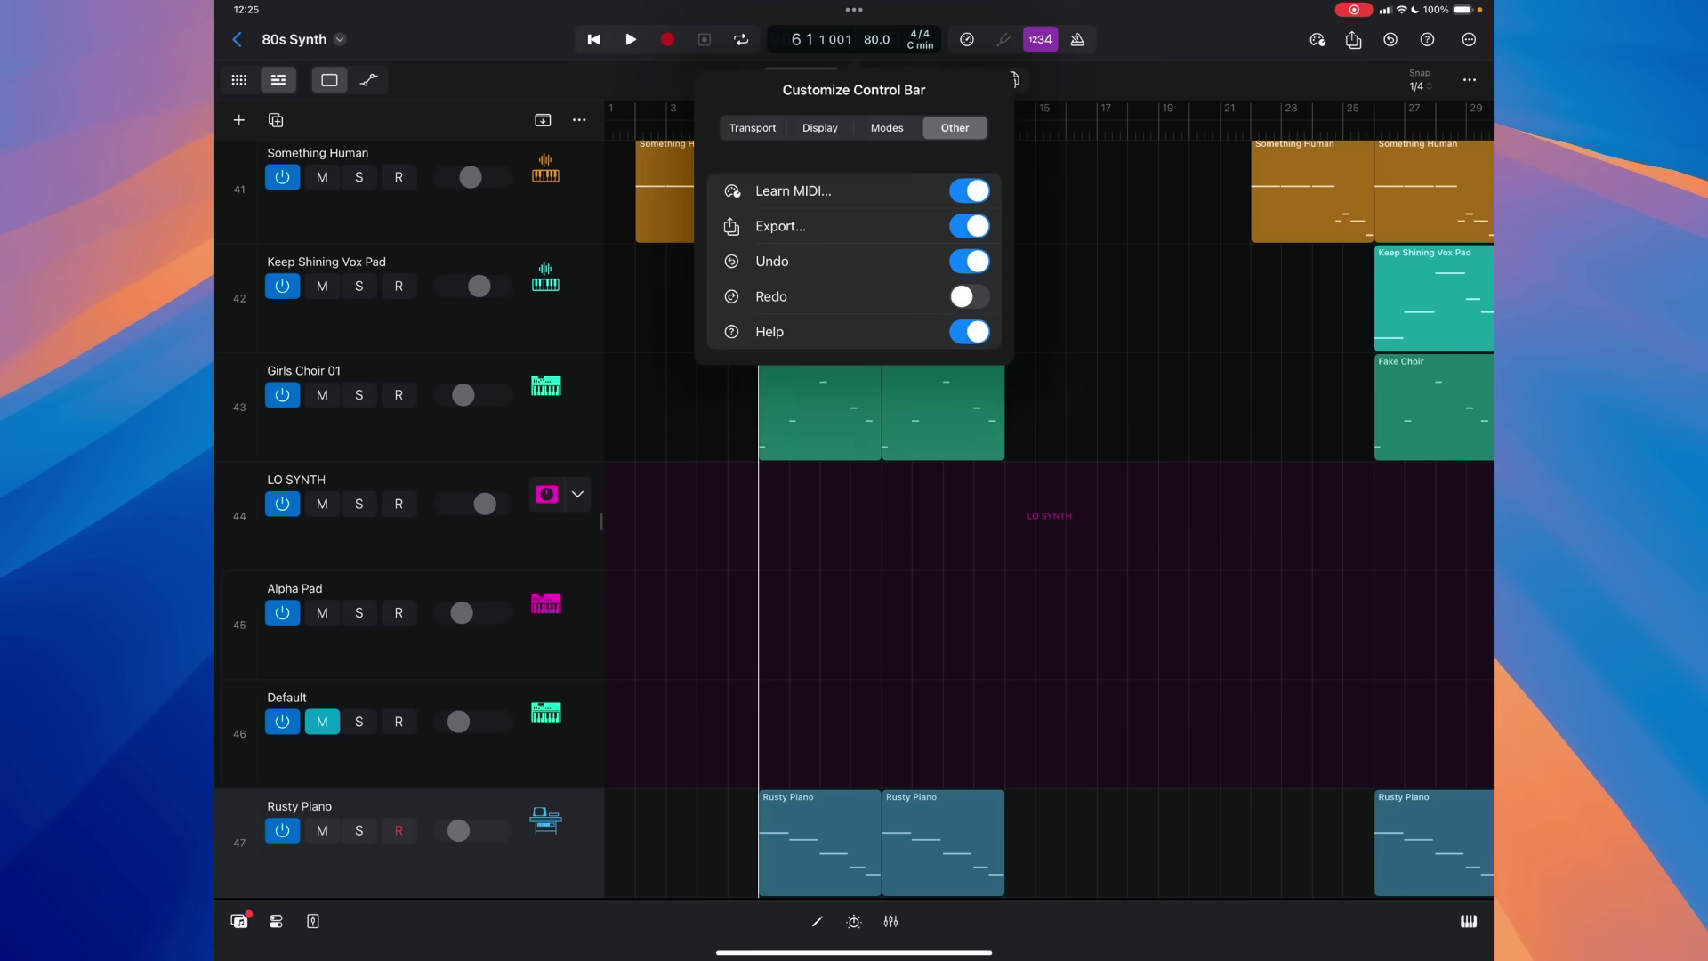
pyautogui.press('Escape')
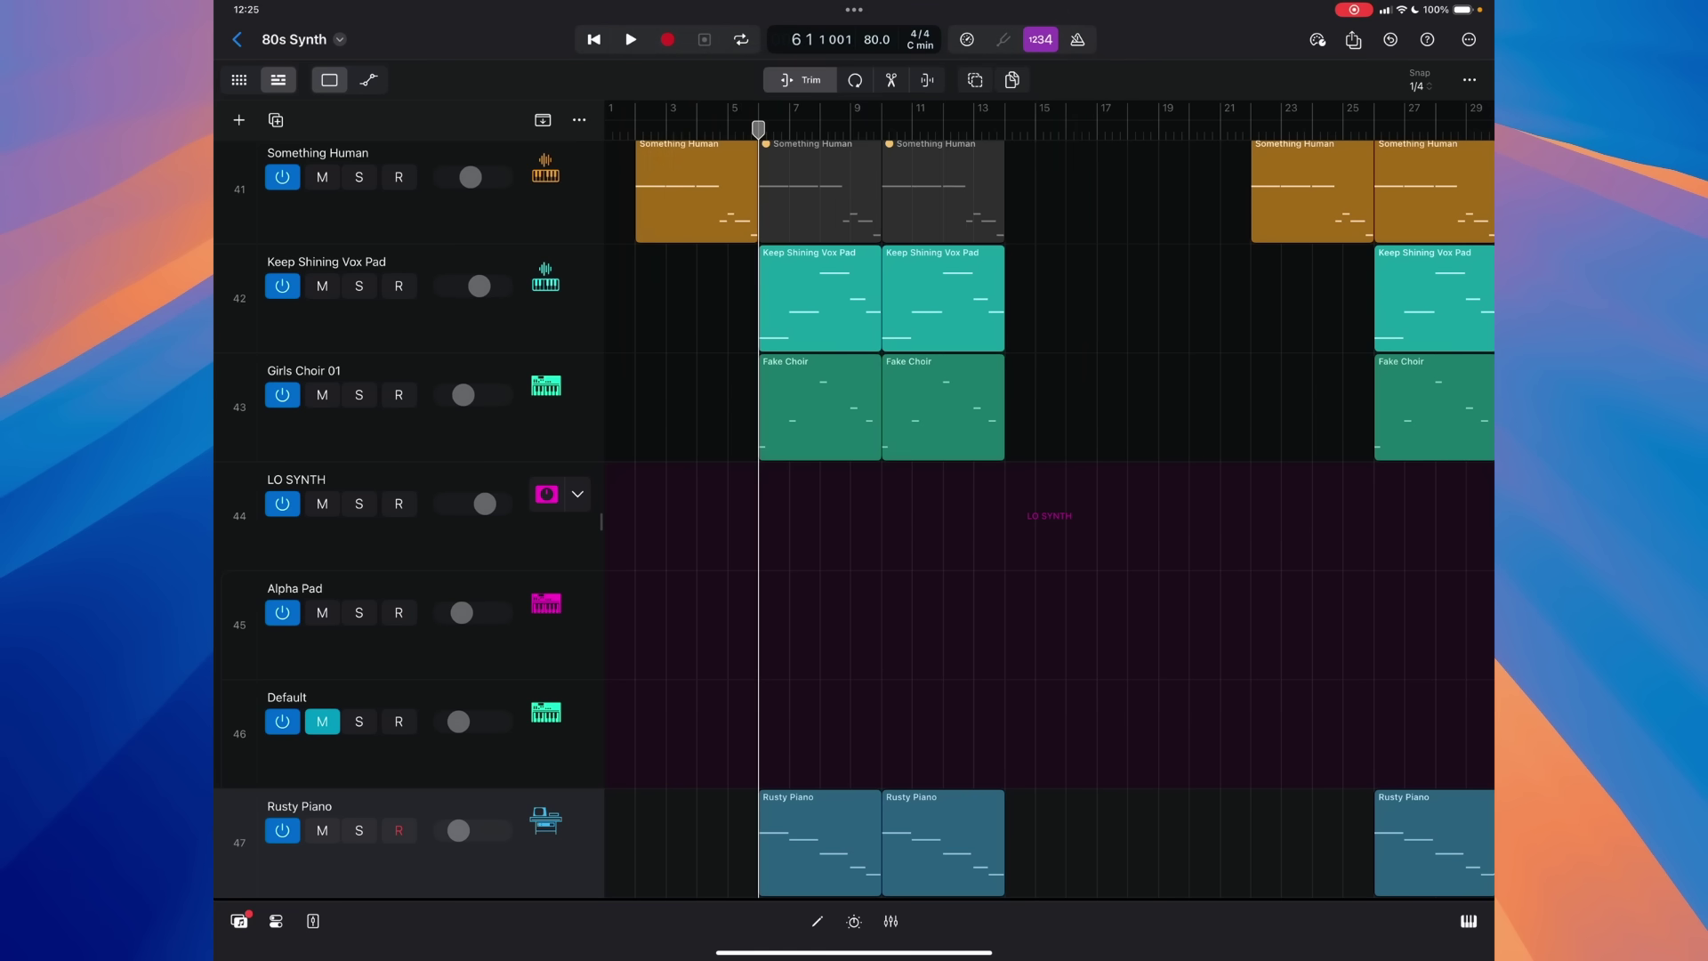
pyautogui.scroll(-10, 854, 498)
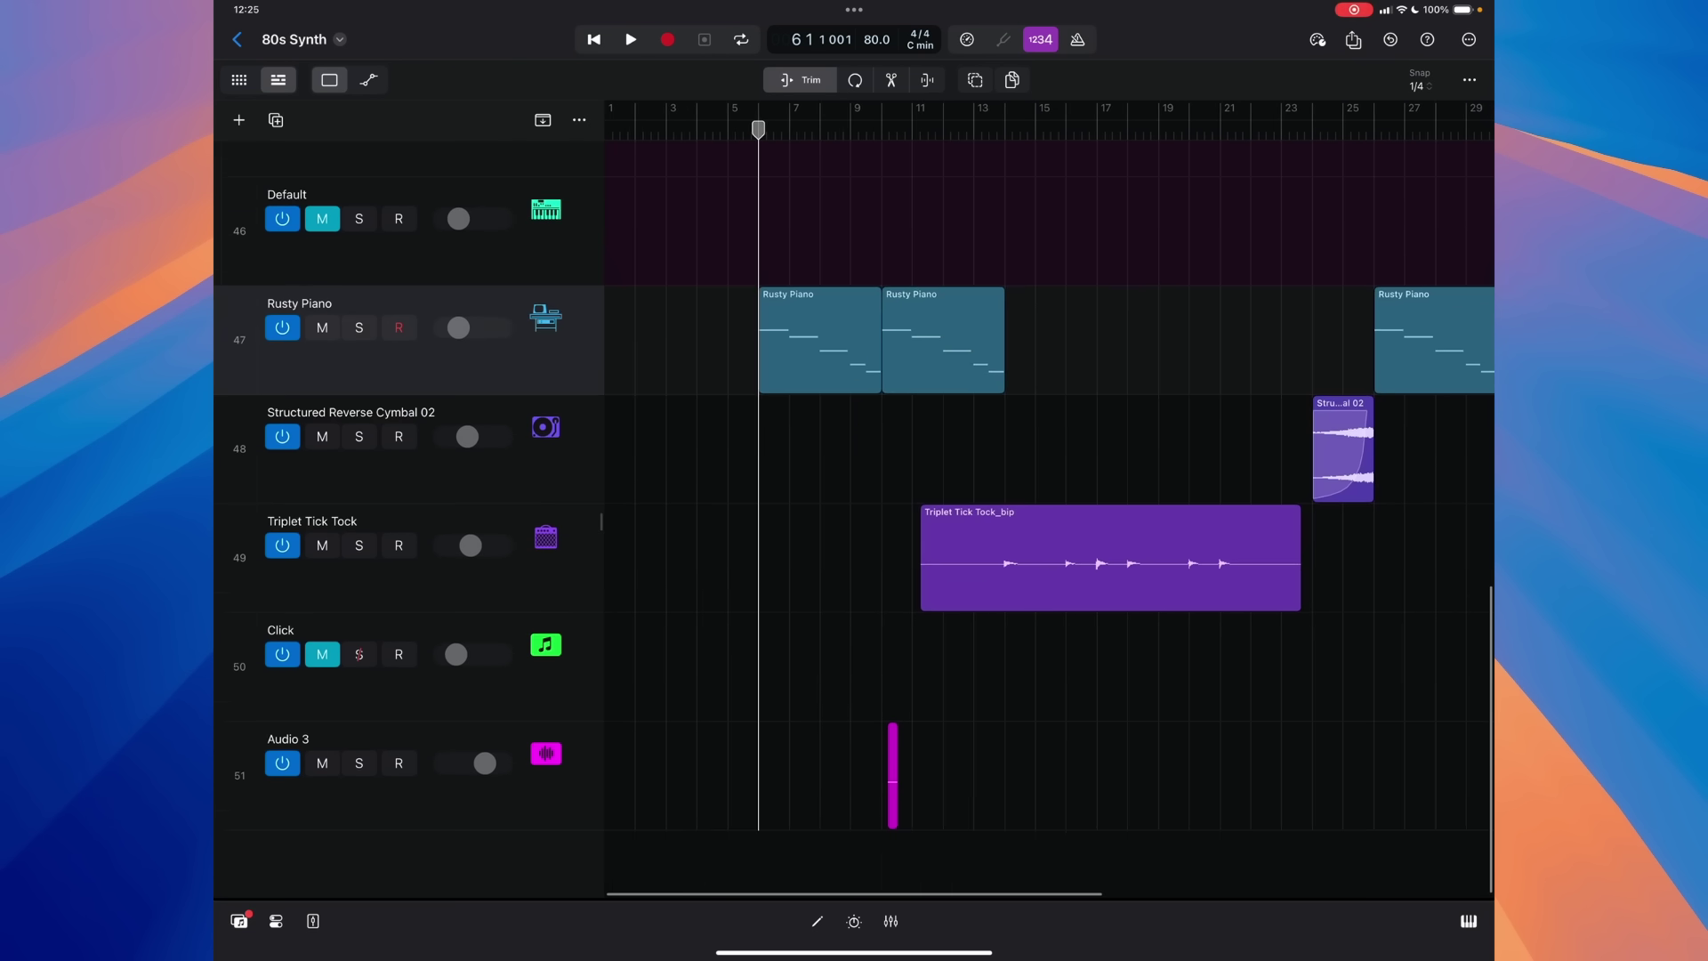
# Open Normalize Region Gain for Triplet Tick Tock_bip and set Method to Loudness at -23 LUFS
pyautogui.click(1110, 558)
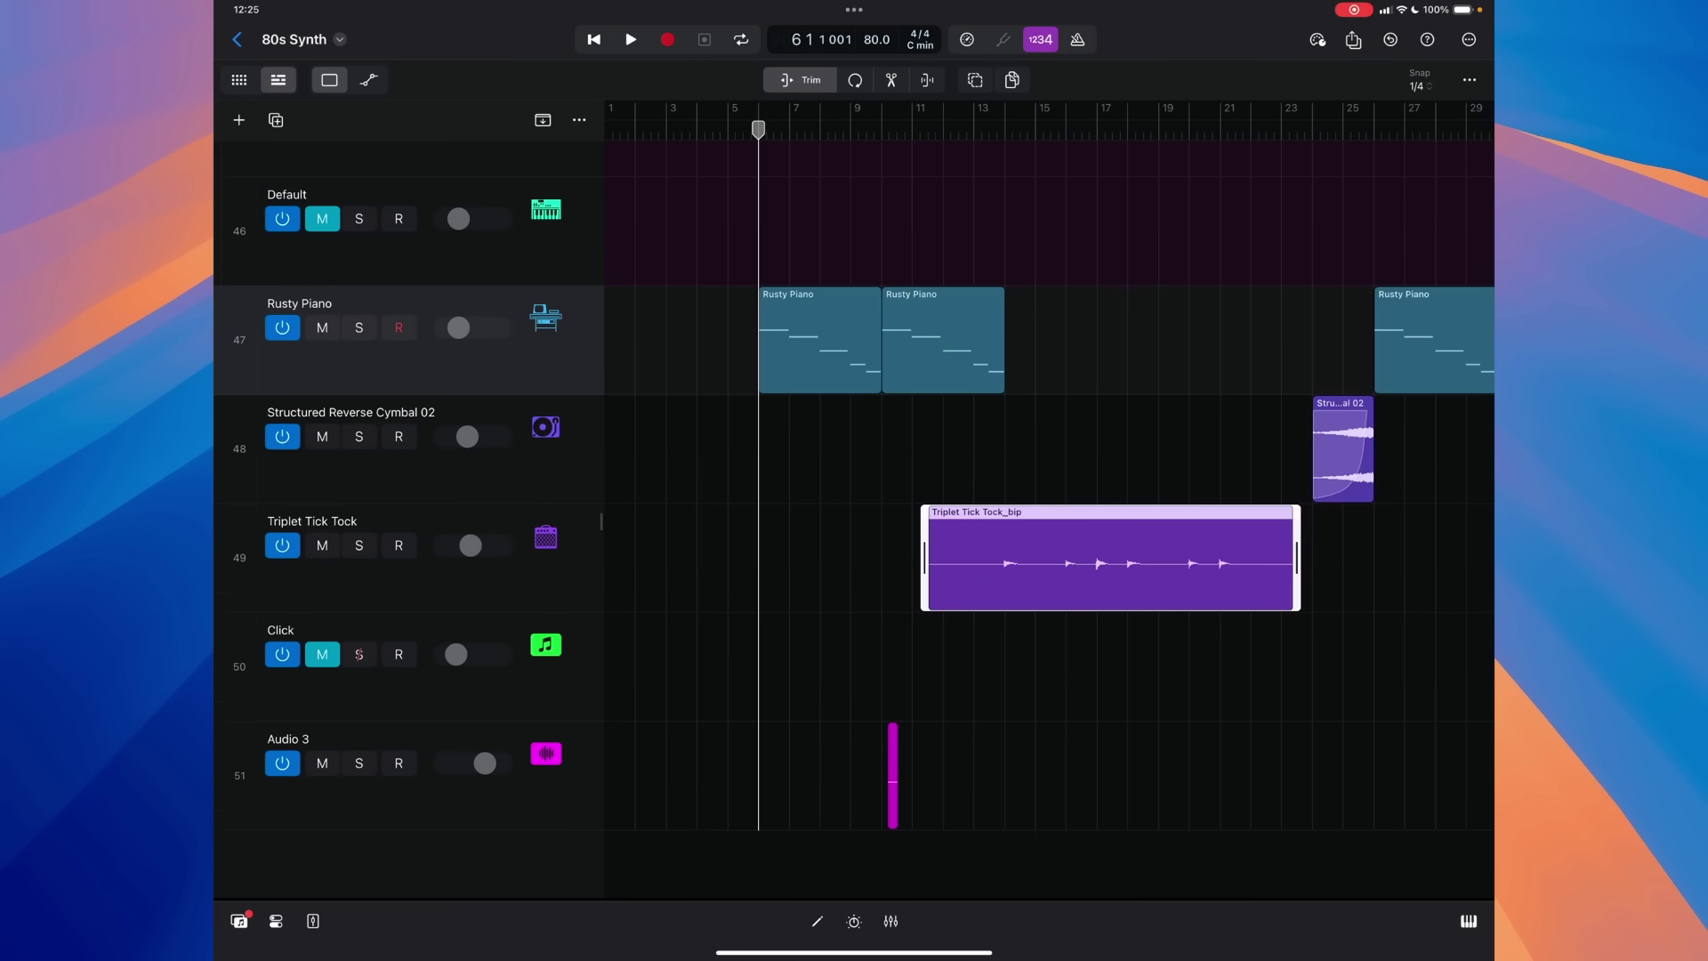
pyautogui.click(1155, 534)
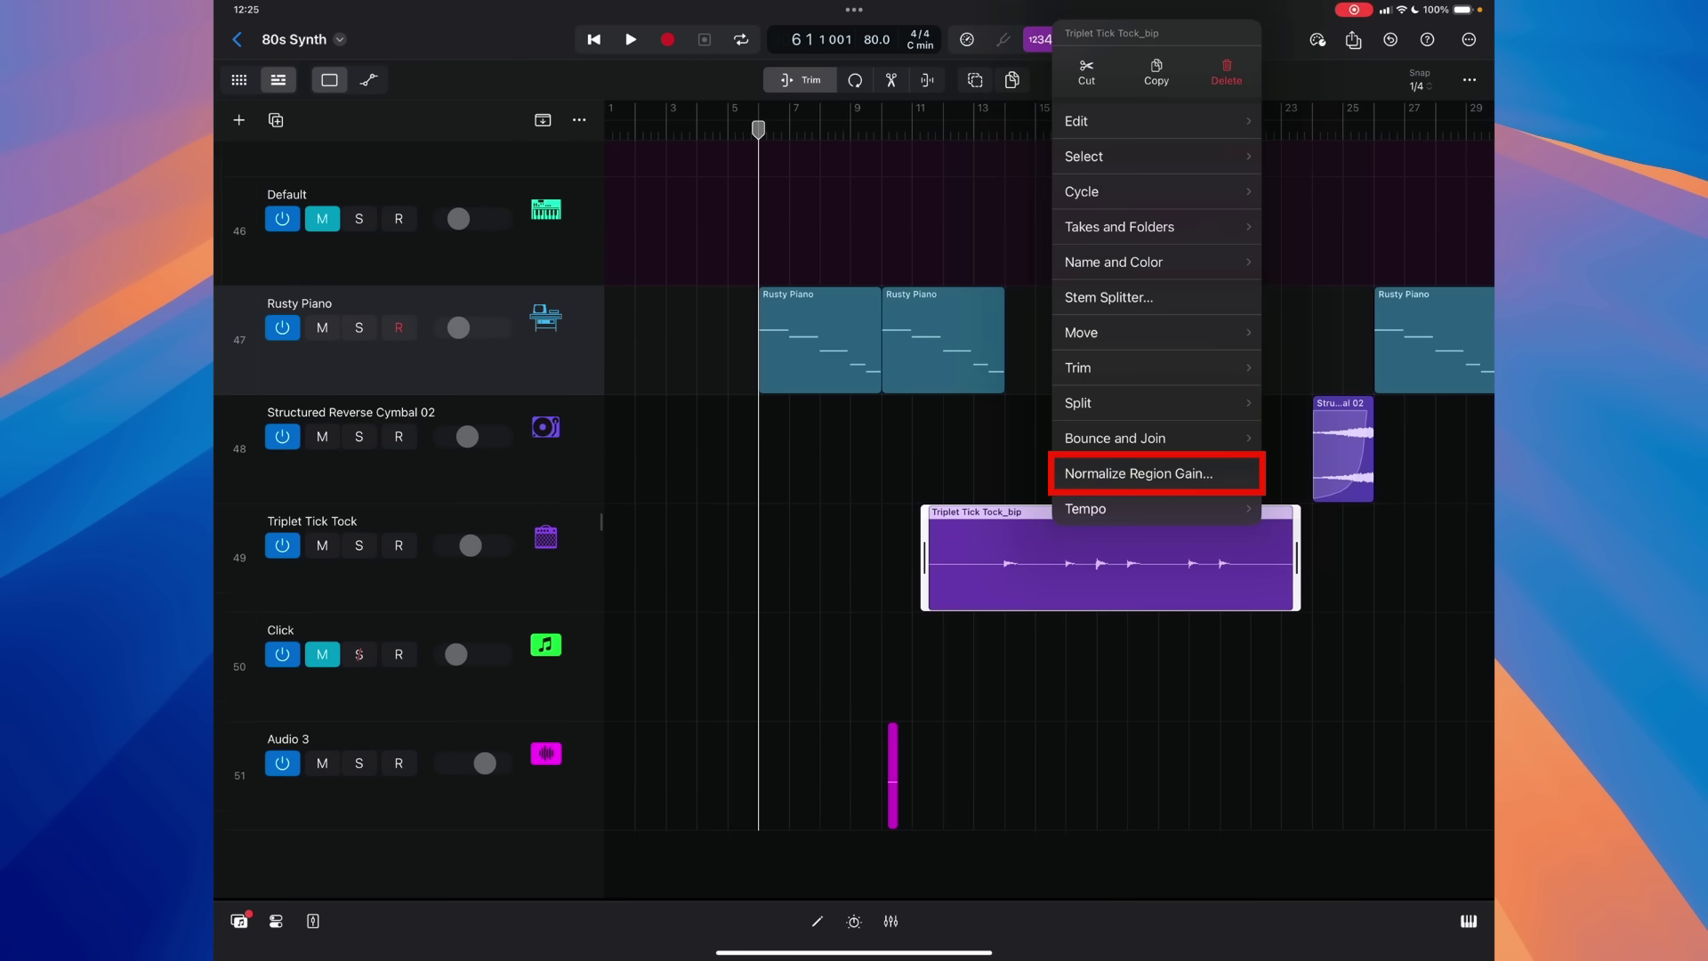
pyautogui.click(1139, 474)
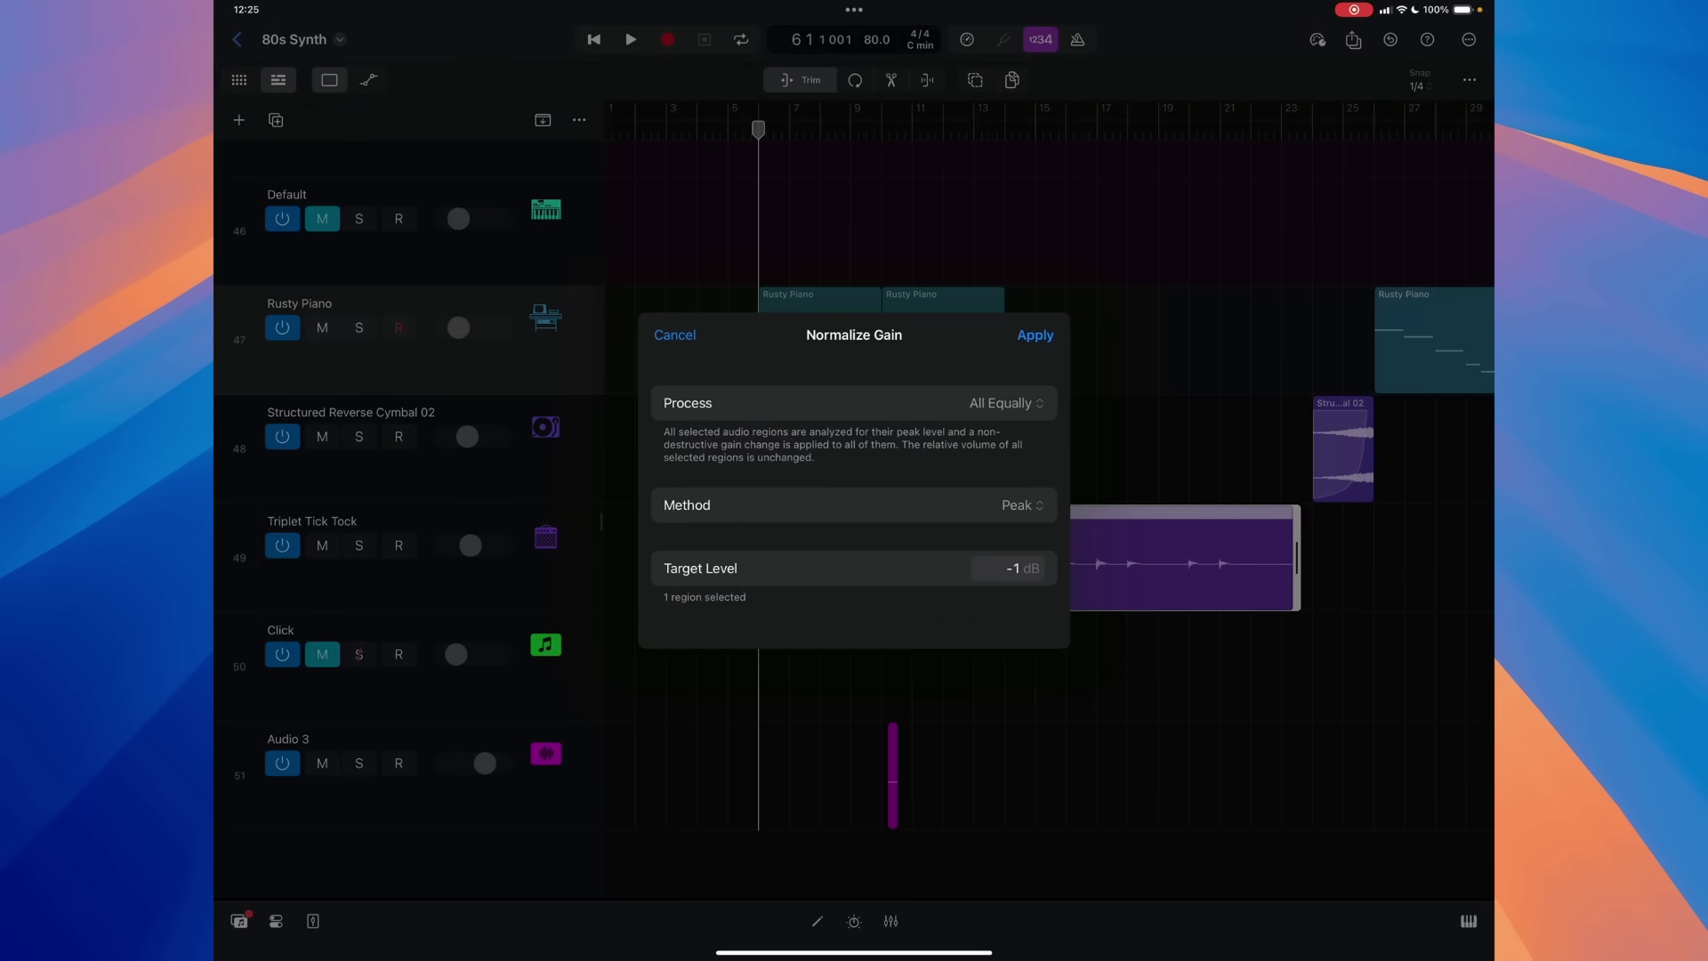
pyautogui.click(1021, 504)
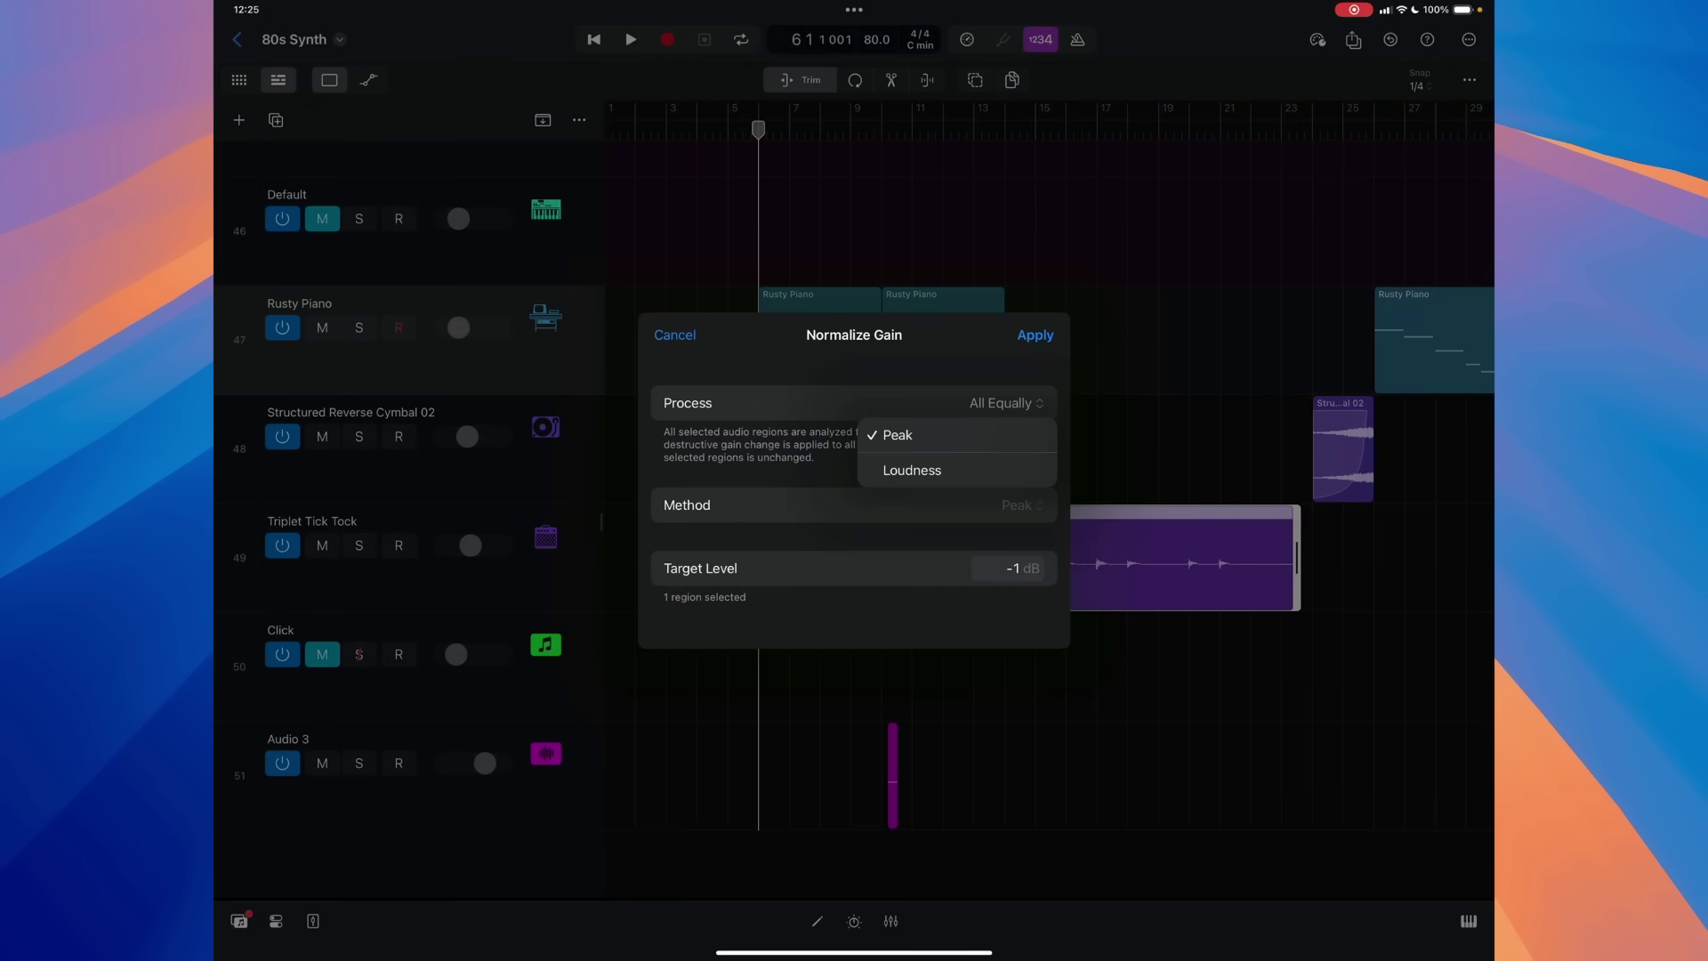
pyautogui.click(912, 470)
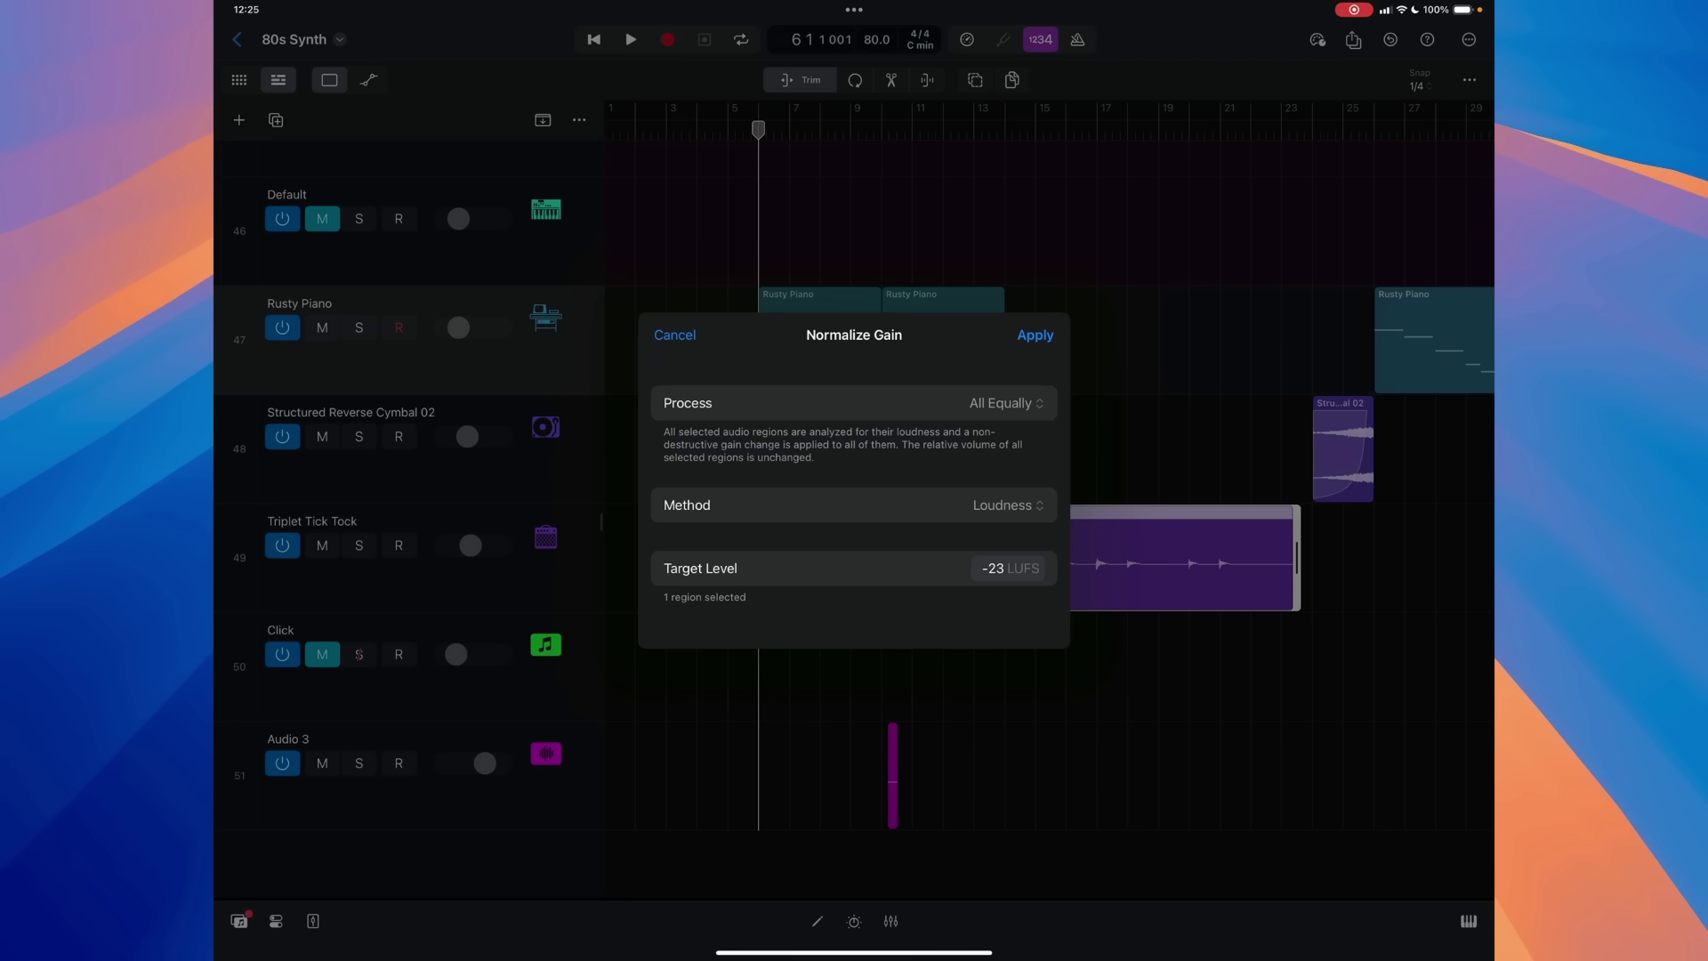
pyautogui.click(1005, 403)
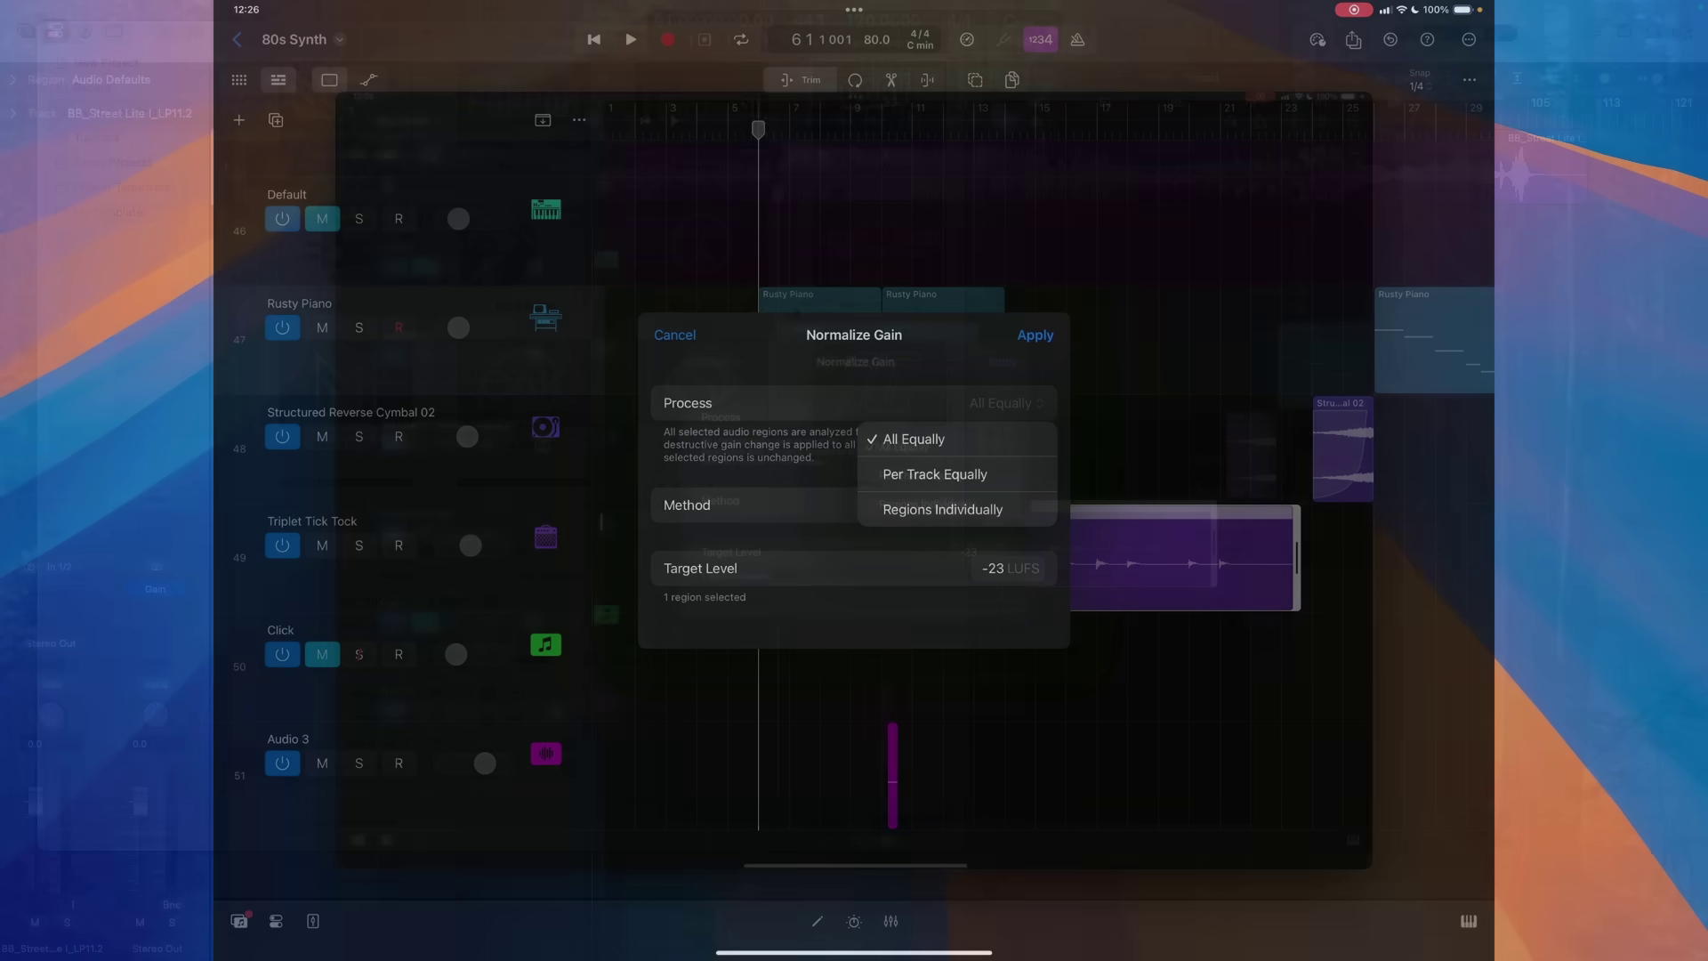
# Create a new project from the Live Loops template
pyautogui.click(910, 823)
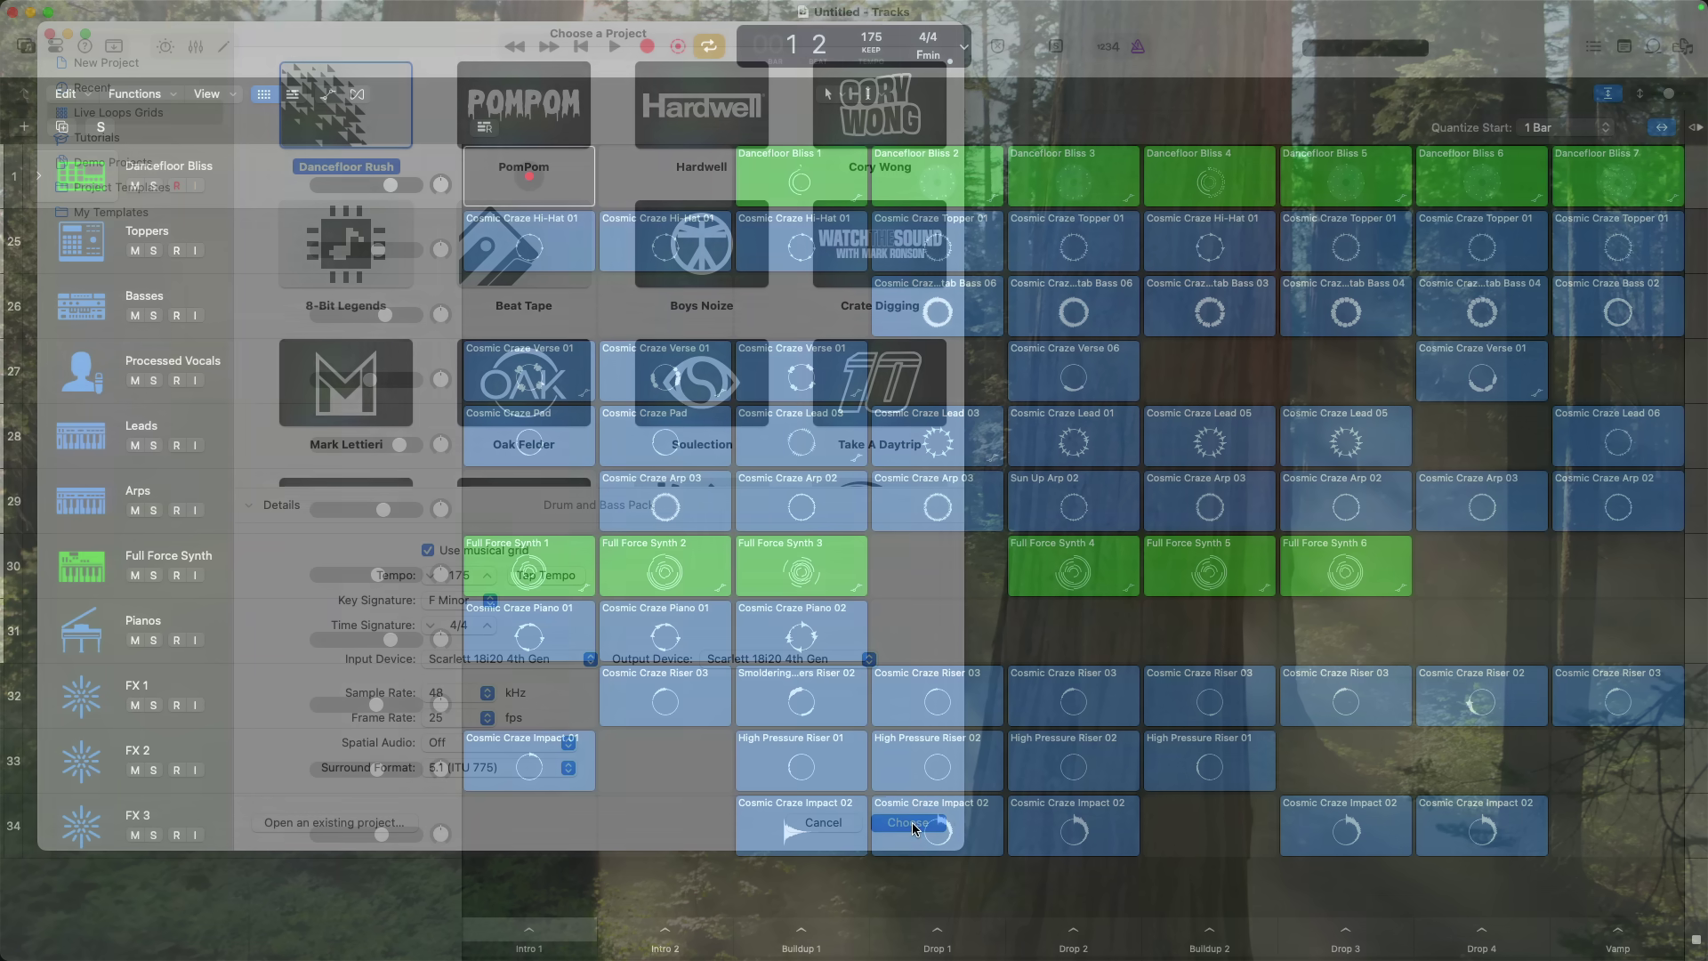